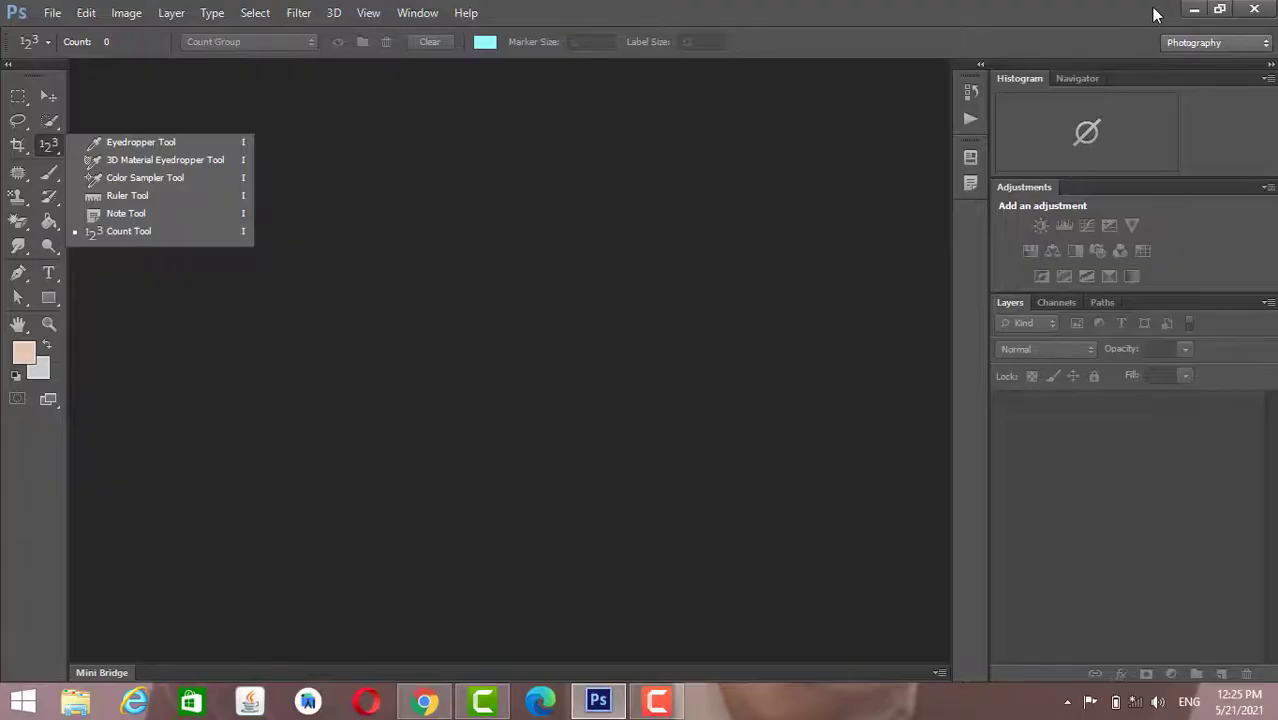
Minimize Photoshop, refresh the desktop, and bring Photoshop back.
left_click(1193, 10)
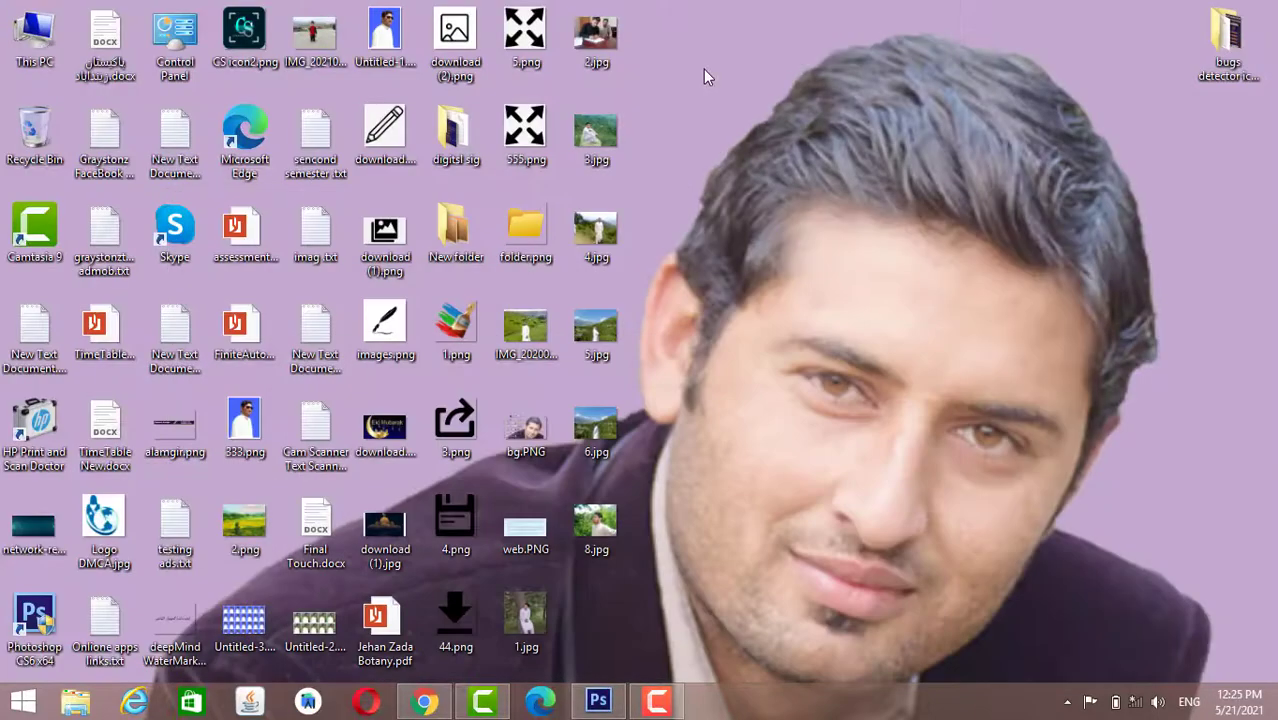
right_click(703, 69)
left_click(755, 122)
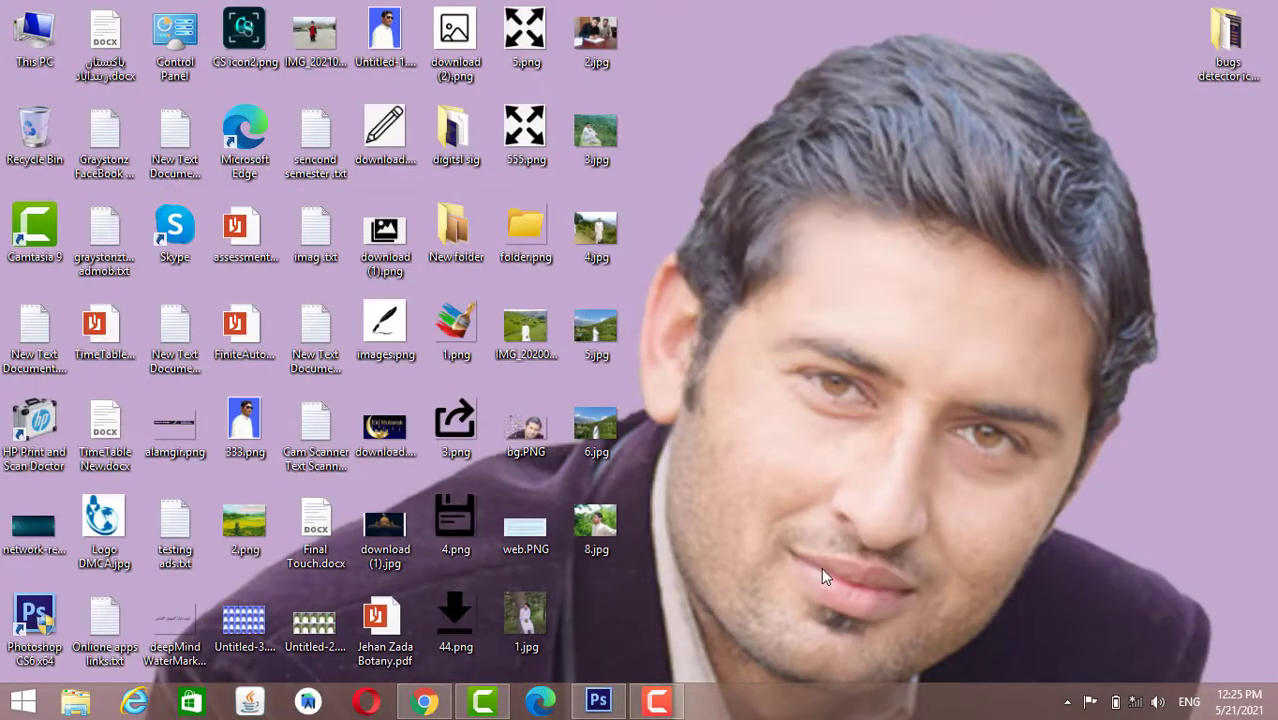
left_click(596, 703)
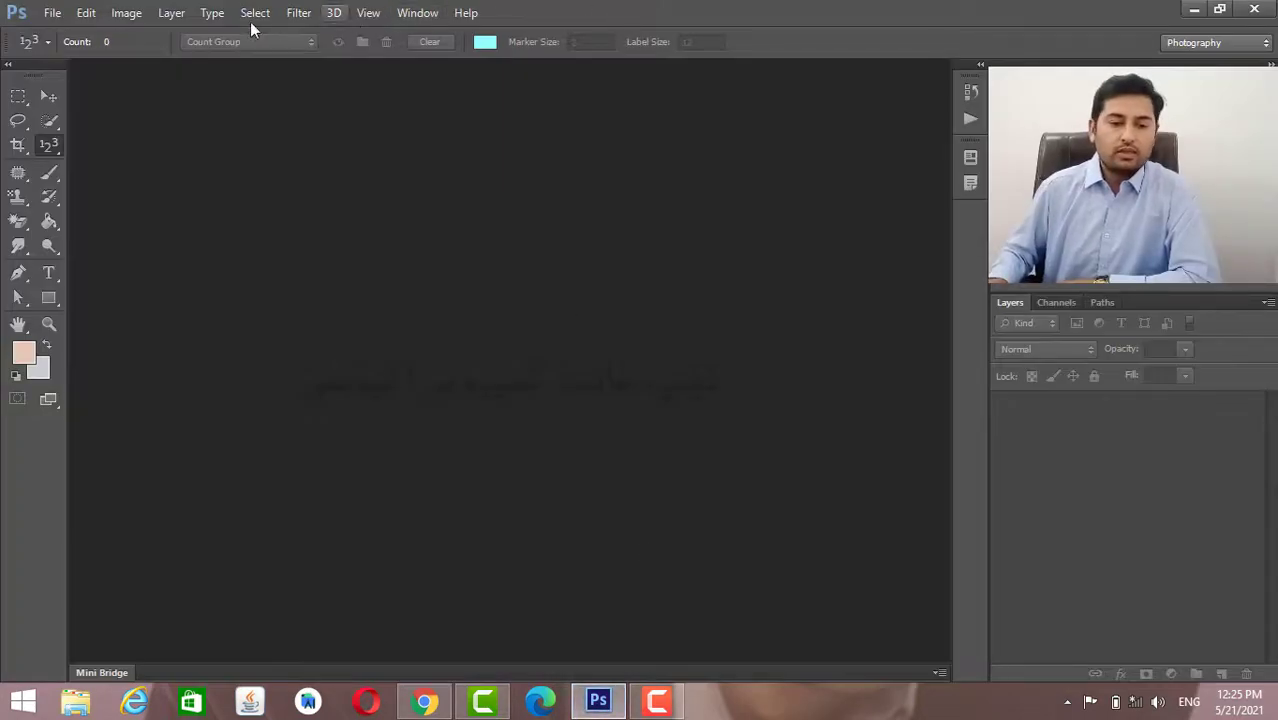
Try opening 5.jpg in Photoshop and dismiss the JPEG error message.
left_click(55, 14)
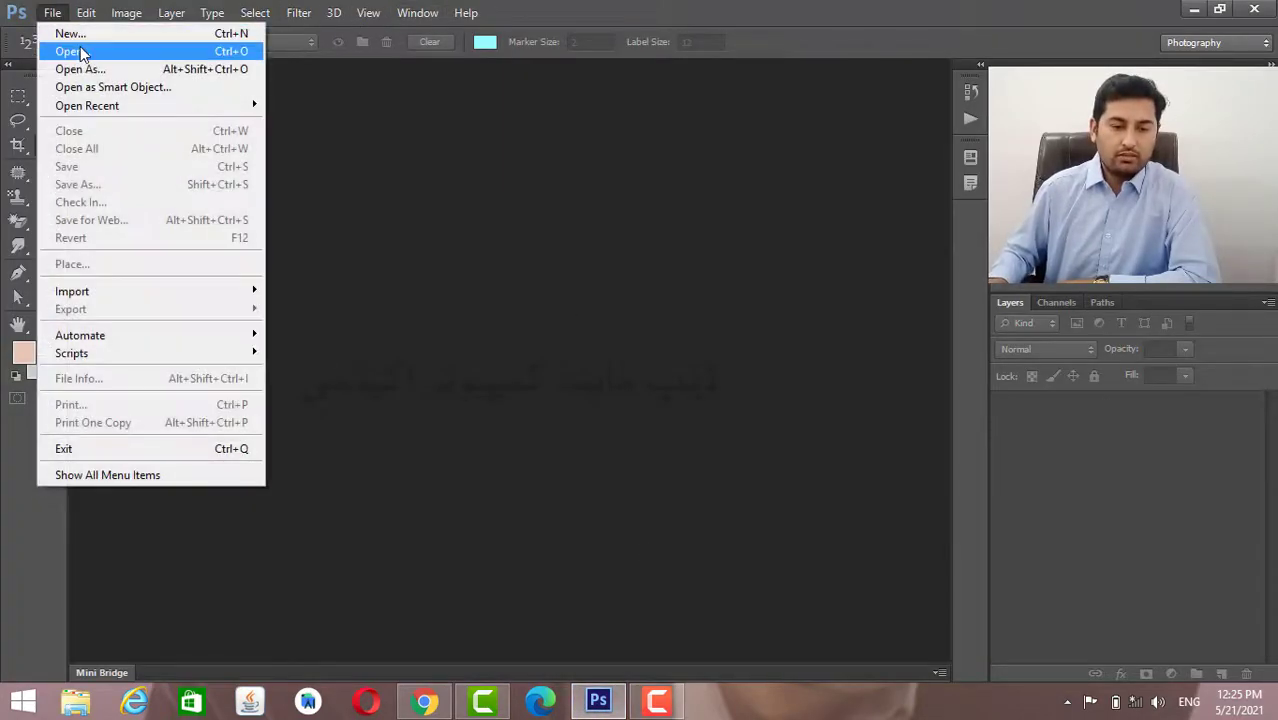
left_click(80, 50)
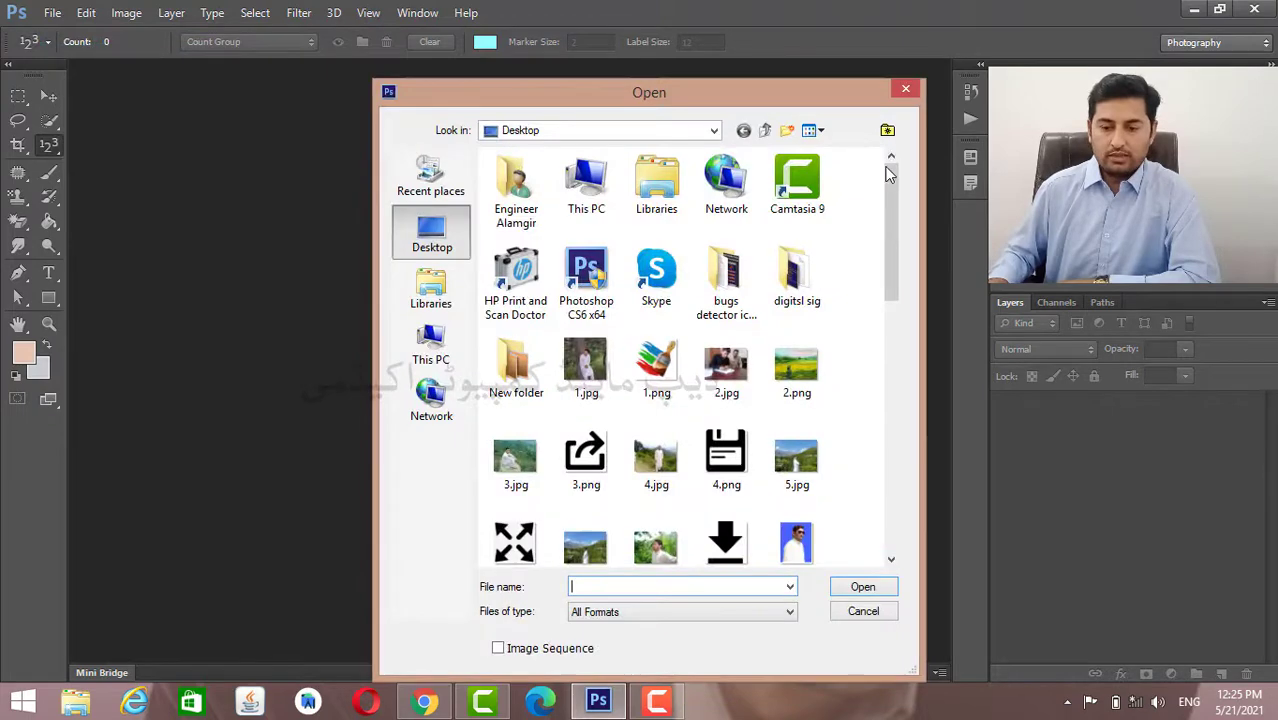
left_click_drag(886, 168, 891, 248)
double_click(797, 233)
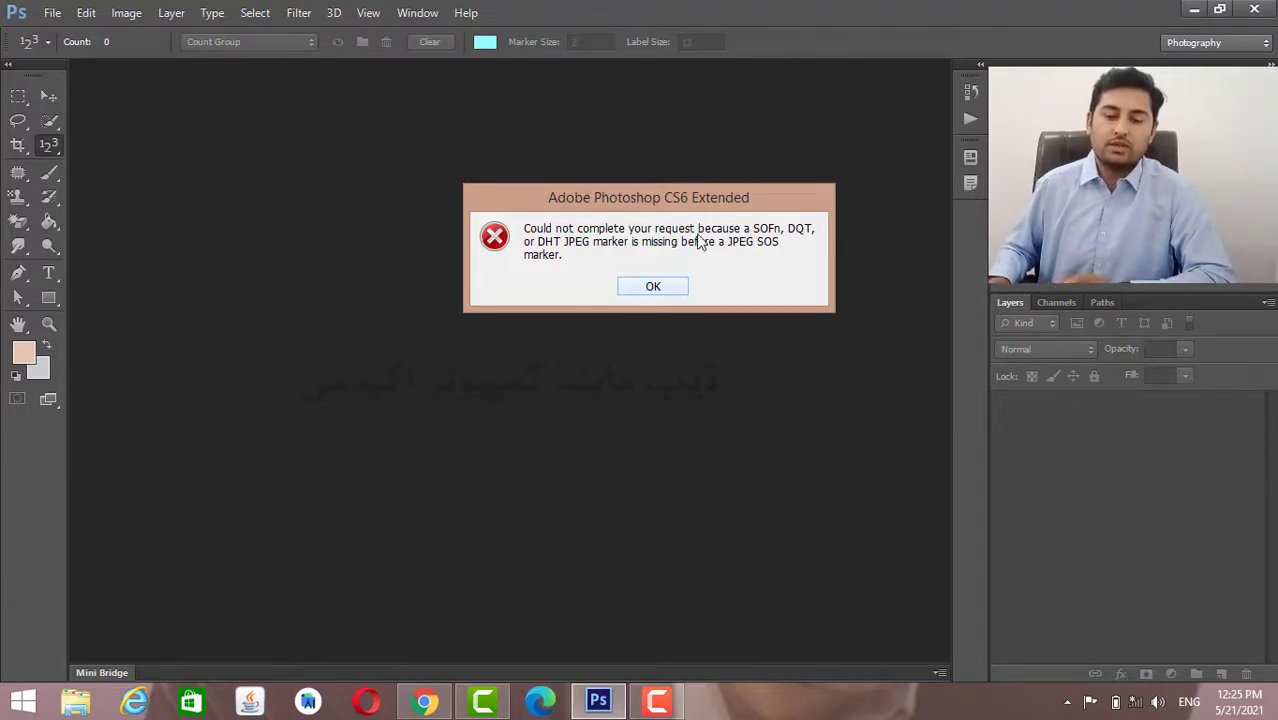
left_click(665, 287)
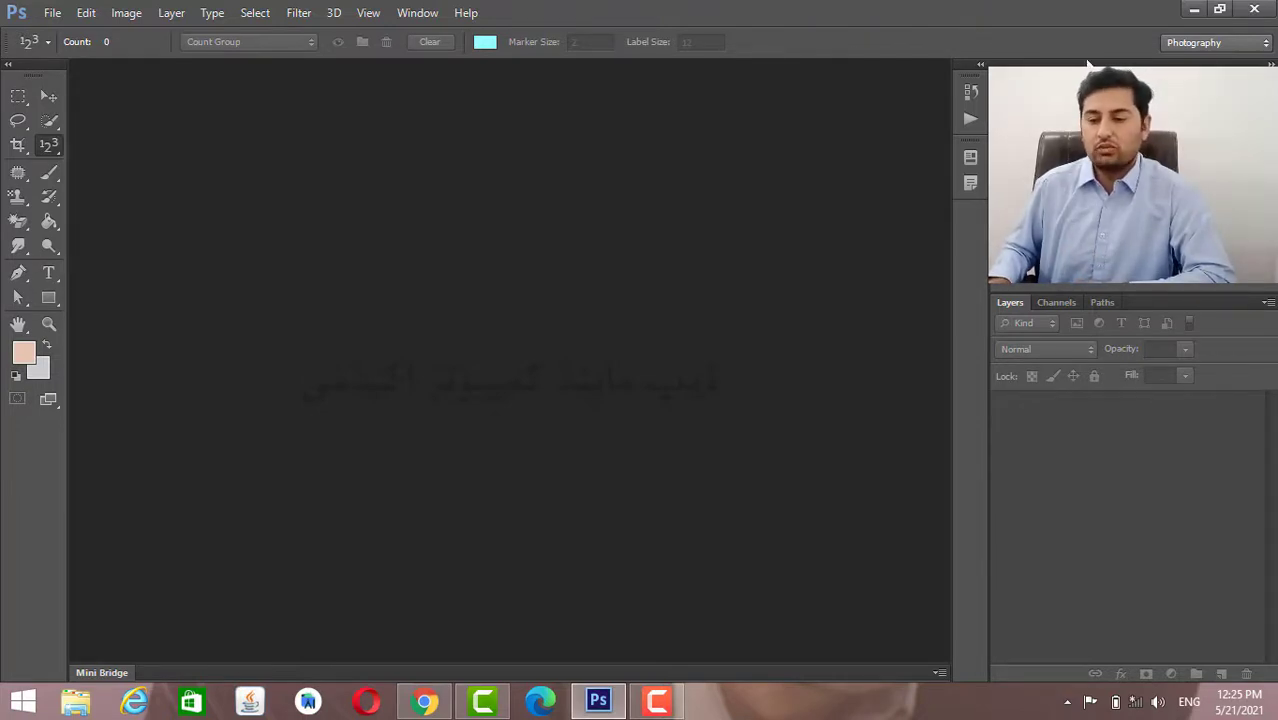
Move the 8.jpg desktop icon and open it for editing in Paint.
left_click(1192, 10)
left_click_drag(596, 522, 757, 203)
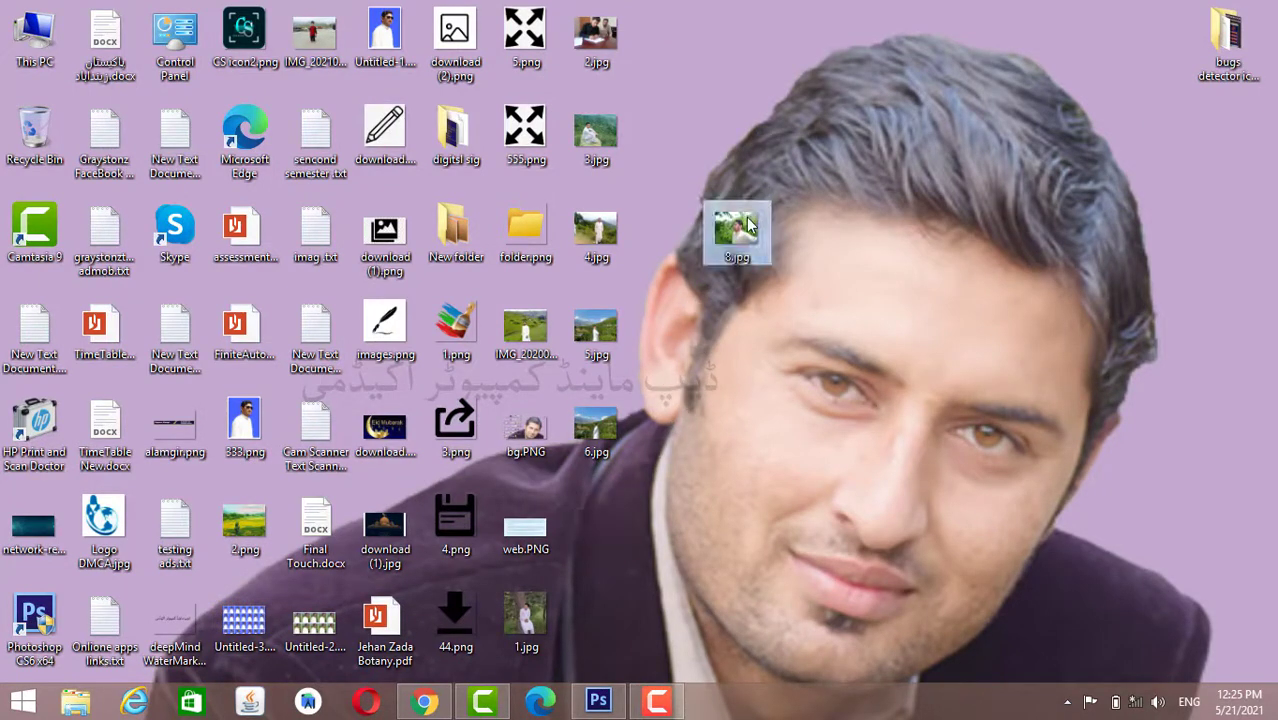
right_click(749, 201)
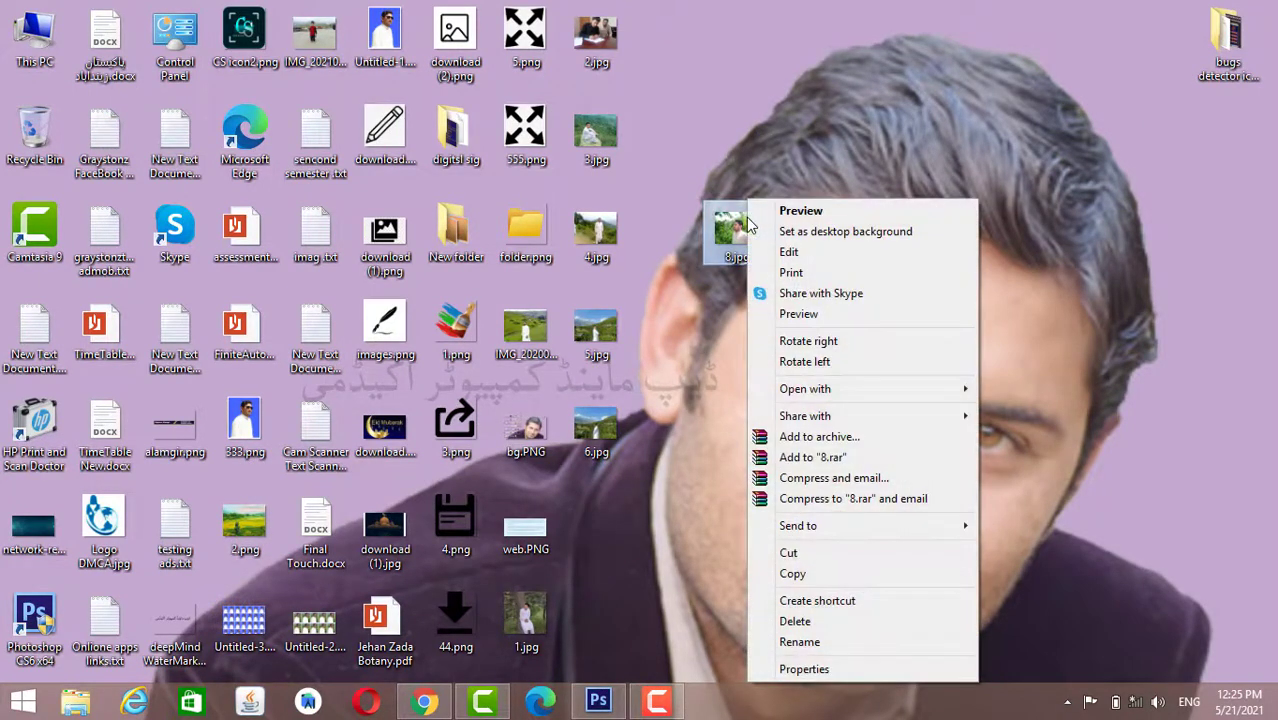
left_click(805, 252)
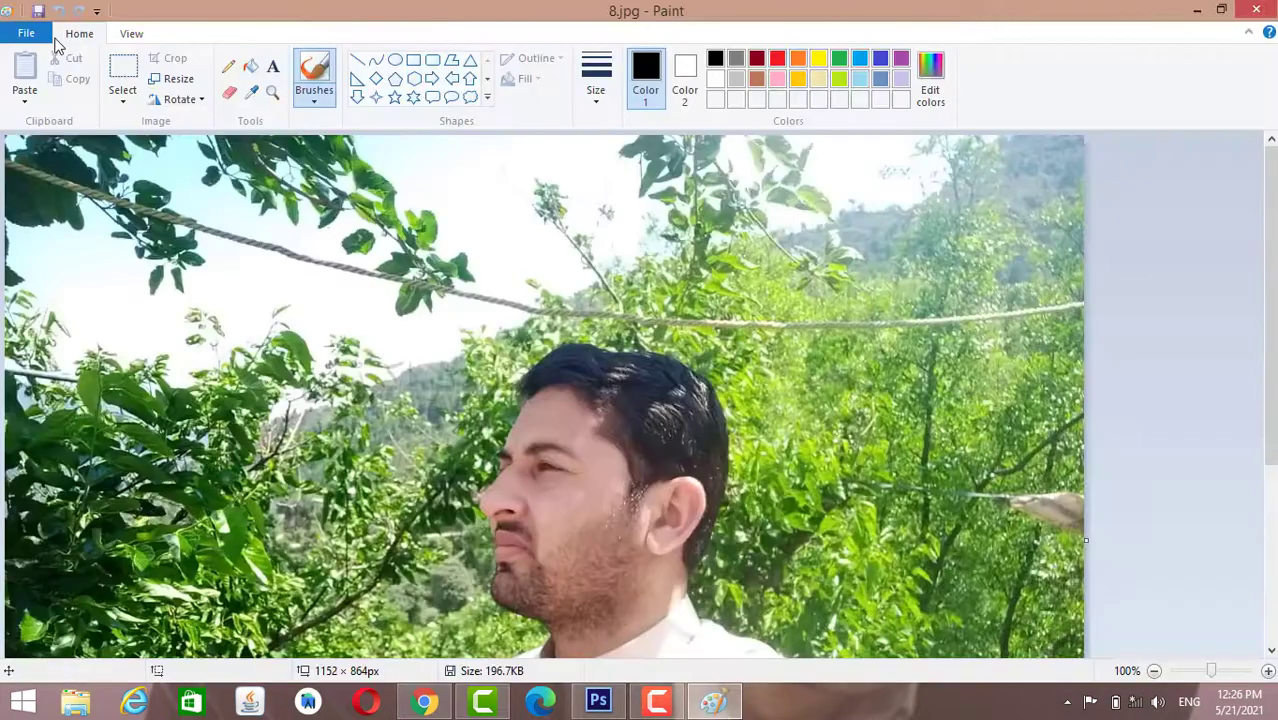
Save the picture as a PNG named alam.
left_click(30, 34)
mouse_move(193, 189)
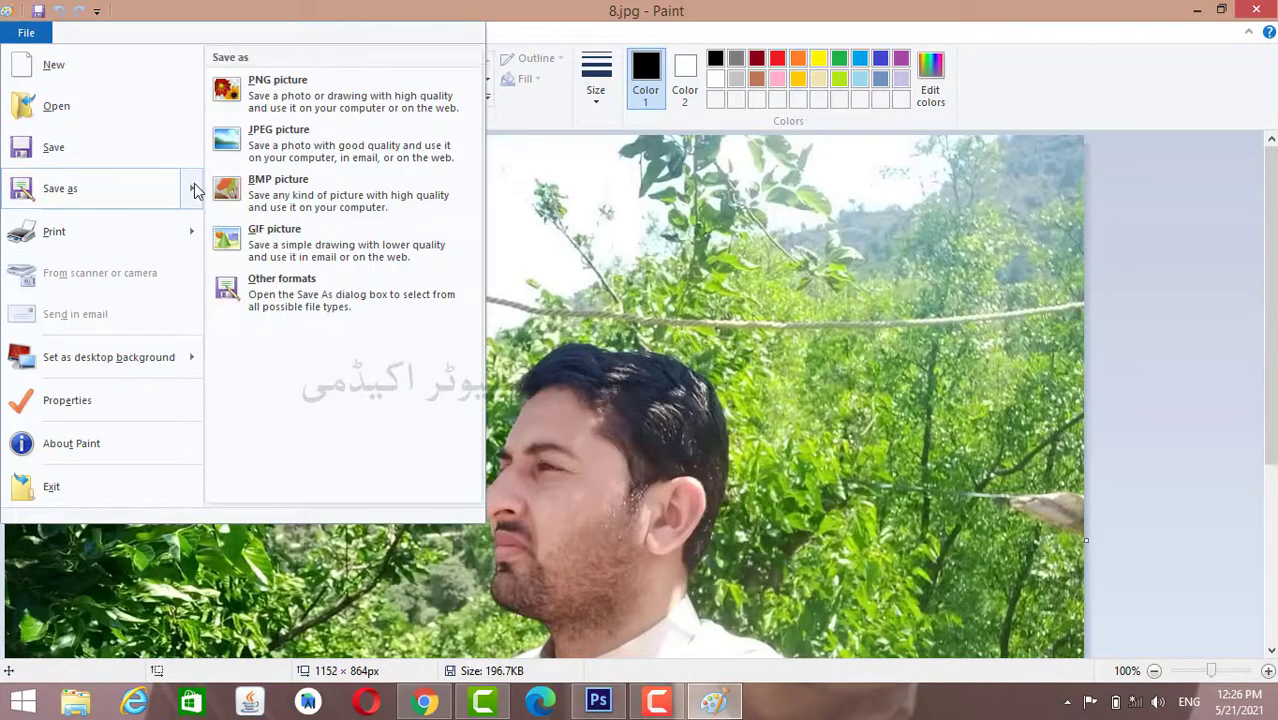
left_click(291, 97)
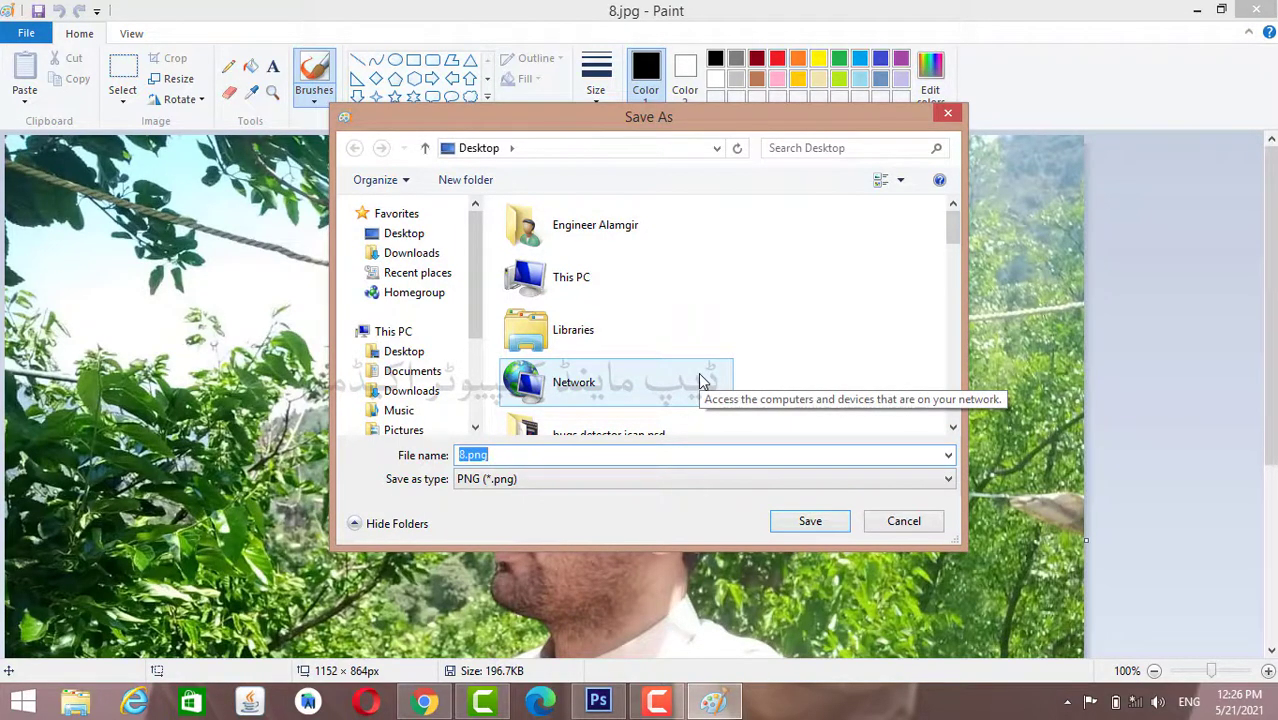
type("alam")
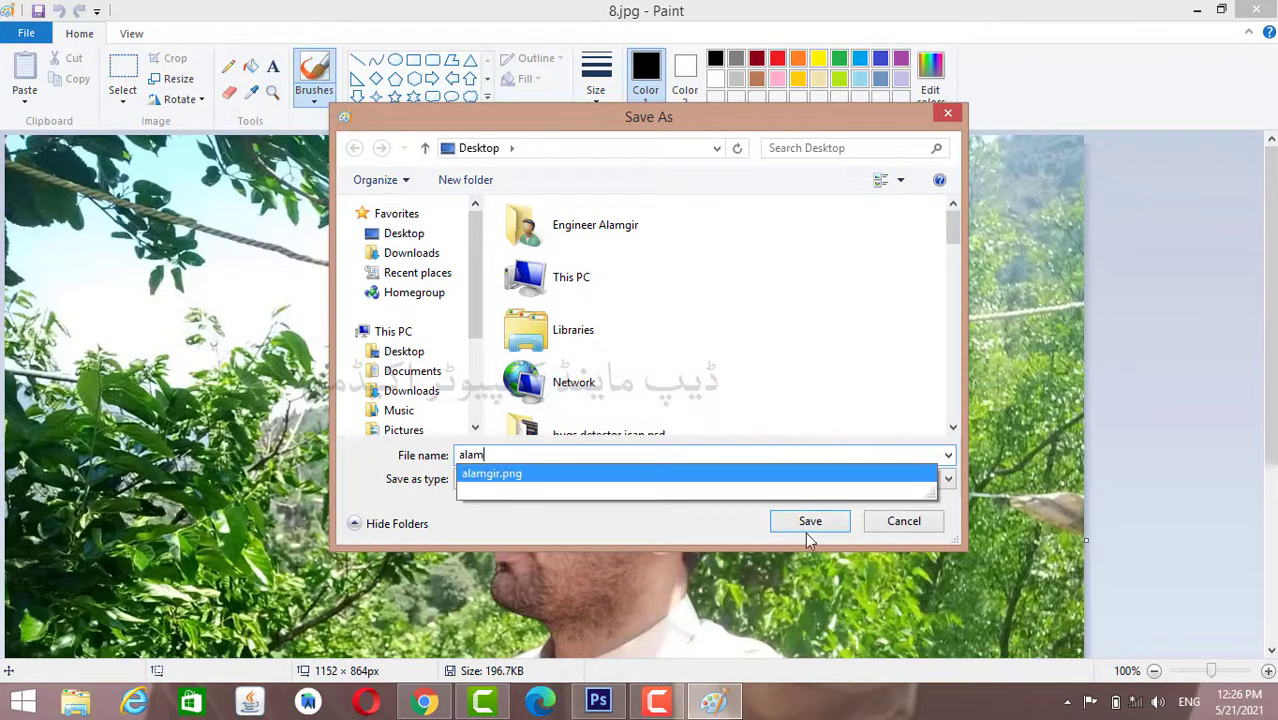
left_click(810, 522)
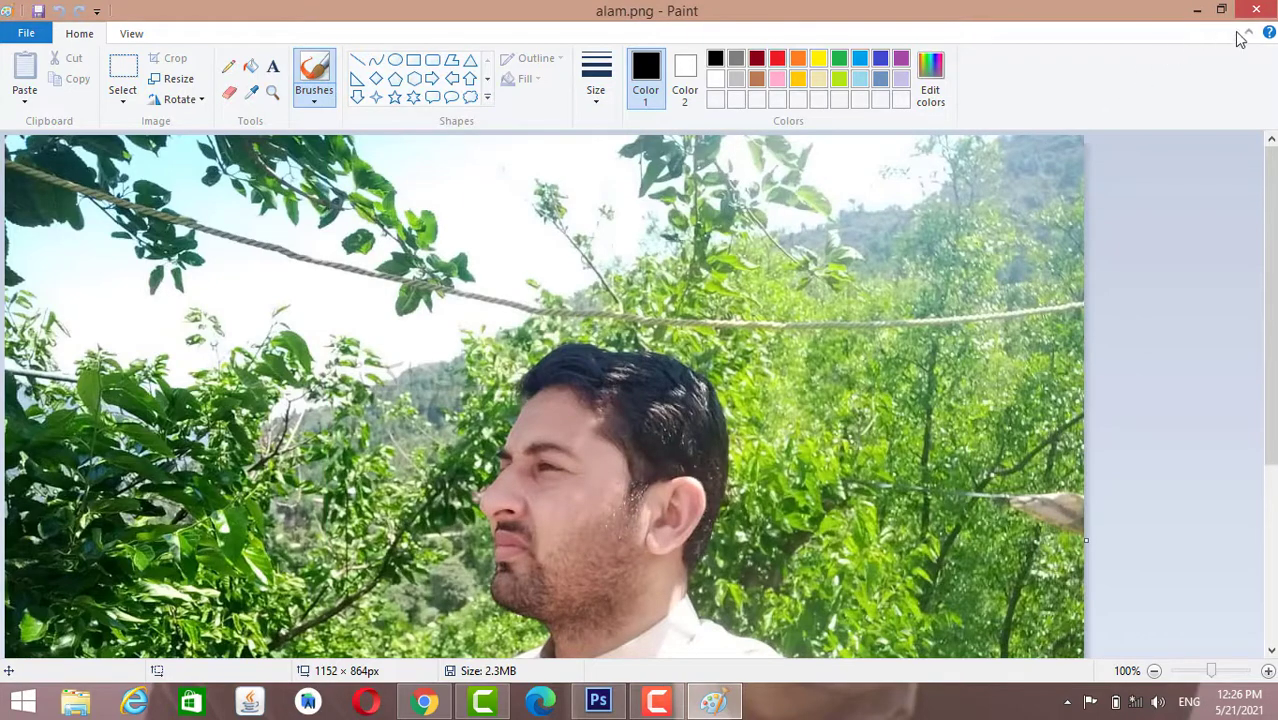
Close Paint, reposition the alam.png and 8.jpg icons, and switch back to Photoshop.
left_click(1258, 12)
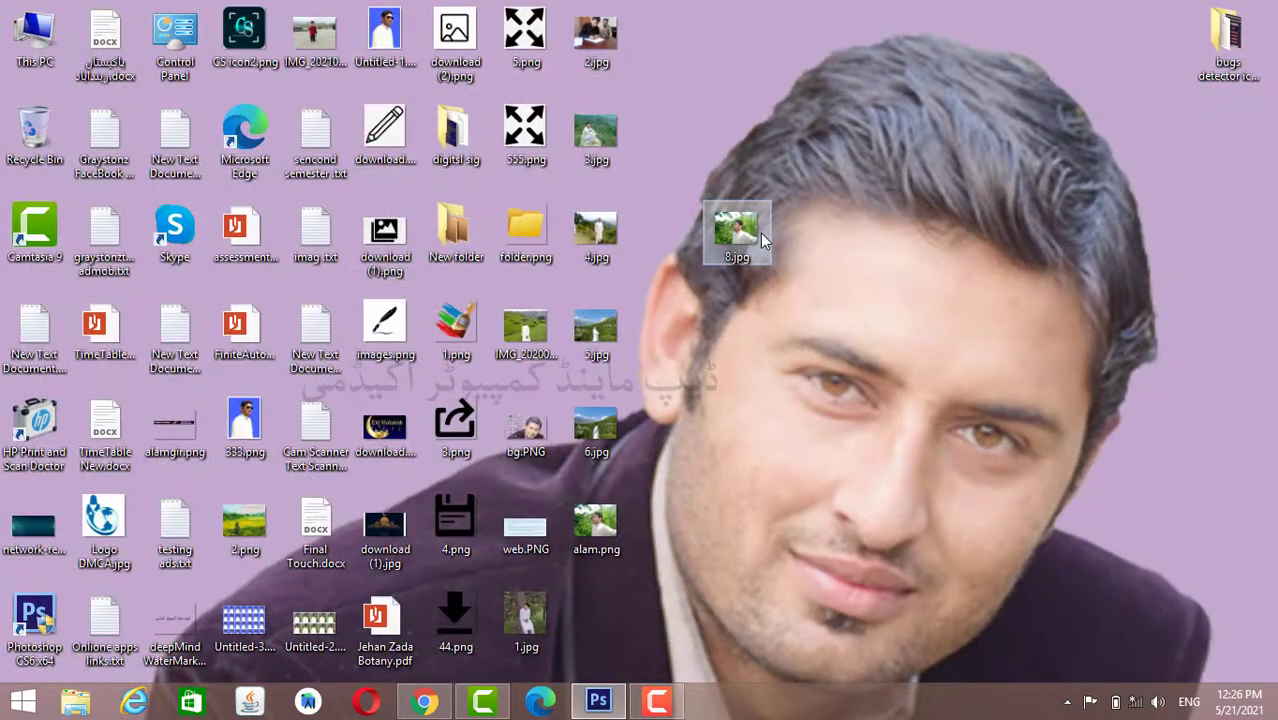
mouse_move(600, 528)
left_mouse_down()
mouse_move(727, 470)
mouse_move(914, 229)
left_mouse_up()
left_click_drag(738, 232, 670, 400)
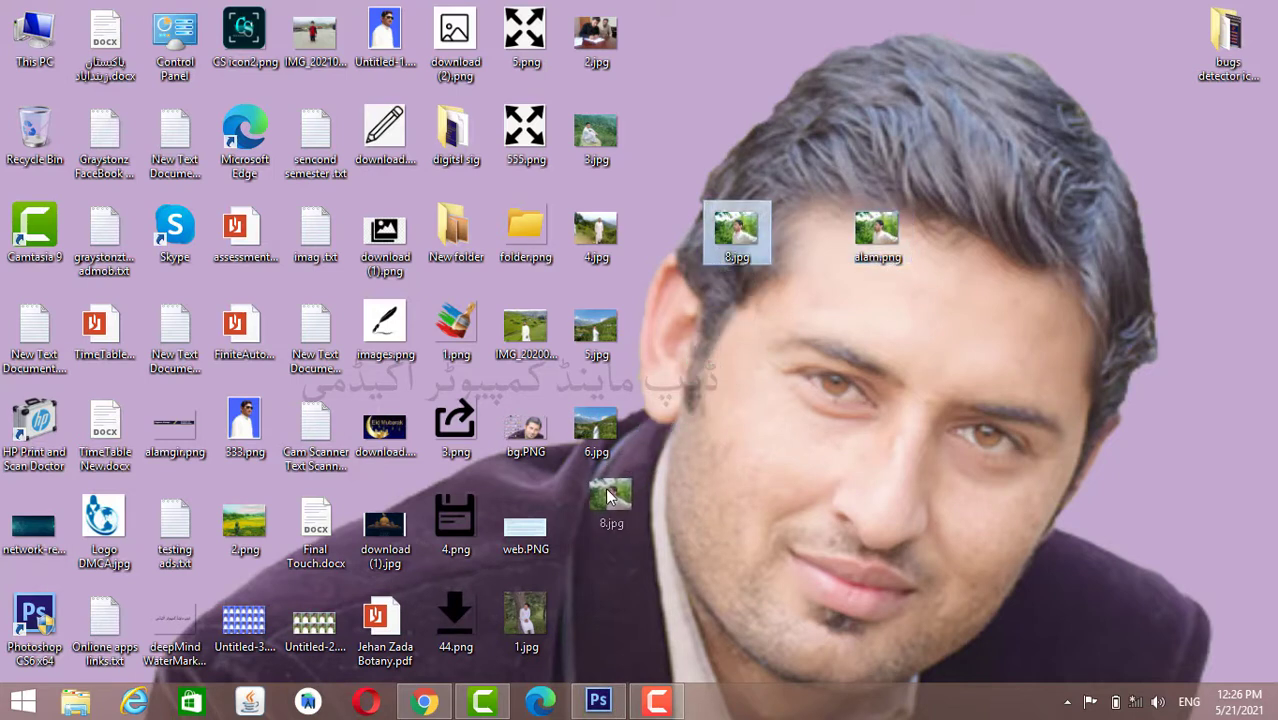
left_click_drag(605, 487, 607, 492)
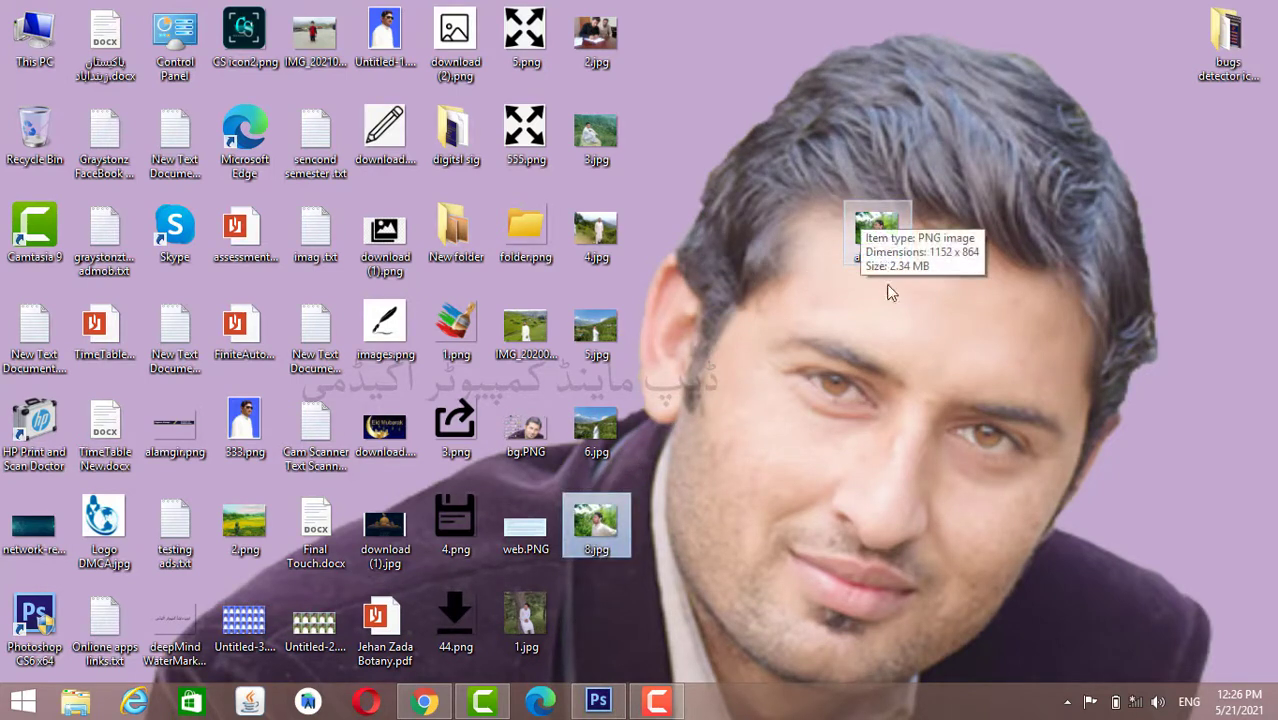
mouse_move(598, 701)
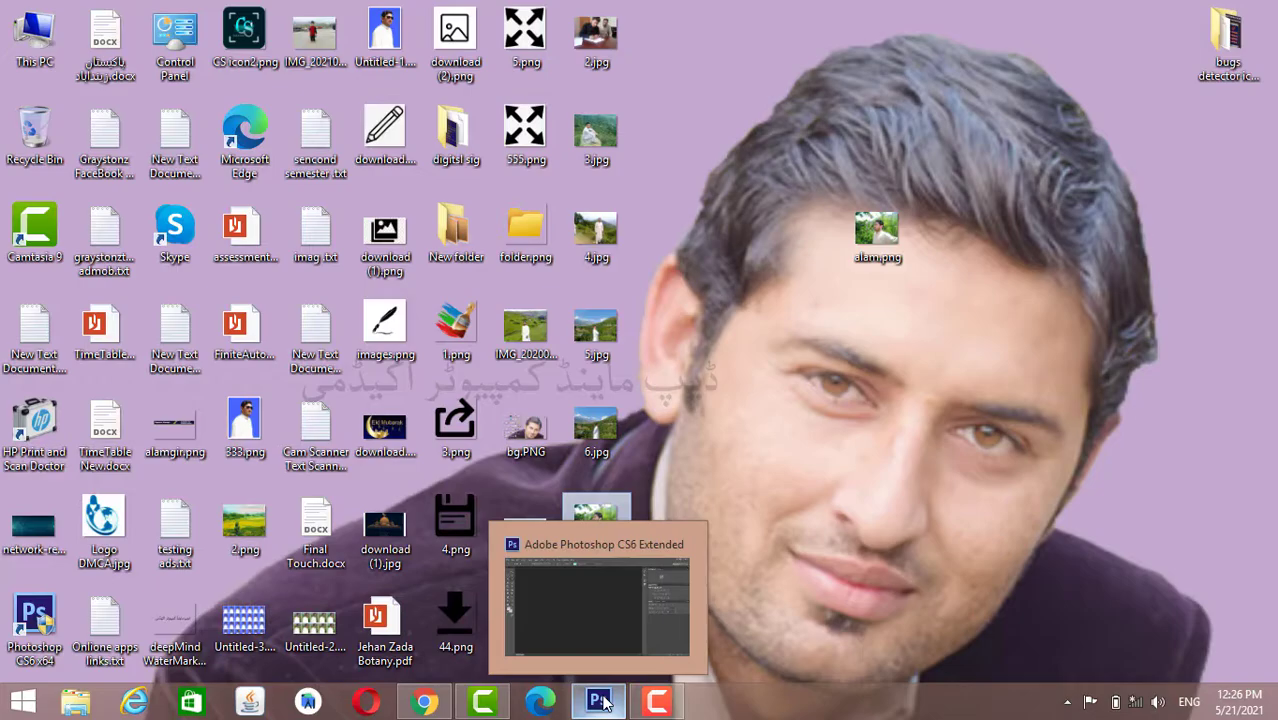
left_click(600, 701)
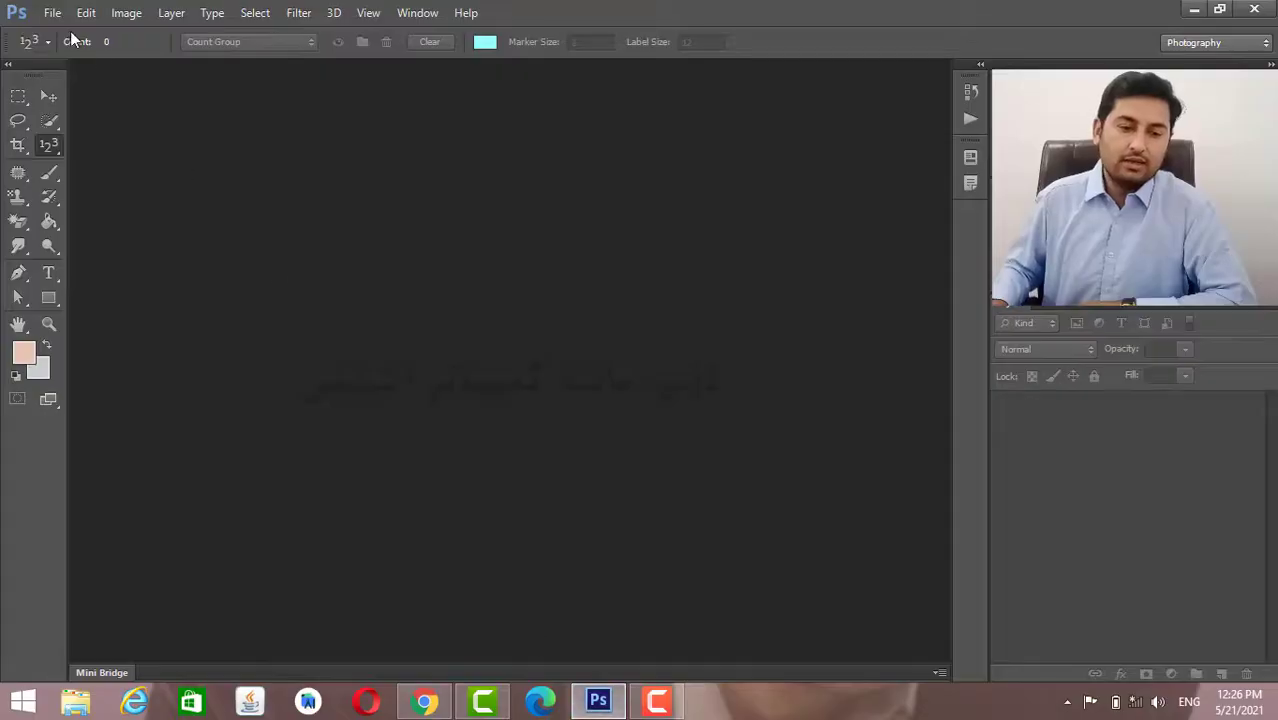
Open alam.png from the Desktop as a new Photoshop document.
left_click(52, 15)
left_click(66, 51)
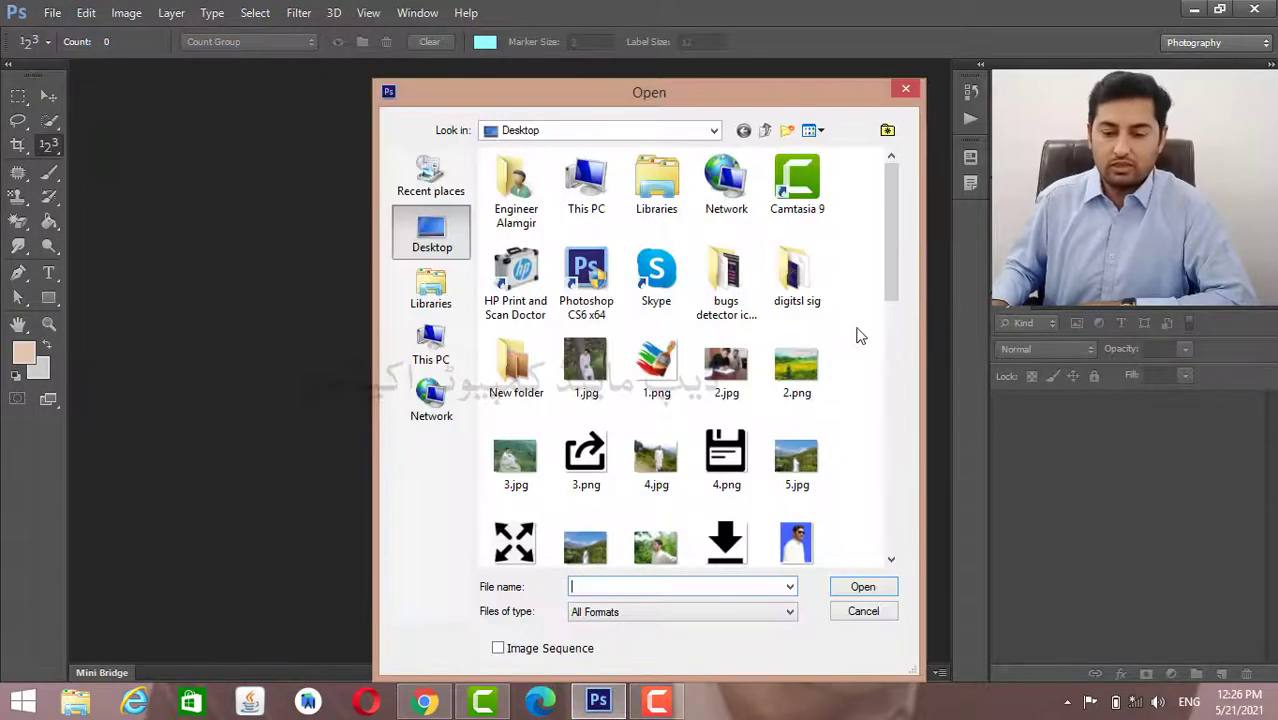
mouse_move(883, 240)
left_mouse_down()
mouse_move(885, 411)
mouse_move(870, 346)
left_mouse_up()
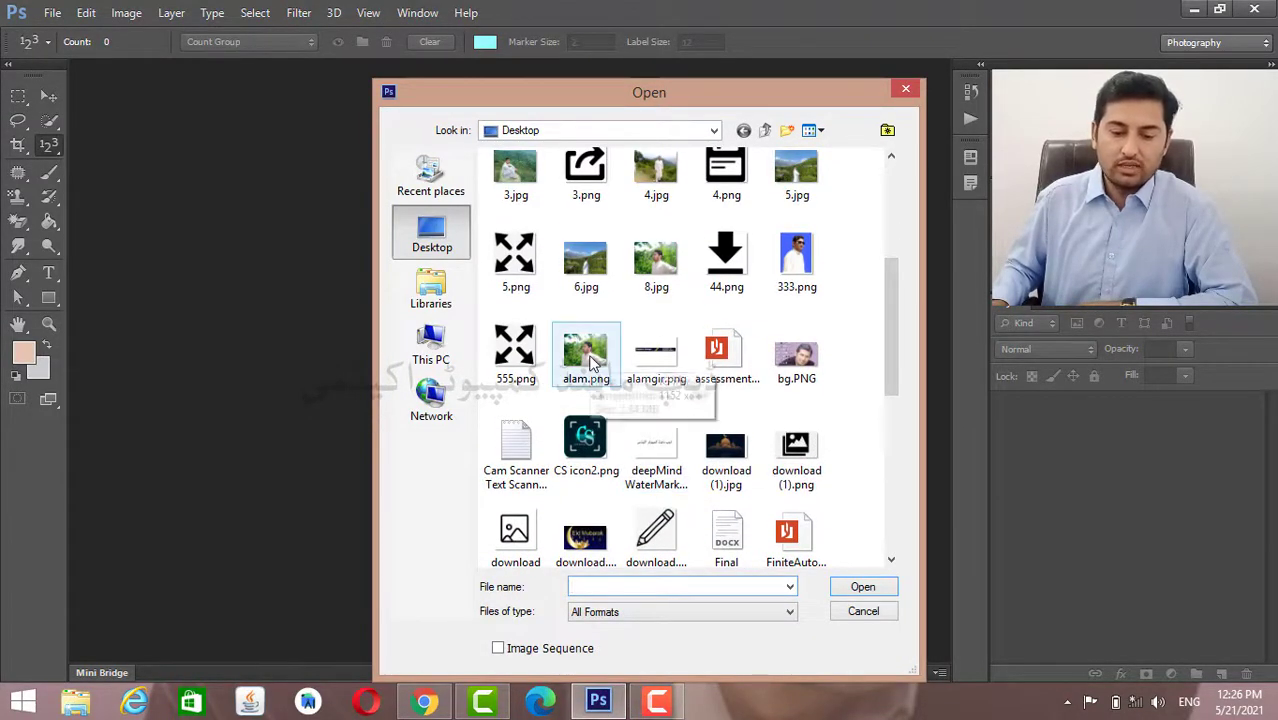
left_click_drag(887, 282, 901, 300)
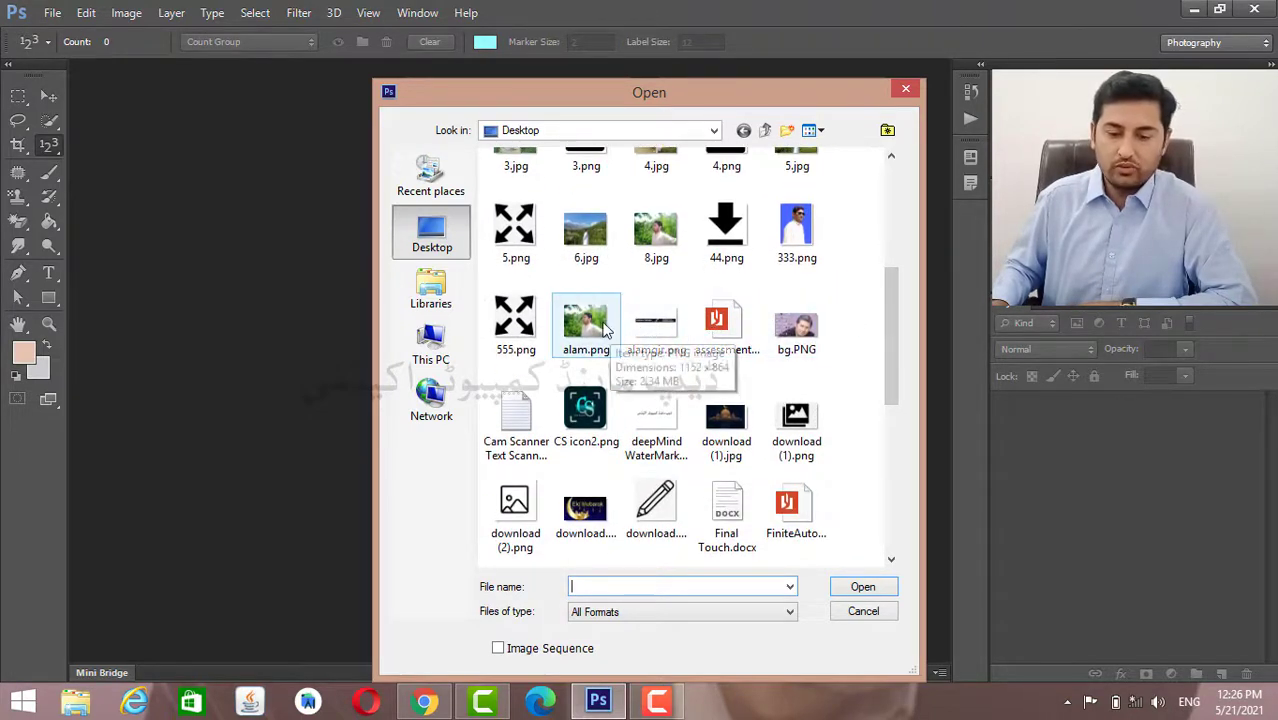
left_click(590, 318)
left_click(865, 588)
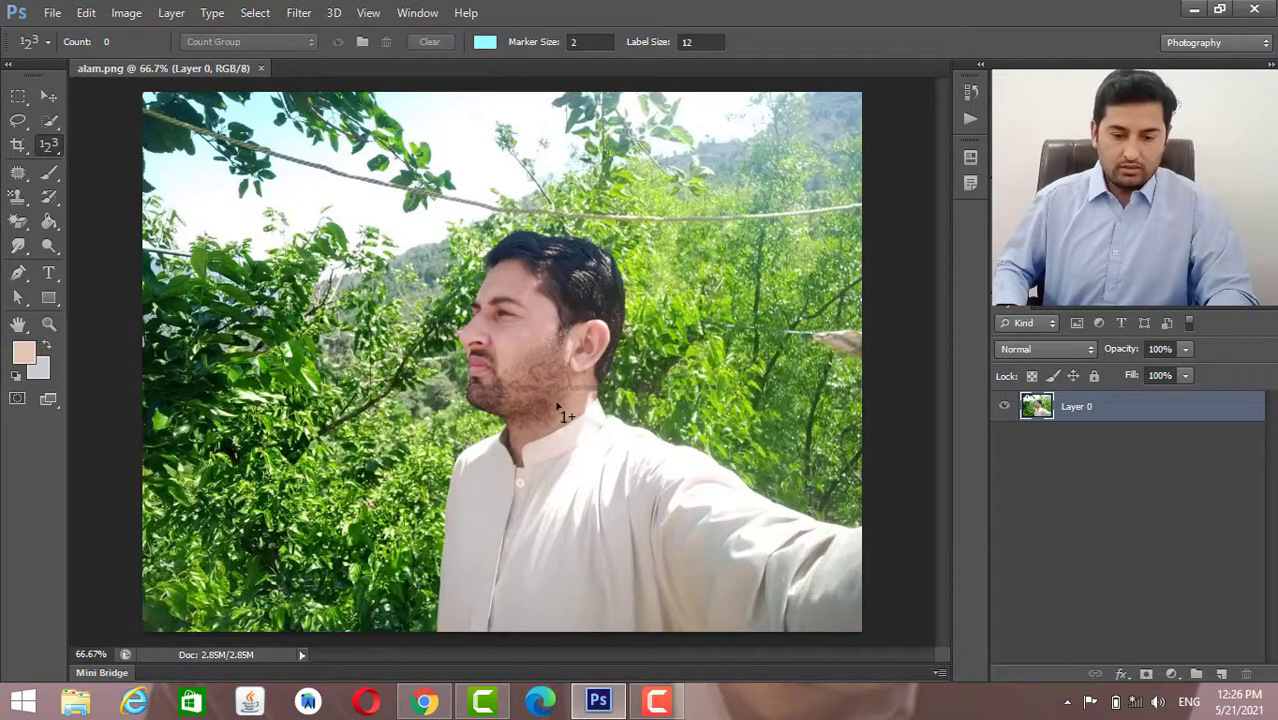
Add Layer 1 filled with sampled grass green #579415, set to 78% opacity.
left_click(1221, 674)
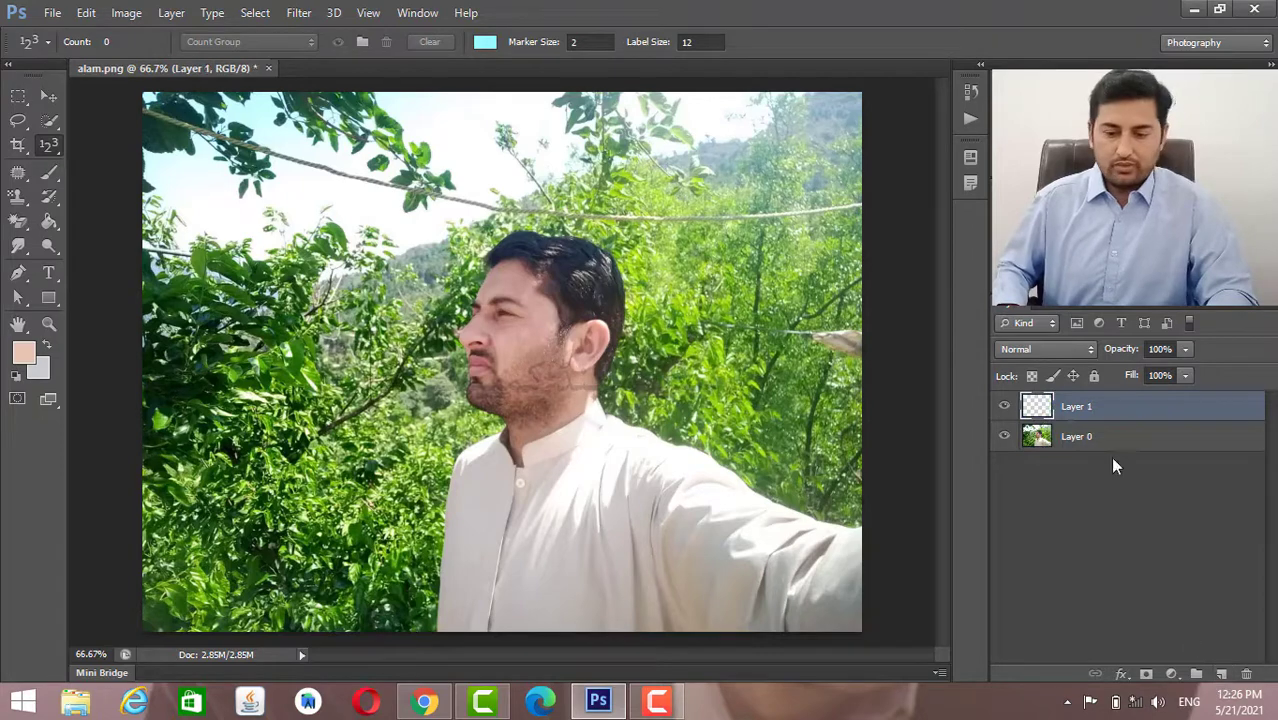
left_click(24, 352)
left_click(740, 258)
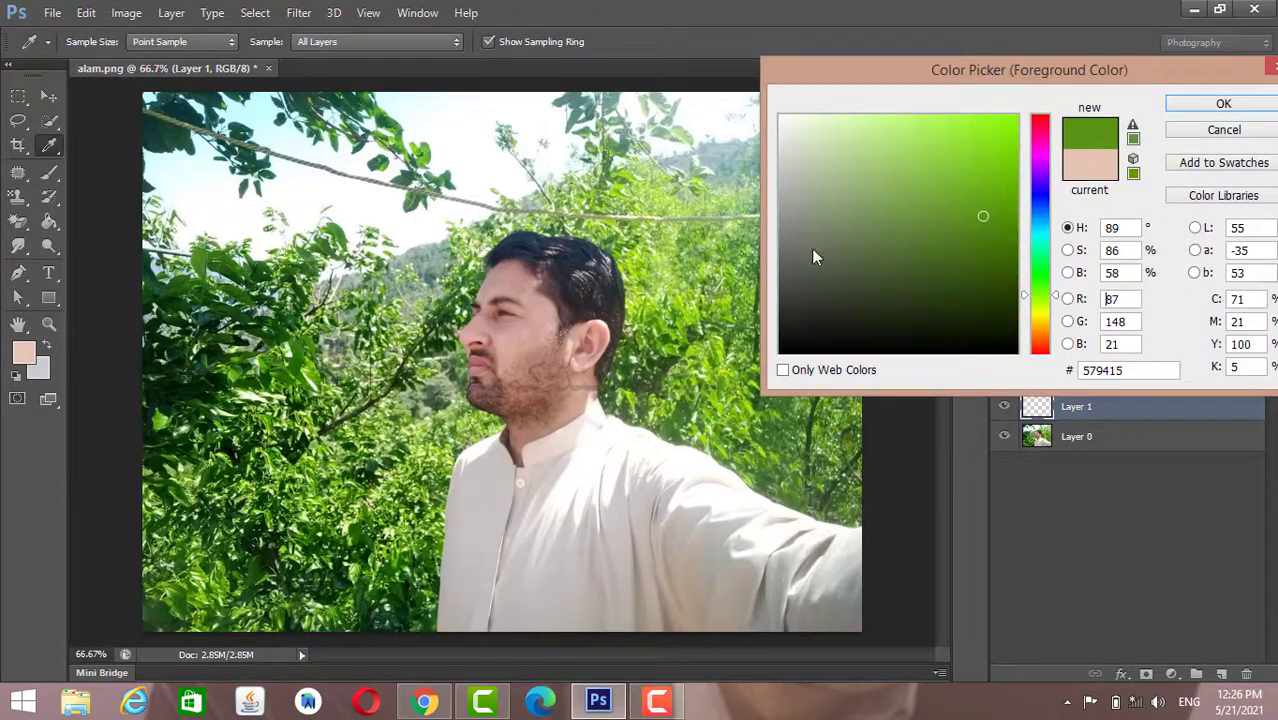
left_click(1203, 104)
key("alt+BackSpace")
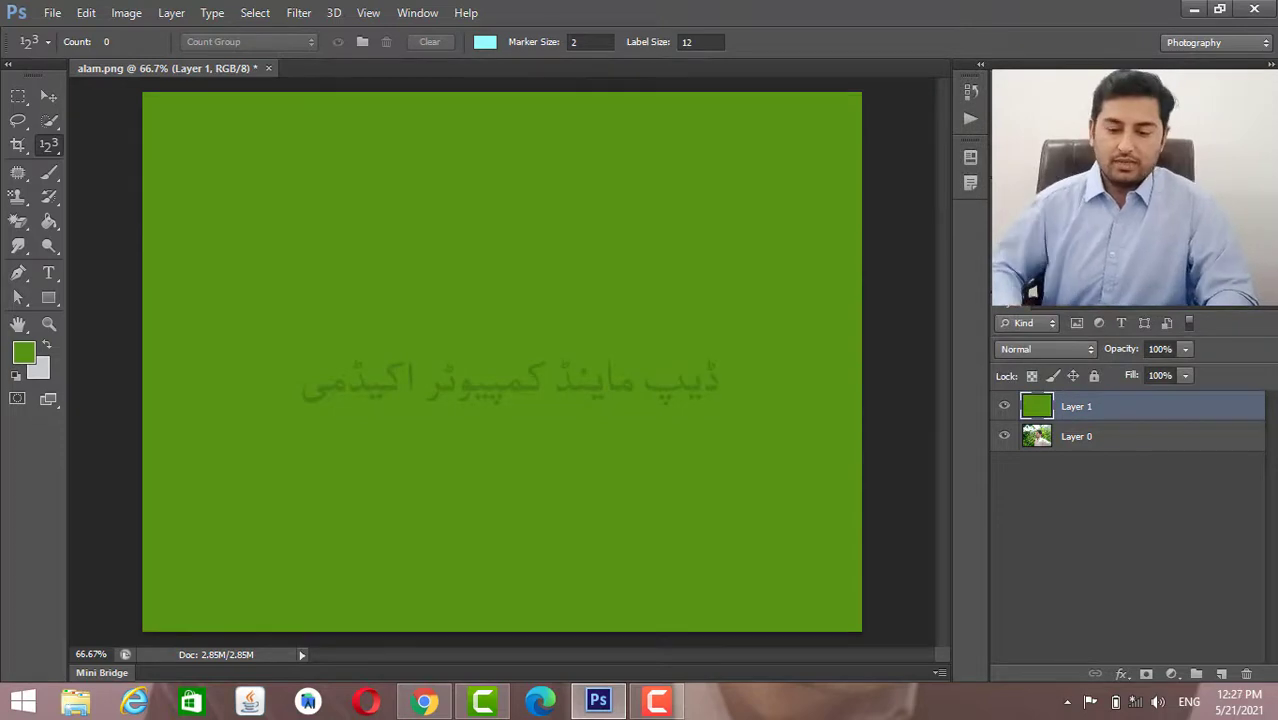
mouse_move(1181, 349)
left_mouse_down()
mouse_move(1157, 377)
mouse_move(1133, 375)
mouse_move(1164, 375)
left_mouse_up()
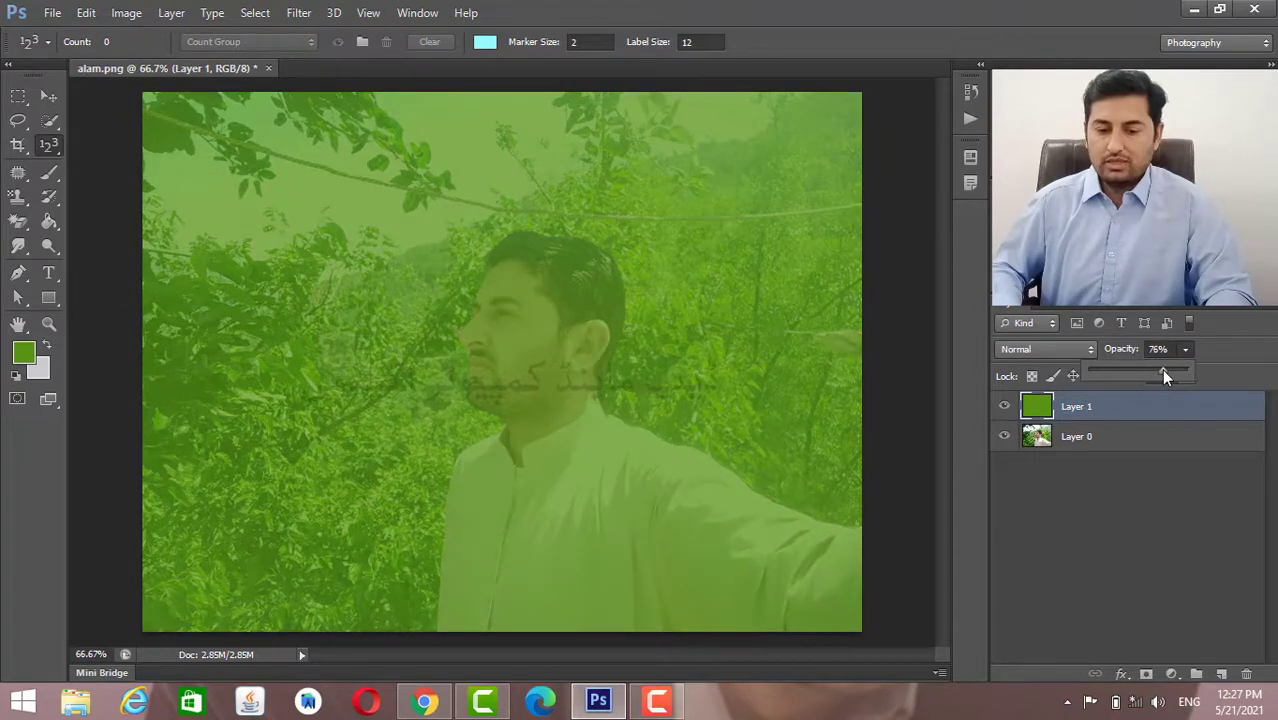
left_click(973, 365)
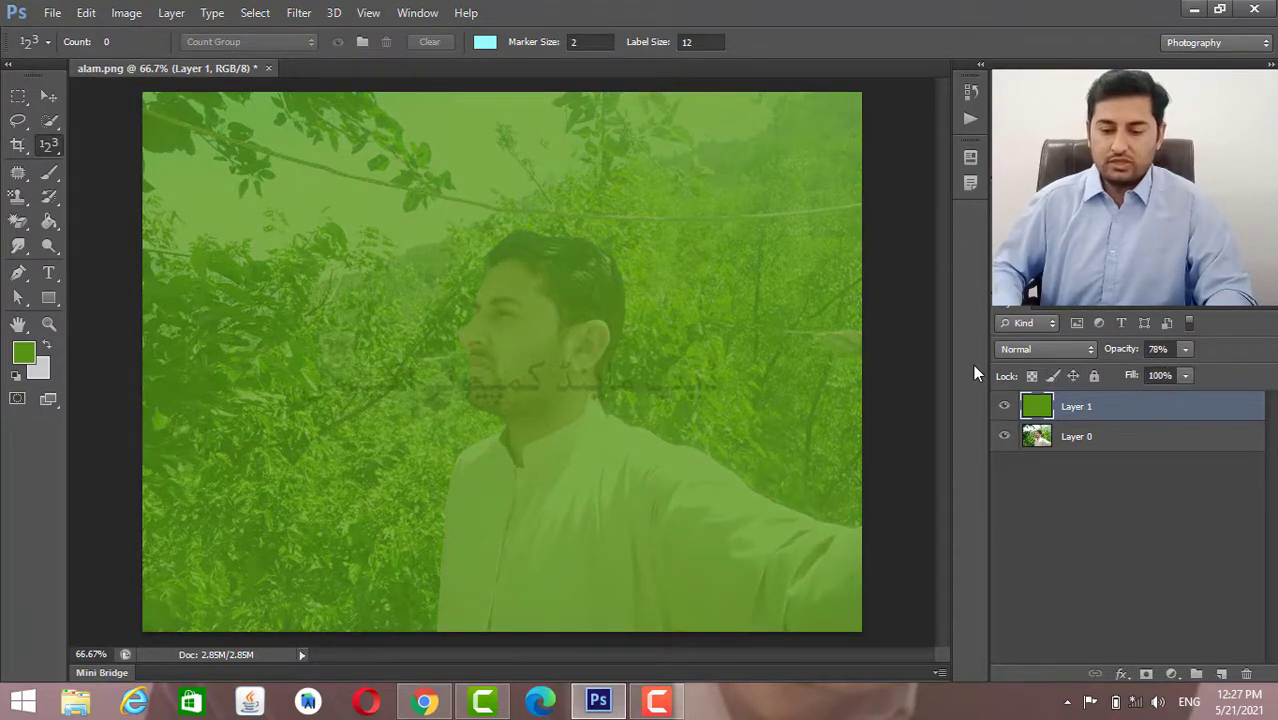
Switch to the standard Brush Tool.
left_click(46, 173)
right_click(44, 175)
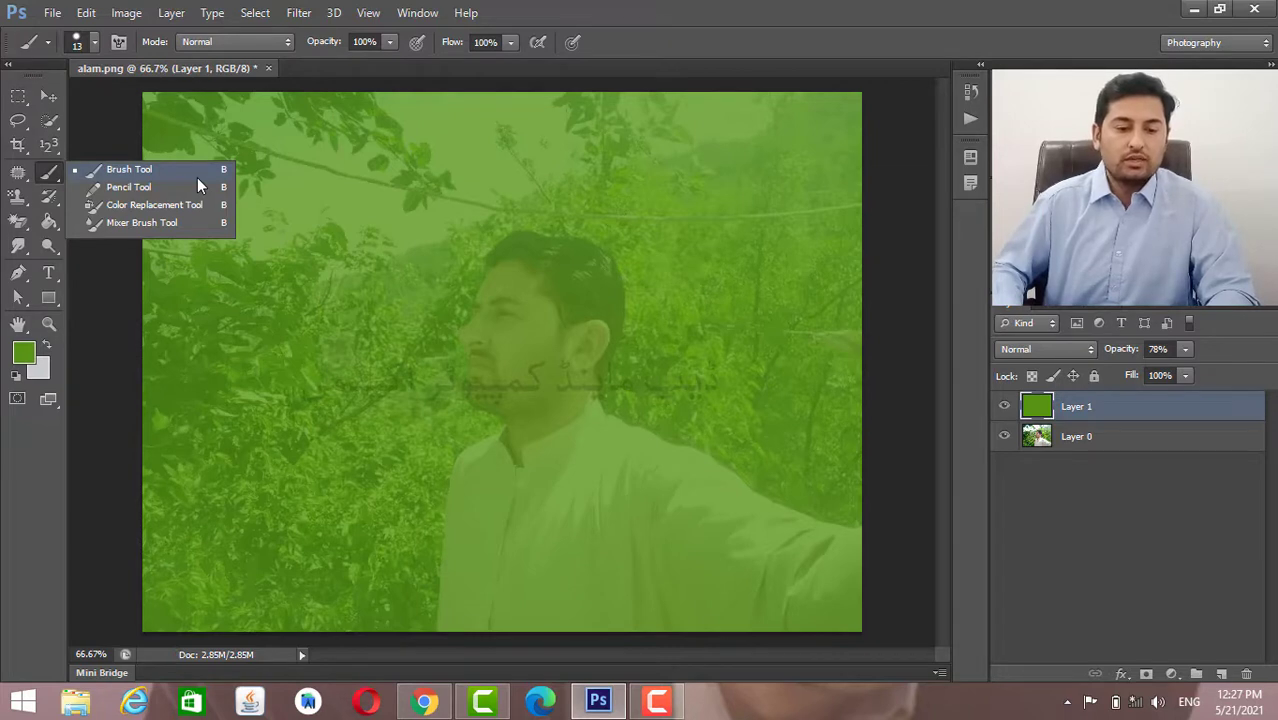
left_click(197, 177)
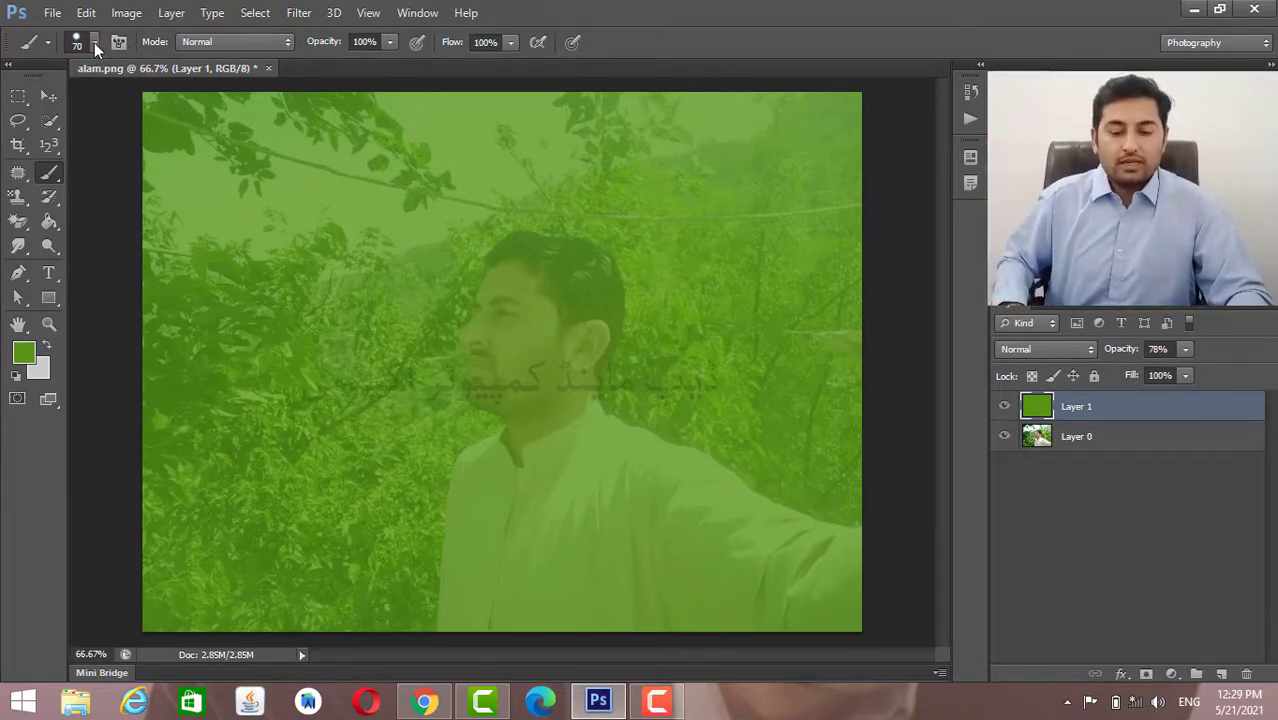
Set the brush to a 160 px hard round tip at 100% hardness.
left_click(94, 42)
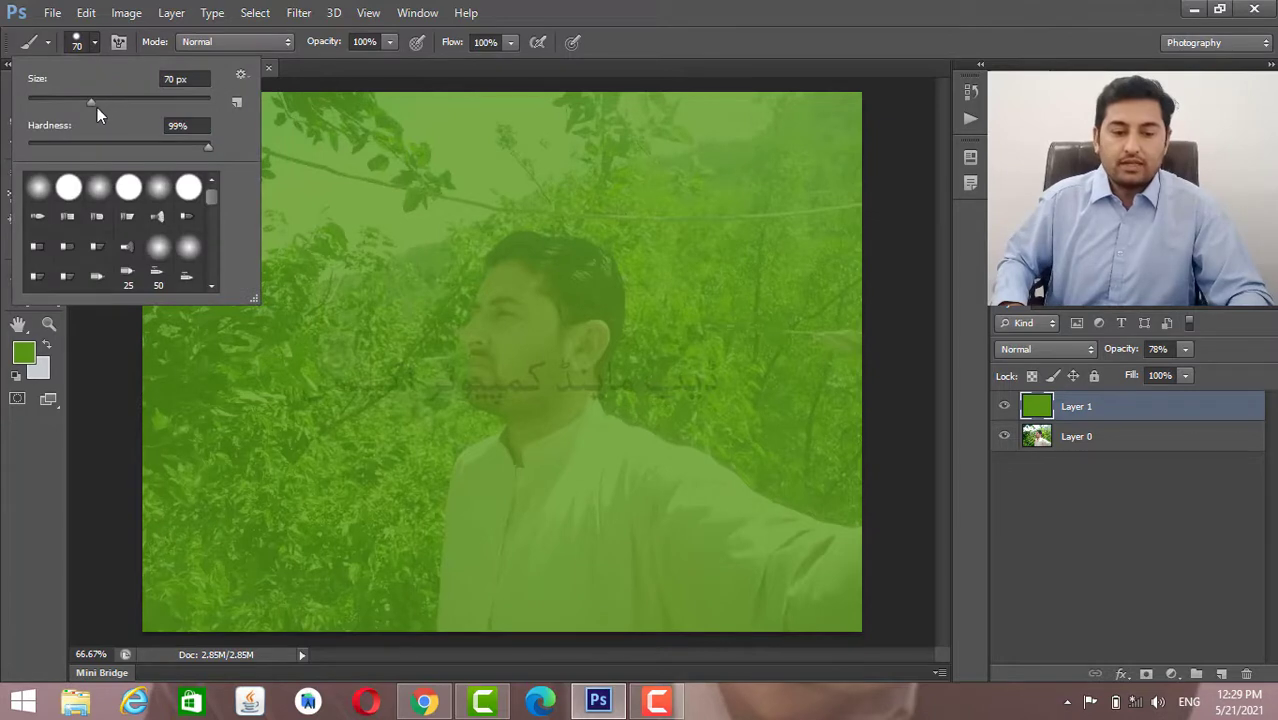
left_click_drag(91, 104, 146, 108)
key("bracketright")
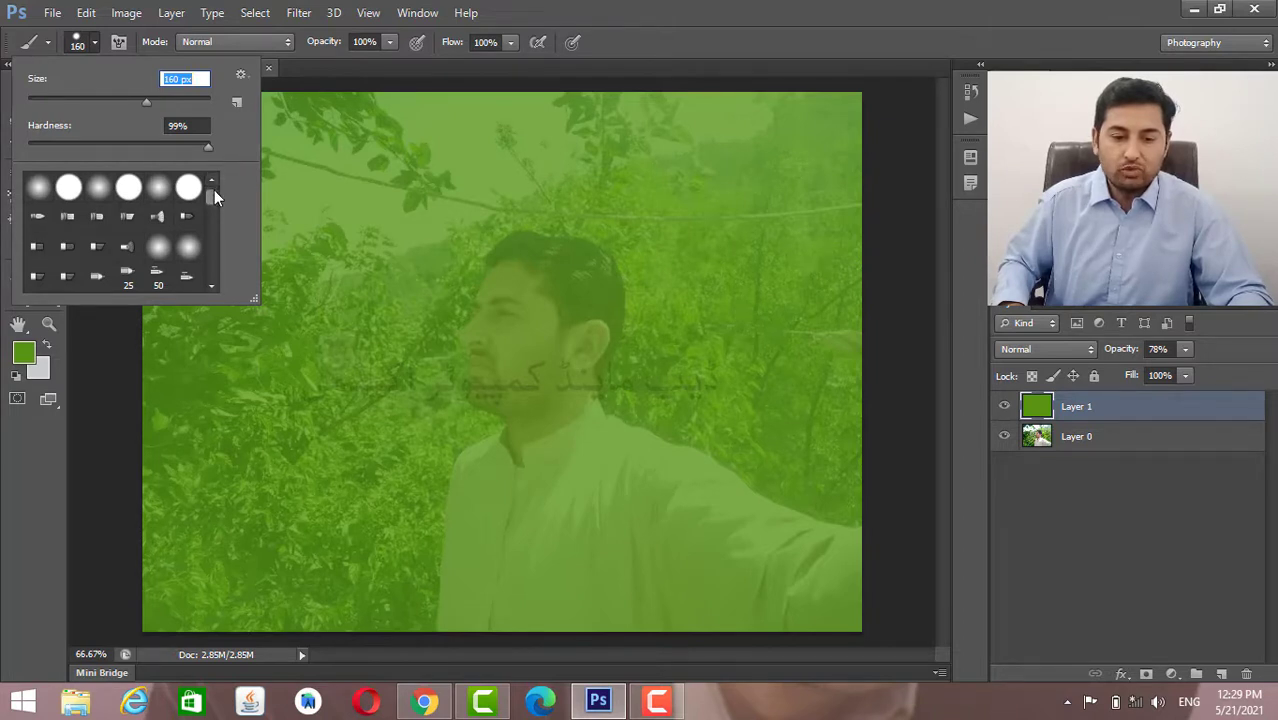
mouse_move(212, 194)
left_mouse_down()
mouse_move(209, 272)
mouse_move(217, 197)
left_mouse_up()
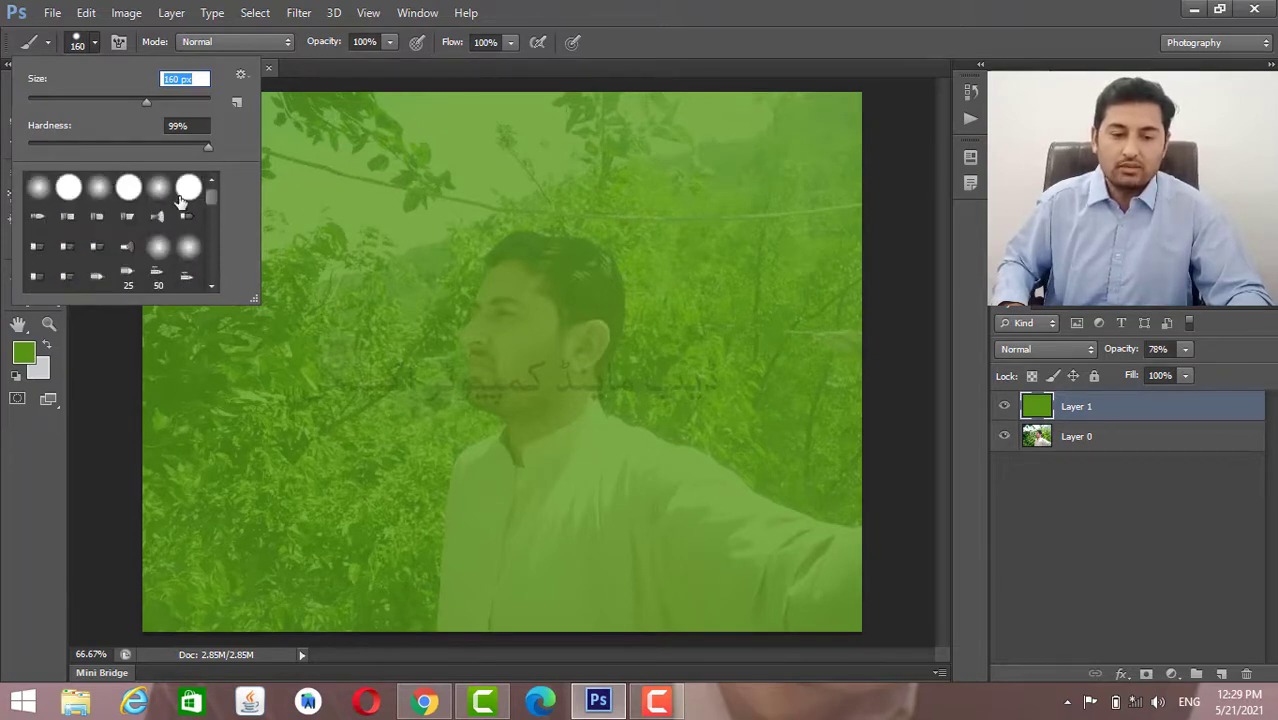
left_click(136, 197)
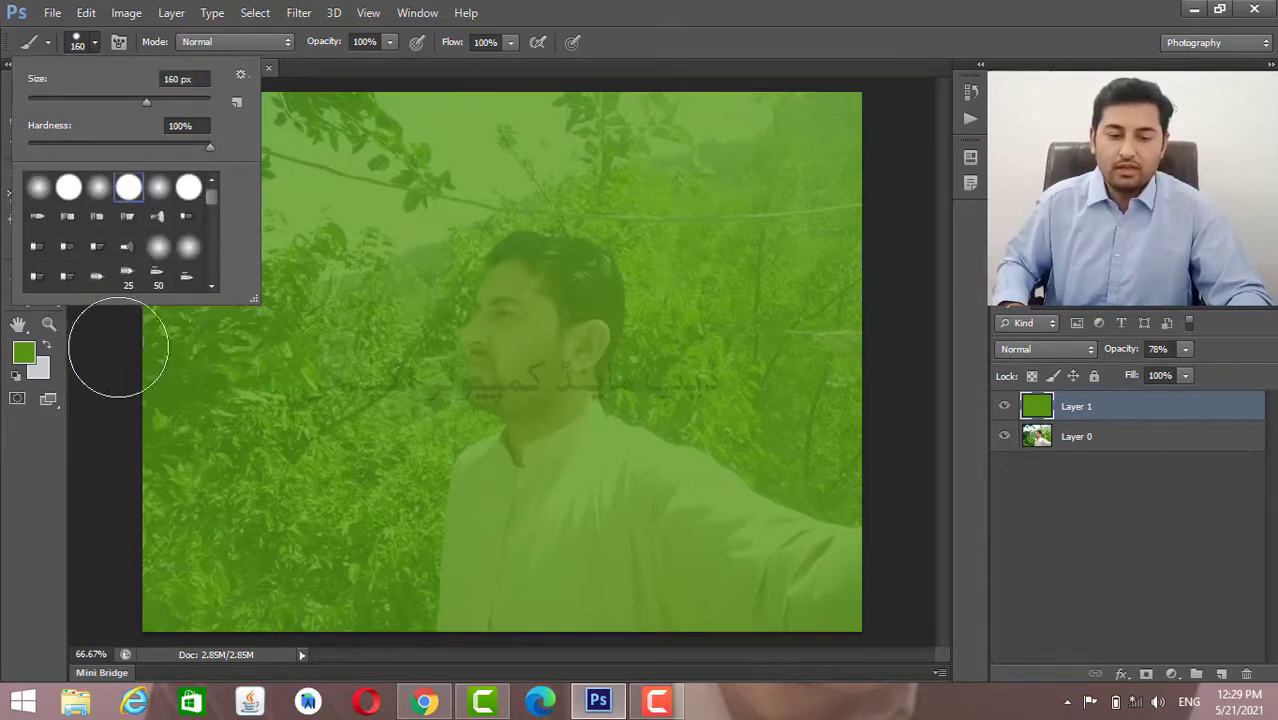
key("Return")
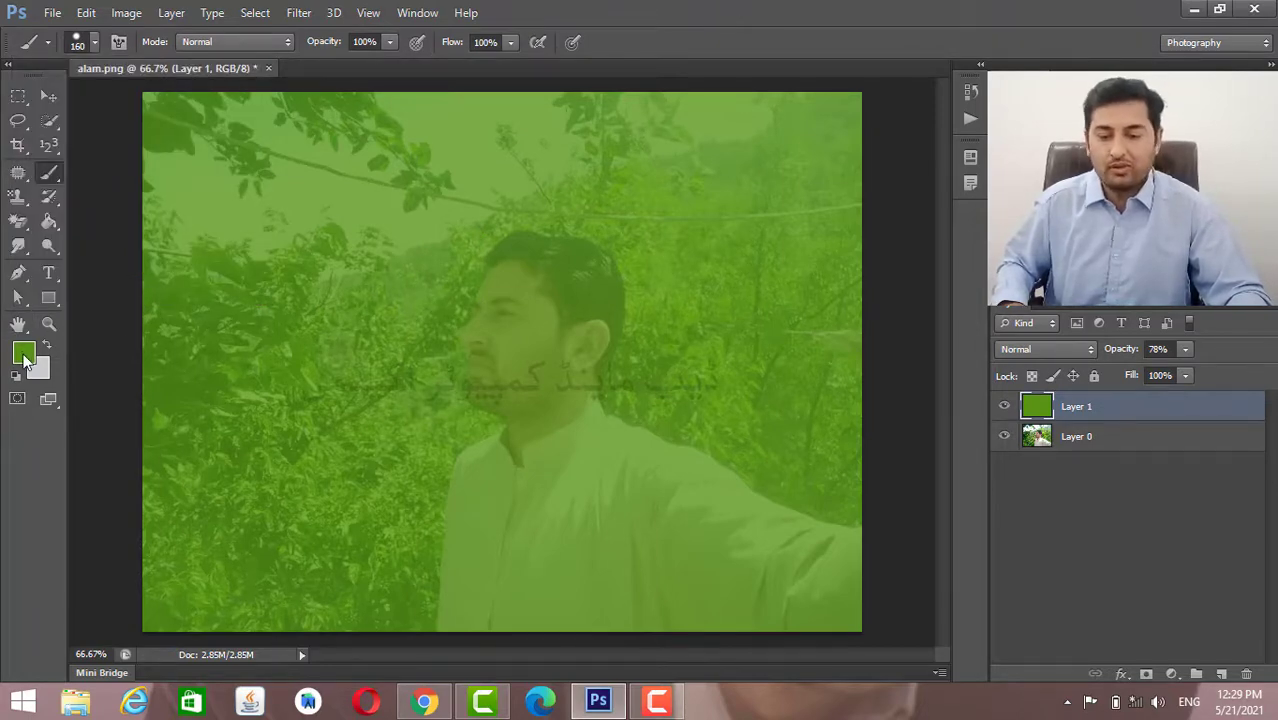
Set the foreground to red FF0000, then undo a test stroke on Layer 1.
left_click(24, 354)
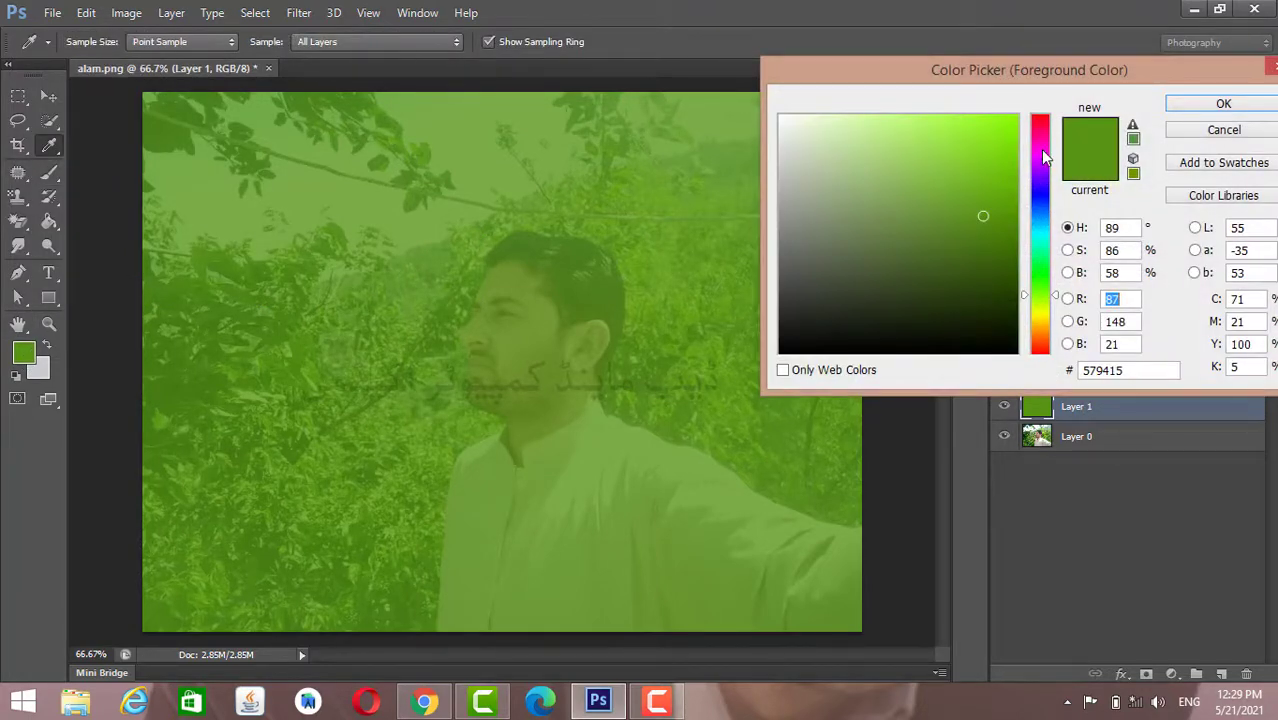
mouse_move(1043, 155)
left_mouse_down()
mouse_move(1051, 115)
mouse_move(1018, 114)
left_mouse_up()
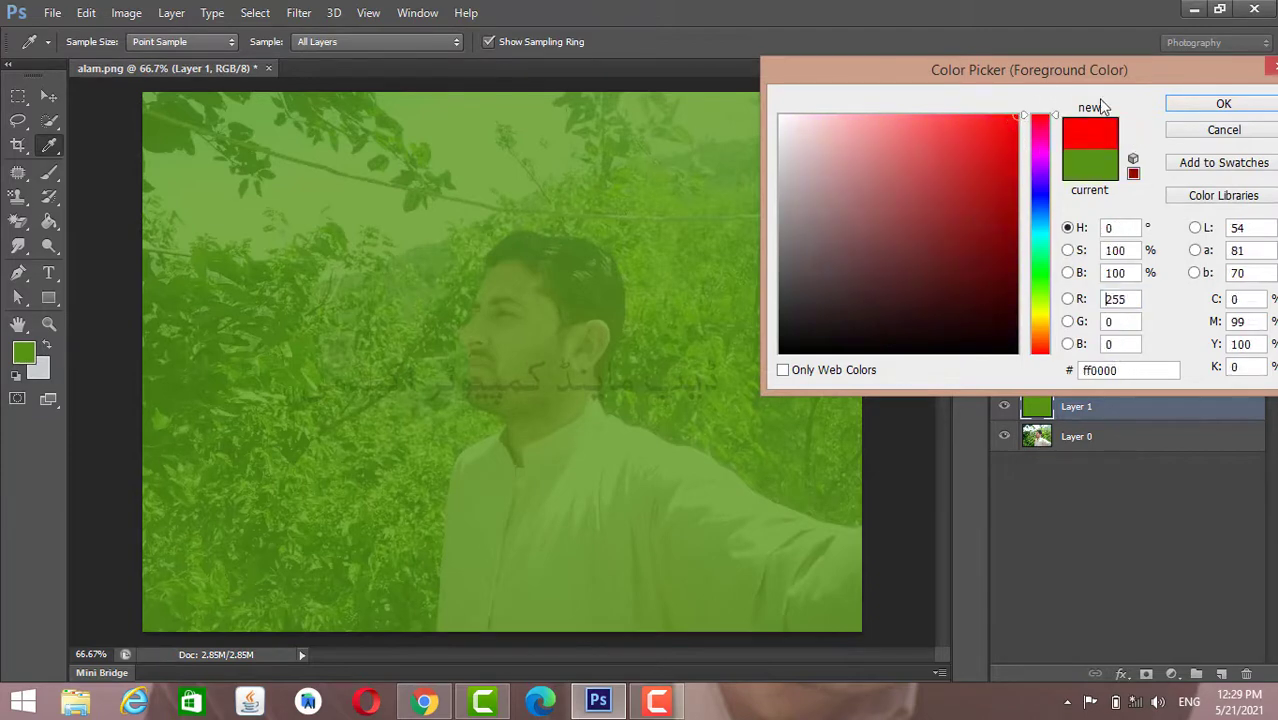
left_click(1213, 108)
key("b")
left_click_drag(342, 200, 356, 447)
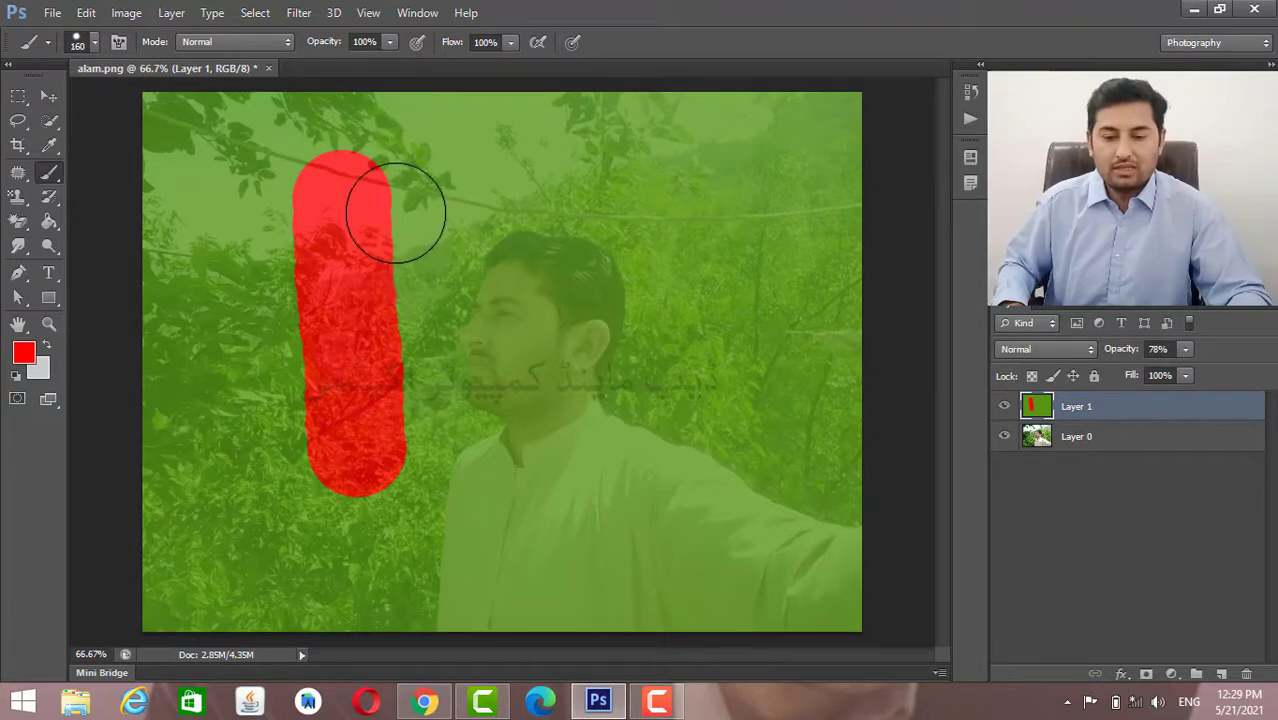
key("ctrl+z")
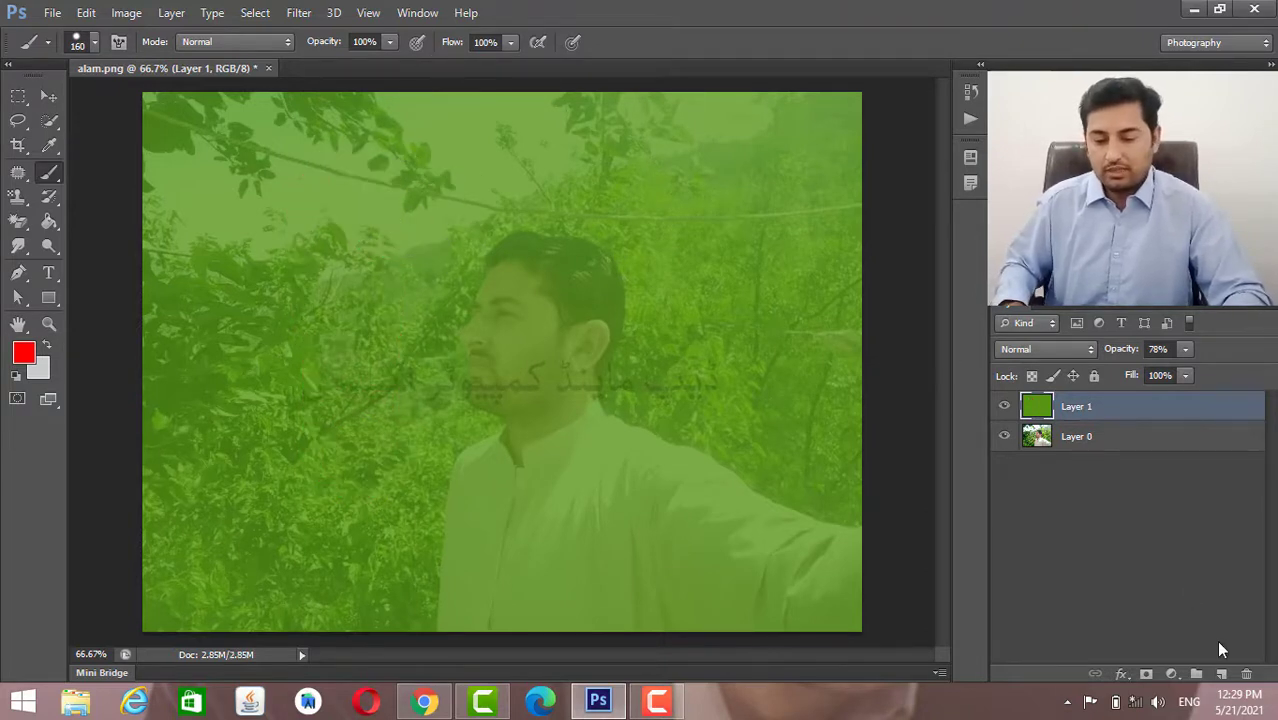
Add Layer 2 and paint a 160 px and an 80 px red vertical stroke.
left_click(1222, 675)
left_click_drag(251, 180, 297, 500)
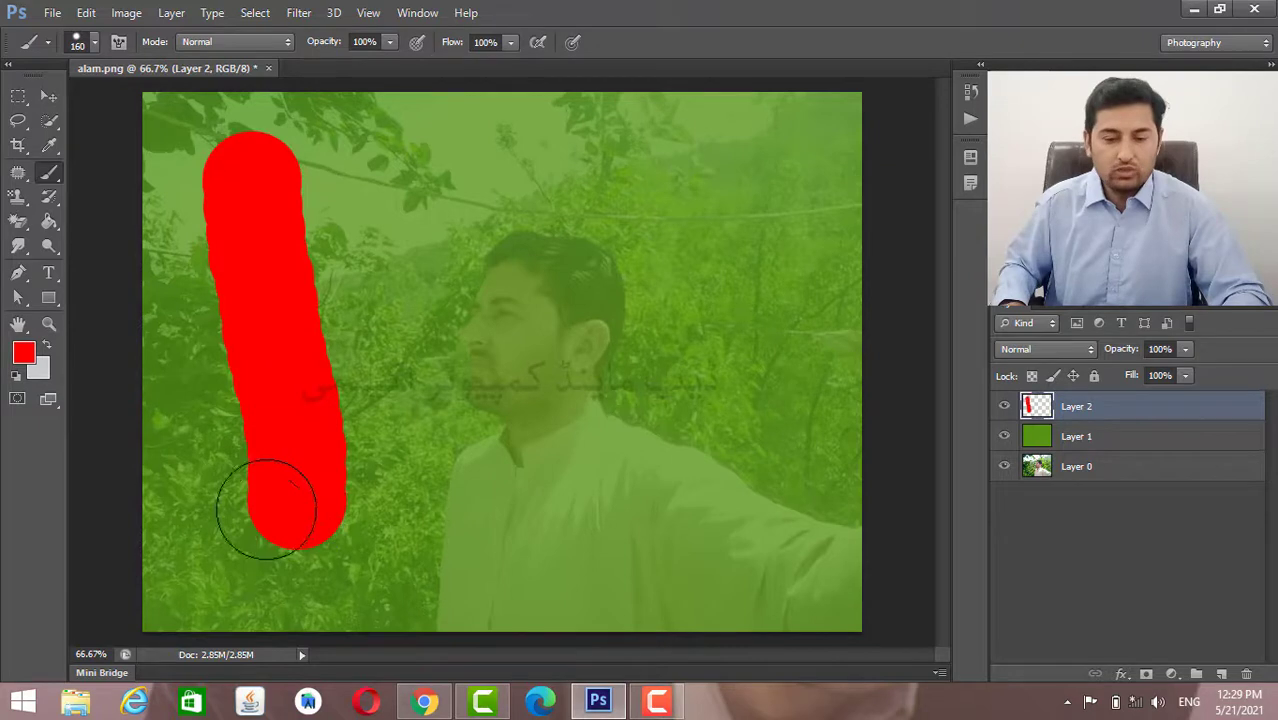
left_click(95, 46)
left_click(105, 100)
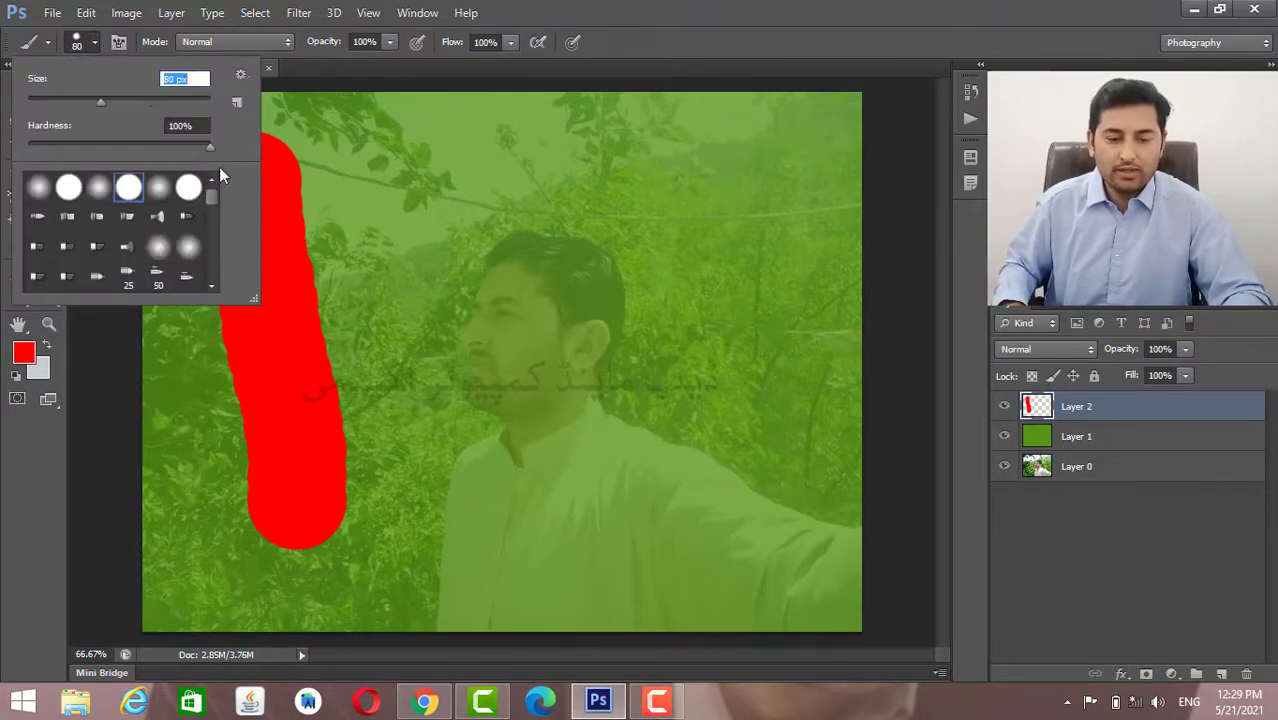
left_click_drag(358, 177, 425, 430)
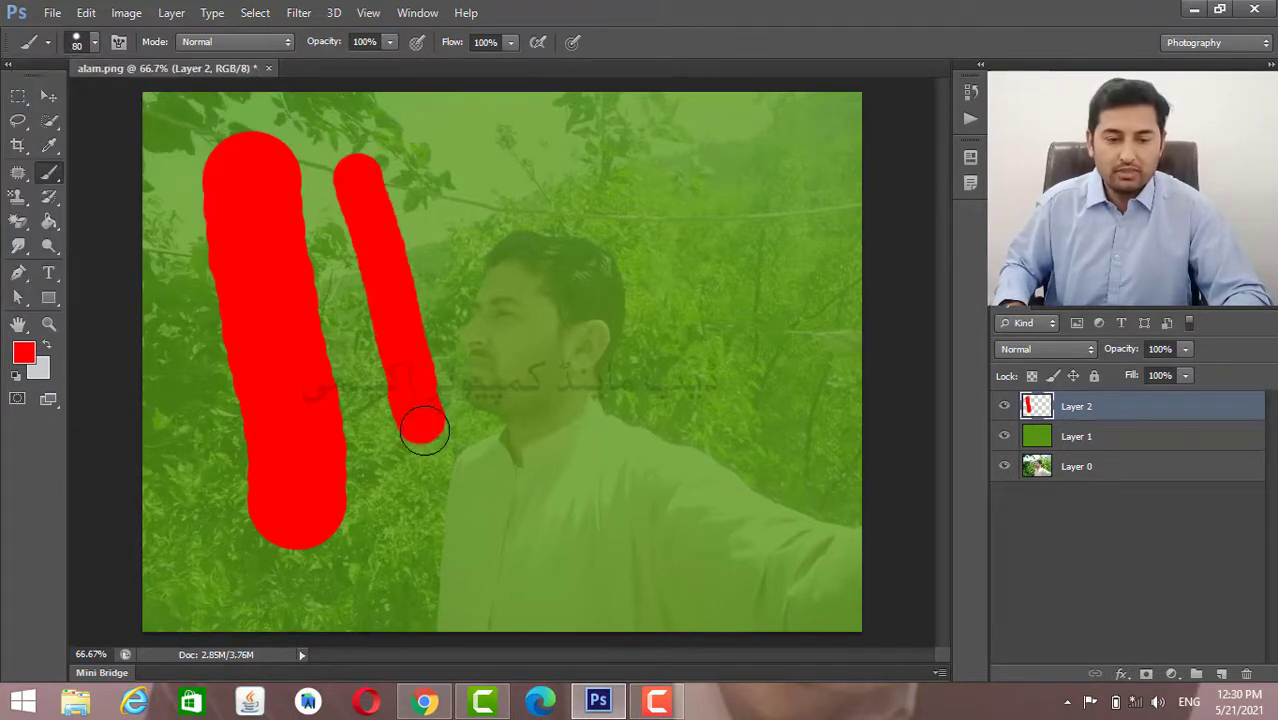
Lower brush hardness to 17%, paint two soft red strokes near the face, and view at 100%.
left_click(95, 45)
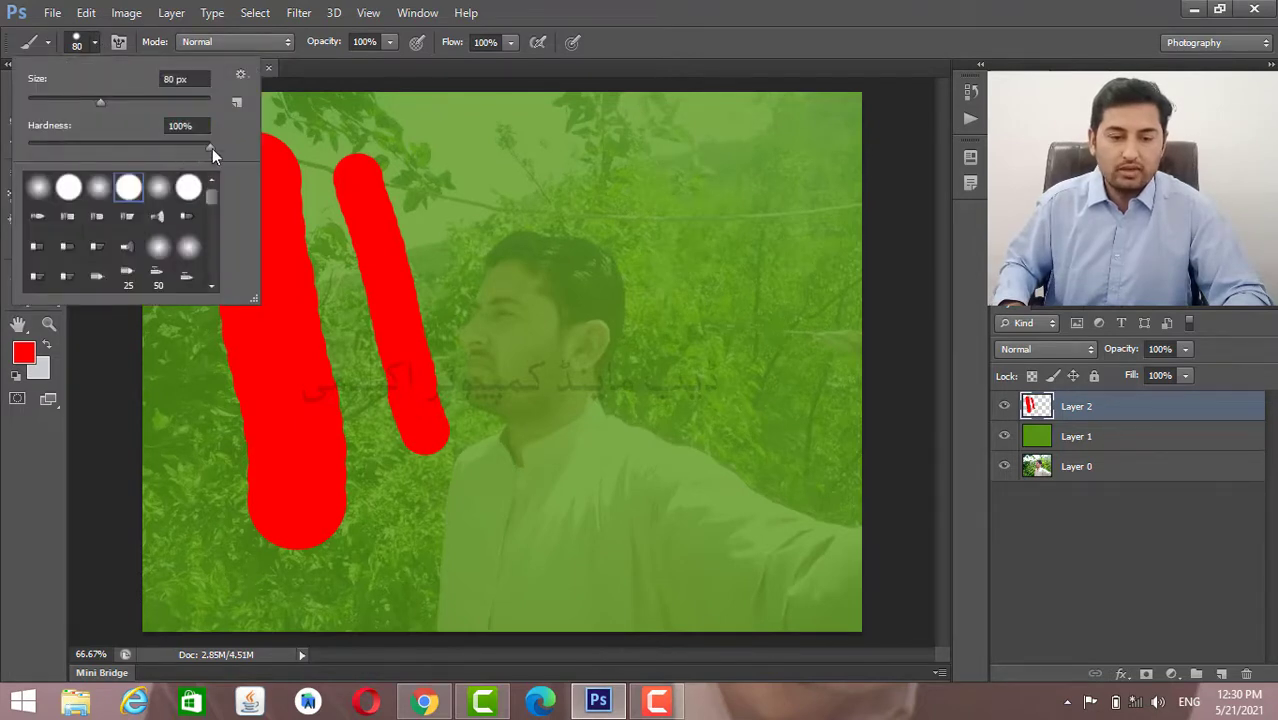
left_click_drag(196, 148, 58, 148)
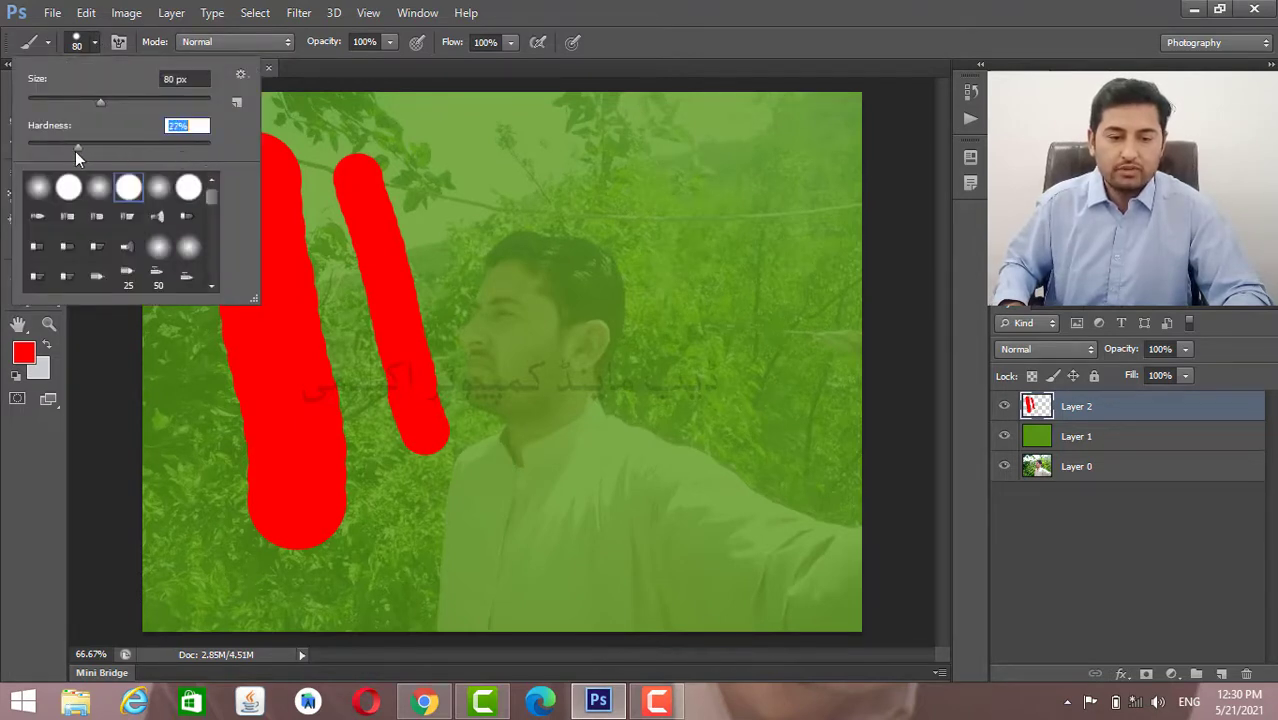
left_click_drag(446, 151, 505, 420)
left_click_drag(552, 150, 573, 430)
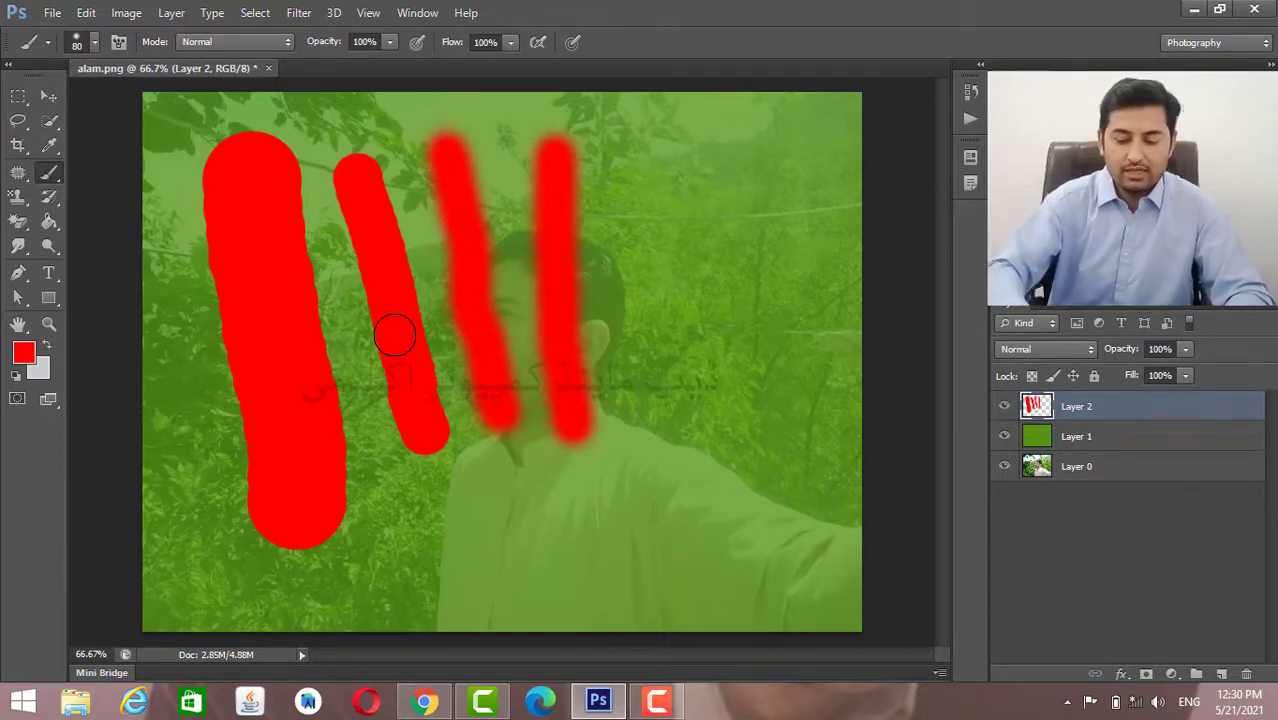
key("ctrl+plus")
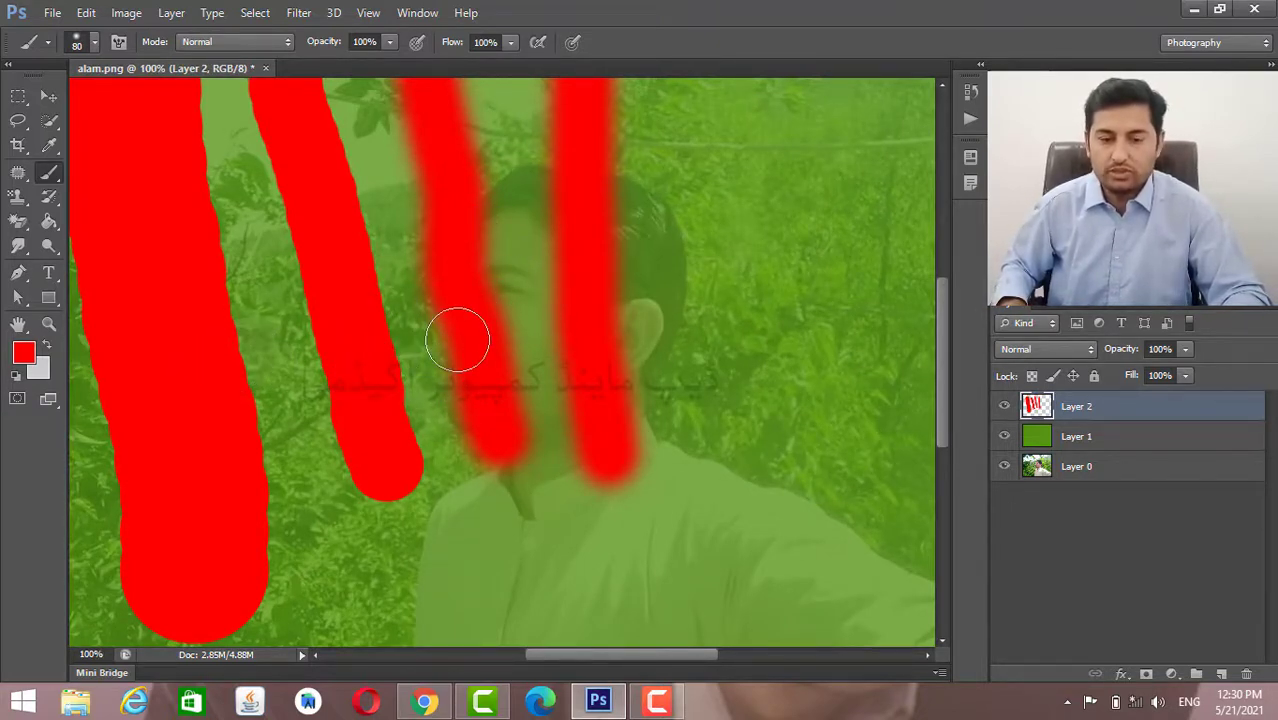
Paint a large area with the 180 px preset, then undo all red strokes on Layer 2.
left_click(93, 44)
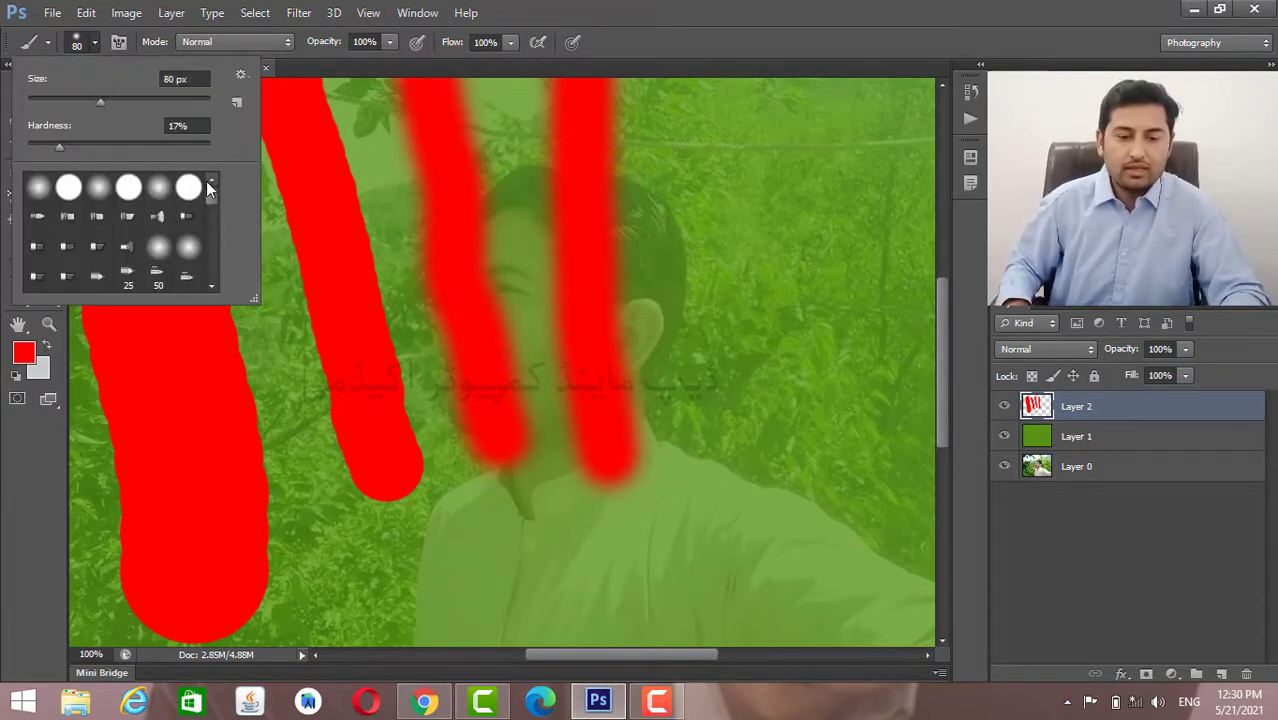
left_click_drag(212, 197, 214, 270)
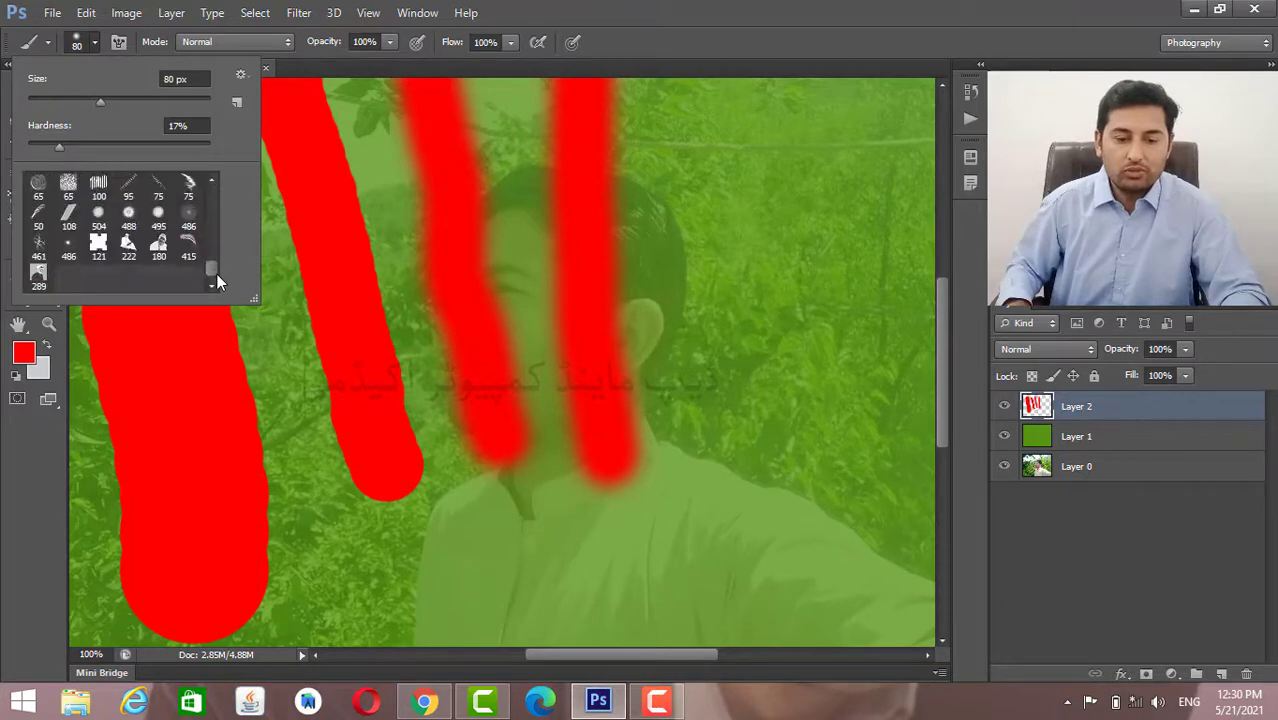
left_click(160, 245)
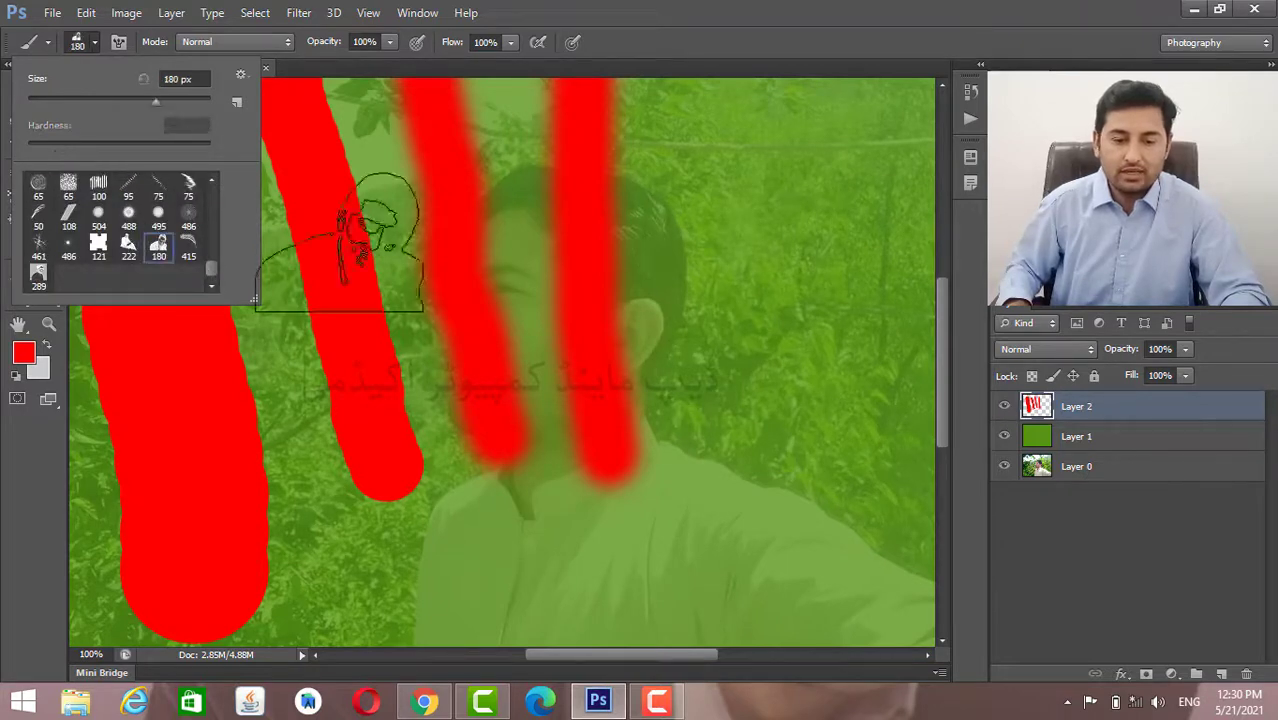
mouse_move(780, 115)
left_mouse_down()
mouse_move(599, 428)
mouse_move(588, 220)
mouse_move(268, 330)
left_mouse_up()
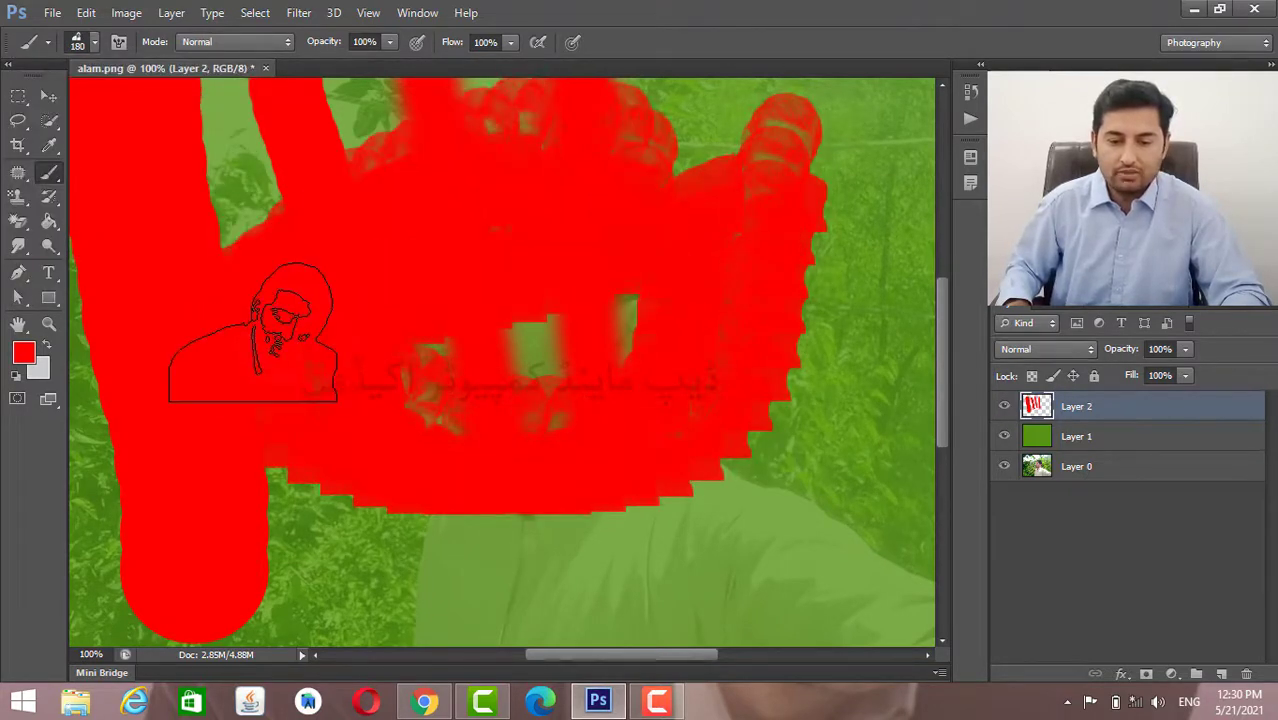
key("ctrl+z")
key("ctrl+z")
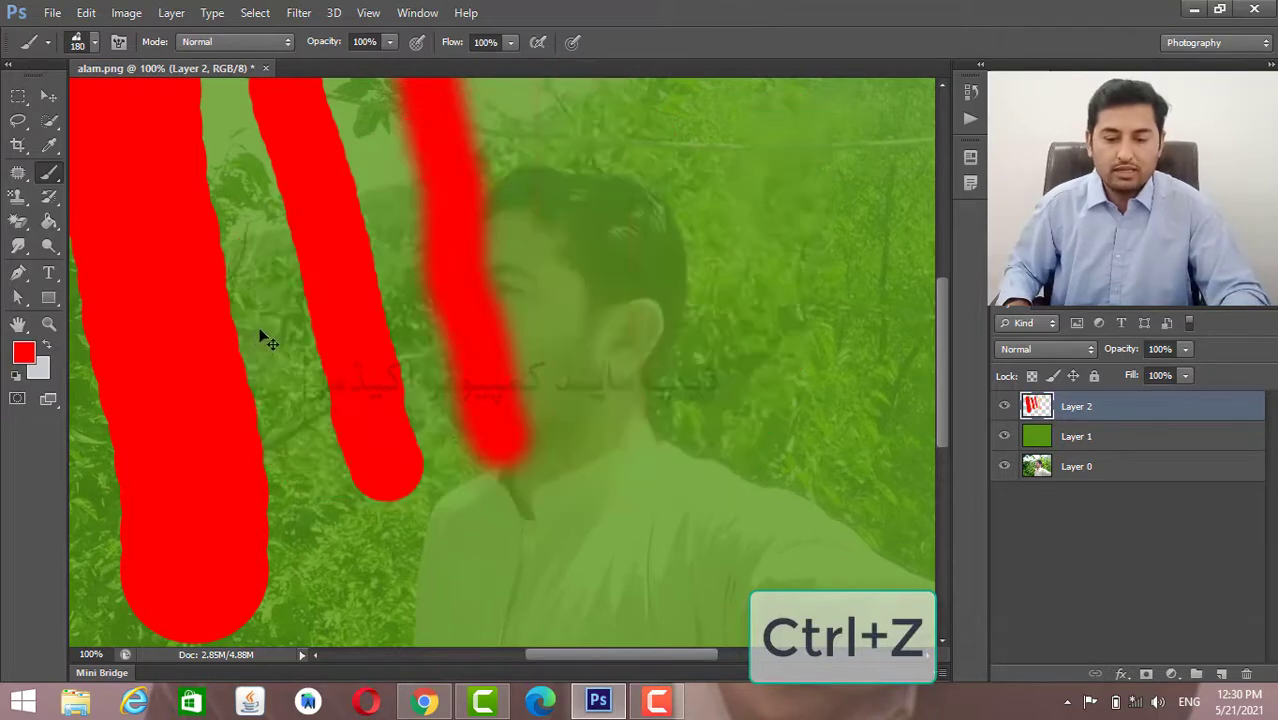
key("ctrl+z")
key("ctrl+z")
key("ctrl+z")
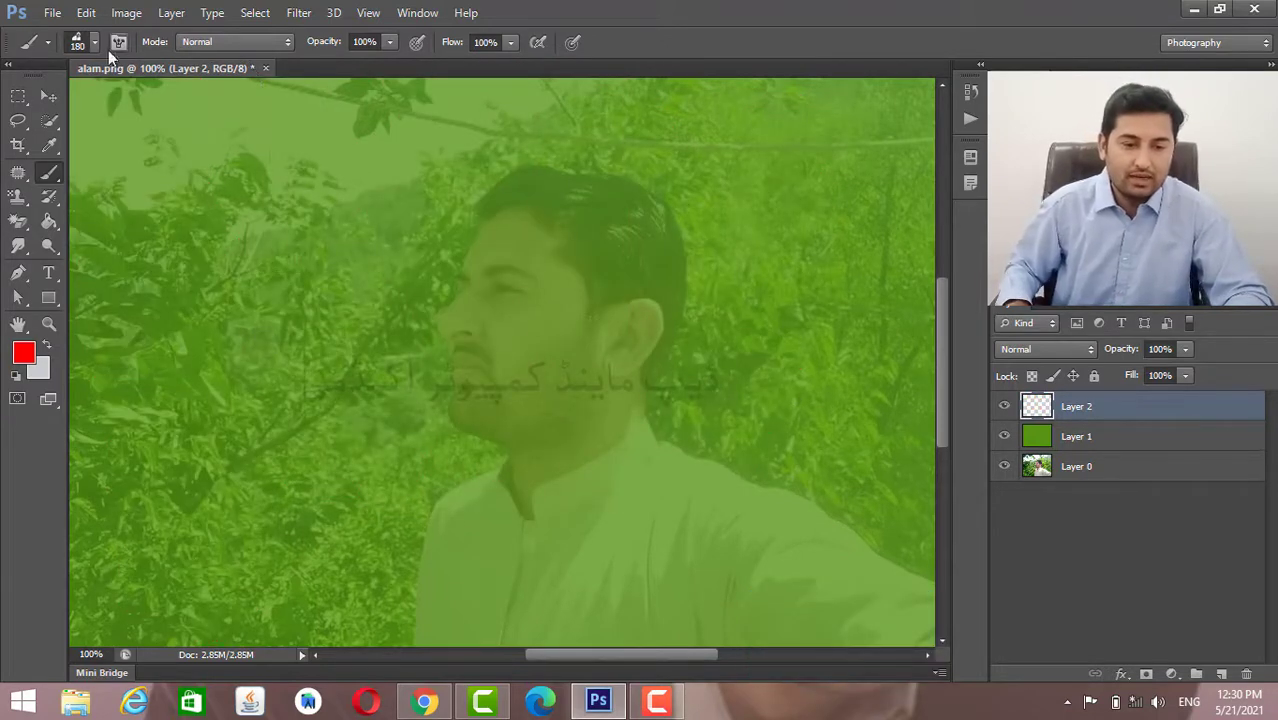
Switch the preset picker between name-only, small and large thumbnail views, ending on small thumbnails.
left_click(95, 44)
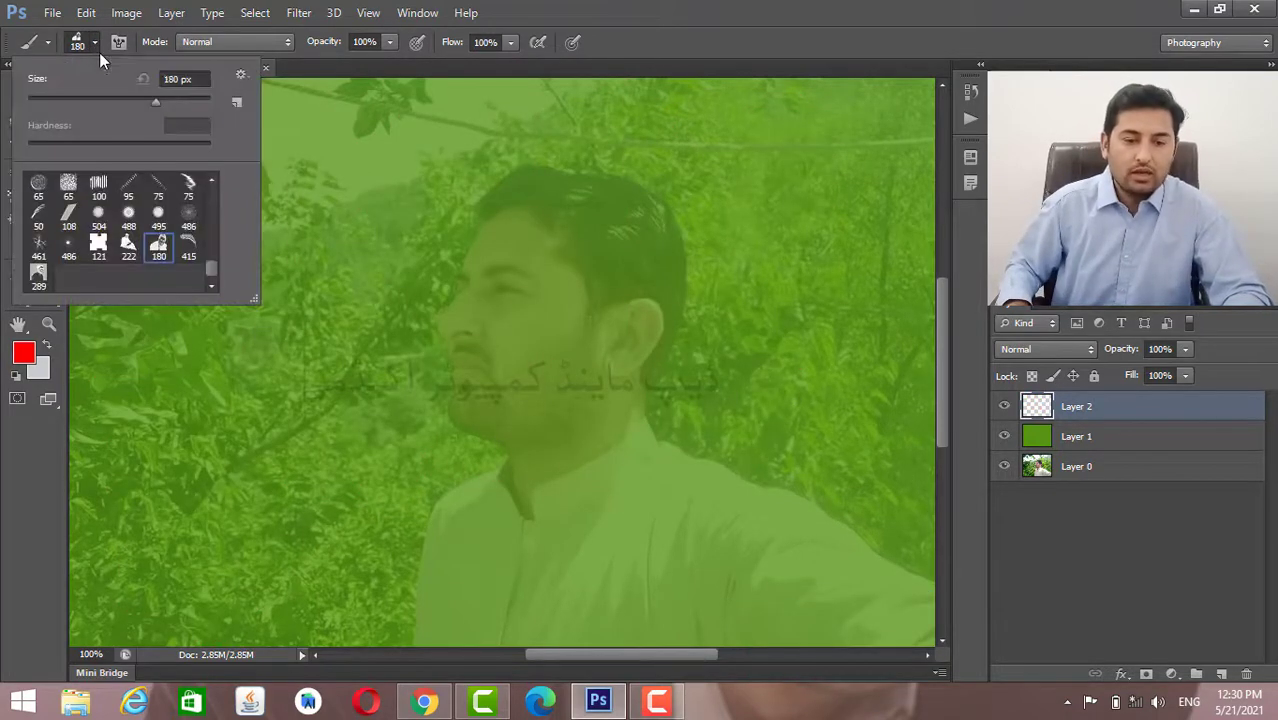
left_click(241, 78)
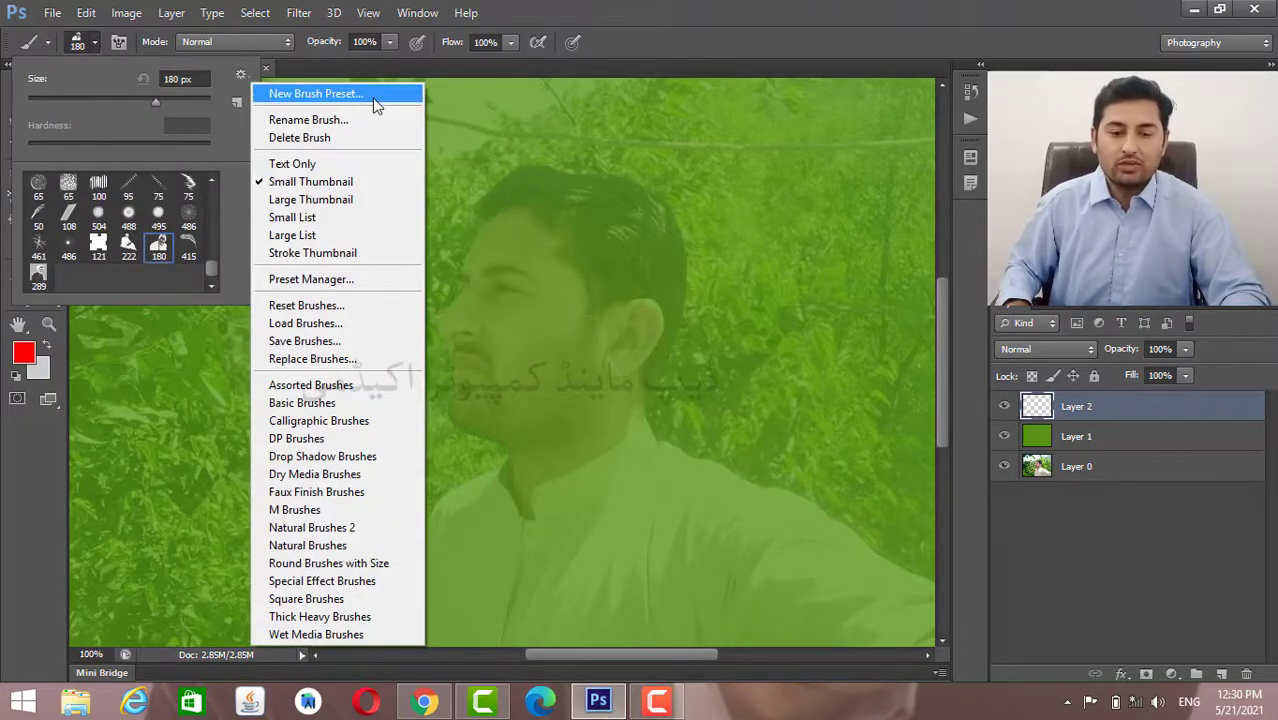
left_click(358, 166)
left_click(241, 75)
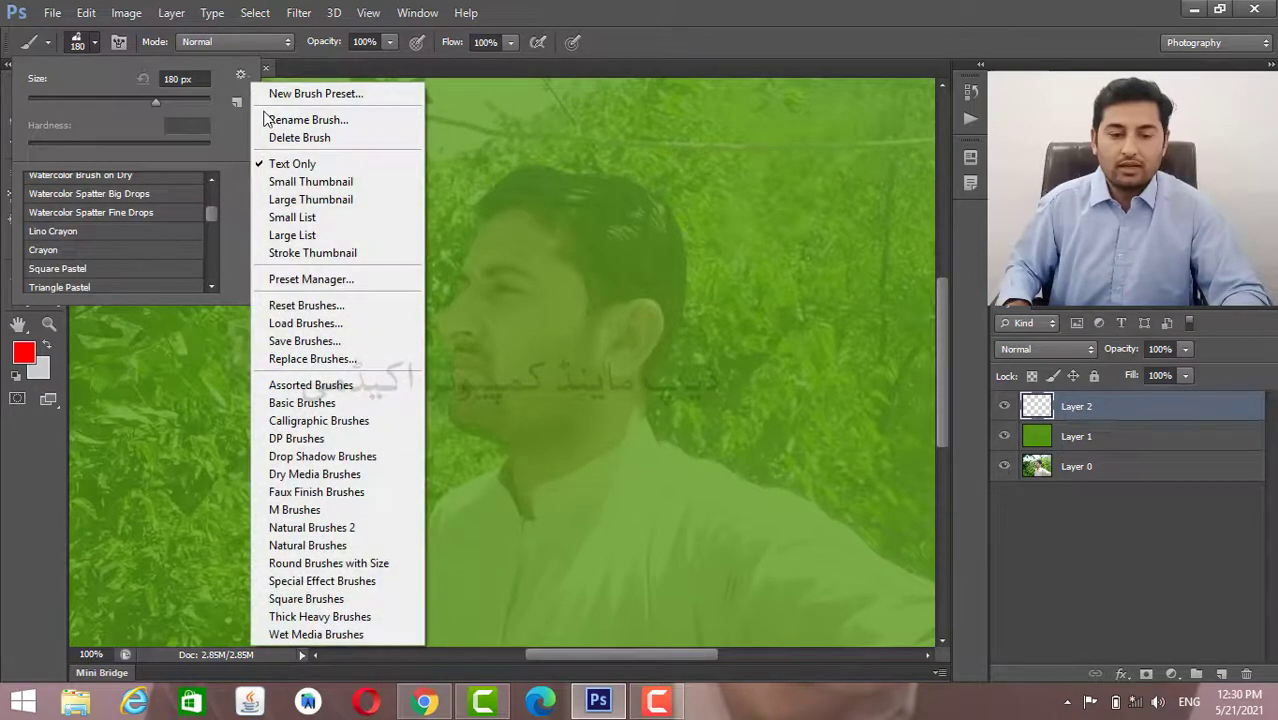
left_click(318, 182)
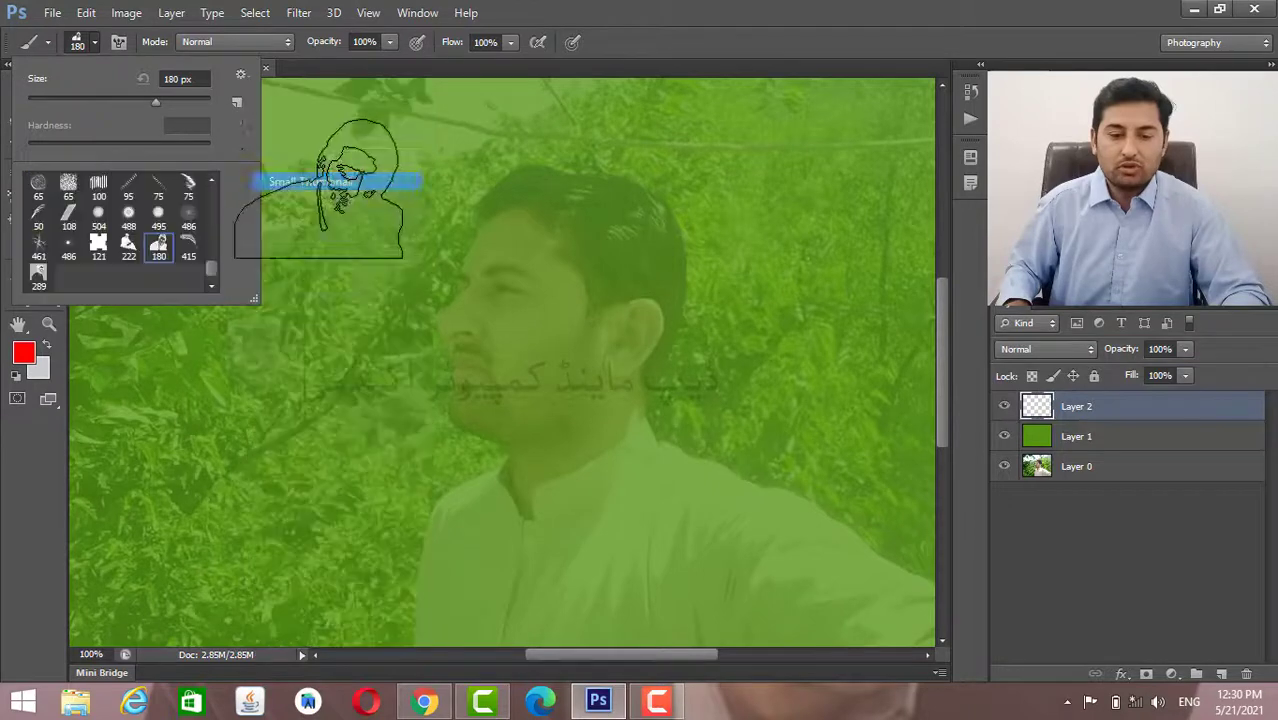
left_click(241, 75)
left_click(318, 198)
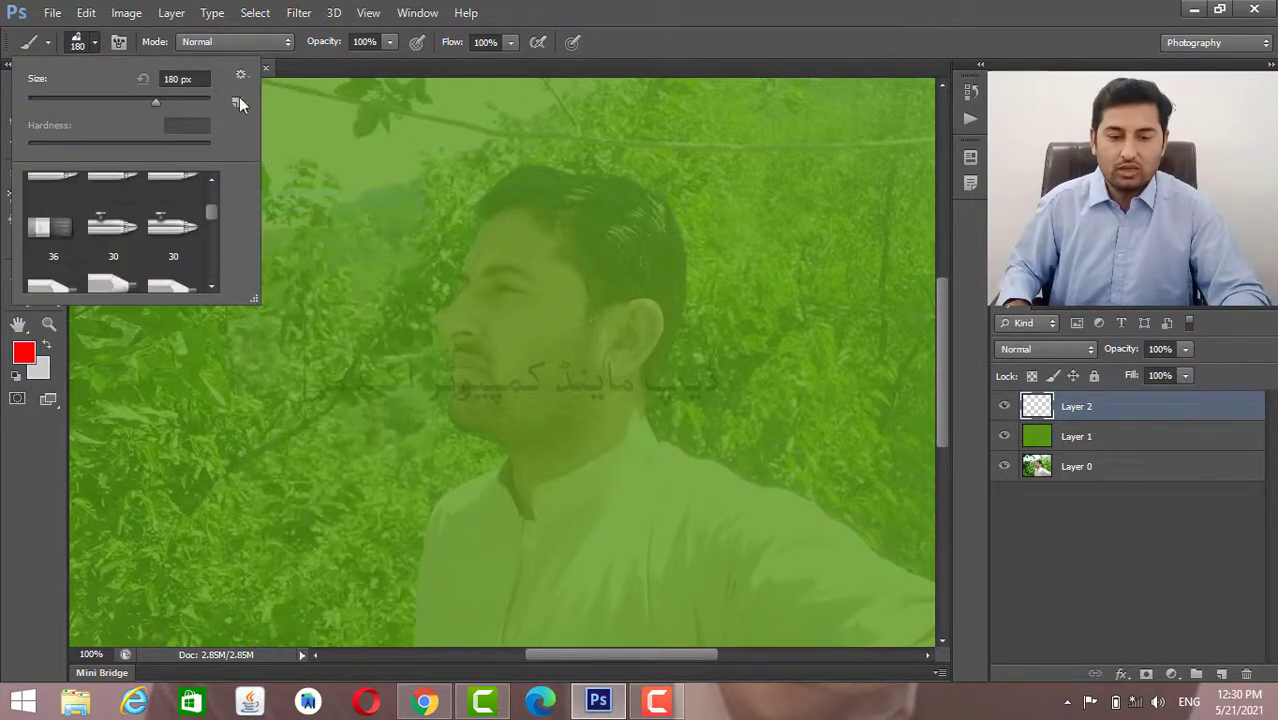
left_click(240, 76)
left_click(322, 182)
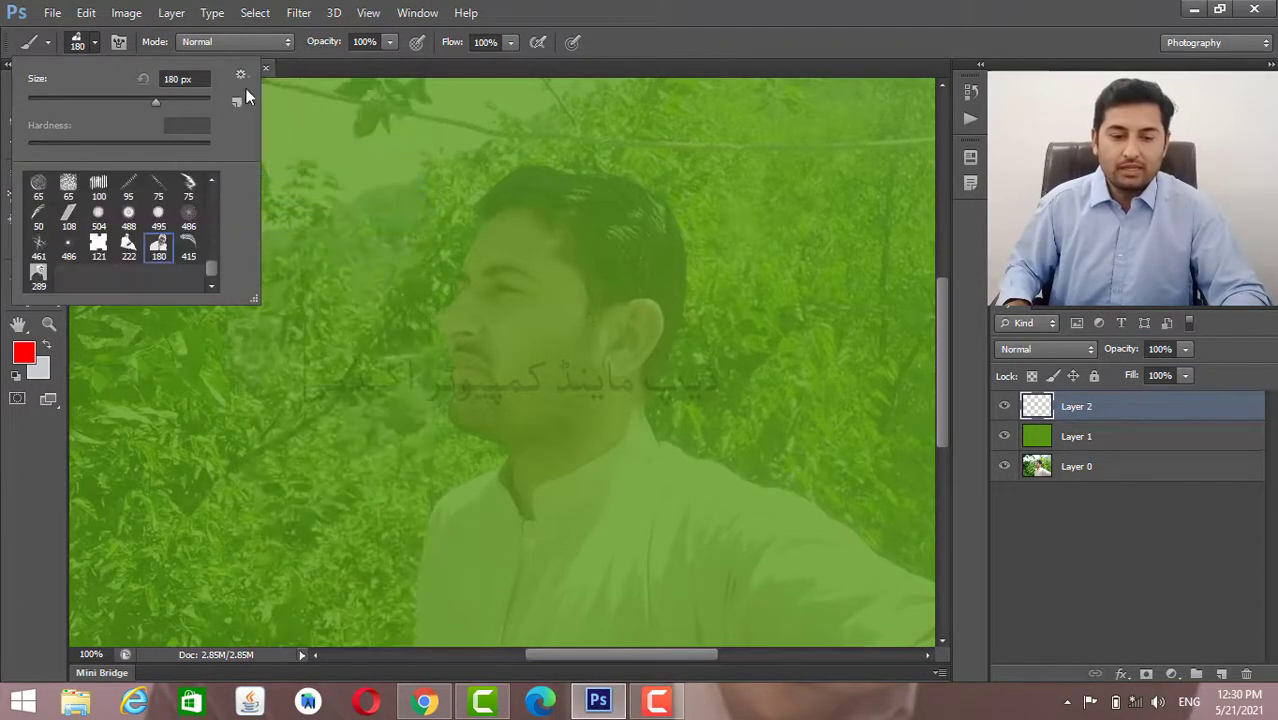
Append the Natural Brushes set to the brush presets.
left_click(242, 76)
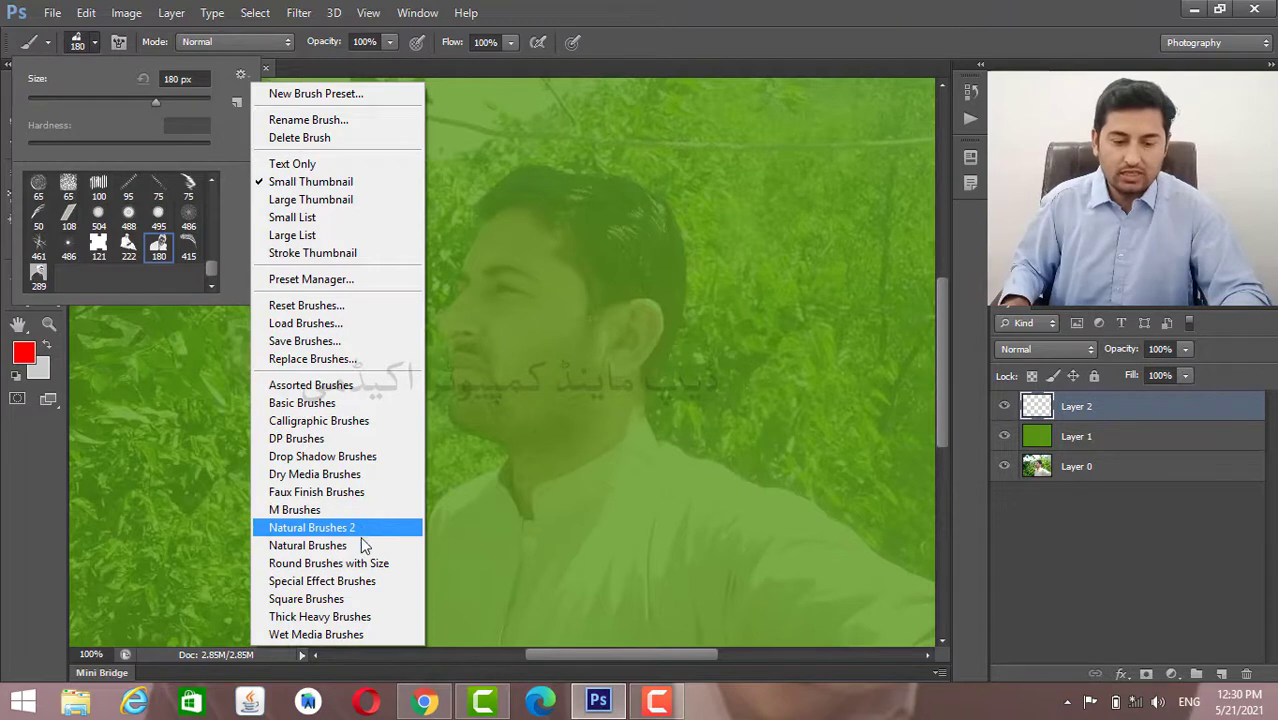
left_click(367, 548)
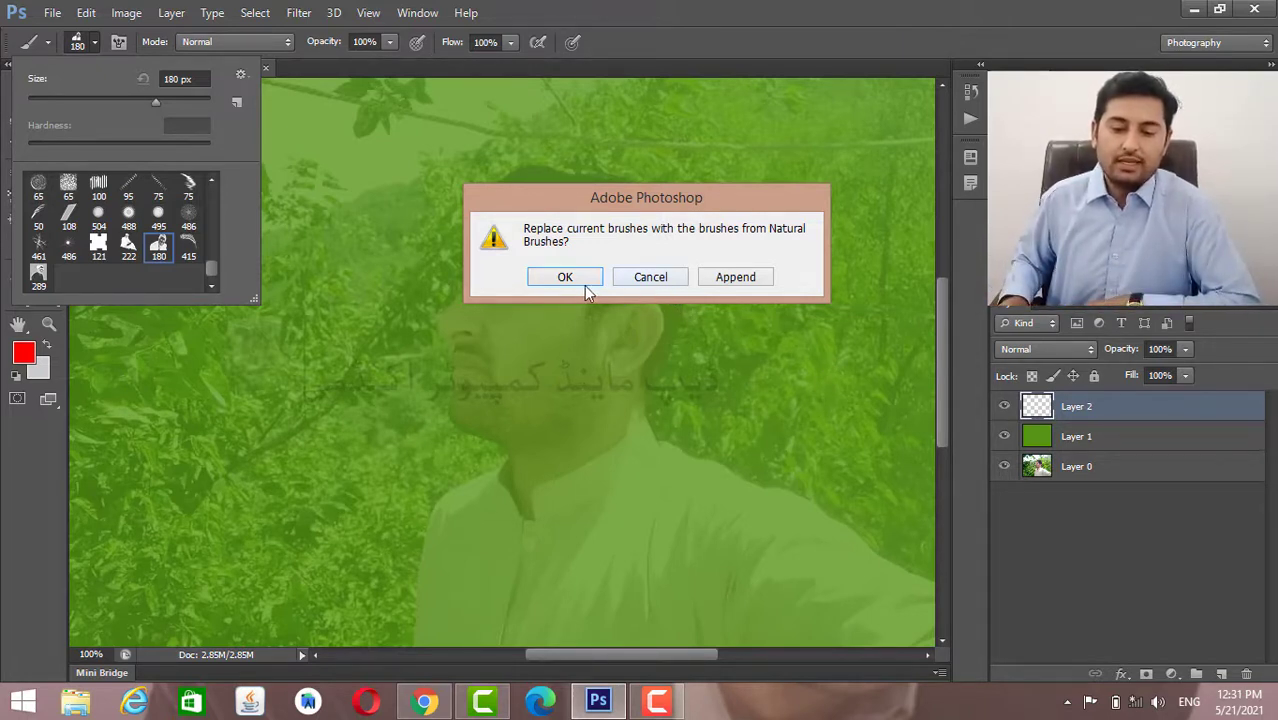
left_click(735, 278)
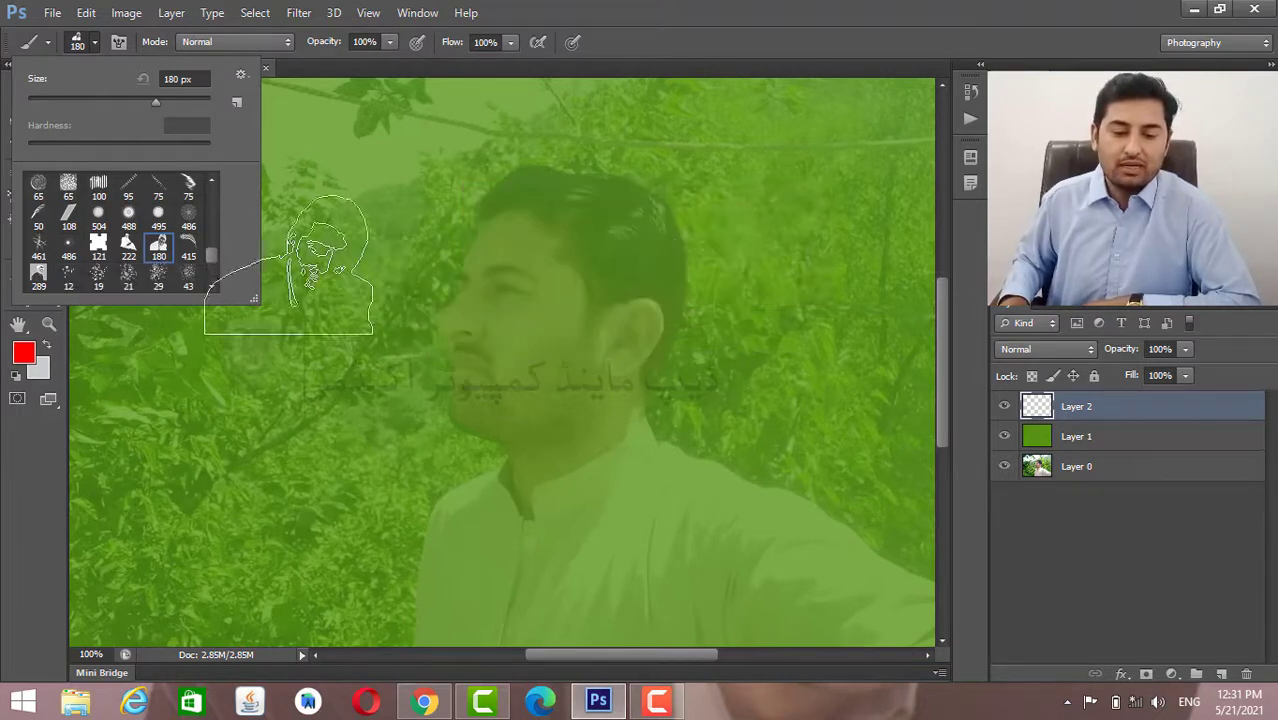
Pick the 33 px Natural Brushes tip, paint red test strokes around the face, then undo them.
left_click_drag(208, 257, 218, 285)
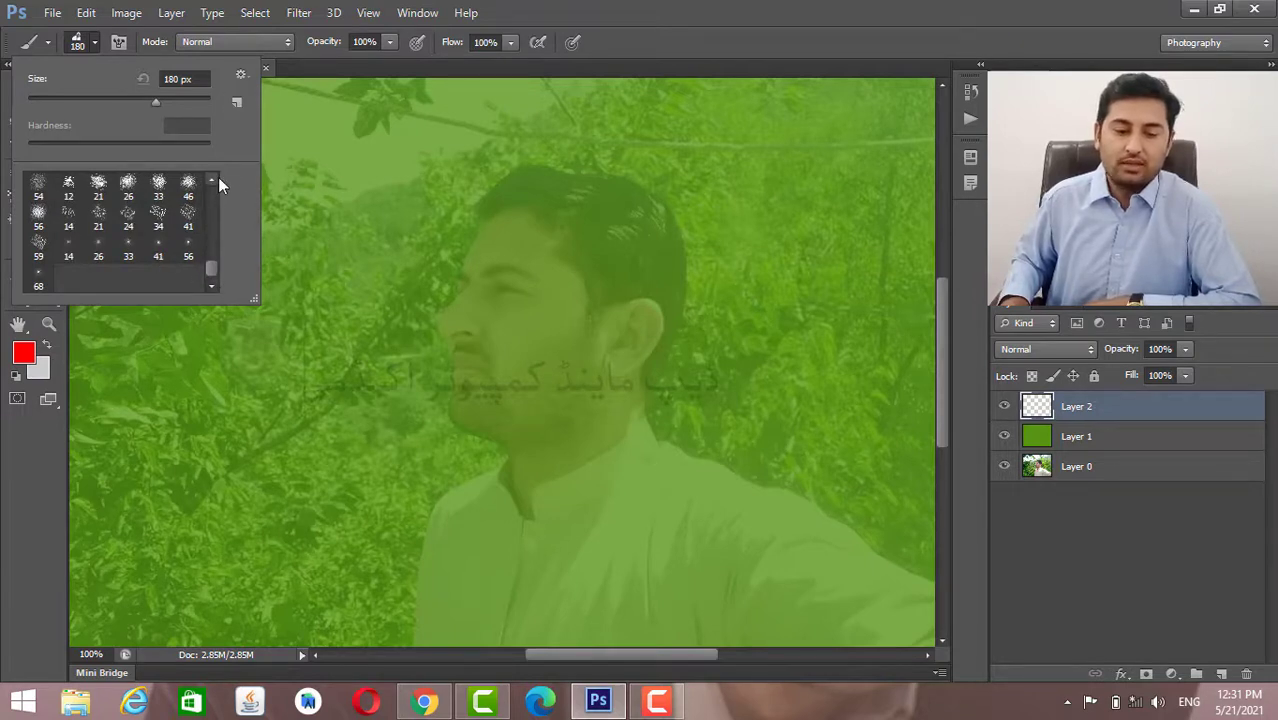
left_click(160, 187)
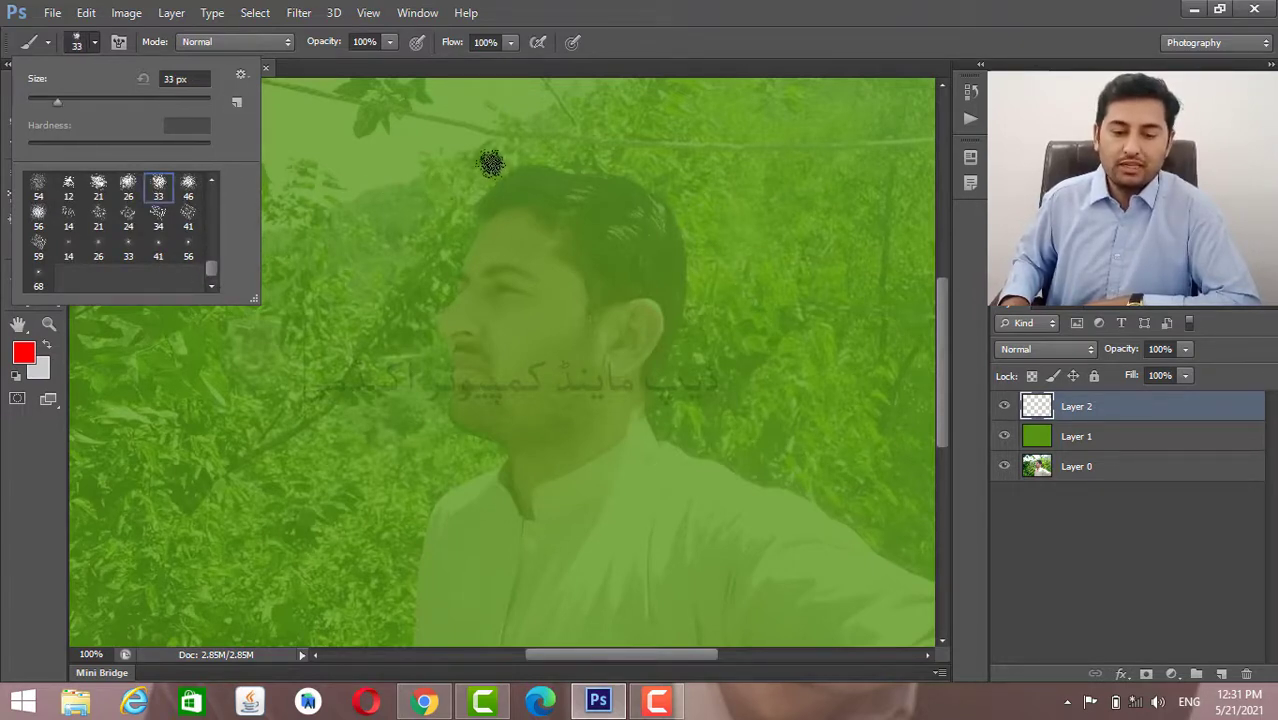
left_click_drag(492, 160, 705, 320)
left_click_drag(557, 437, 512, 388)
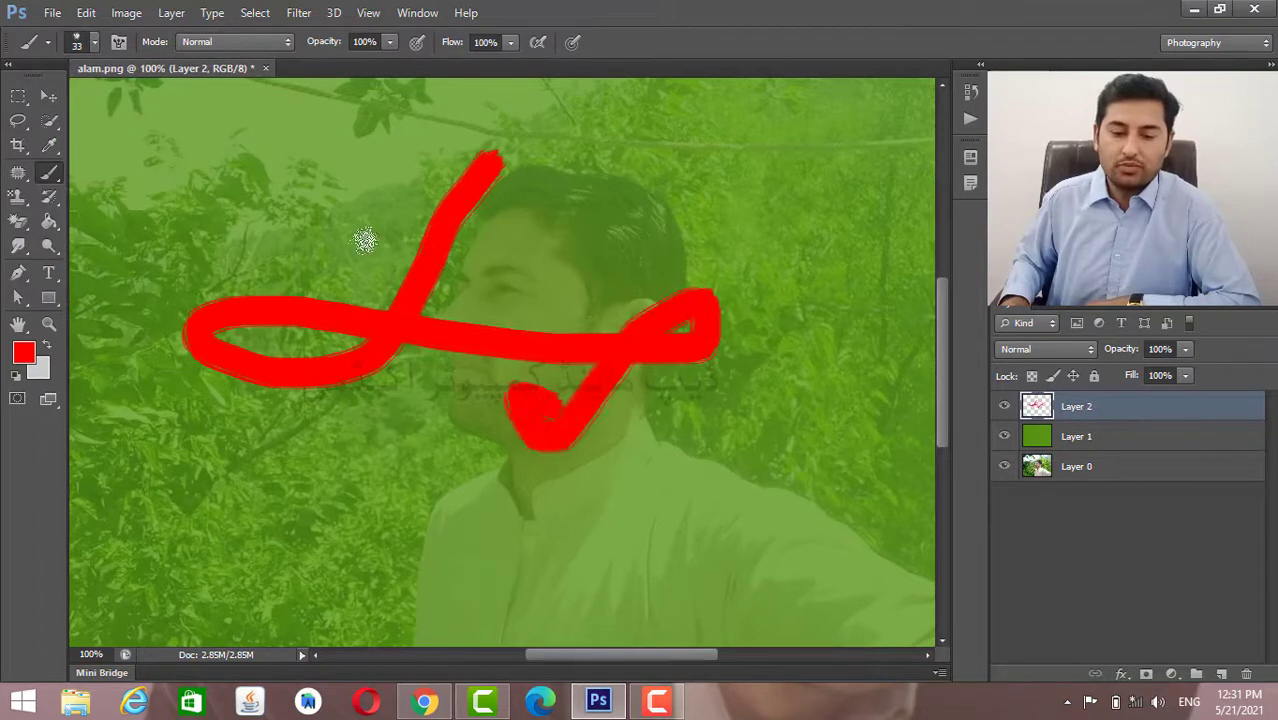
left_click_drag(345, 232, 500, 212)
left_click_drag(612, 268, 478, 277)
left_click_drag(505, 212, 565, 210)
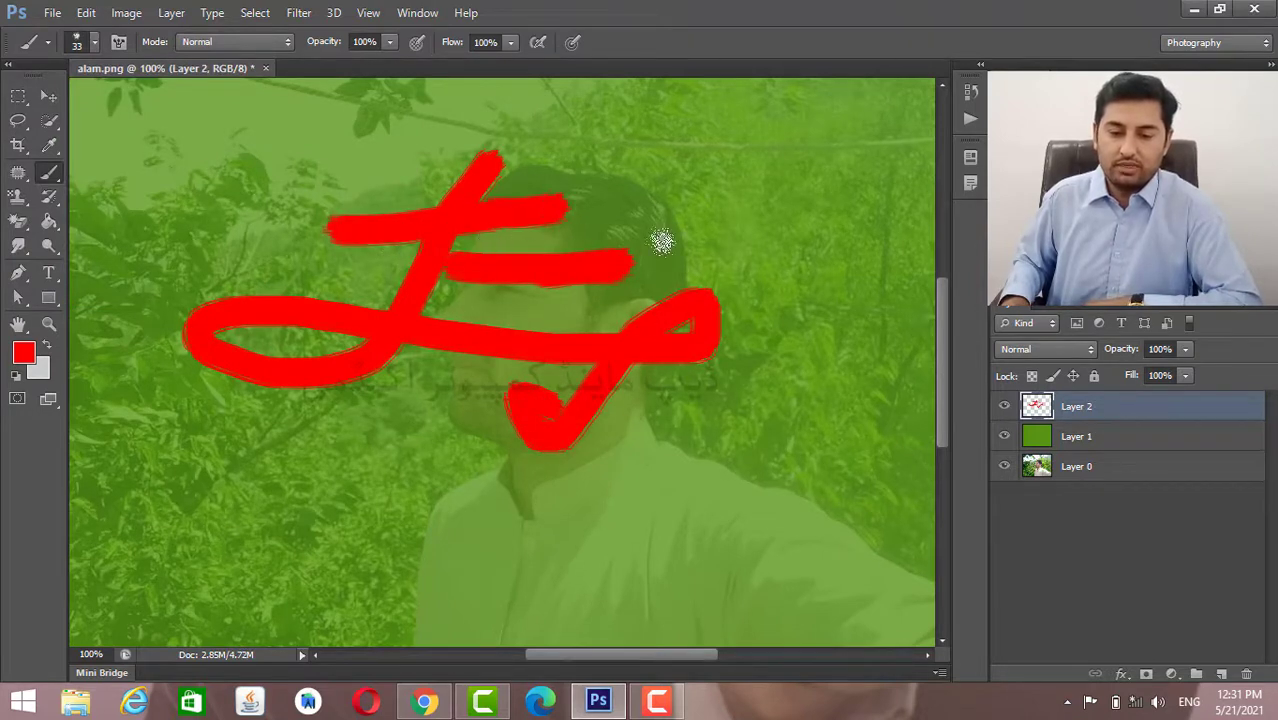
key("ctrl+z")
key("ctrl+z")
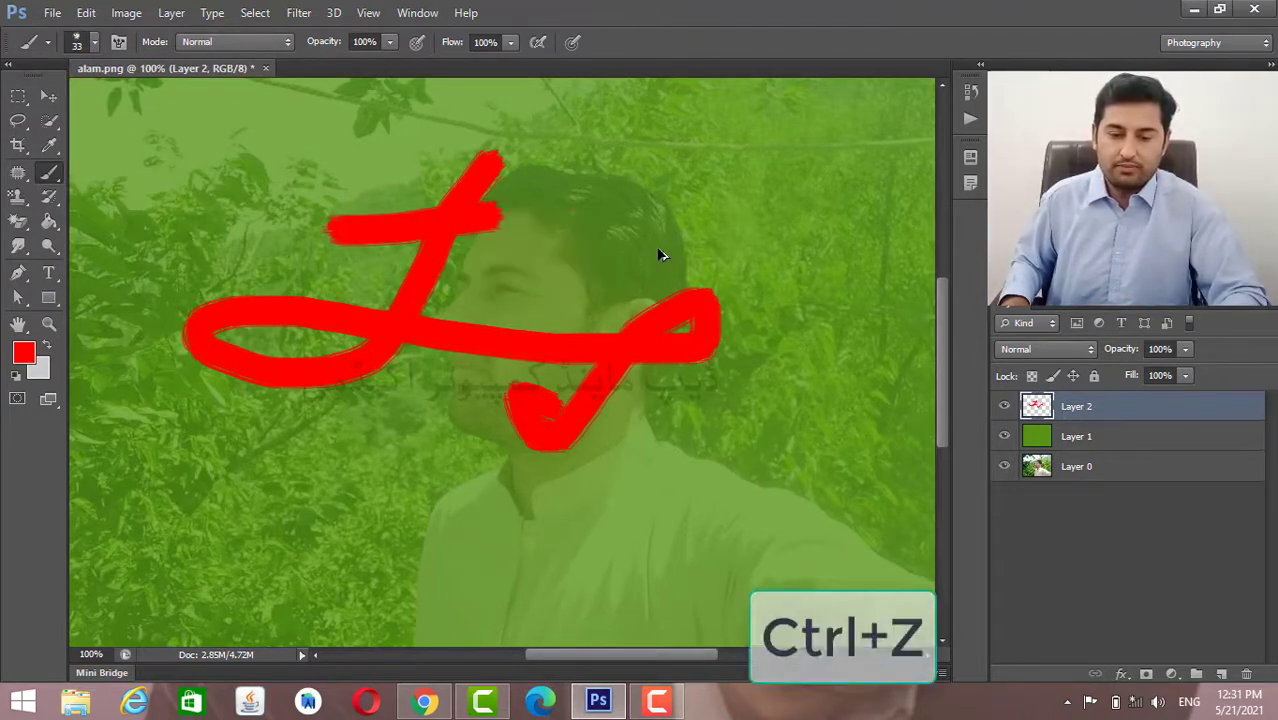
key("ctrl+z")
key("ctrl+z")
key("ctrl+z")
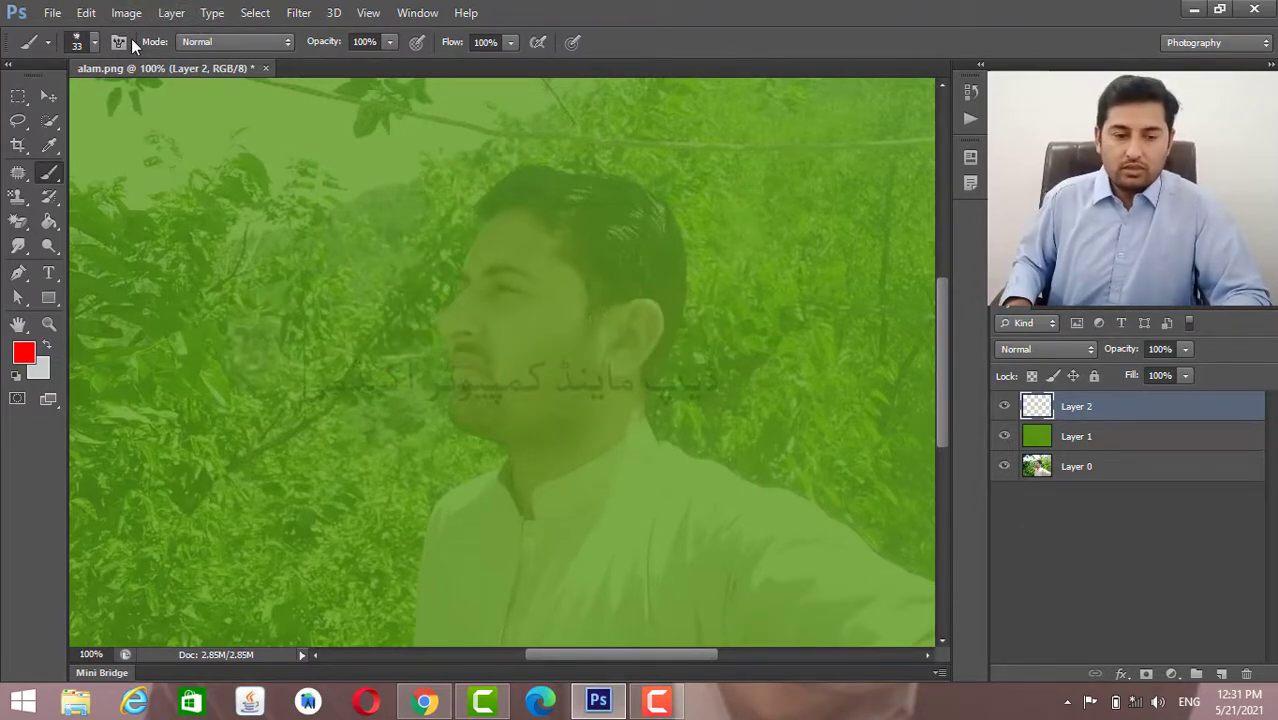
Append the Square Brushes set to the brush presets.
left_click(94, 42)
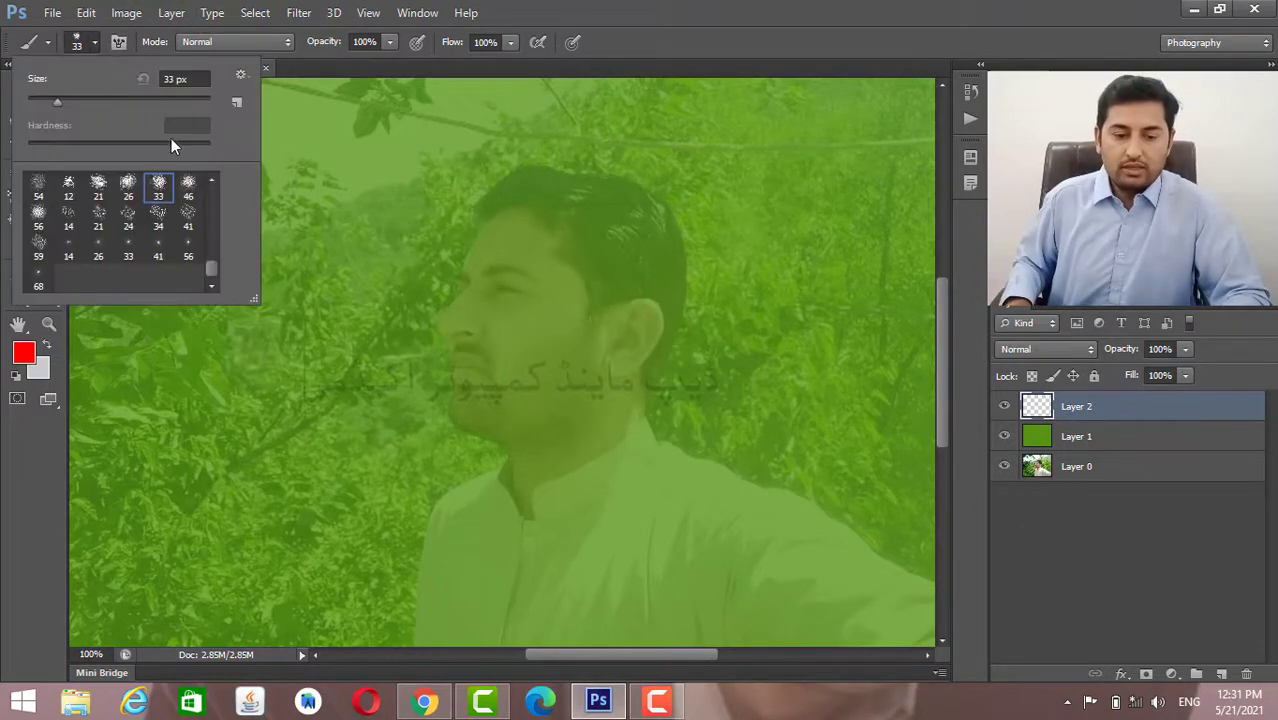
left_click(239, 76)
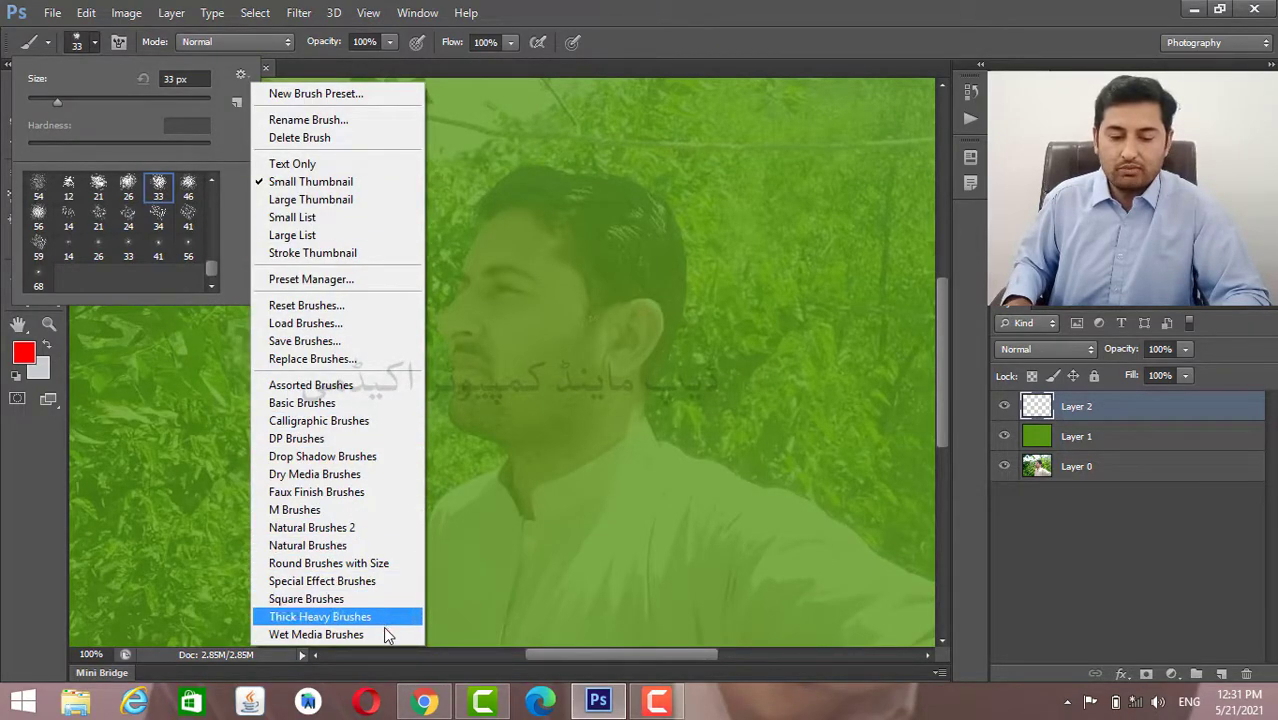
left_click(386, 600)
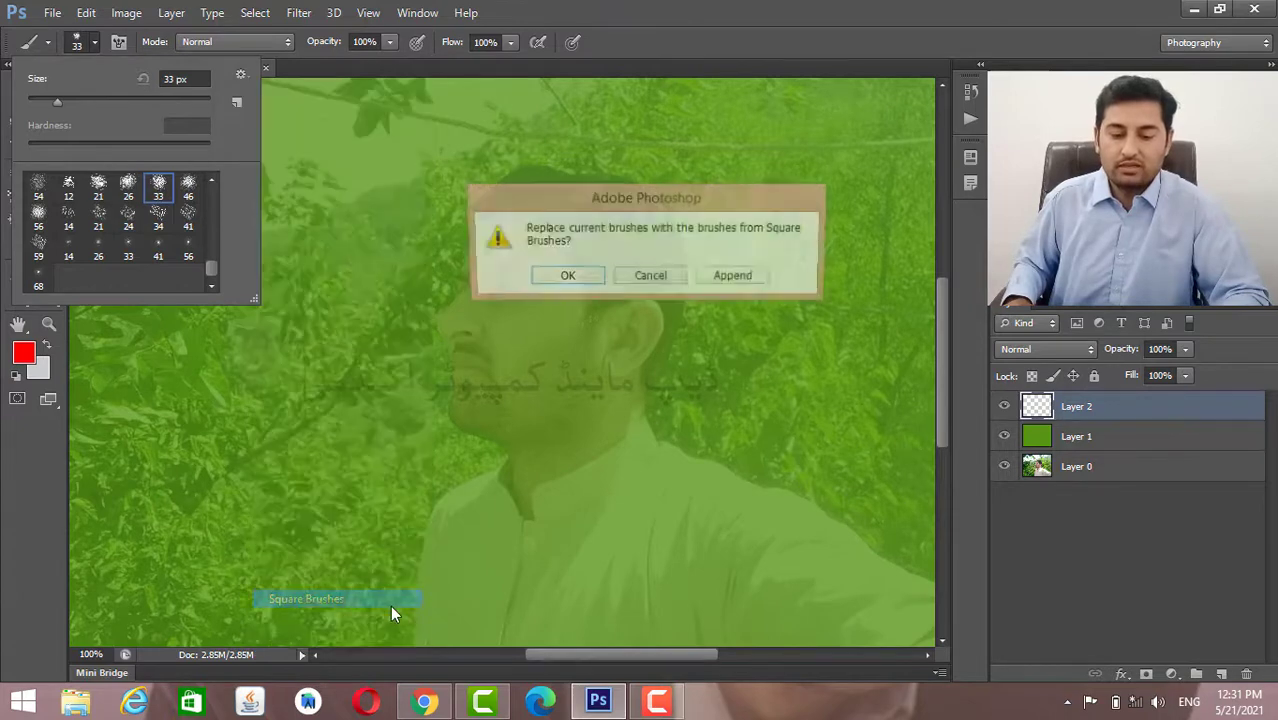
left_click(729, 278)
Paint three red test strokes with the 20 px square brush, then undo them.
left_click_drag(211, 261, 213, 277)
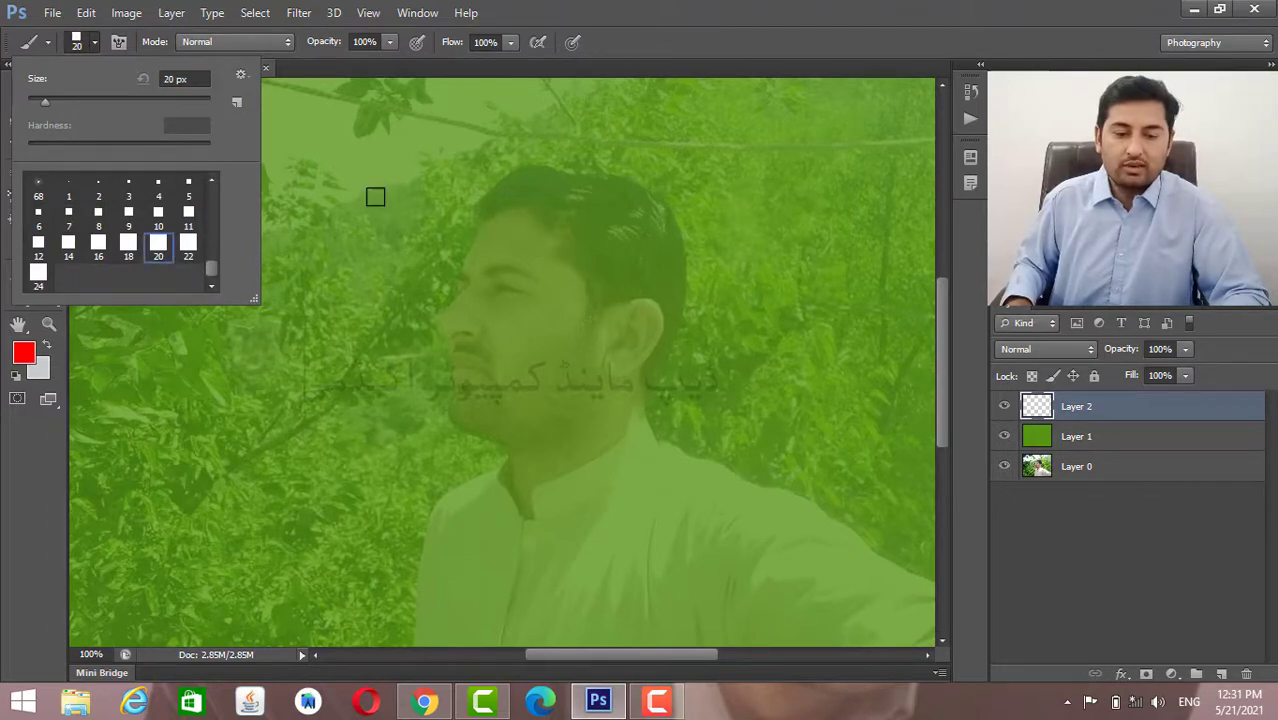
left_click_drag(375, 194, 384, 236)
left_click_drag(249, 263, 303, 276)
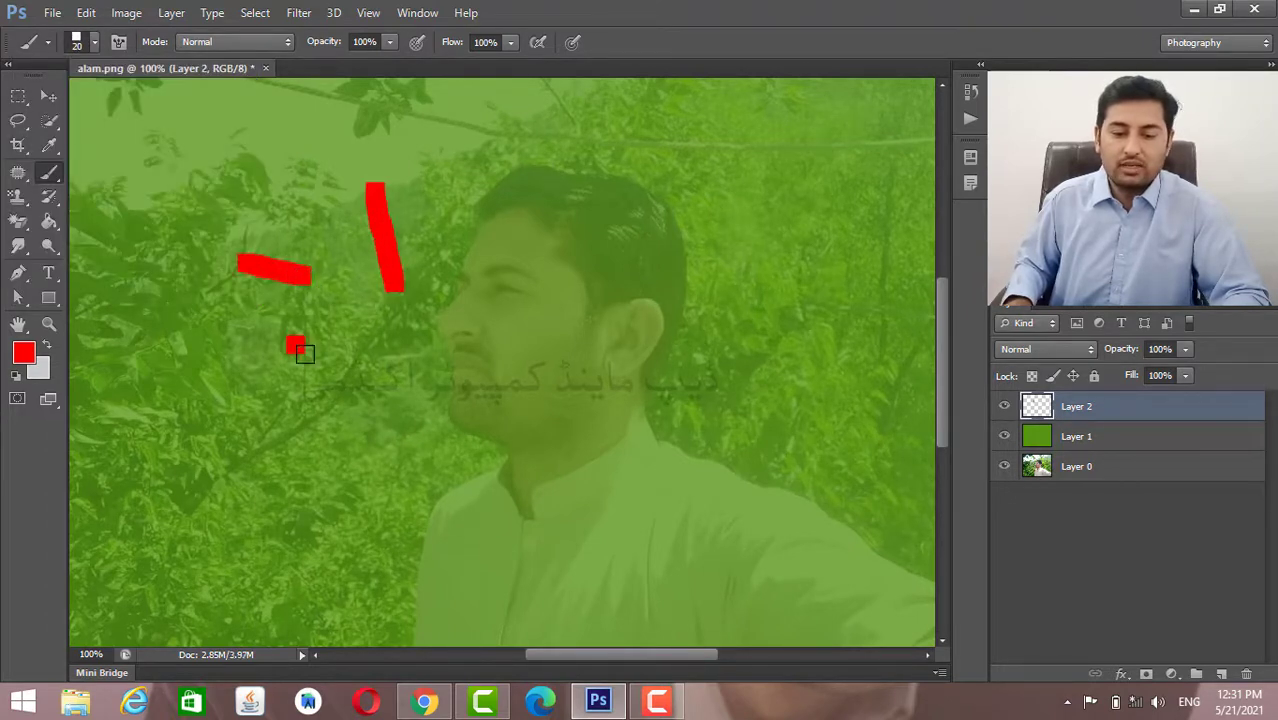
left_click_drag(305, 354, 460, 405)
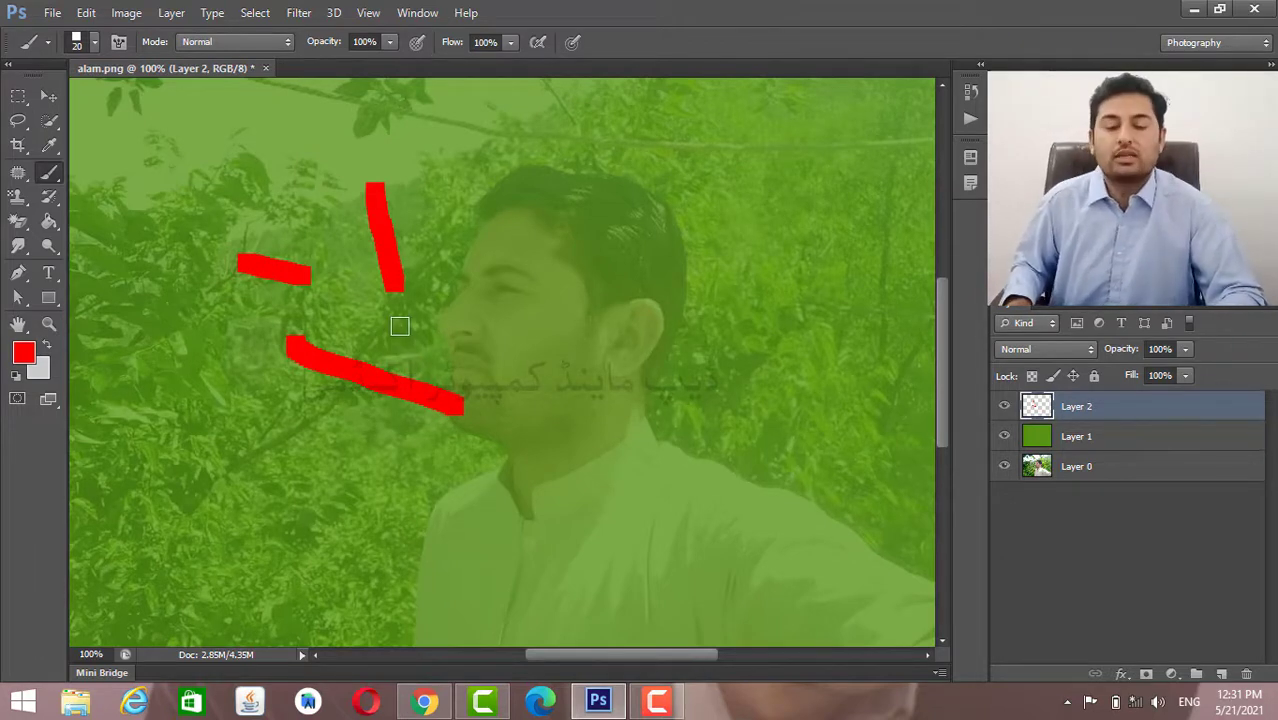
key("ctrl+alt+z")
key("ctrl+alt+z")
key("ctrl+alt+z")
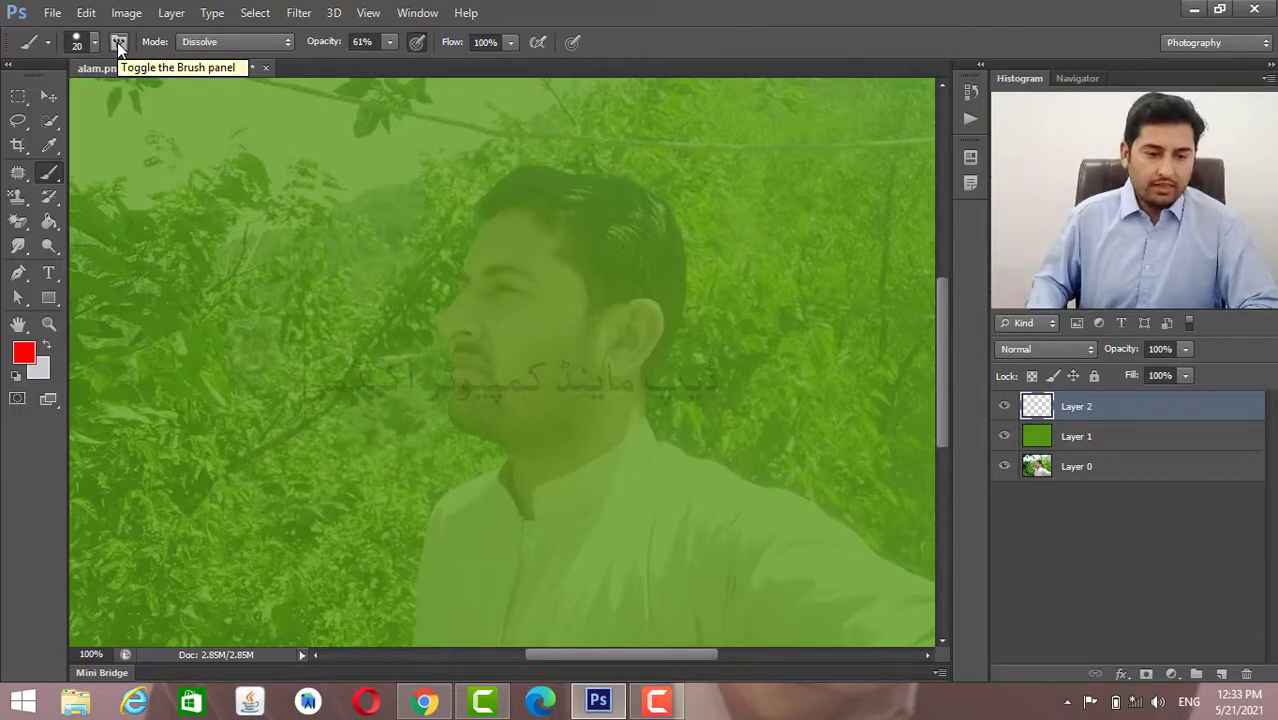
Test a grainy red Dissolve brush stroke down the head, then undo it.
left_click(117, 42)
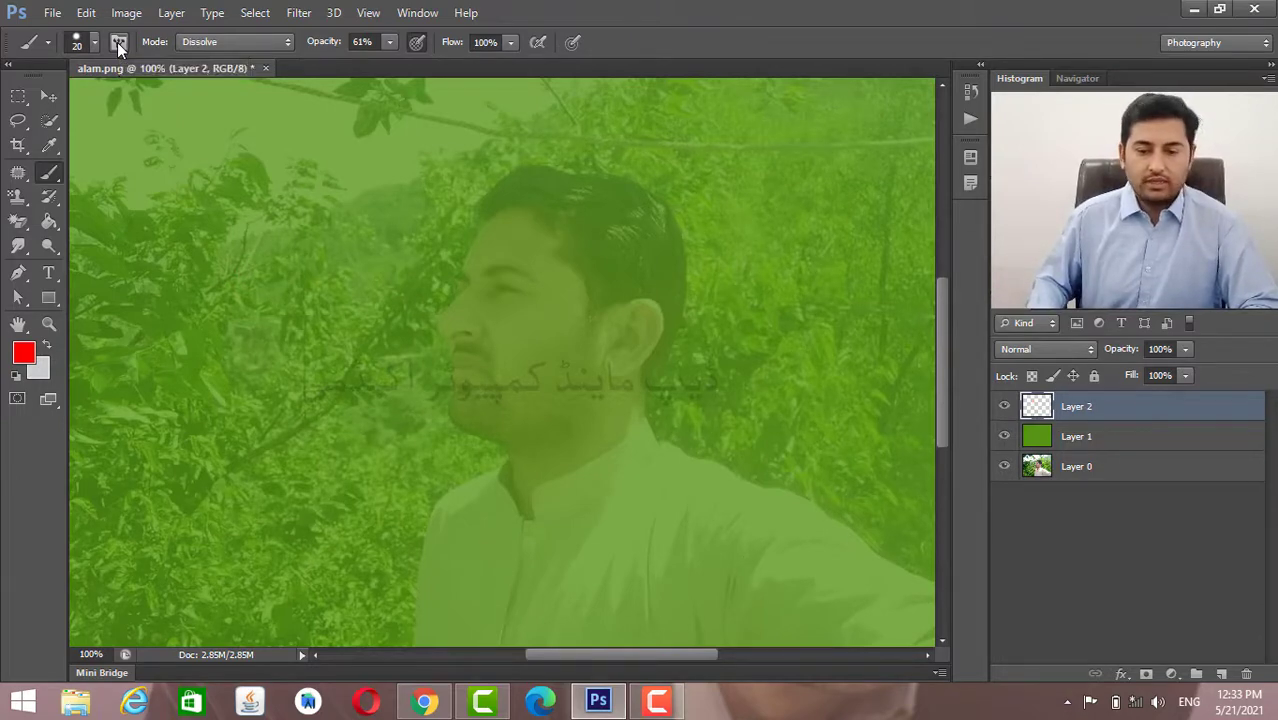
left_click(938, 143)
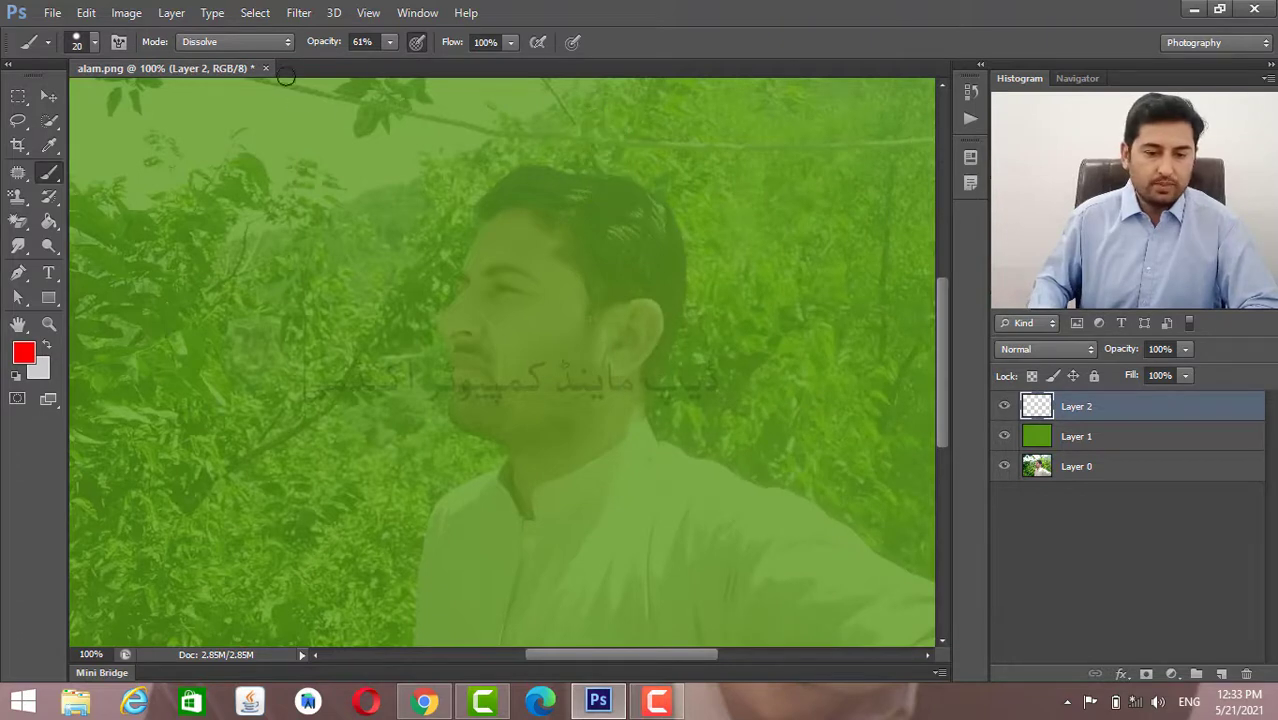
left_click(270, 42)
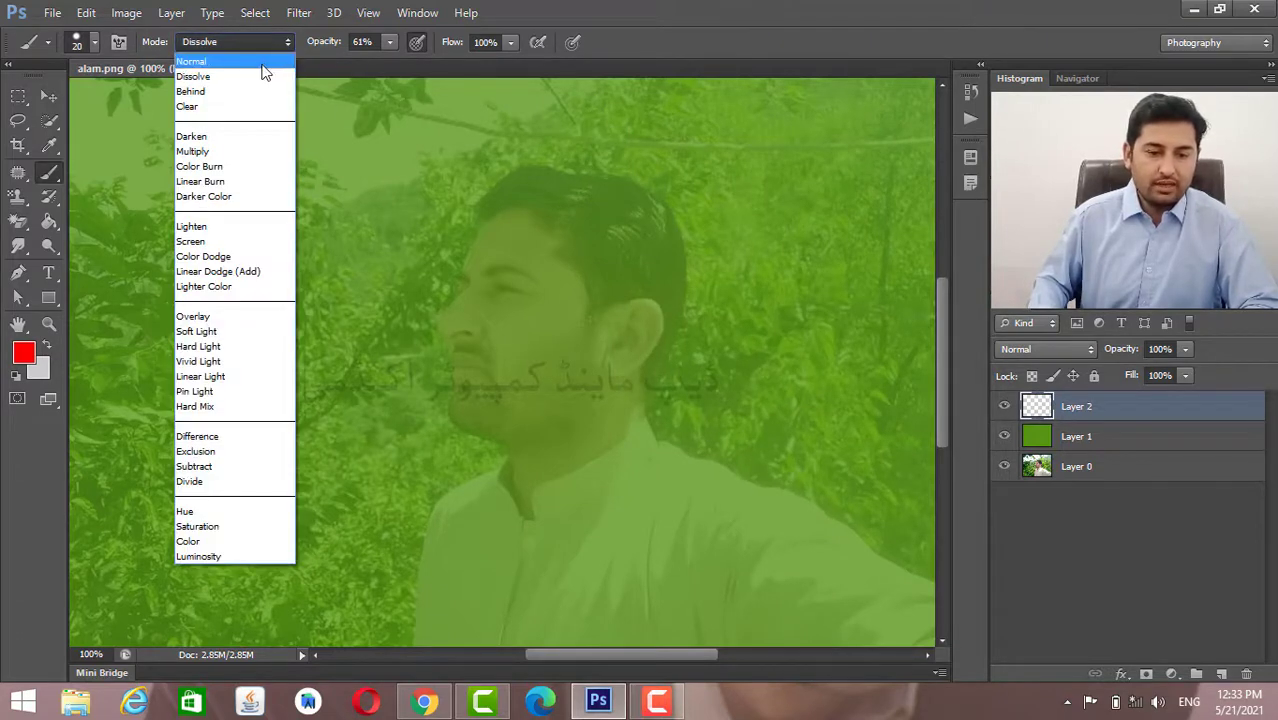
left_click(810, 8)
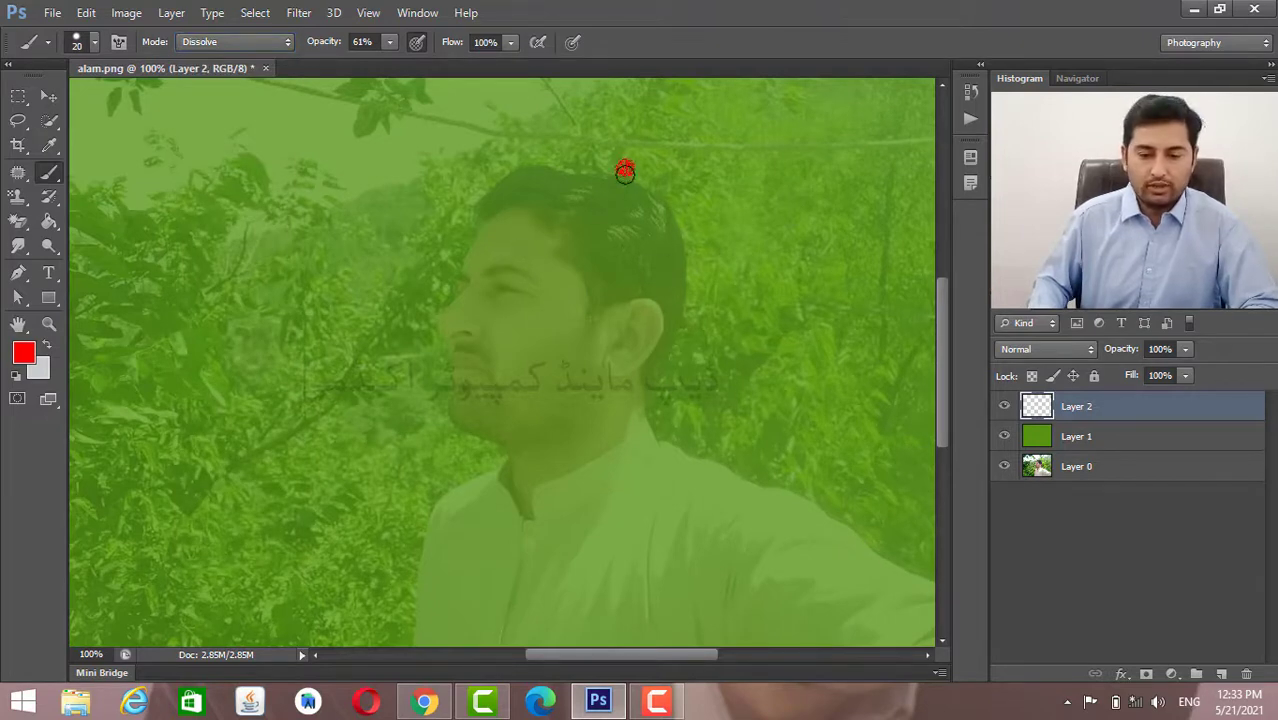
left_click_drag(624, 172, 662, 470)
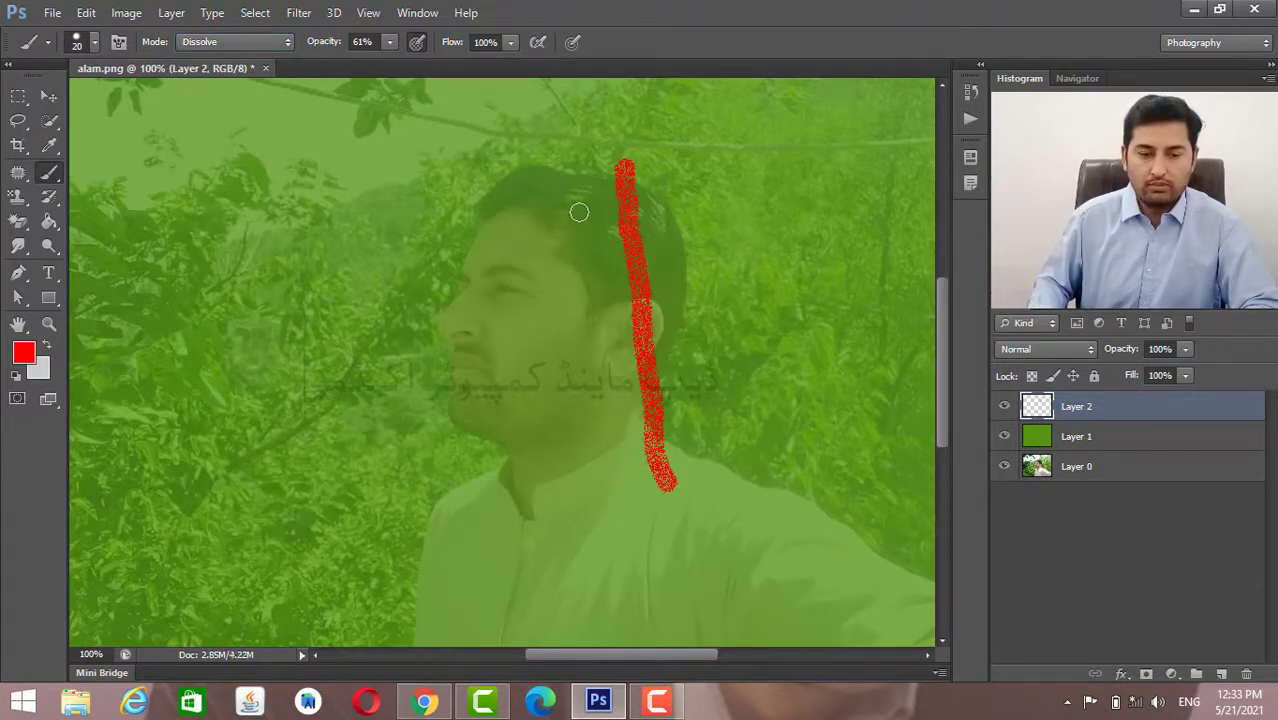
key("ctrl+z")
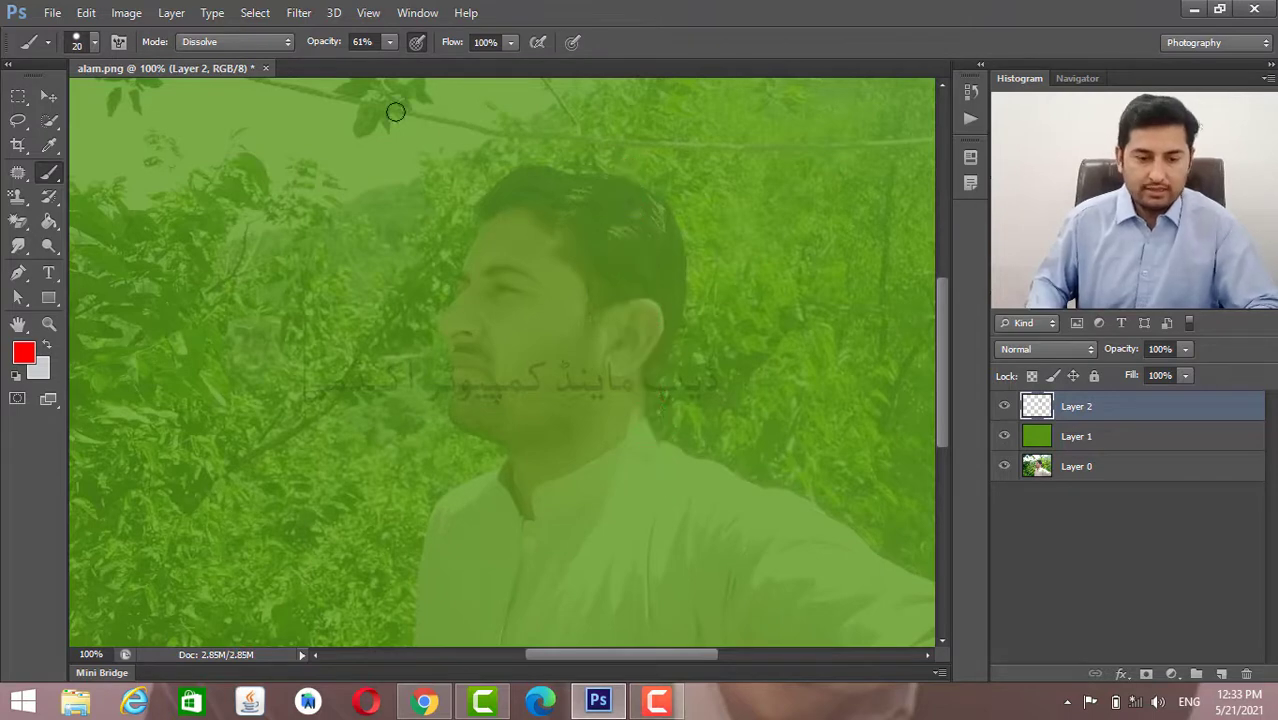
Paint red vertical and curving letter strokes over the face with the brush in Normal mode.
left_click(268, 41)
left_click(256, 57)
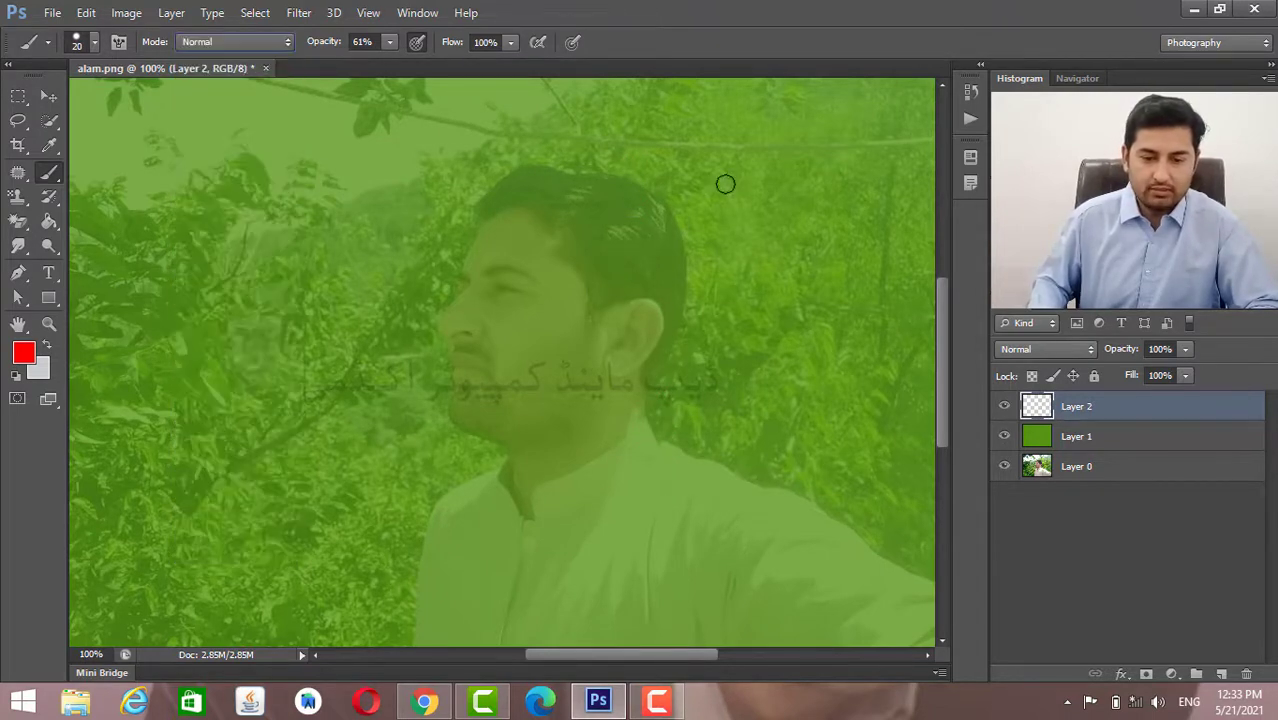
left_click_drag(715, 172, 753, 452)
mouse_move(636, 188)
left_mouse_down()
mouse_move(674, 307)
mouse_move(632, 398)
mouse_move(577, 414)
mouse_move(442, 295)
mouse_move(306, 288)
left_mouse_up()
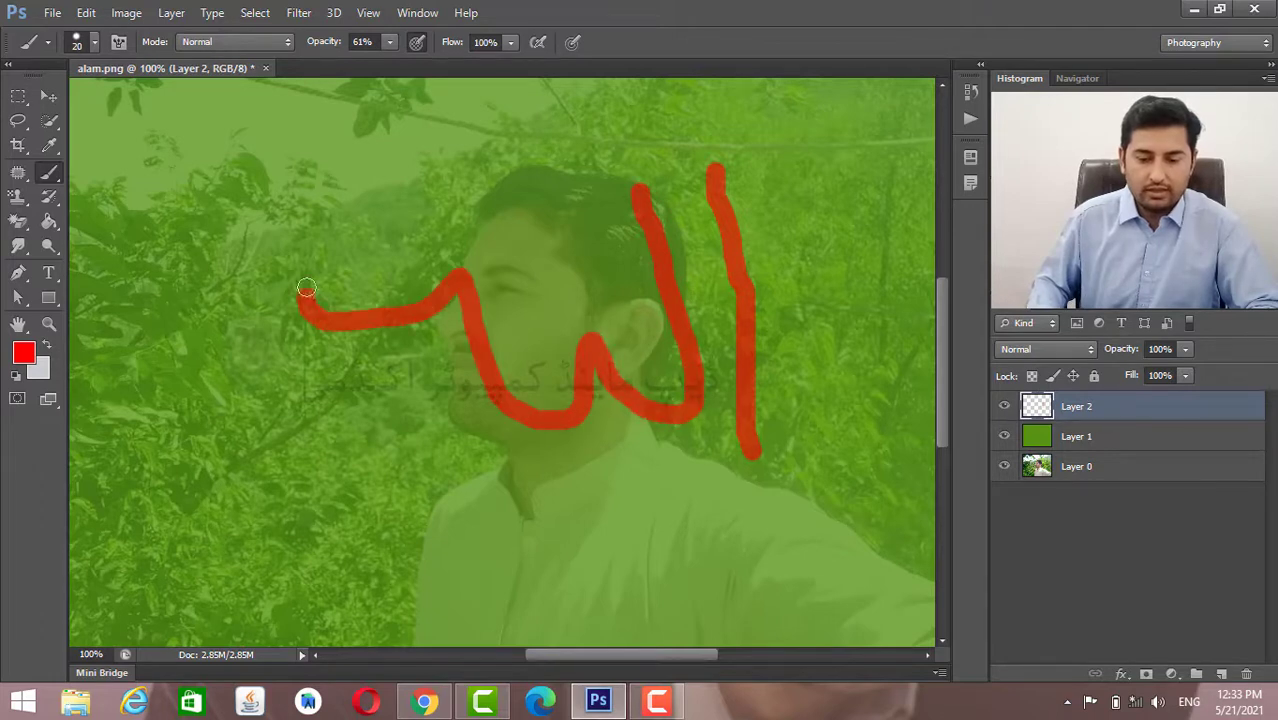
Add red hook and dot strokes, then try Layer 2 in Overlay, Hard Light and Multiply.
mouse_move(566, 200)
left_mouse_down()
mouse_move(520, 220)
mouse_move(480, 185)
left_mouse_up()
mouse_move(531, 140)
left_mouse_down()
mouse_move(533, 110)
mouse_move(534, 150)
left_mouse_up()
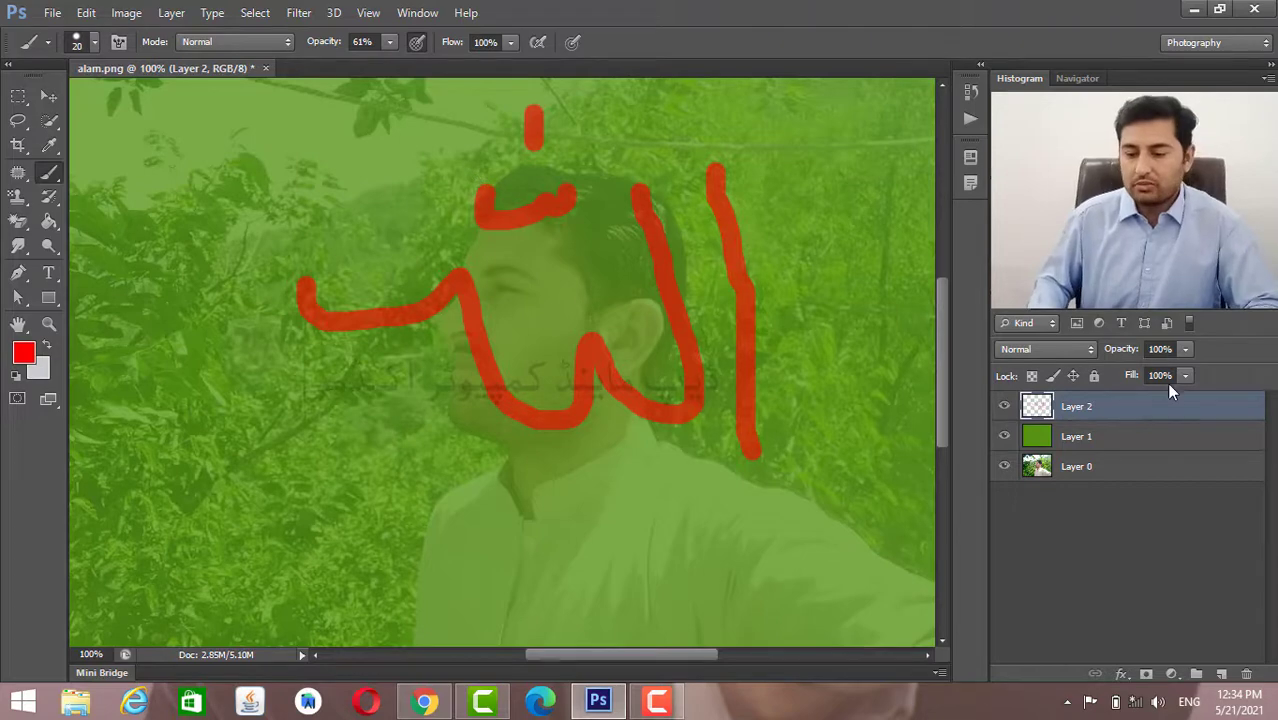
left_click(1076, 354)
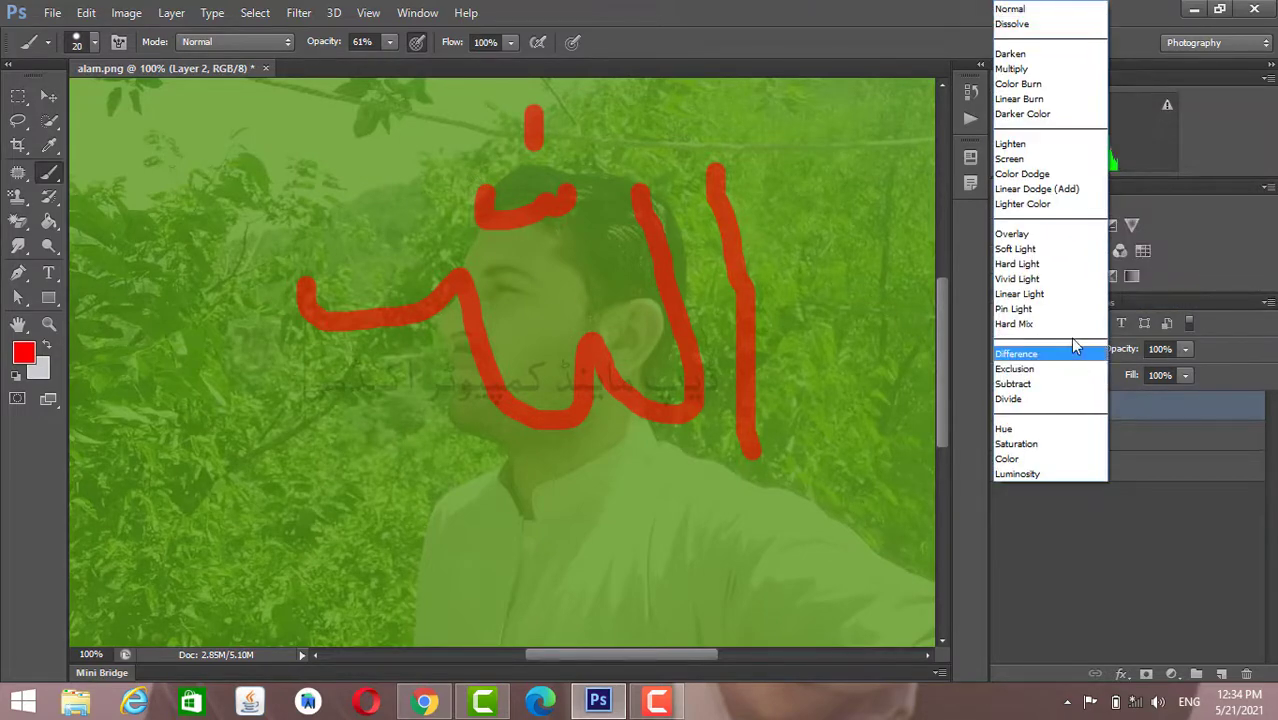
left_click(1077, 229)
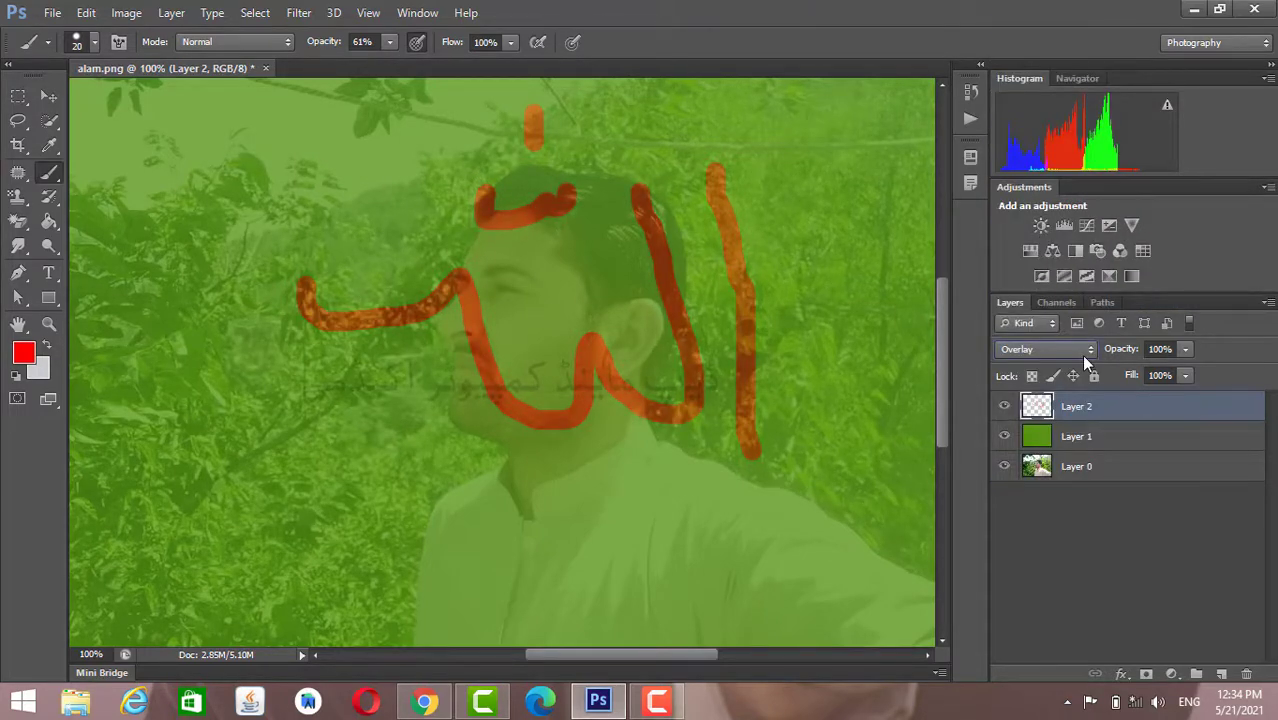
left_click(1081, 354)
left_click(1043, 272)
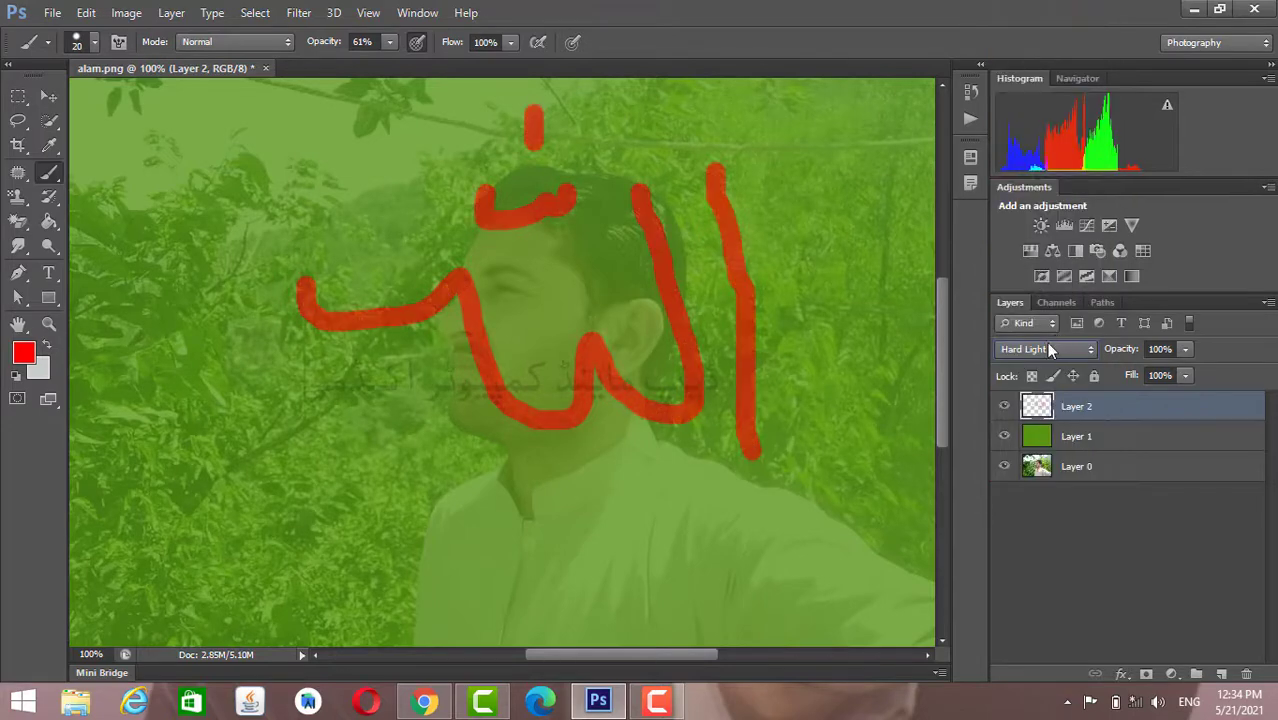
left_click(1049, 348)
left_click(1040, 77)
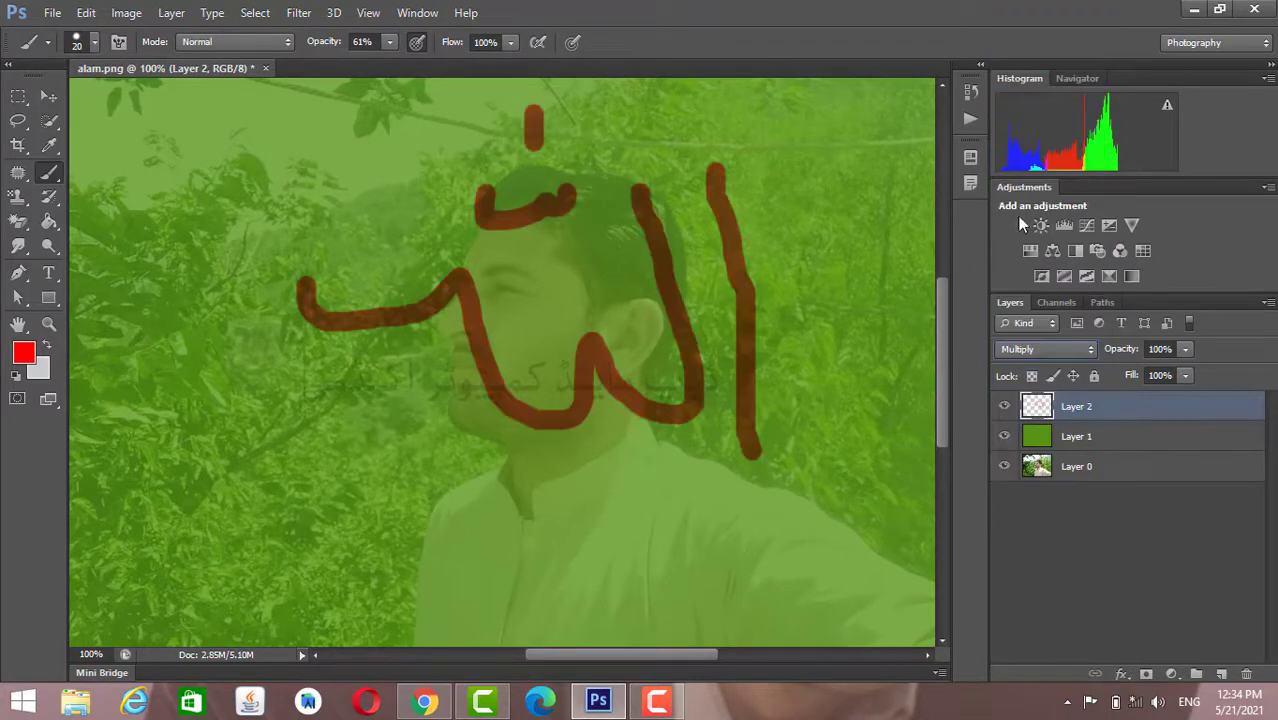
Set the brush mode to Dissolve, trying Darken first, and undo the red letter strokes.
left_click(279, 40)
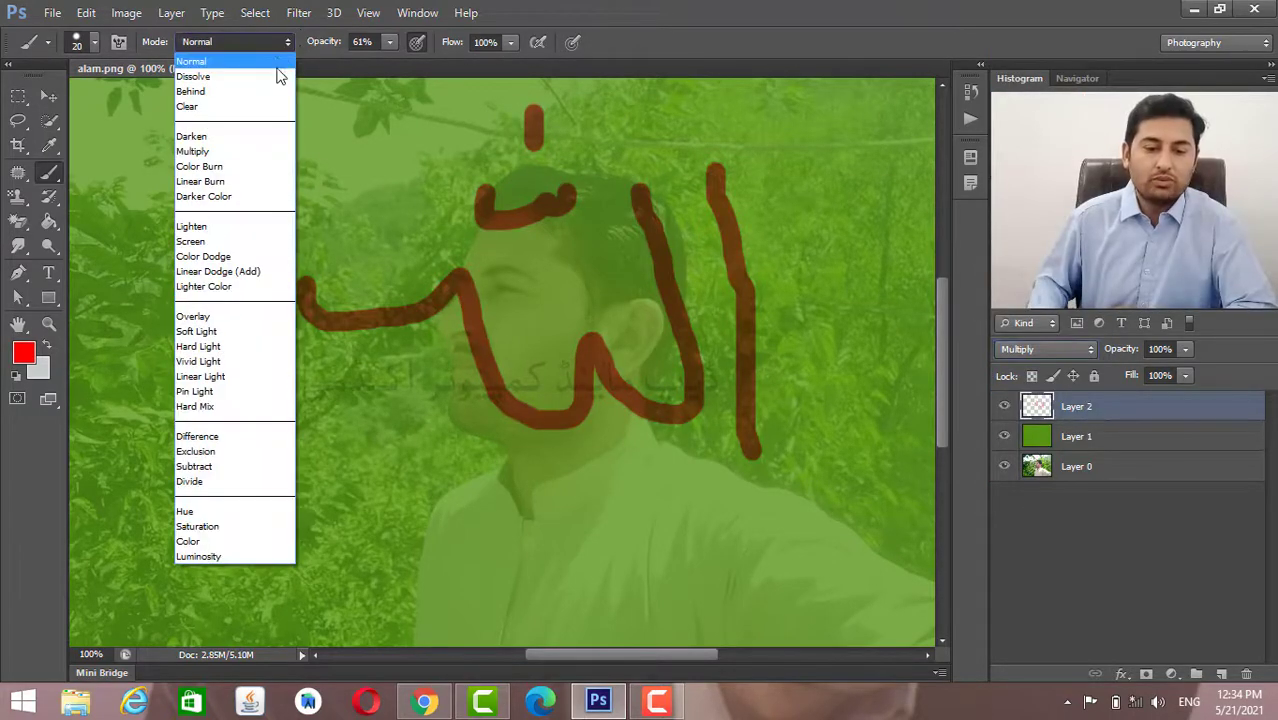
left_click(256, 135)
left_click(259, 42)
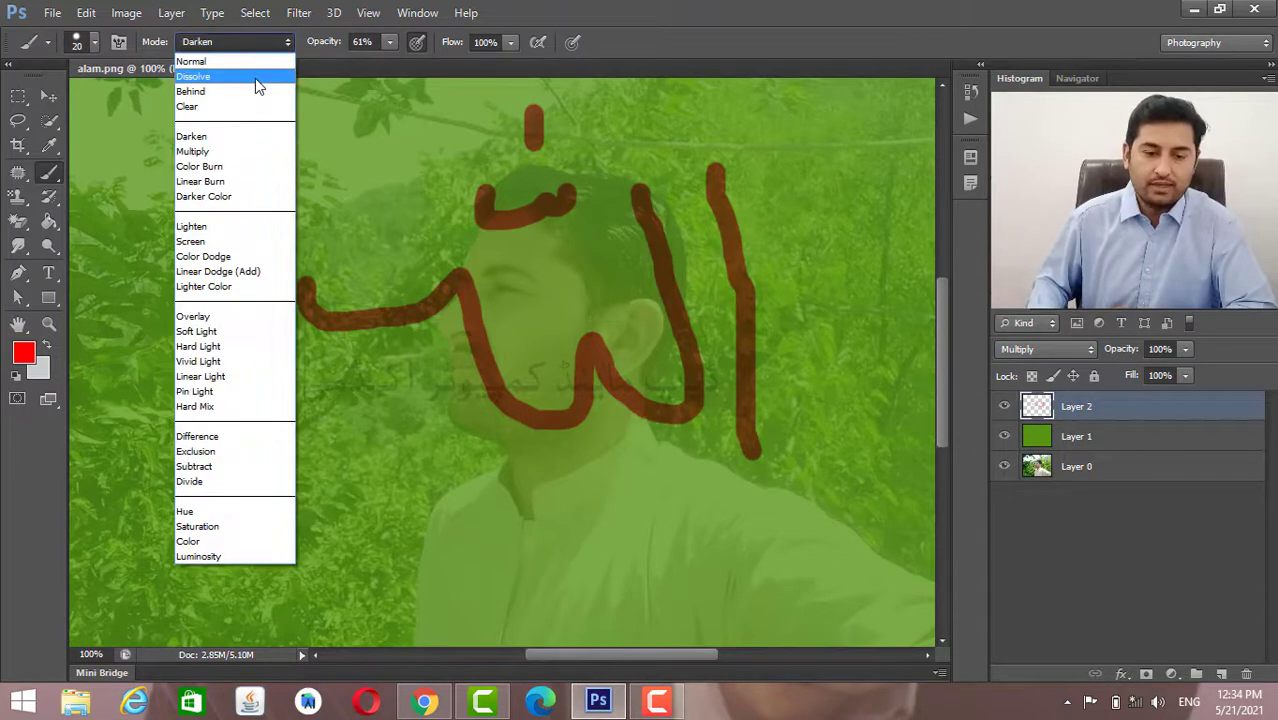
left_click(255, 78)
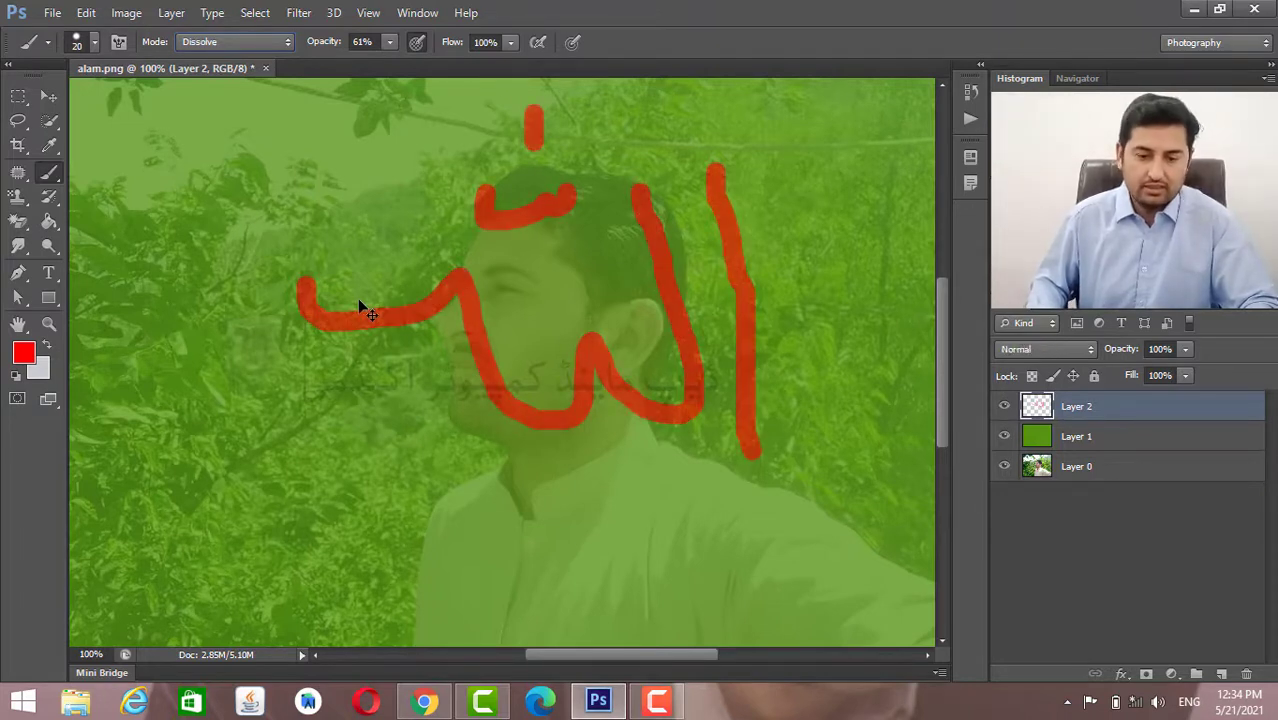
key("ctrl+alt+z")
key("ctrl+alt+z")
key("ctrl+alt+z")
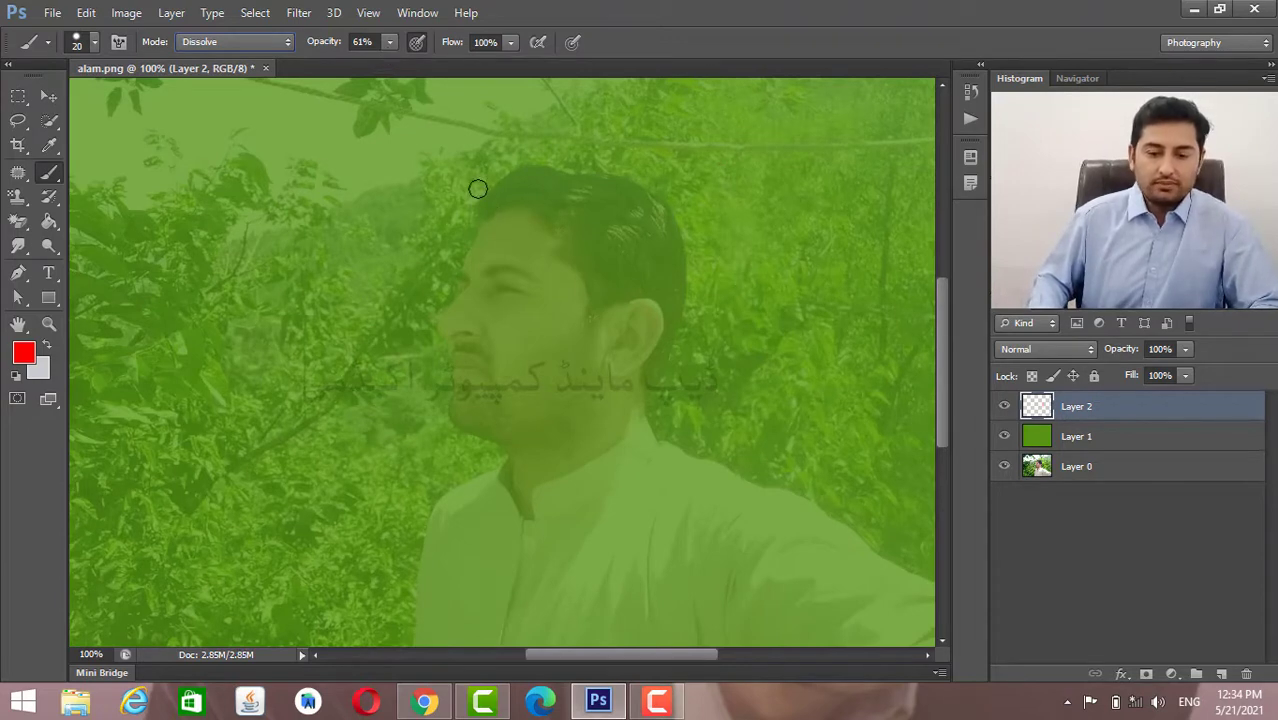
Paint grainy red Dissolve letter strokes around and above the head.
mouse_move(652, 212)
left_mouse_down()
mouse_move(634, 268)
mouse_move(555, 158)
mouse_move(559, 321)
mouse_move(474, 218)
left_mouse_up()
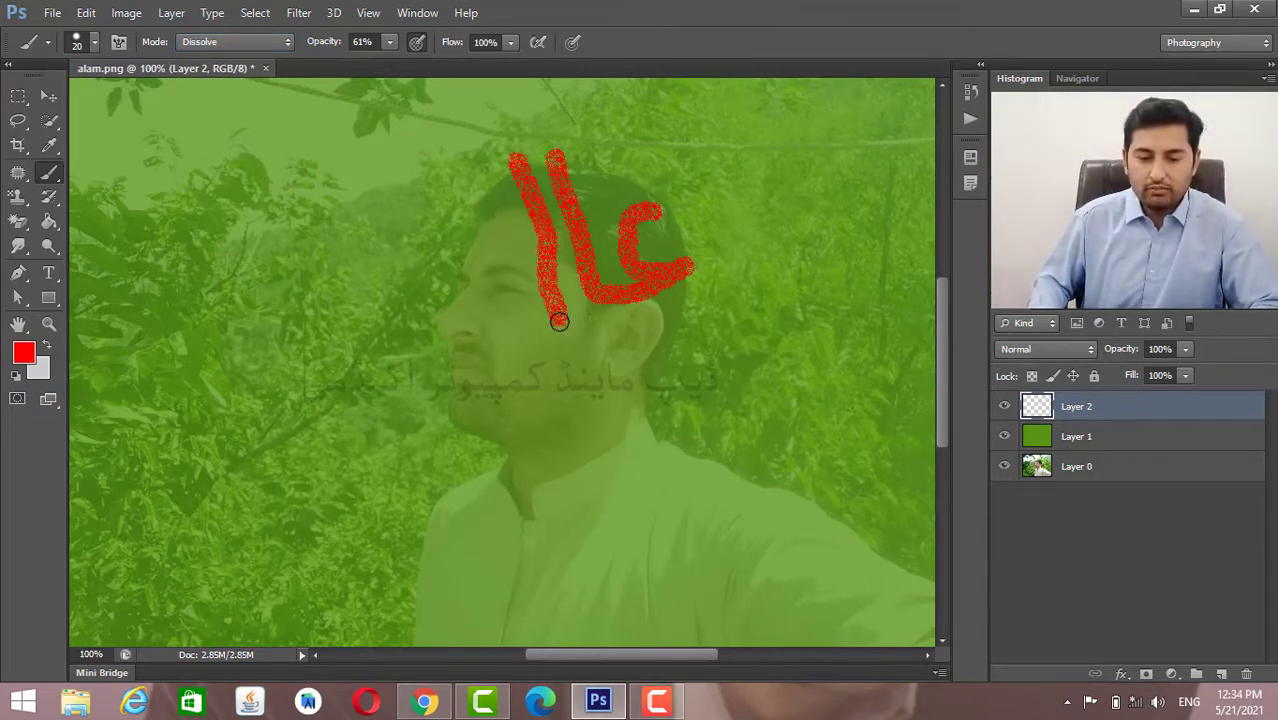
left_click_drag(482, 325, 155, 428)
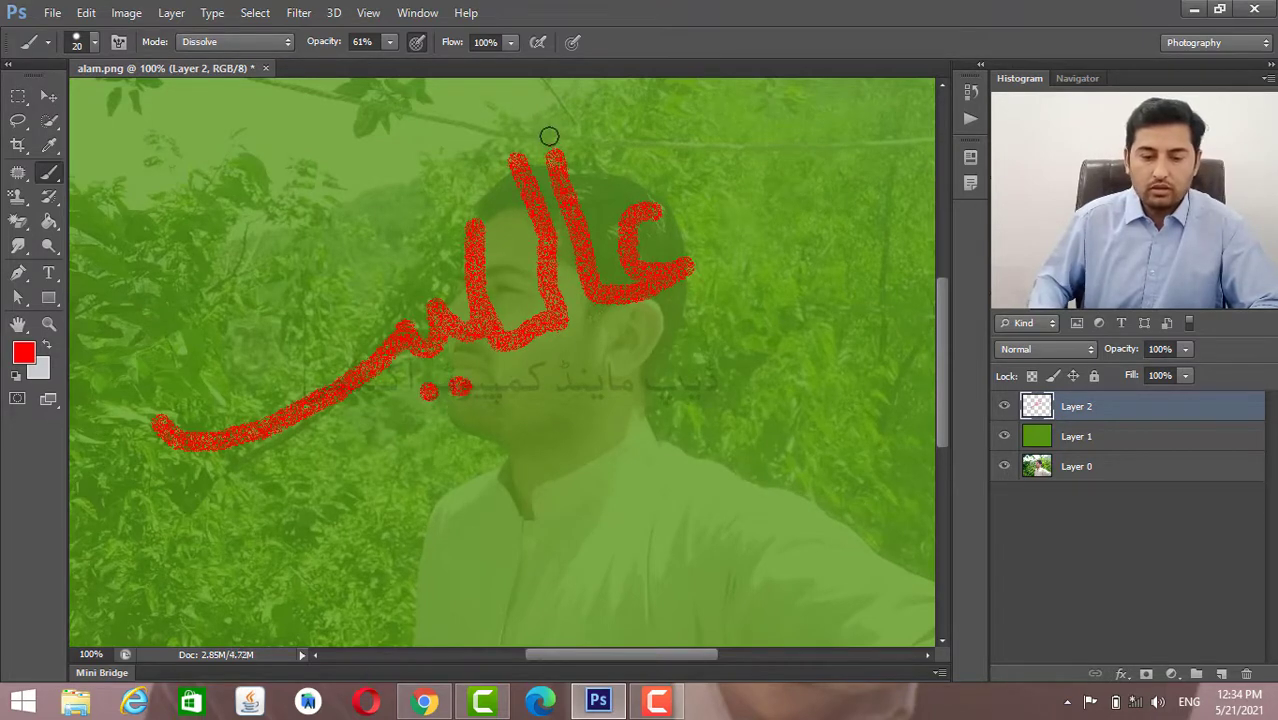
left_click_drag(545, 126, 475, 146)
left_click_drag(524, 98, 442, 120)
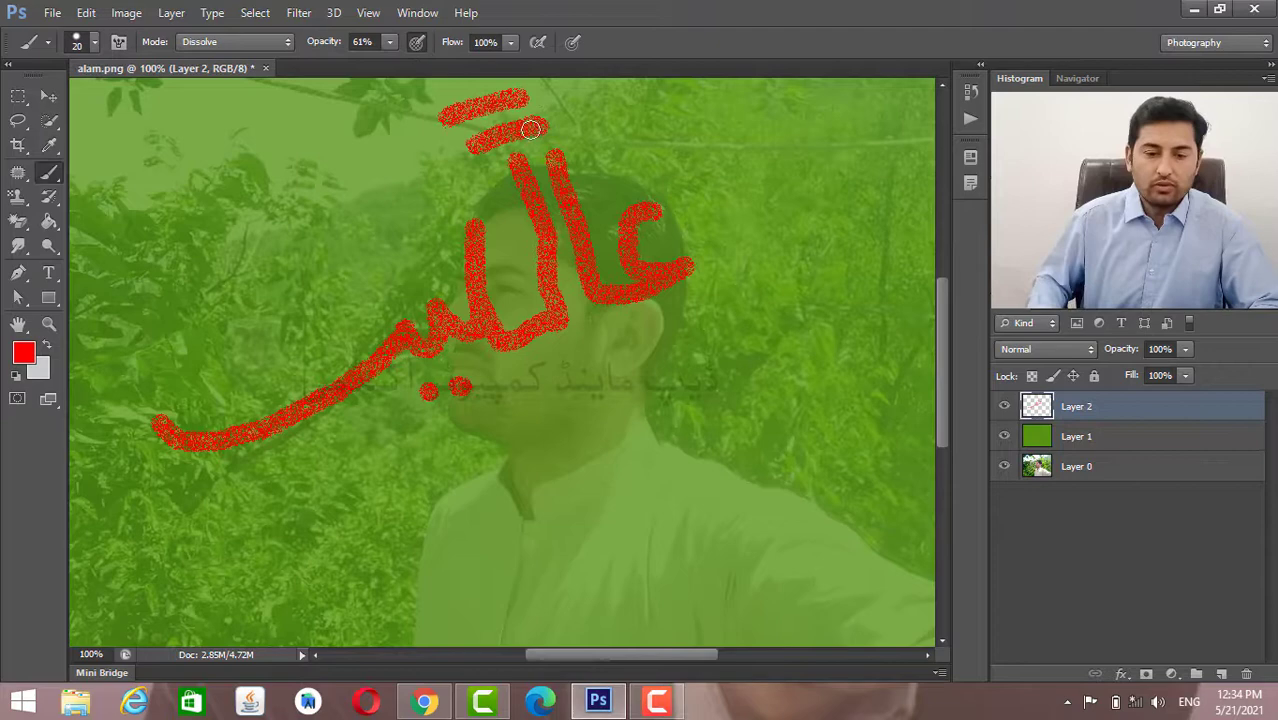
With brush opacity at 100% and Normal mode, paint solid red Arabic lettering on the lower photo.
left_click(391, 41)
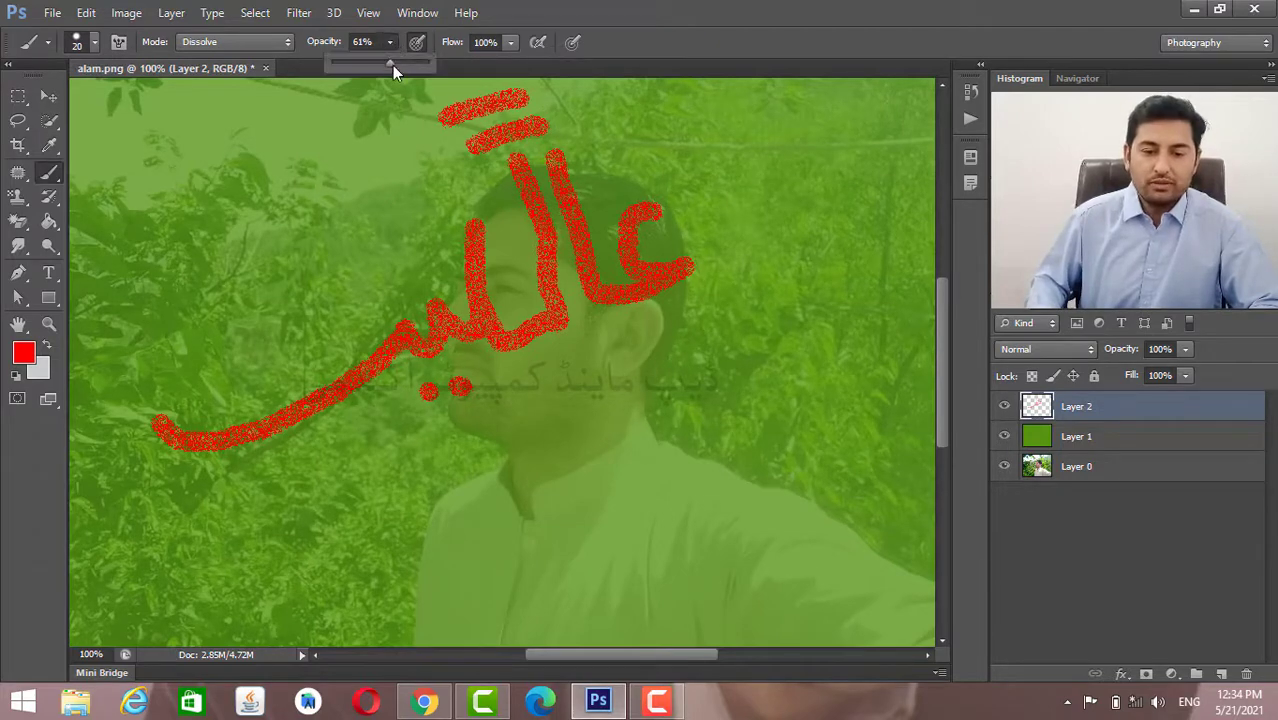
left_click_drag(392, 65, 452, 70)
left_click(281, 43)
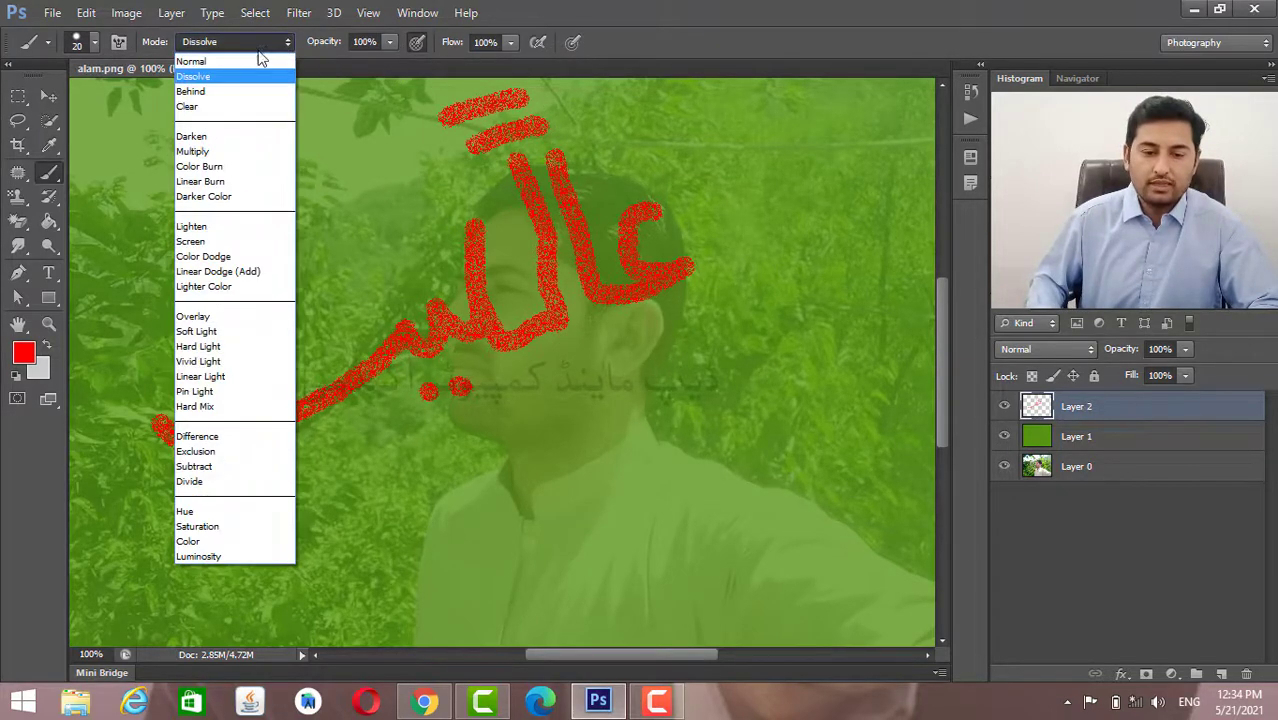
left_click(253, 58)
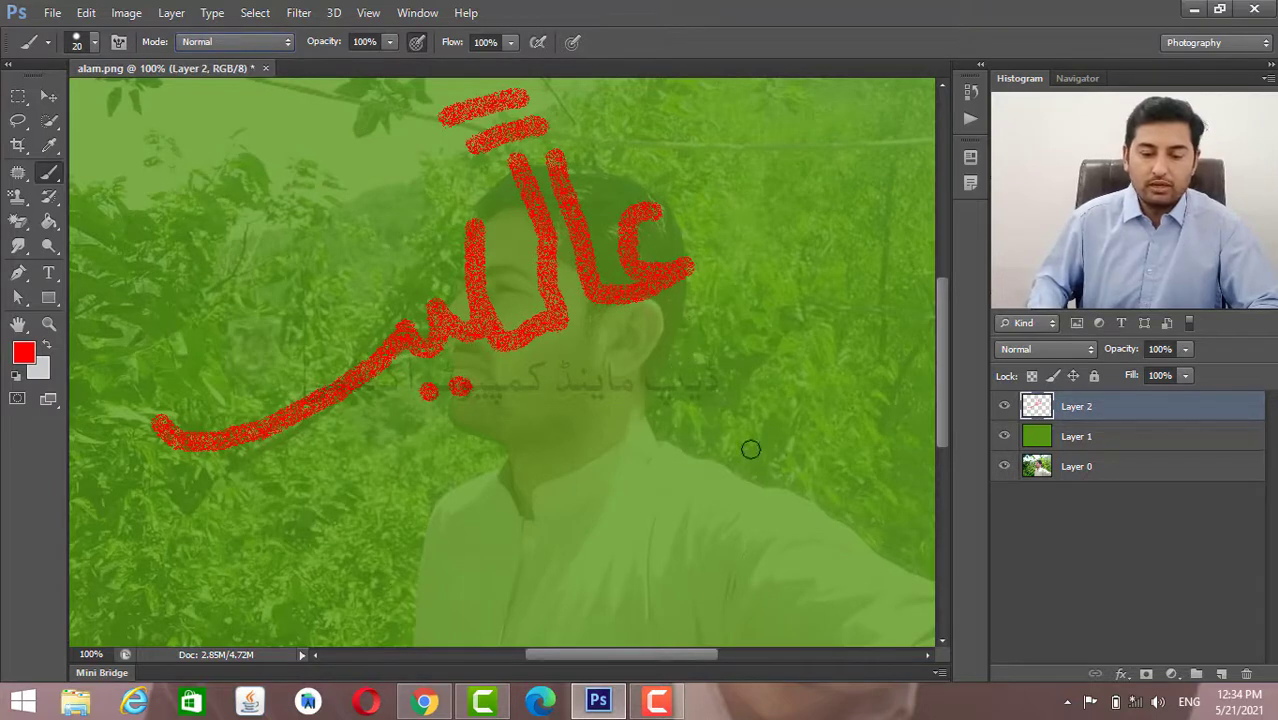
mouse_move(750, 449)
left_mouse_down()
mouse_move(813, 516)
mouse_move(699, 522)
mouse_move(649, 424)
mouse_move(660, 545)
mouse_move(590, 555)
left_mouse_up()
left_click_drag(572, 446, 578, 540)
mouse_move(545, 495)
left_mouse_down()
mouse_move(542, 536)
mouse_move(363, 538)
left_mouse_up()
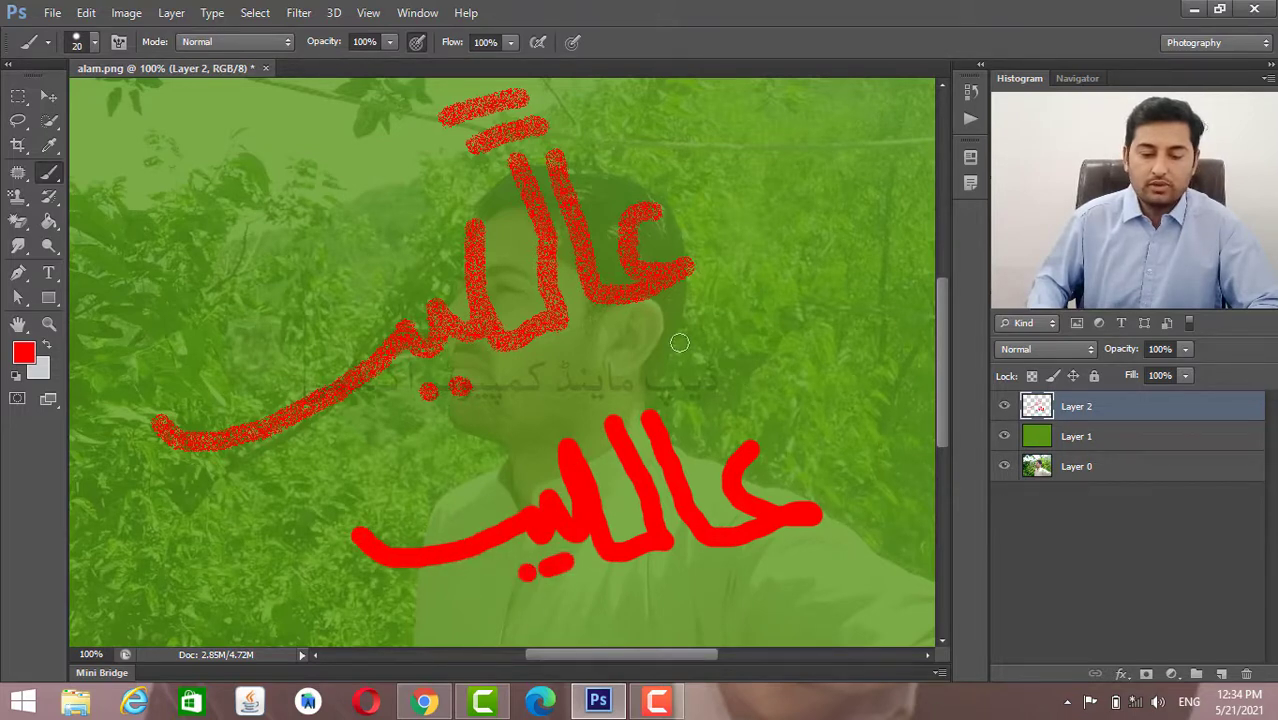
left_click_drag(679, 343, 590, 378)
left_click_drag(646, 318, 572, 348)
Paint faint 22% opacity strokes at top left, then undo back to one grainy stroke.
left_click(386, 46)
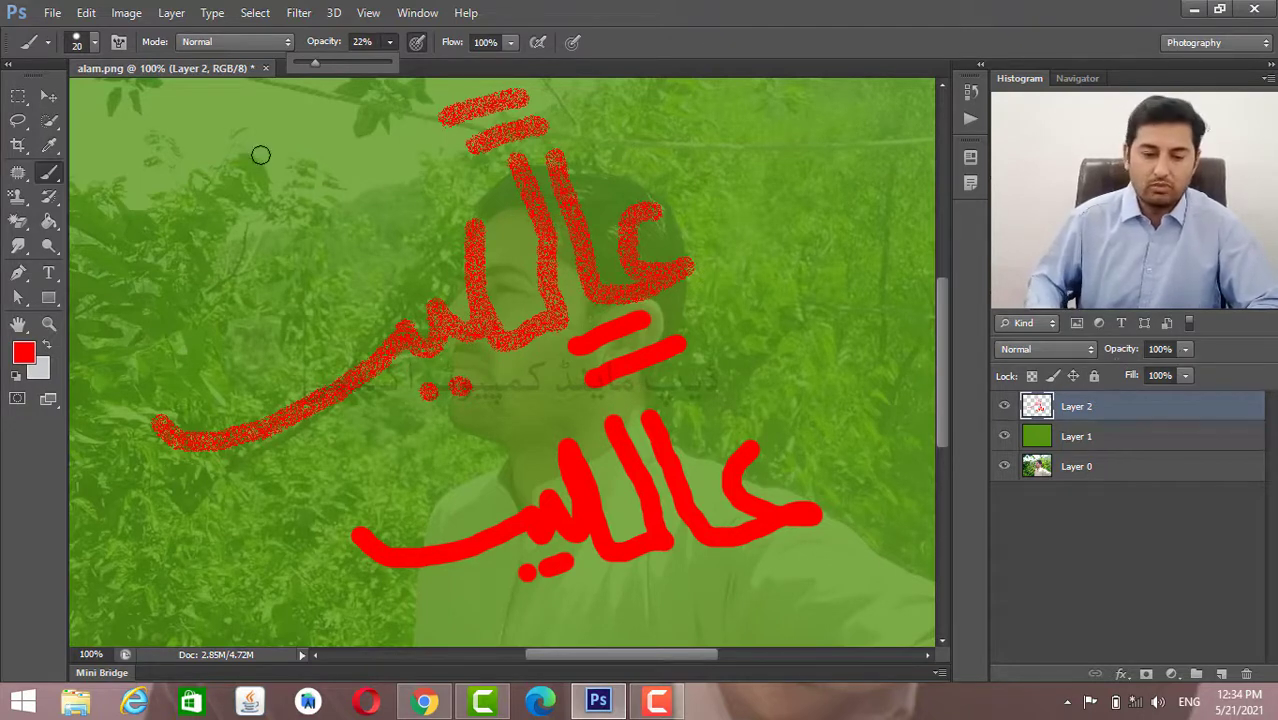
mouse_move(277, 160)
left_mouse_down()
mouse_move(298, 187)
mouse_move(215, 141)
mouse_move(200, 214)
mouse_move(149, 177)
left_mouse_up()
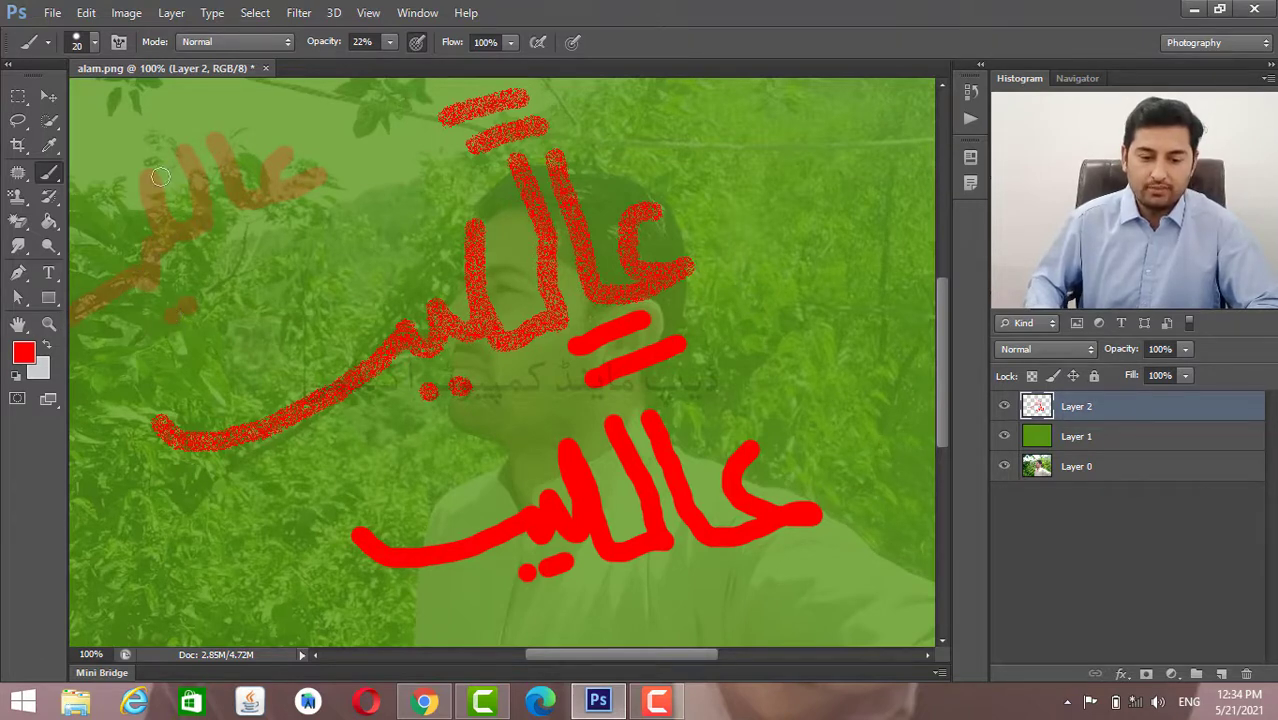
left_click_drag(125, 125, 110, 128)
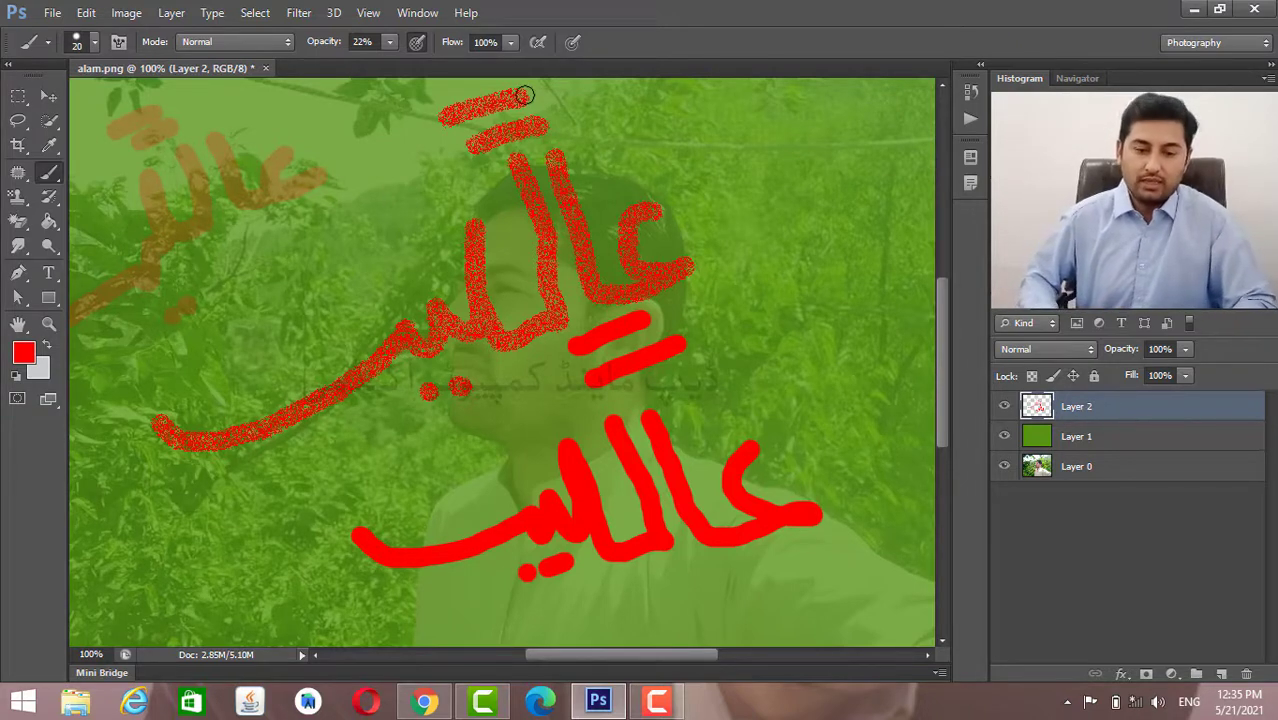
key("ctrl+alt+z")
key("ctrl+alt+z")
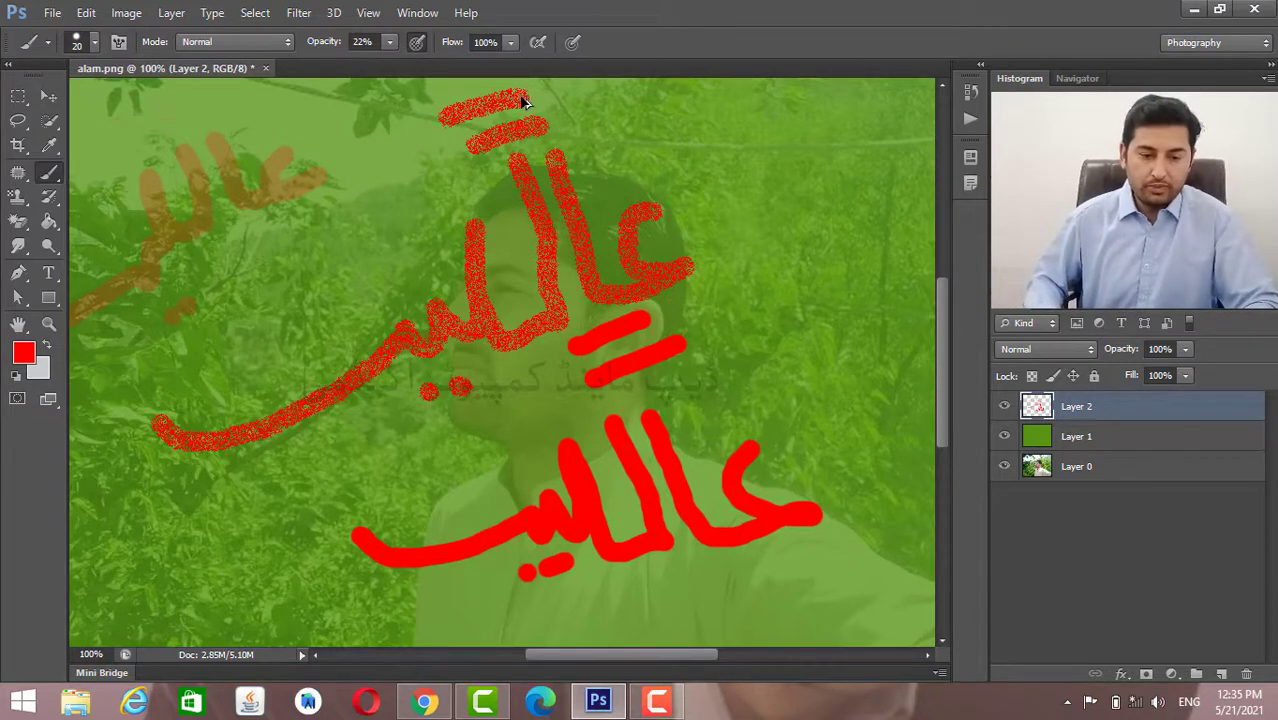
key("ctrl+alt+z")
key("ctrl+alt+z")
key("ctrl+alt+z")
key("ctrl+z")
key("ctrl+z")
key("ctrl+z")
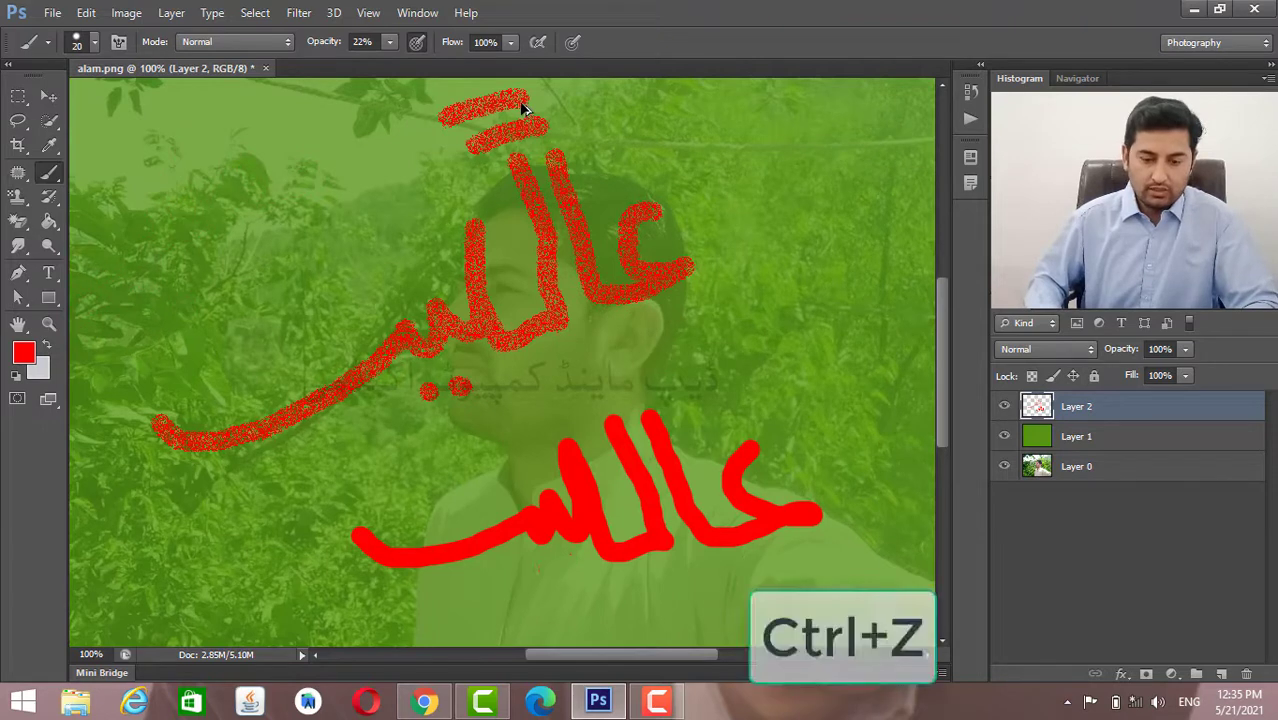
key("ctrl+z")
key("ctrl+z")
key("ctrl+z")
key("ctrl+z")
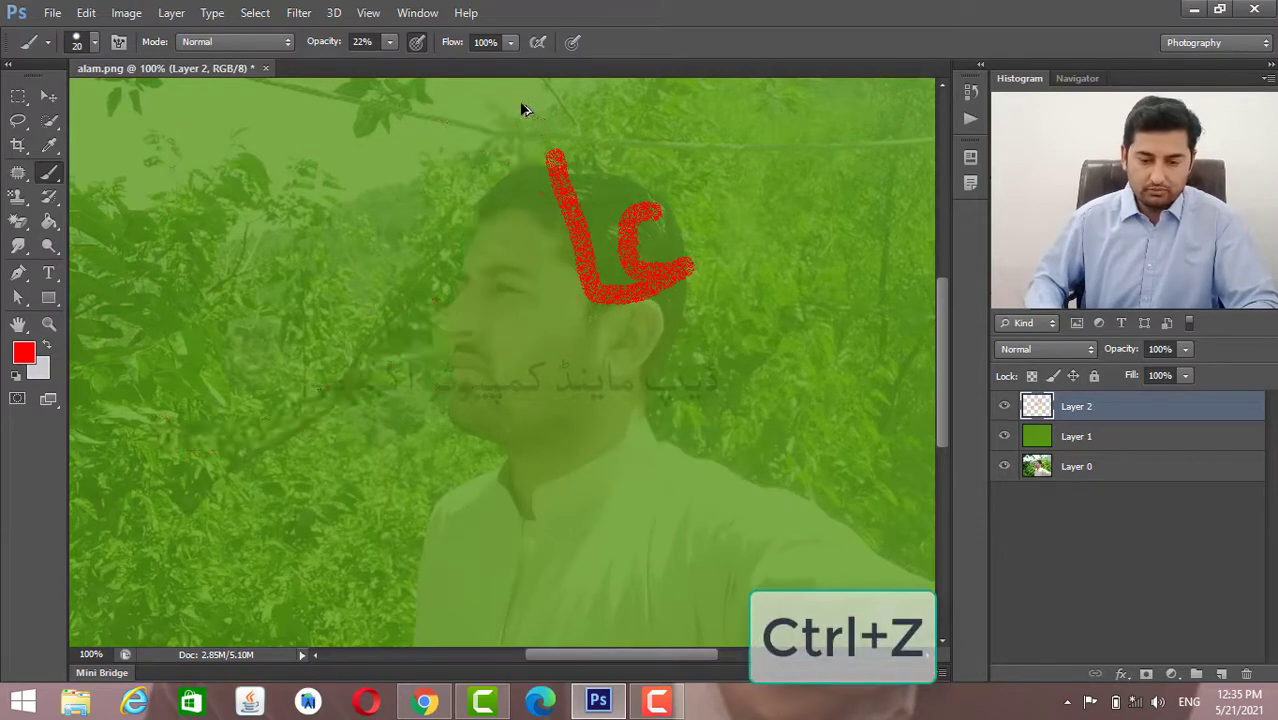
key("ctrl+z")
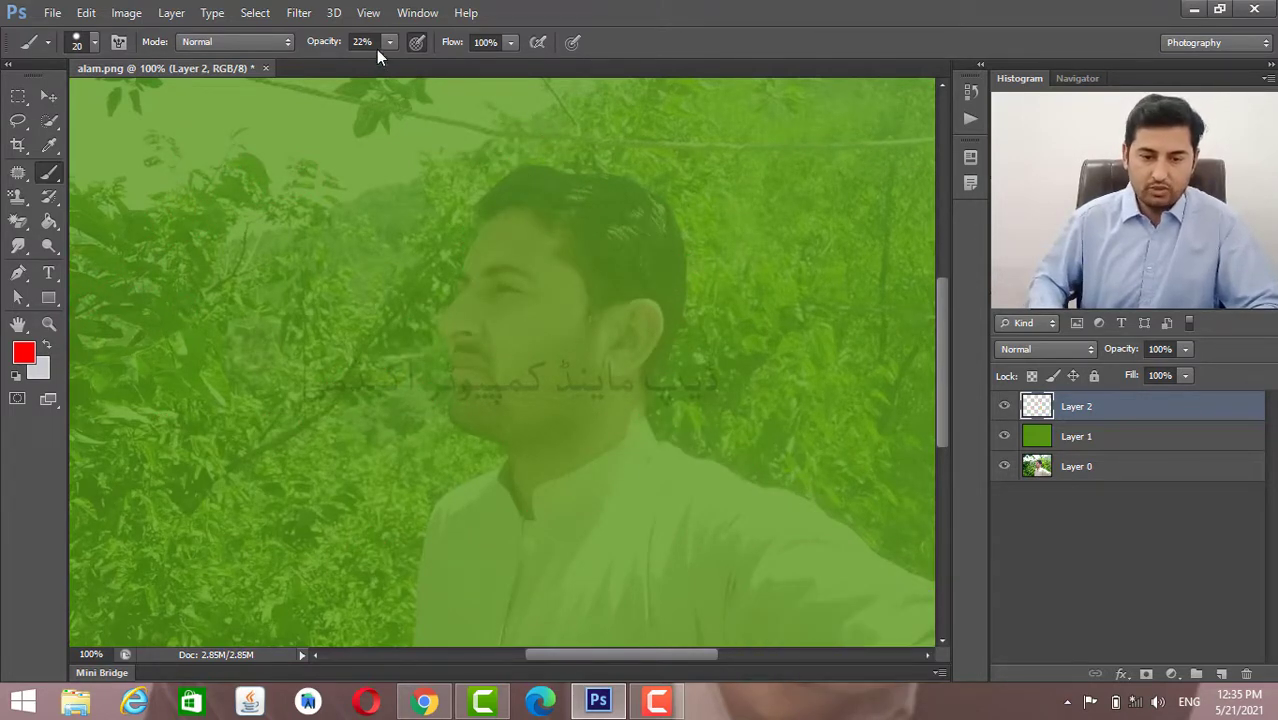
Set brush opacity to 100% and flow to 54%, then paint a red stroke from head to shoulder.
left_click(388, 43)
left_click_drag(386, 63, 495, 70)
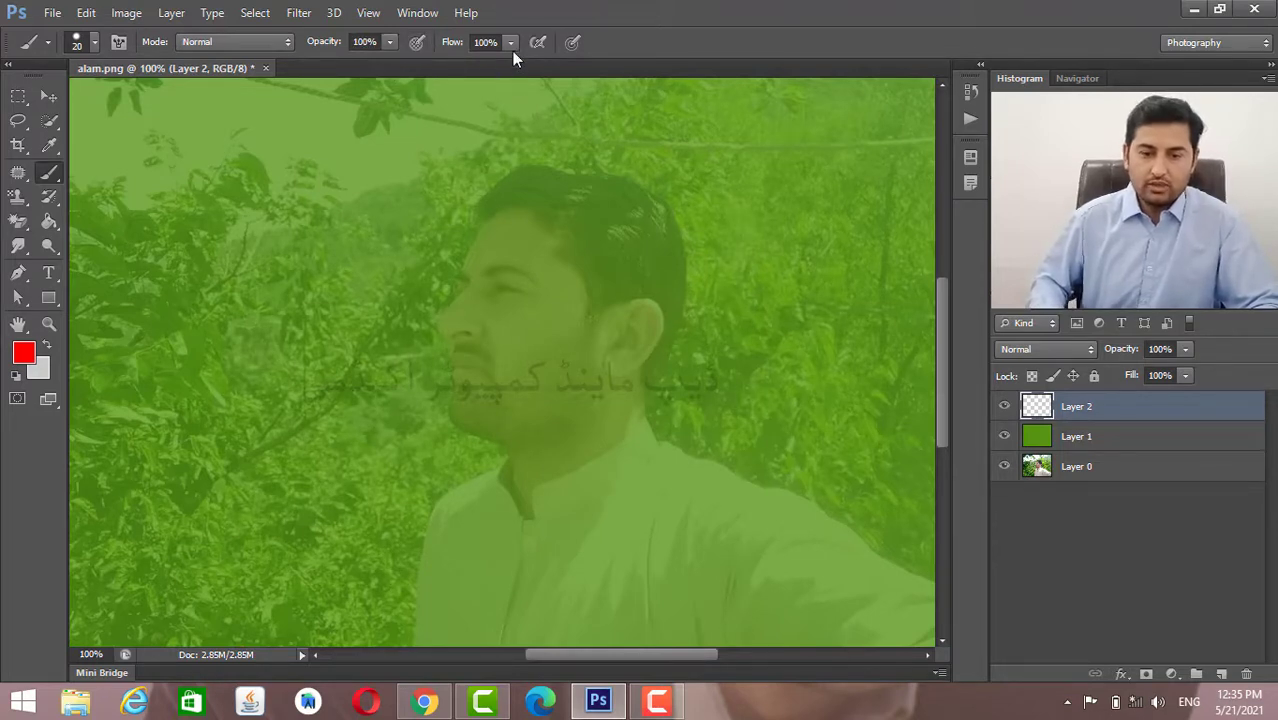
left_click(510, 43)
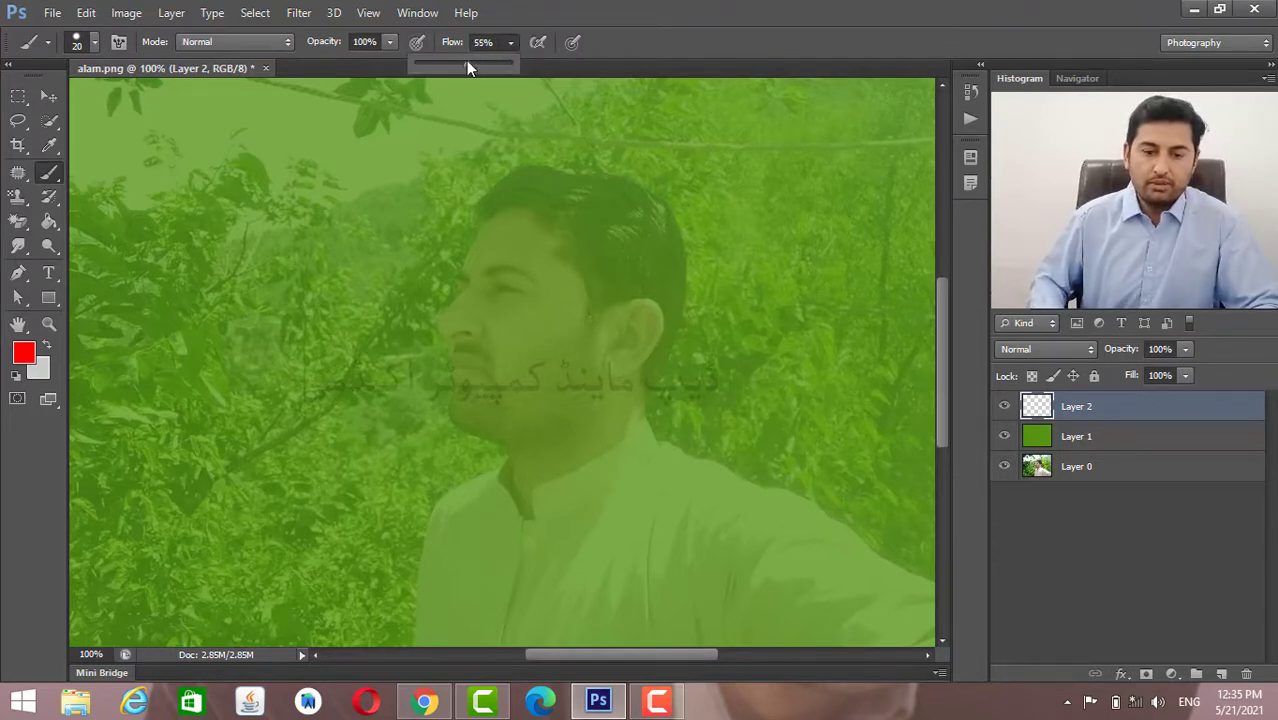
left_click_drag(466, 66, 465, 66)
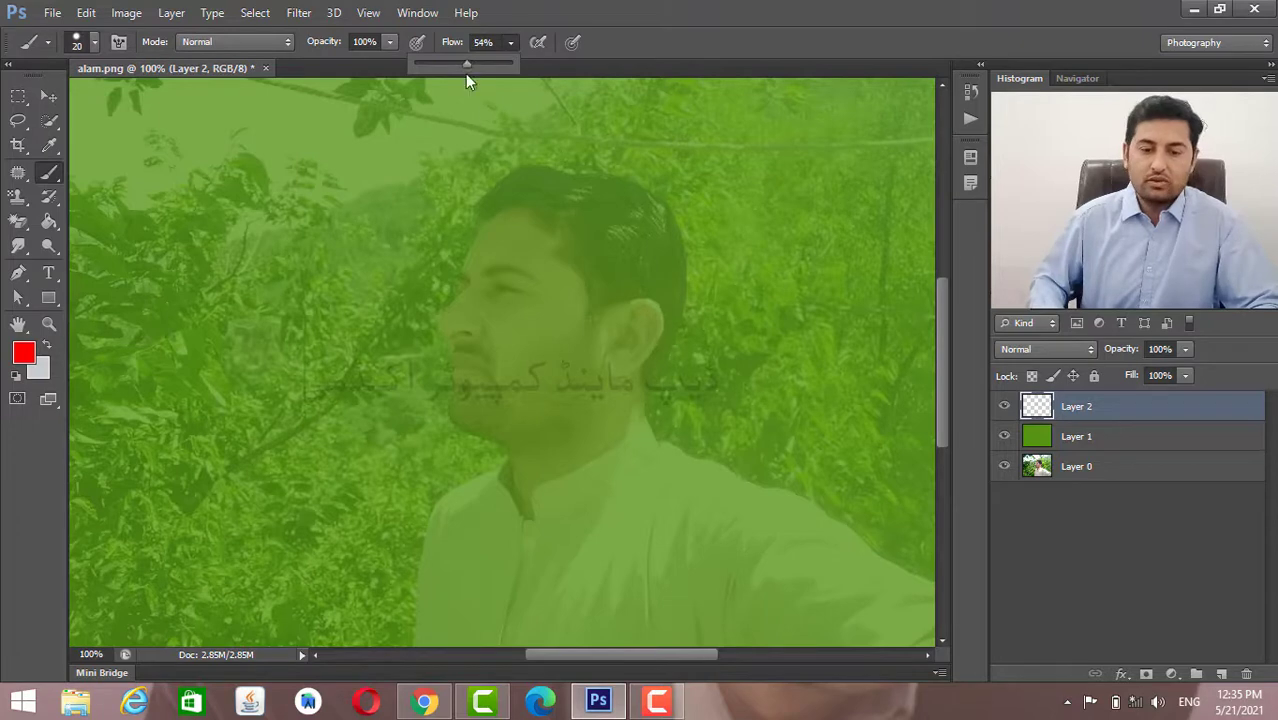
left_click(388, 43)
left_click(620, 106)
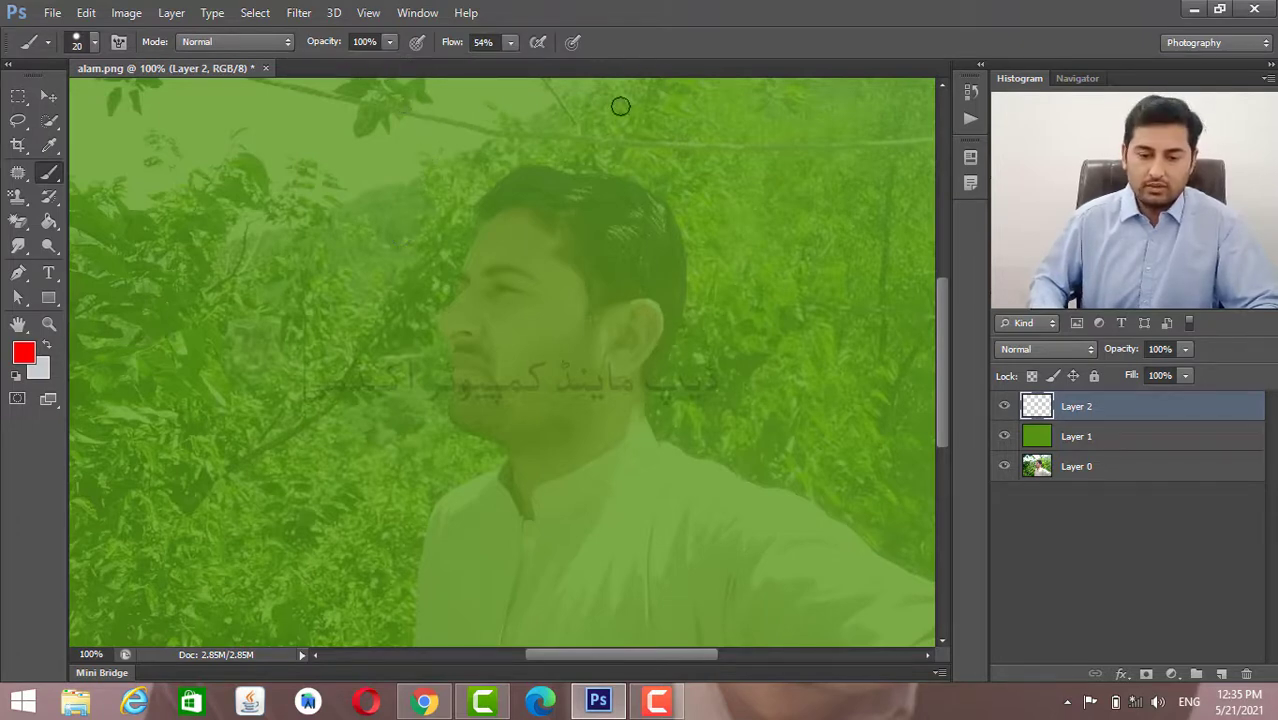
left_click_drag(540, 148, 428, 510)
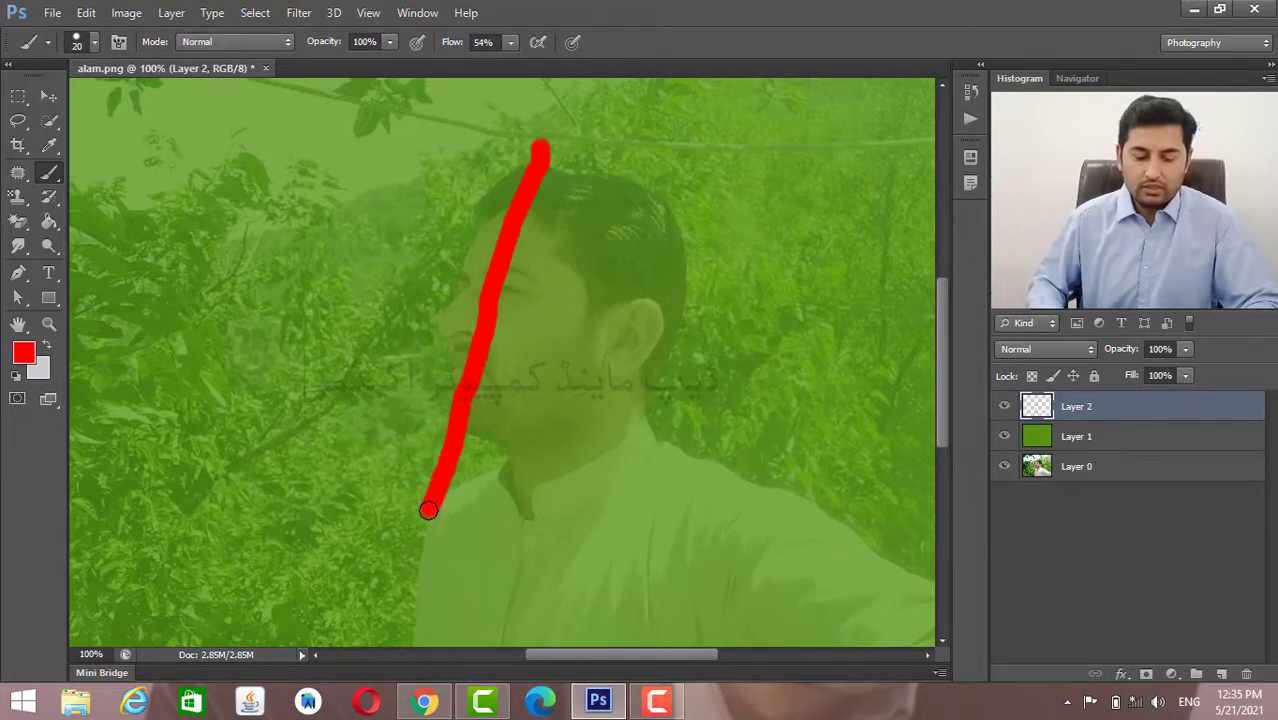
Paint broader red strokes left of the face at 29% flow, then restore flow to 100%.
left_click(510, 42)
left_click_drag(507, 62, 487, 62)
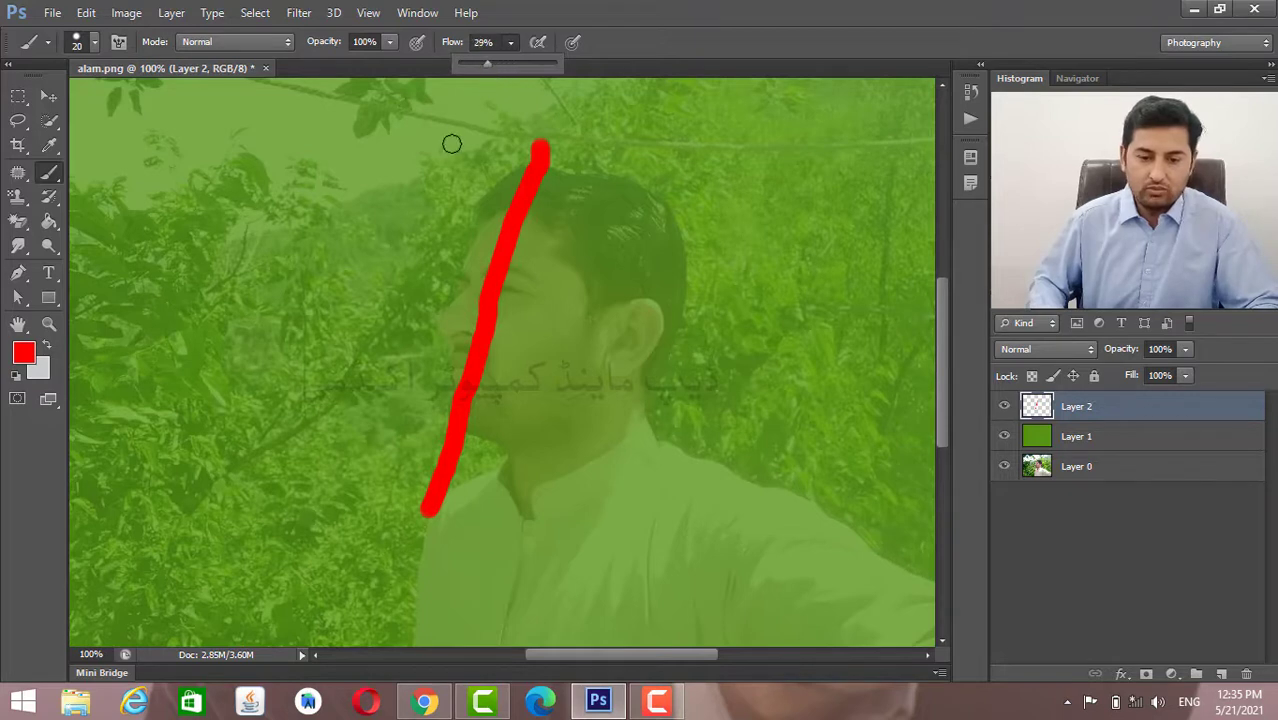
mouse_move(432, 160)
left_mouse_down()
mouse_move(310, 465)
mouse_move(341, 364)
mouse_move(474, 133)
mouse_move(413, 235)
left_mouse_up()
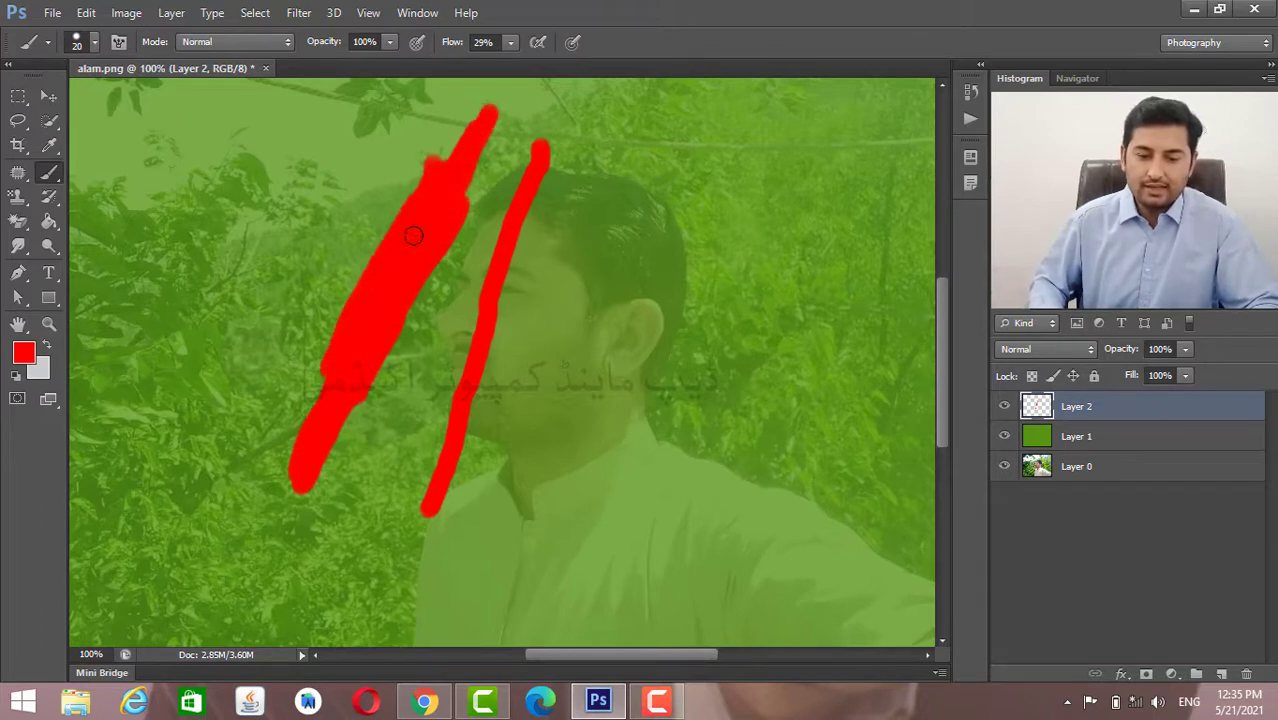
mouse_move(312, 421)
left_mouse_down()
mouse_move(310, 372)
mouse_move(298, 497)
left_mouse_up()
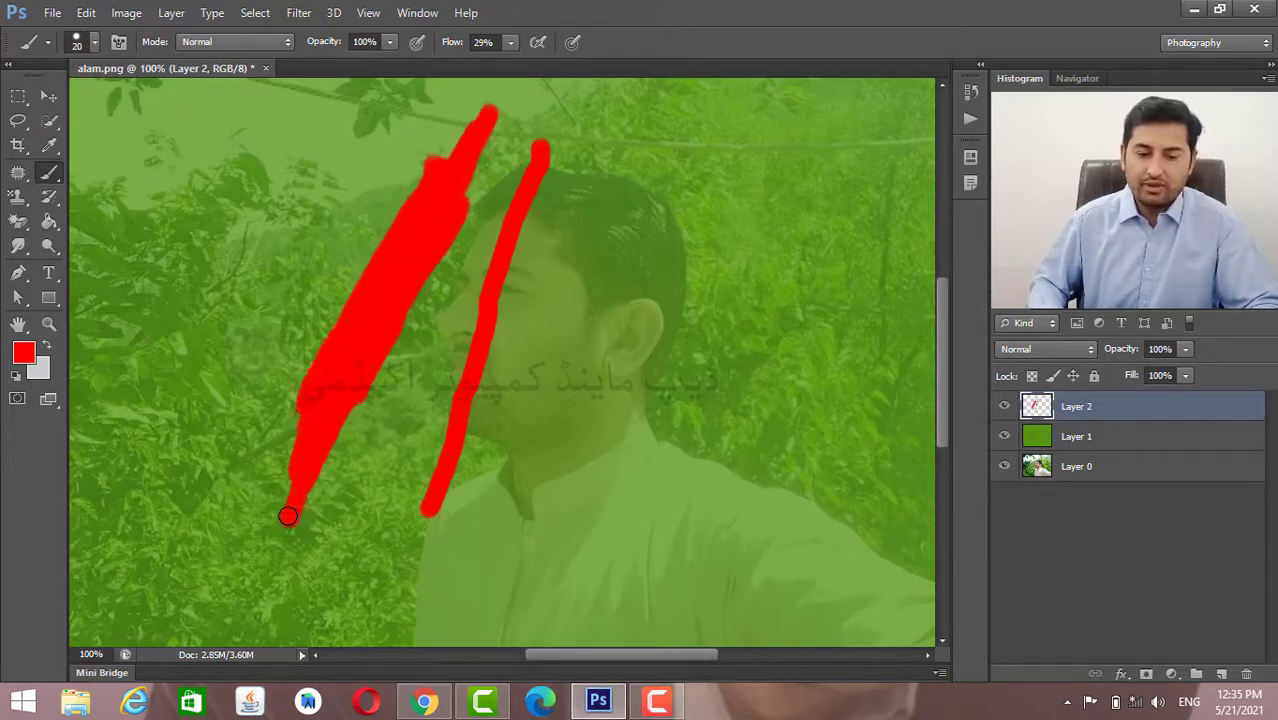
left_click(505, 46)
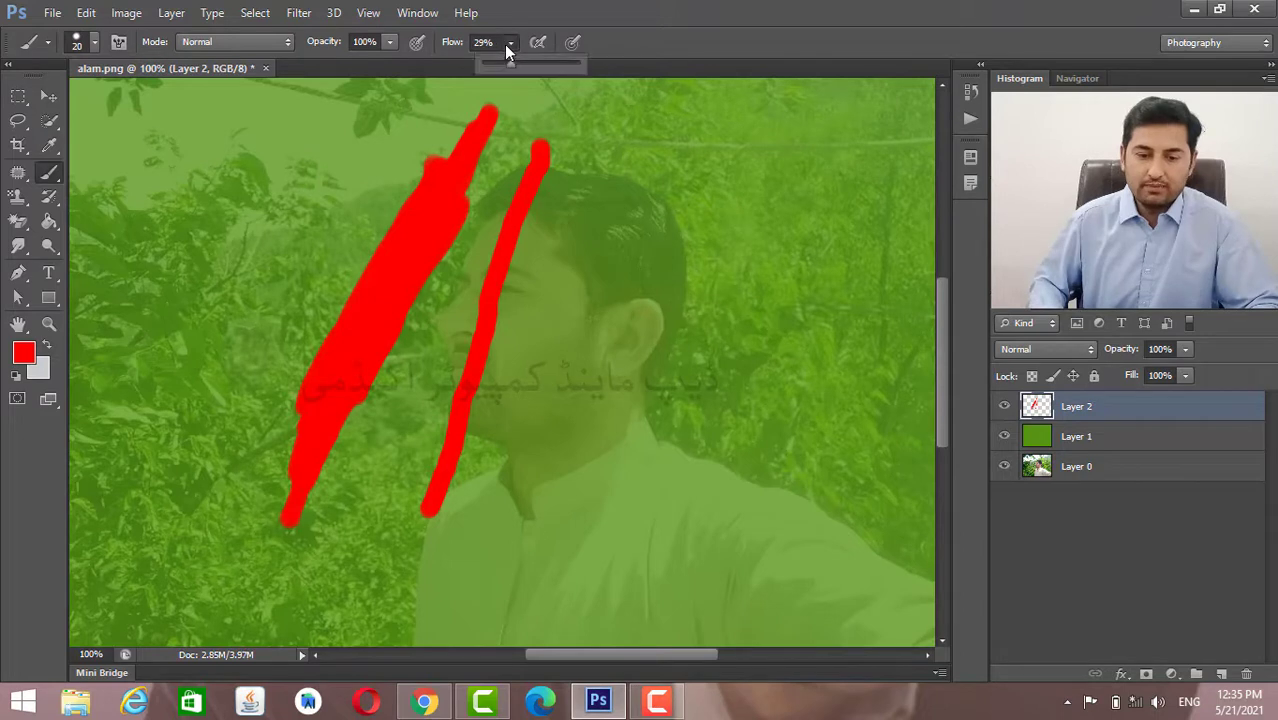
Lower brush opacity to 44% and paint semi-transparent red strokes over the face and hair.
left_click(390, 41)
left_click_drag(390, 41, 388, 68)
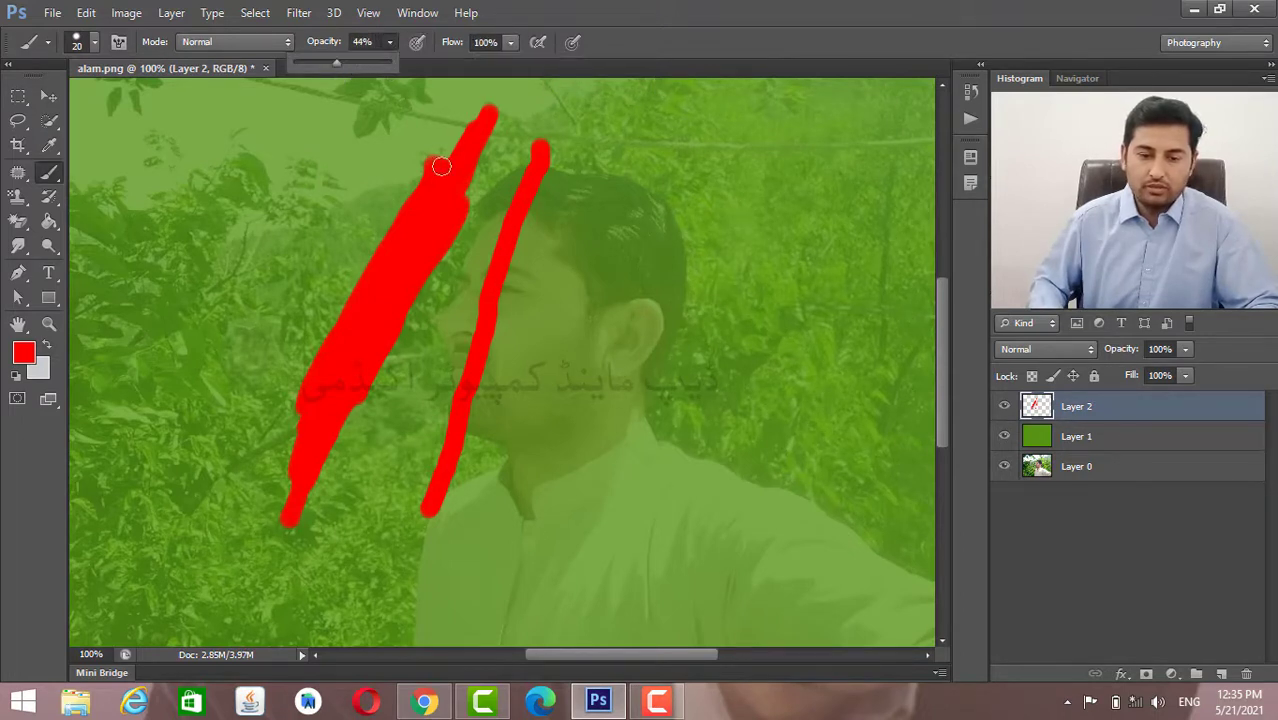
mouse_move(625, 192)
left_mouse_down()
mouse_move(549, 512)
mouse_move(556, 400)
mouse_move(610, 194)
mouse_move(529, 440)
left_mouse_up()
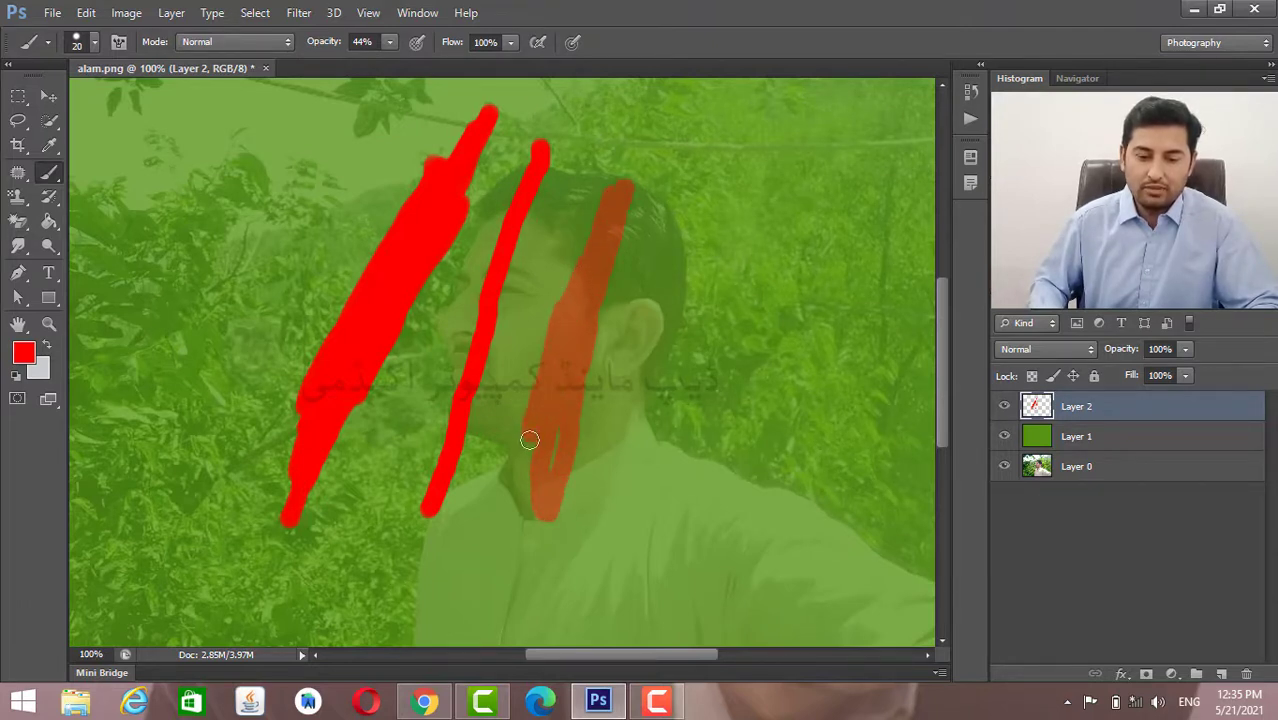
mouse_move(566, 399)
left_mouse_down()
mouse_move(530, 490)
mouse_move(610, 254)
mouse_move(606, 318)
mouse_move(616, 307)
left_mouse_up()
left_click_drag(652, 201, 618, 277)
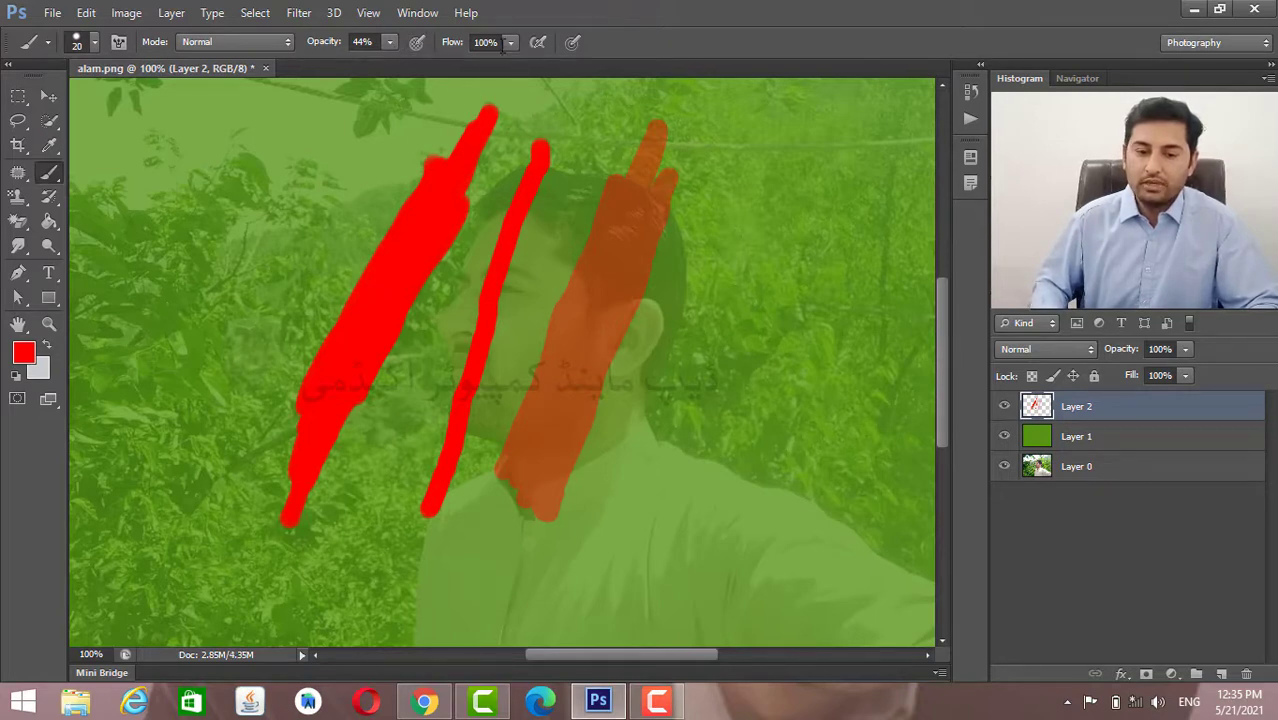
Lower flow to 61%, paint translucent strokes right of the head, then undo all test strokes.
left_click(510, 44)
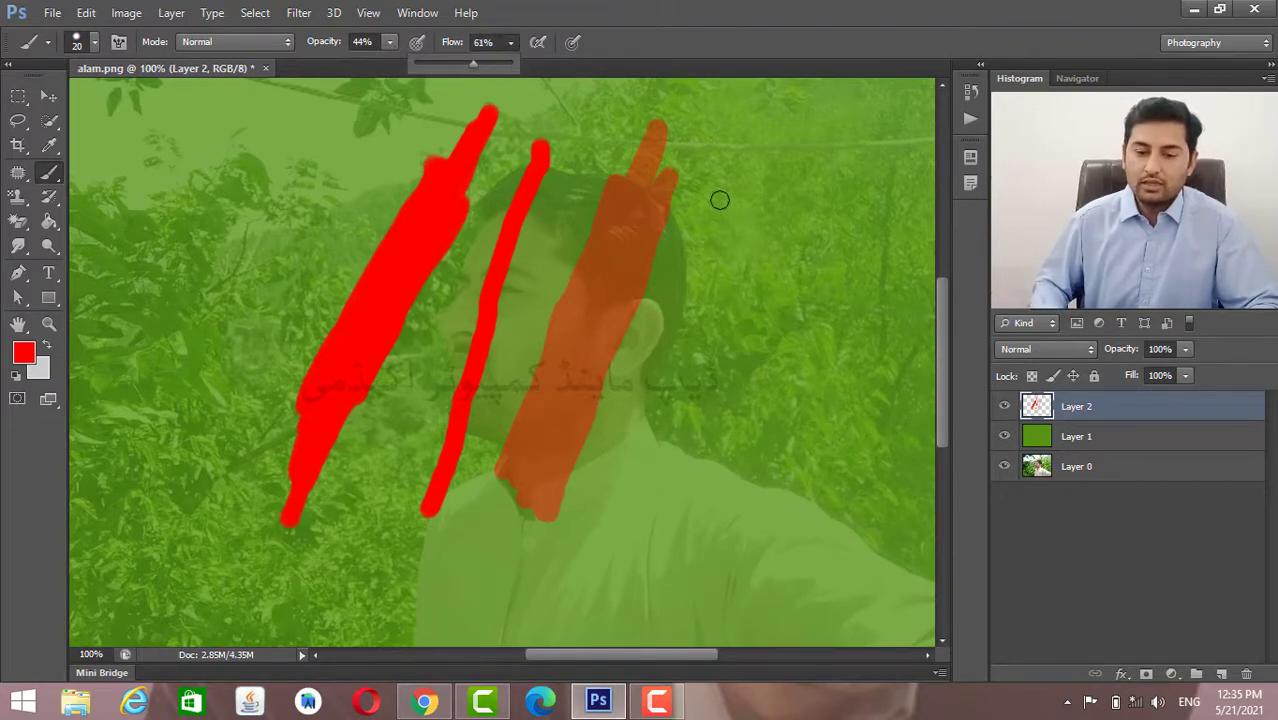
mouse_move(720, 200)
left_mouse_down()
mouse_move(708, 285)
mouse_move(651, 423)
mouse_move(756, 177)
left_mouse_up()
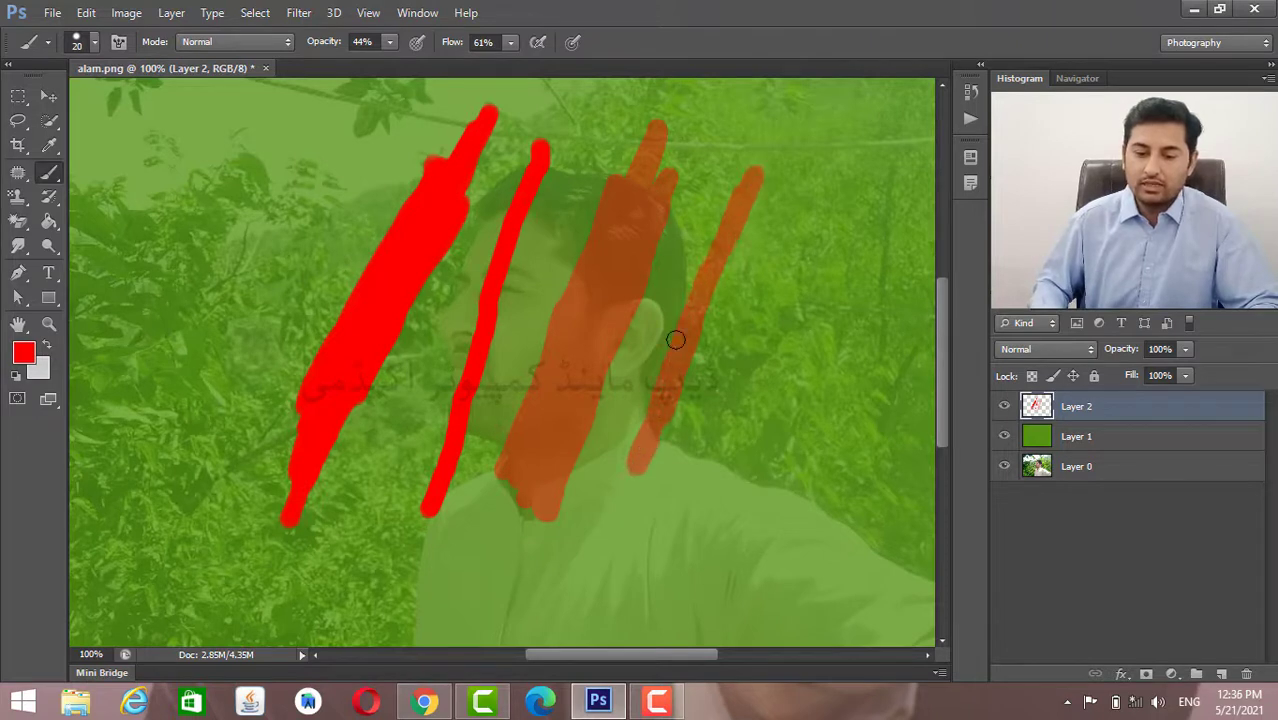
mouse_move(675, 340)
left_mouse_down()
mouse_move(699, 257)
mouse_move(673, 357)
mouse_move(618, 438)
left_mouse_up()
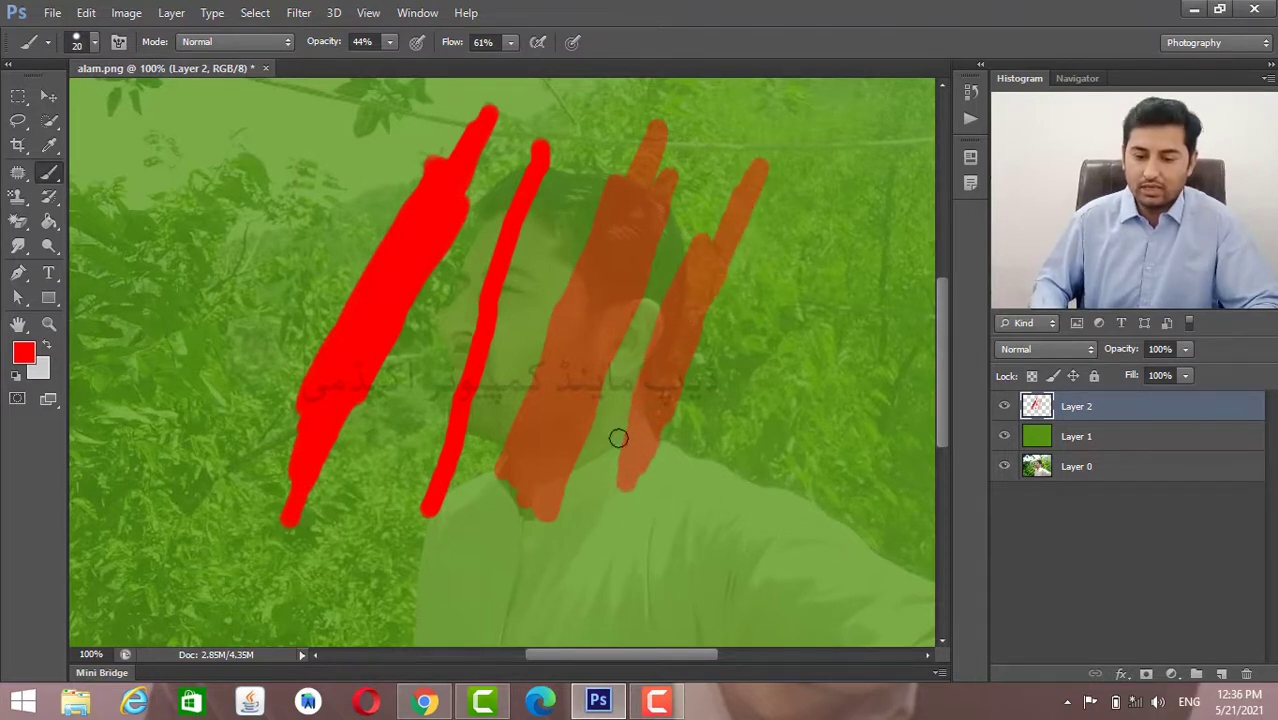
key("ctrl+alt+z")
key("ctrl+alt+z")
key("ctrl+alt+z")
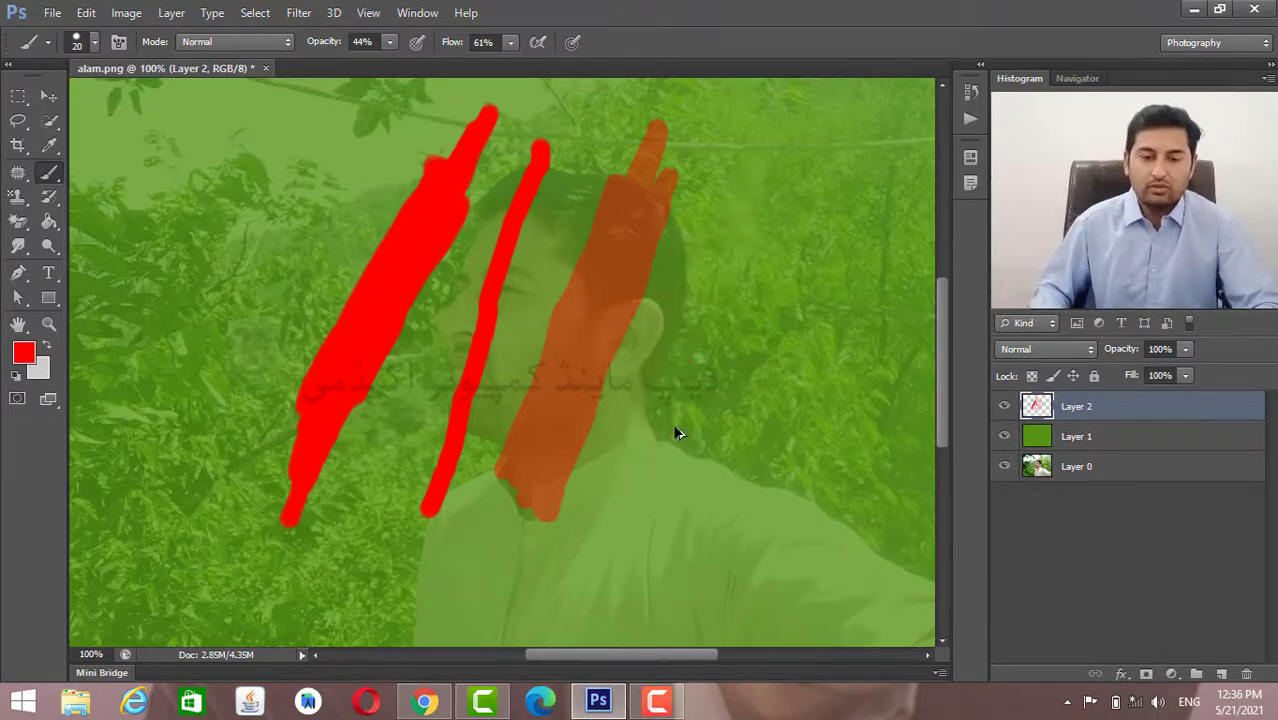
key("ctrl+alt+z")
key("ctrl+alt+z")
key("ctrl+alt+z")
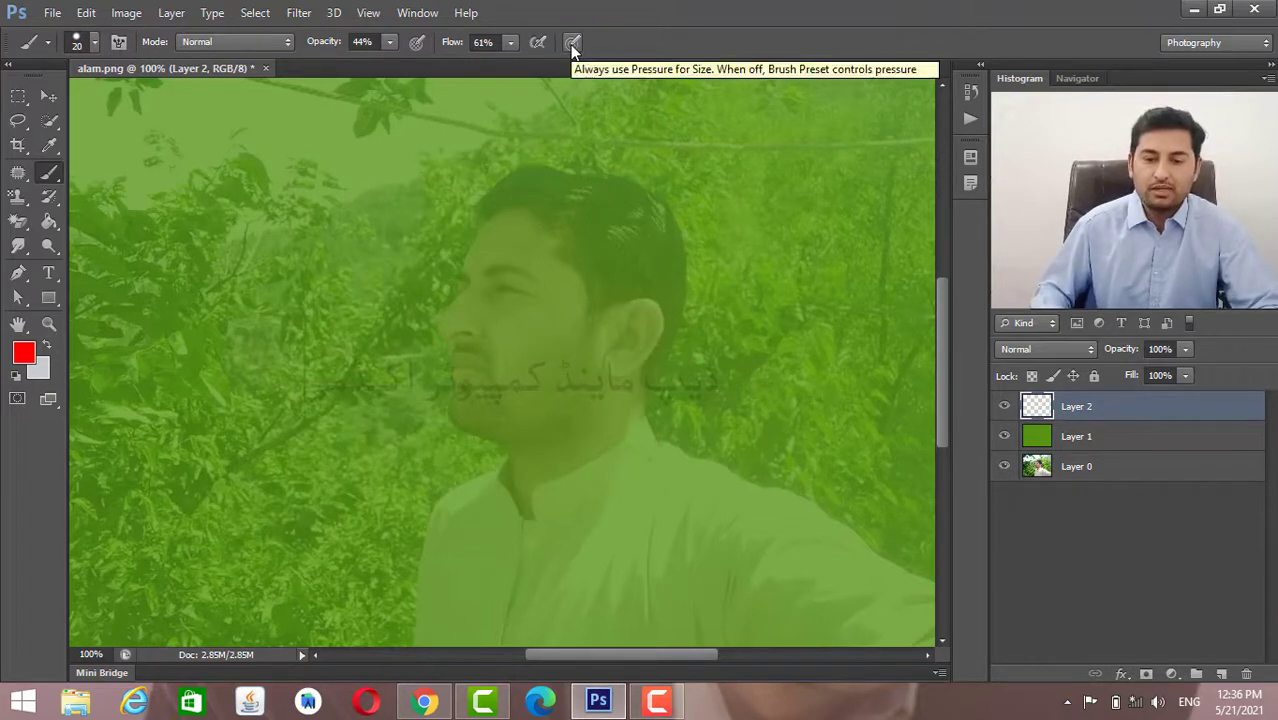
Turn on 'Always use Pressure for Size', paint a red test stroke on the face, and undo it.
left_click(572, 44)
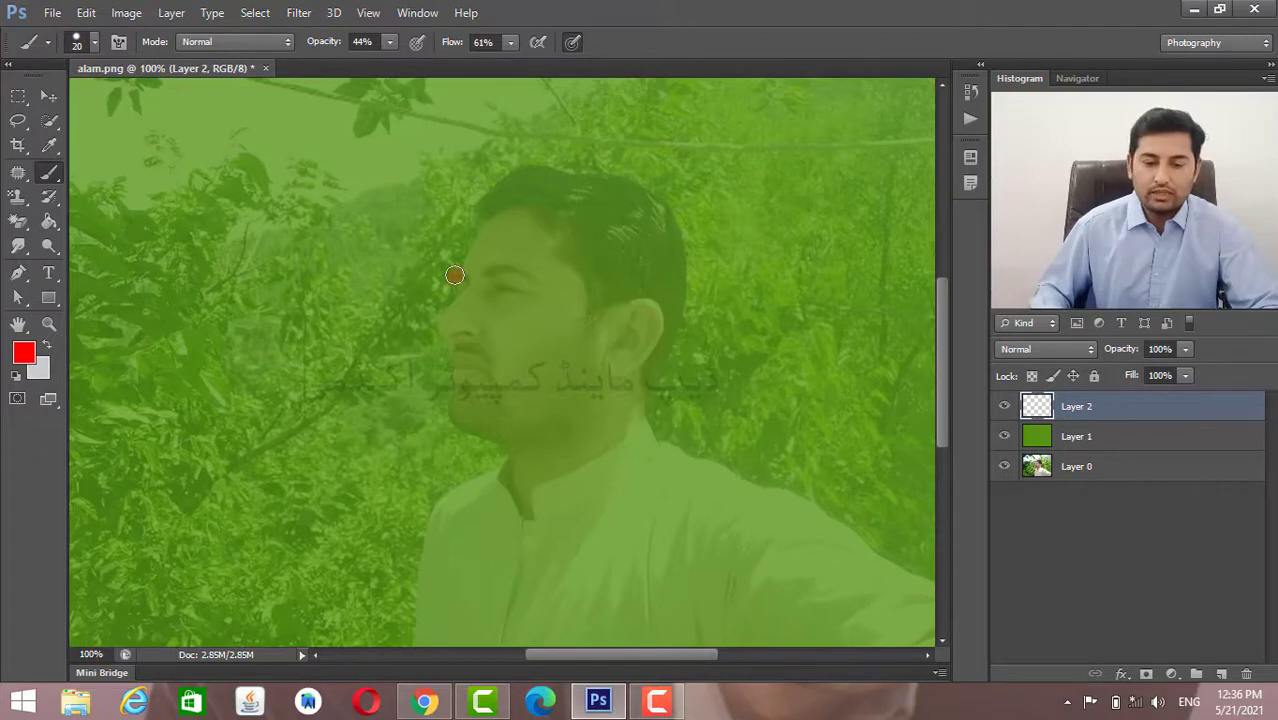
mouse_move(460, 297)
left_mouse_down()
mouse_move(499, 441)
mouse_move(648, 377)
mouse_move(650, 277)
left_mouse_up()
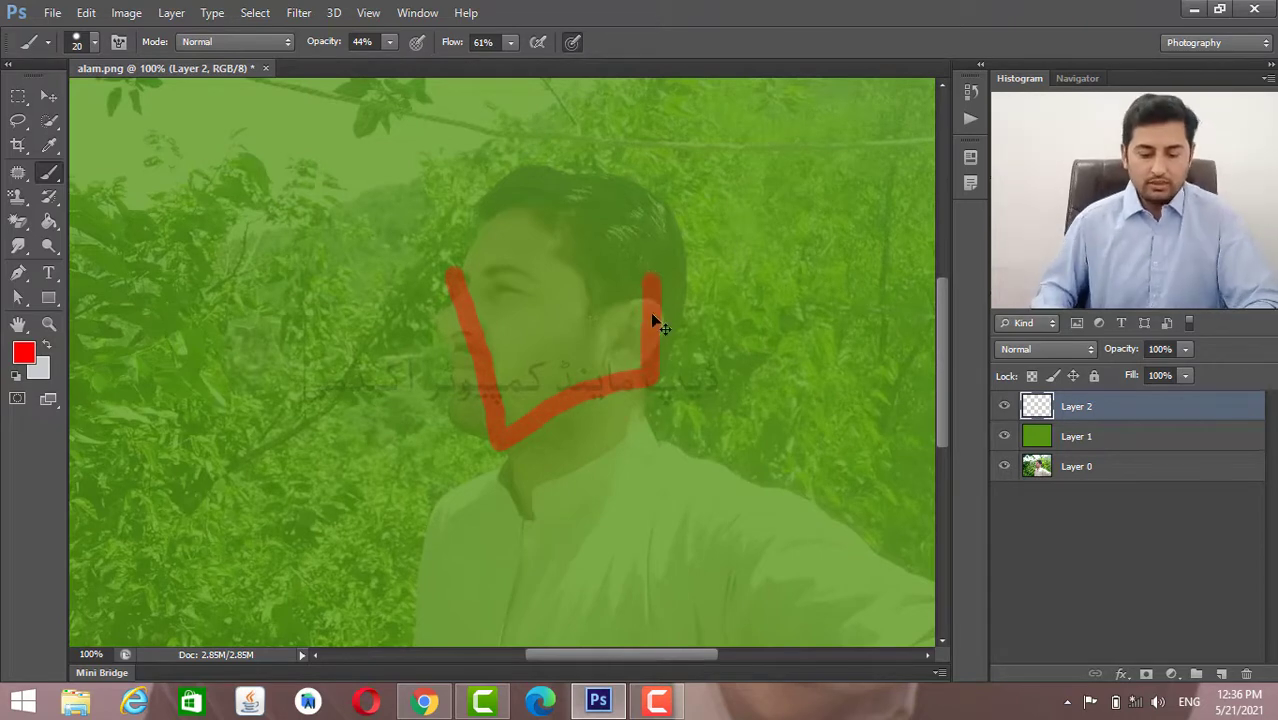
key("ctrl+z")
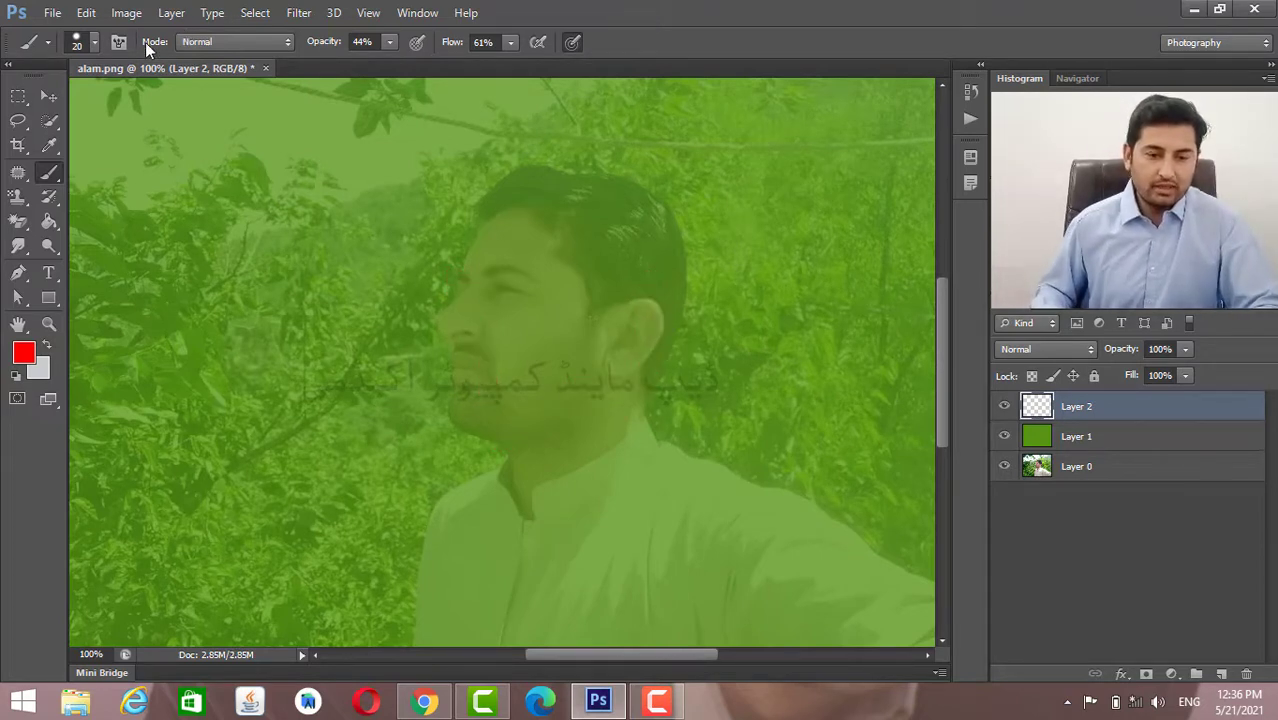
Pick a small scatter tip, then the 41 px scatter tip, and paint diagonal red test strokes.
left_click(121, 42)
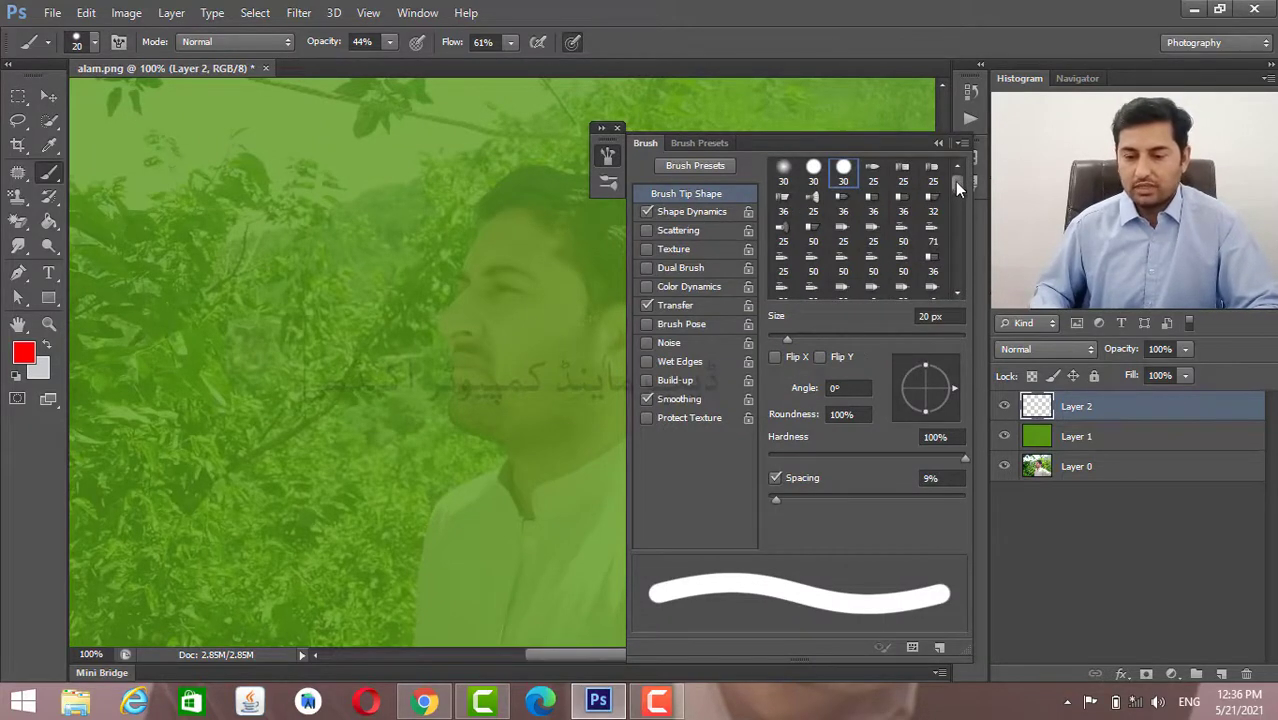
left_click_drag(957, 188, 952, 244)
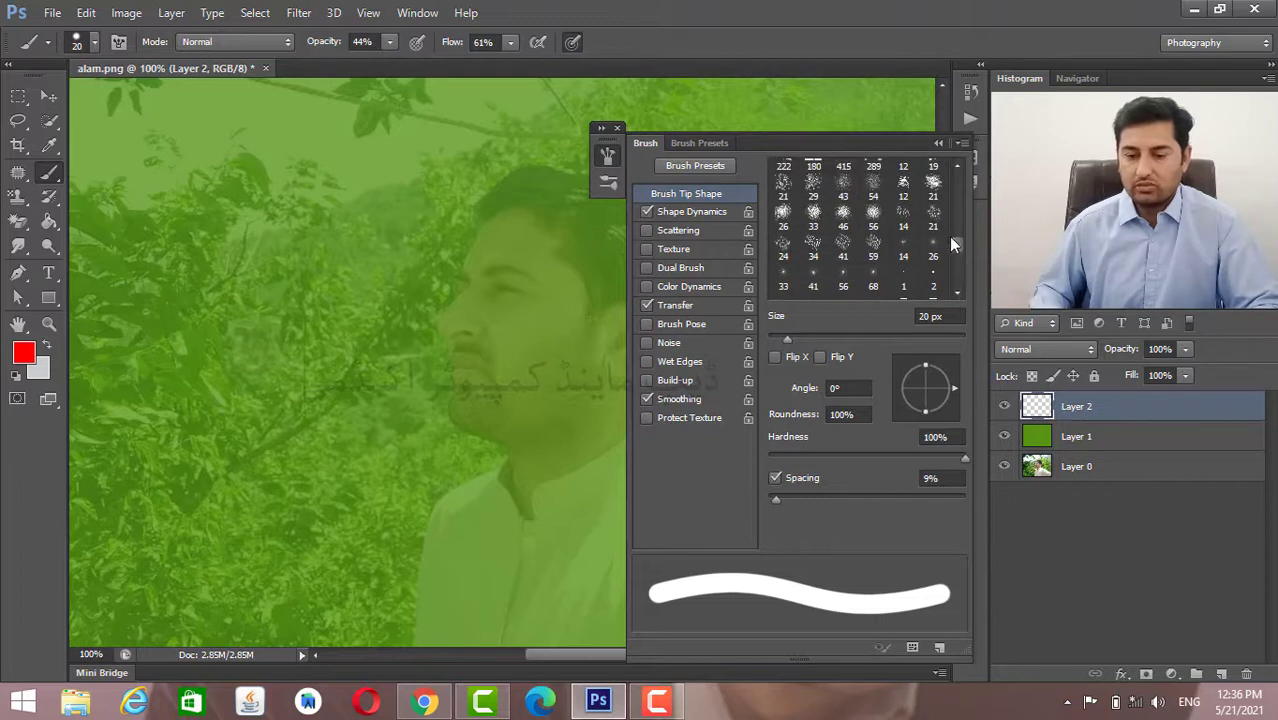
left_click(933, 183)
mouse_move(368, 220)
left_mouse_down()
mouse_move(315, 394)
mouse_move(155, 386)
left_mouse_up()
left_click(843, 248)
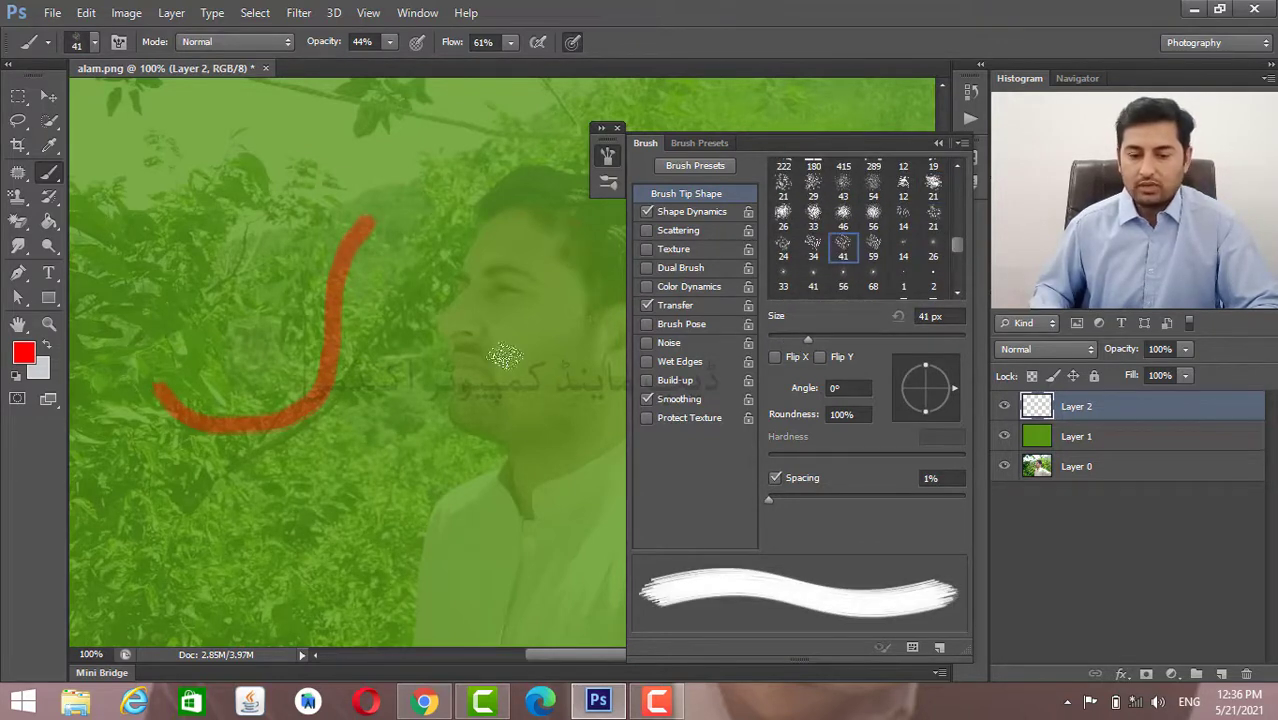
left_click_drag(572, 232, 438, 470)
left_click_drag(463, 178, 404, 330)
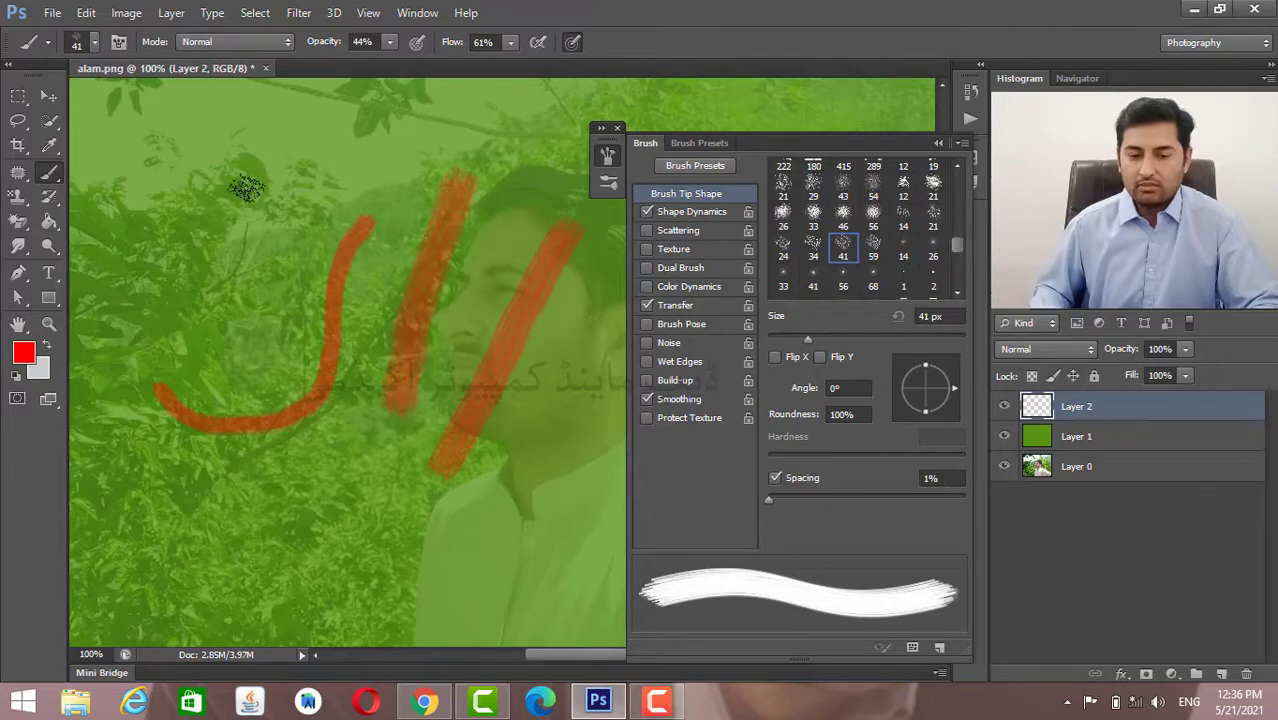
left_click_drag(245, 152, 186, 316)
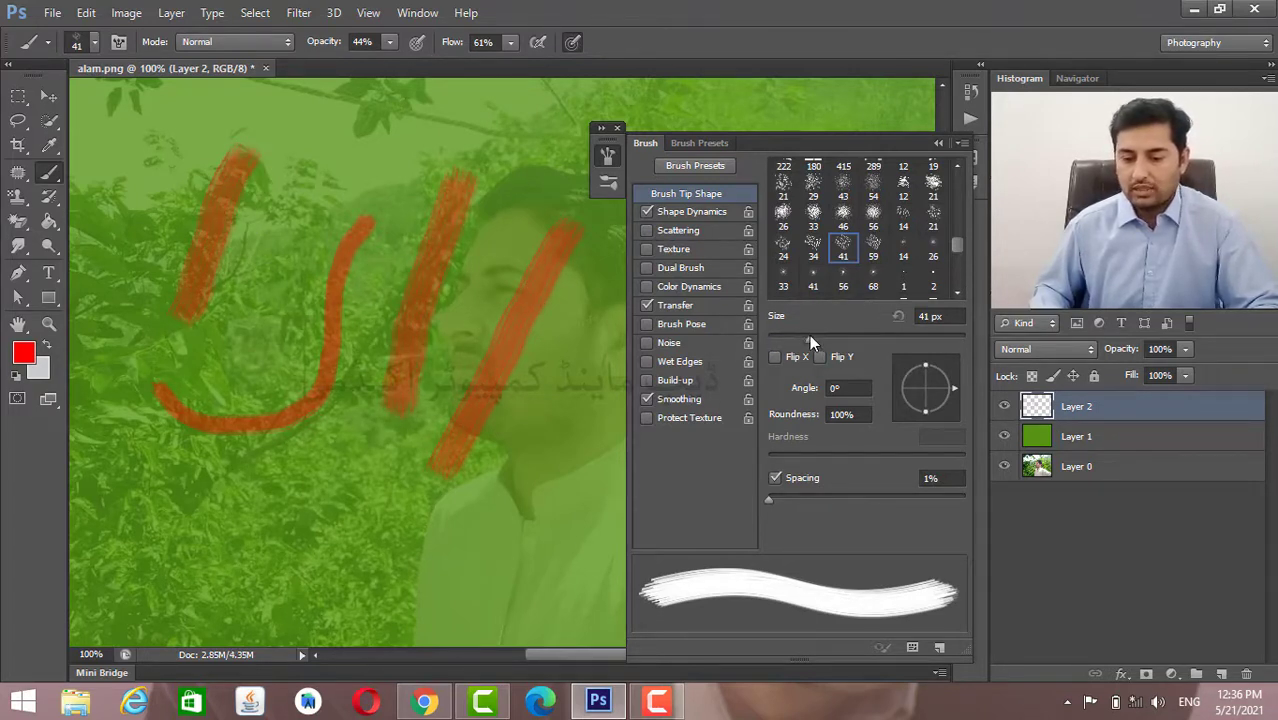
Enlarge the brush to about 98 px, paint thick red test strokes, and undo them all.
left_click_drag(811, 339, 864, 338)
mouse_move(338, 398)
left_mouse_down()
mouse_move(342, 414)
mouse_move(285, 508)
mouse_move(300, 560)
mouse_move(310, 552)
left_mouse_up()
key("ctrl+alt+z")
key("ctrl+alt+z")
key("ctrl+alt+z")
key("ctrl+alt+z")
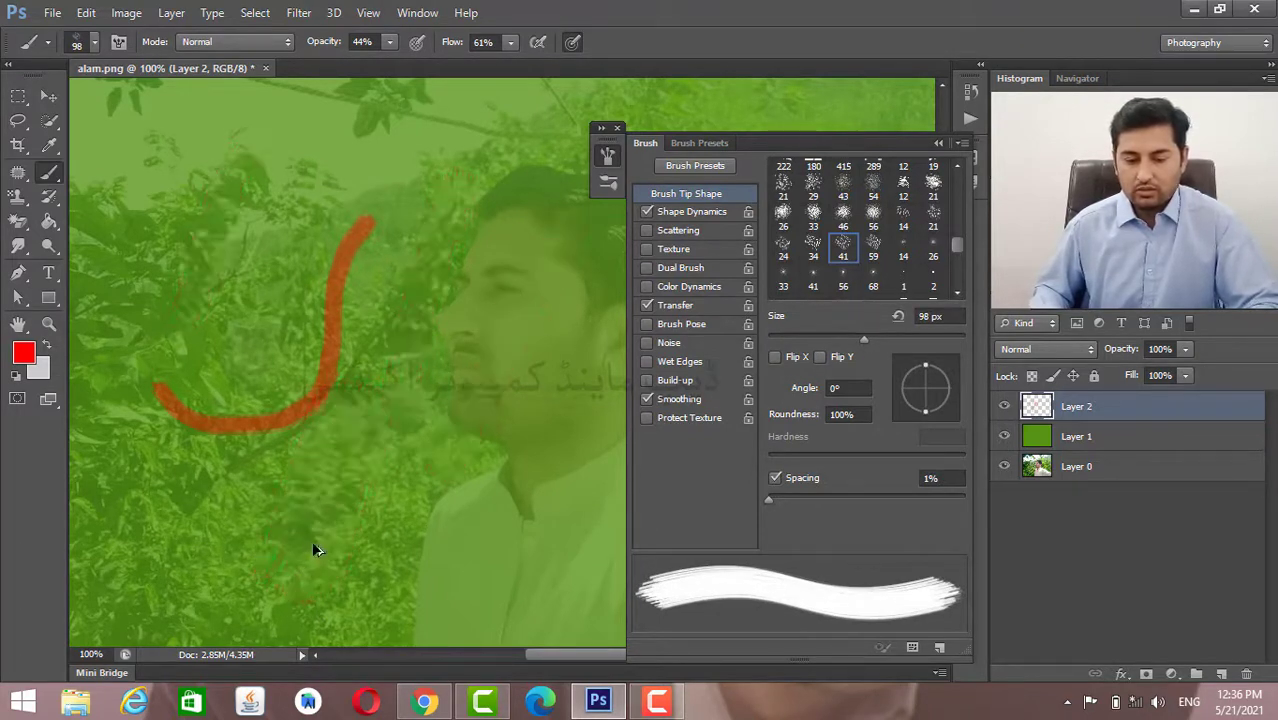
key("ctrl+alt+z")
left_click_drag(445, 183, 342, 545)
left_click_drag(292, 168, 258, 355)
mouse_move(250, 413)
left_mouse_down()
mouse_move(130, 370)
mouse_move(95, 295)
left_mouse_up()
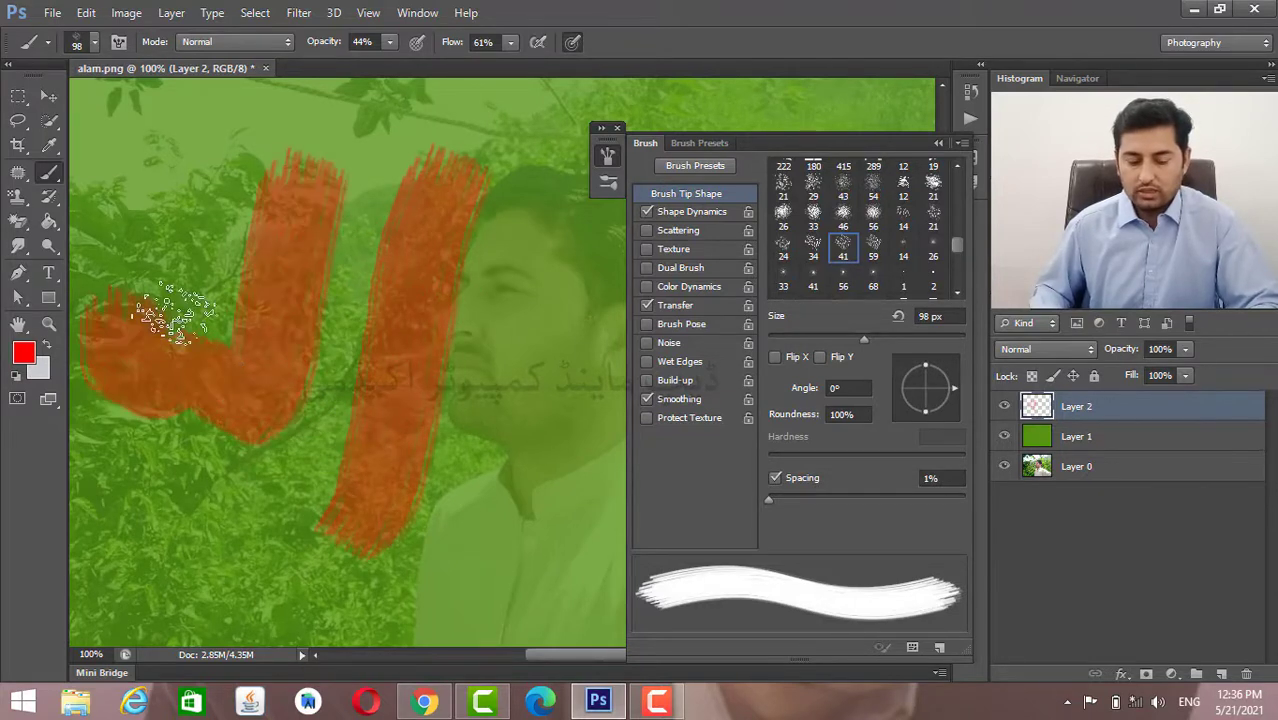
key("ctrl+alt+z")
key("ctrl+alt+z")
key("ctrl+alt+z")
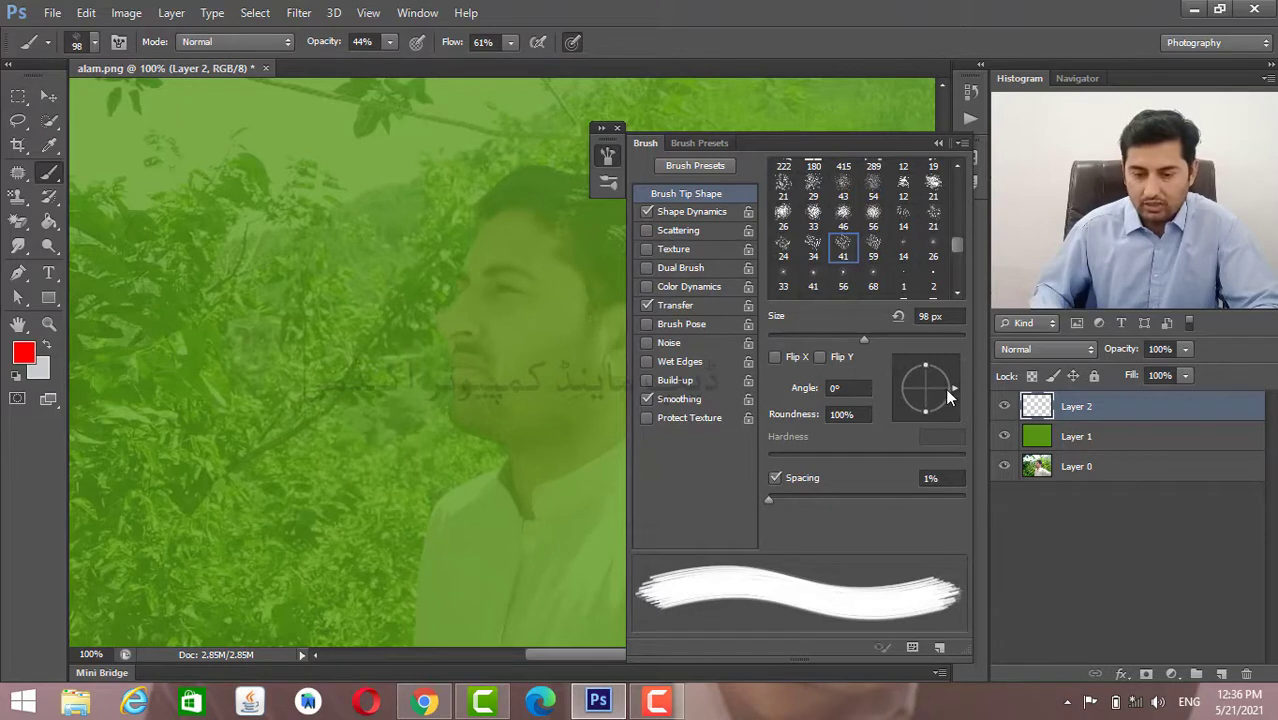
Tilt the brush tip angle to -86° and widen spacing, testing with red speckled strokes.
mouse_move(951, 388)
left_mouse_down()
mouse_move(945, 417)
mouse_move(896, 436)
mouse_move(914, 423)
left_mouse_up()
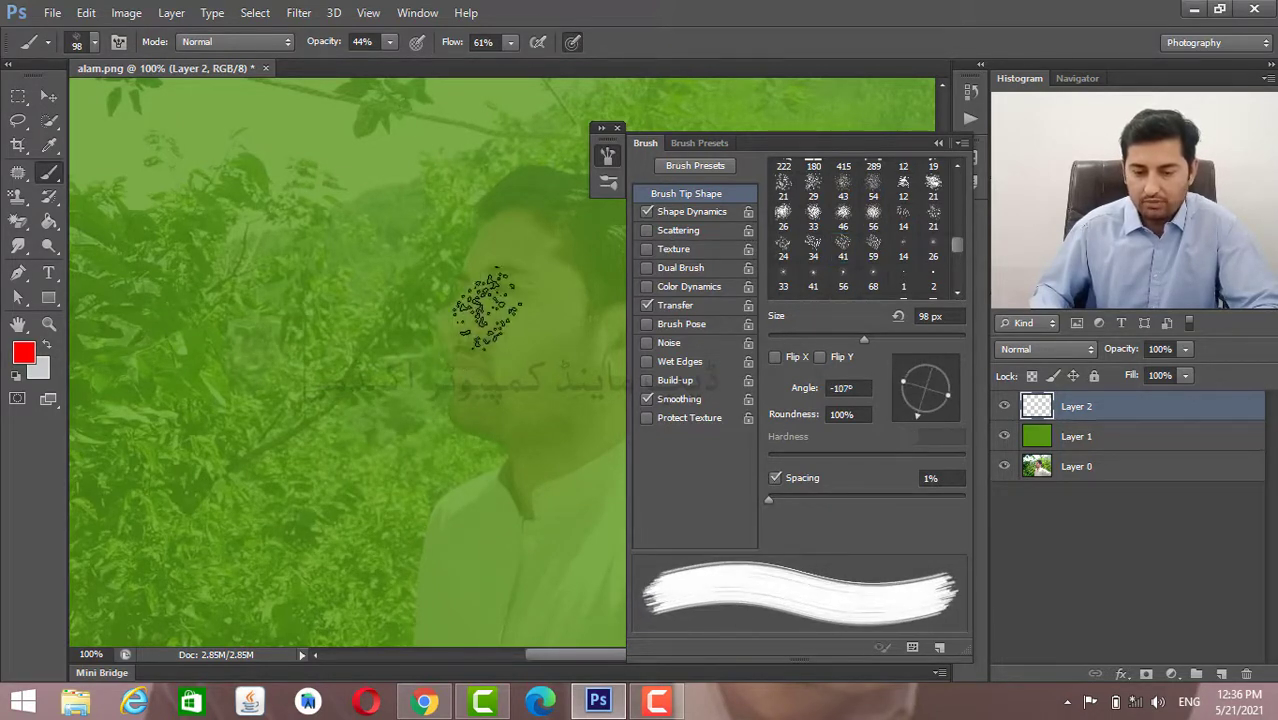
mouse_move(487, 305)
left_mouse_down()
mouse_move(442, 356)
mouse_move(251, 442)
left_mouse_up()
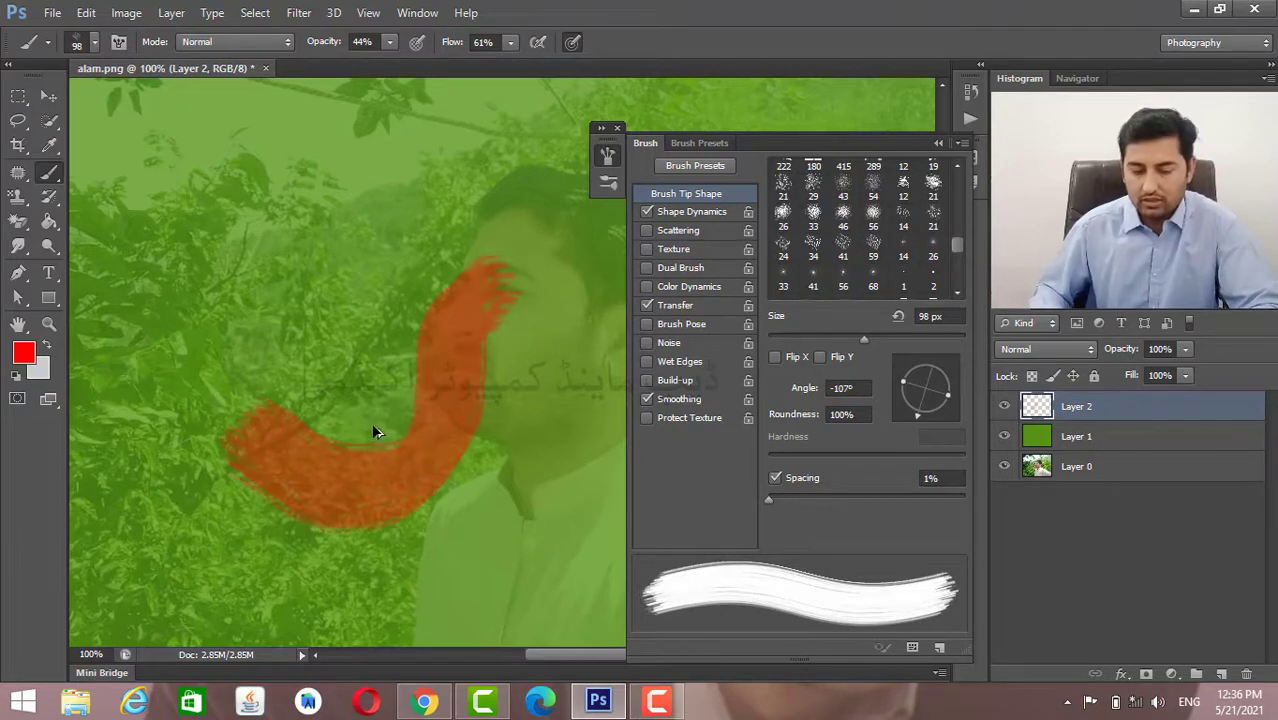
key("ctrl+z")
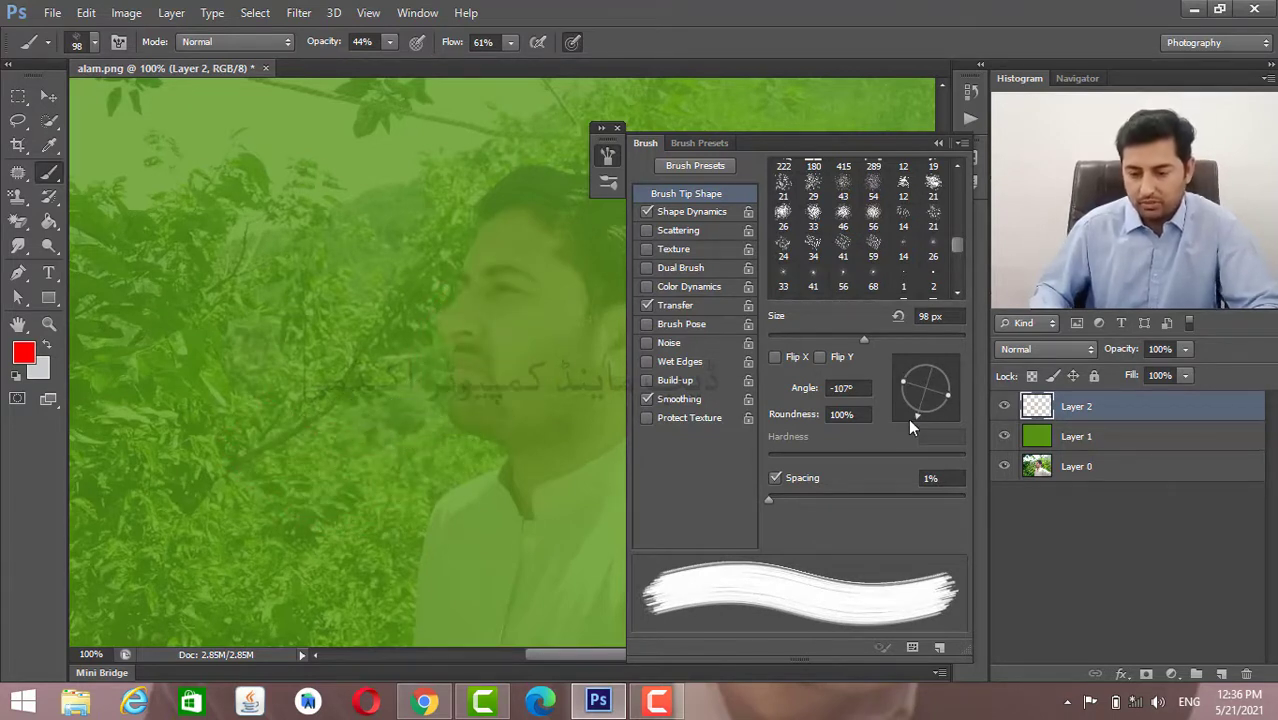
left_click_drag(917, 418, 927, 418)
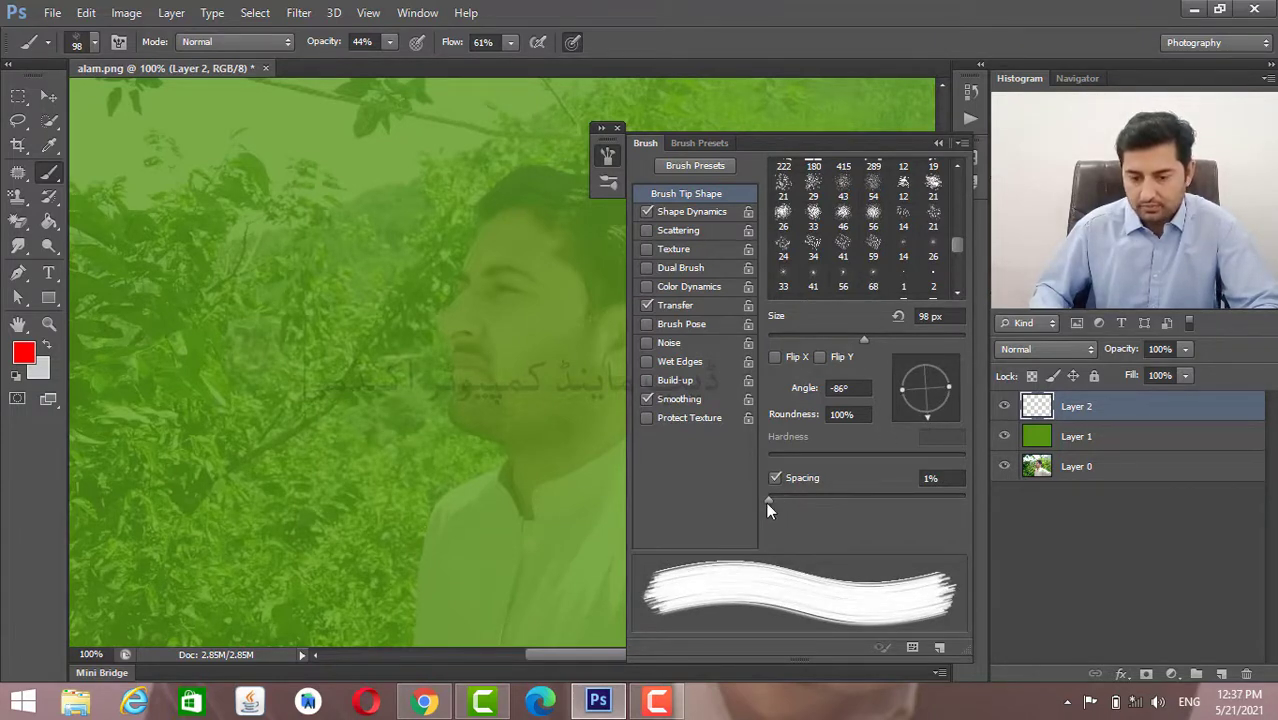
left_click_drag(766, 501, 843, 498)
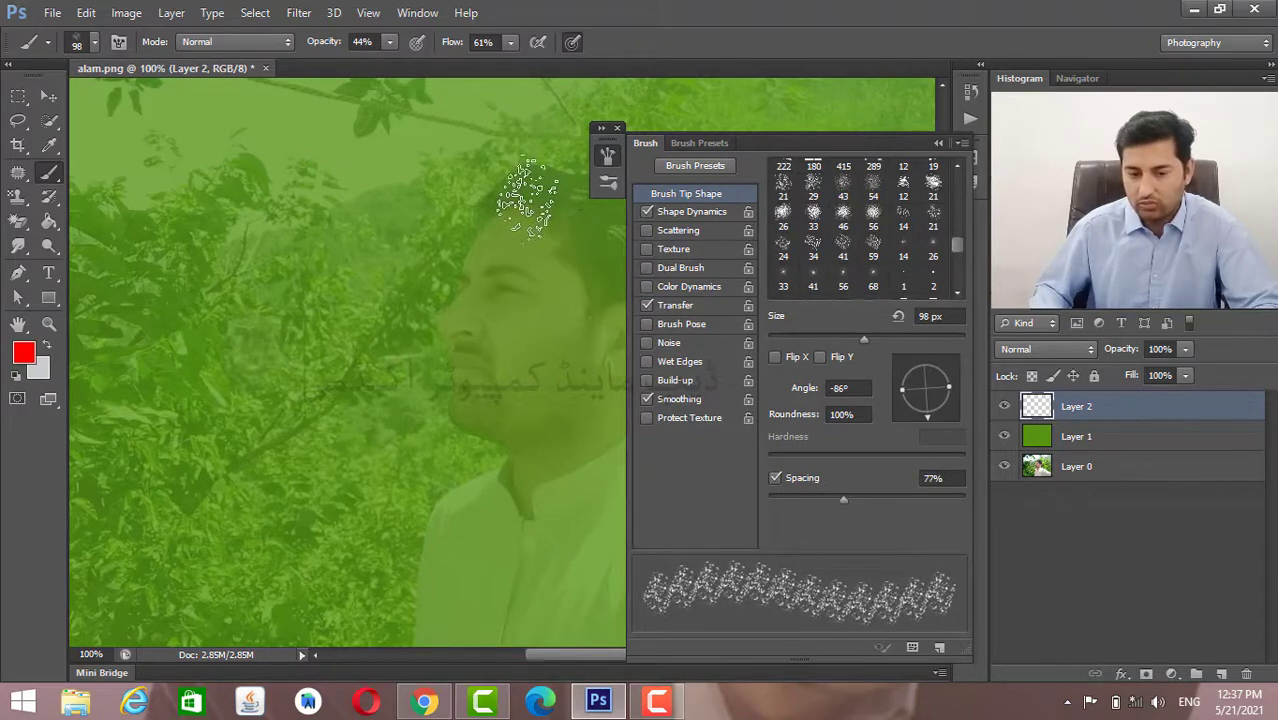
left_click_drag(515, 220, 430, 470)
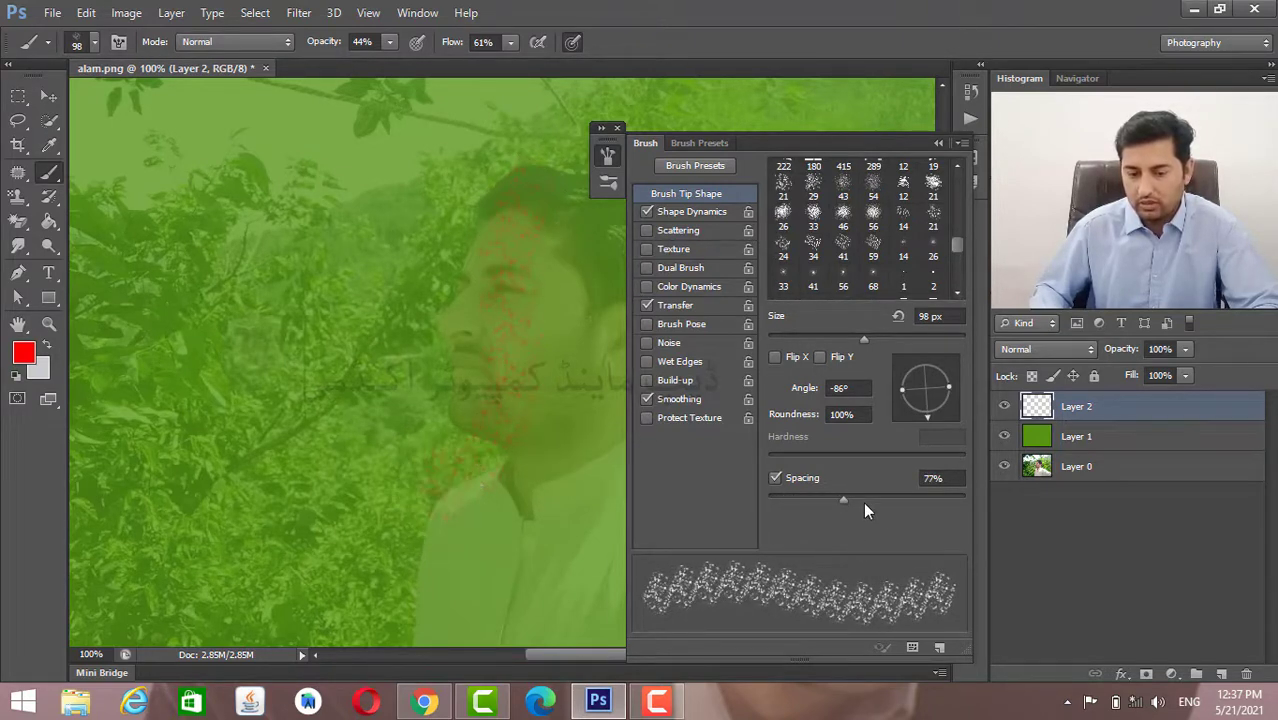
At 58% spacing and full opacity and flow, paint diagonal red scatter strokes across the photo.
left_click_drag(843, 499, 824, 499)
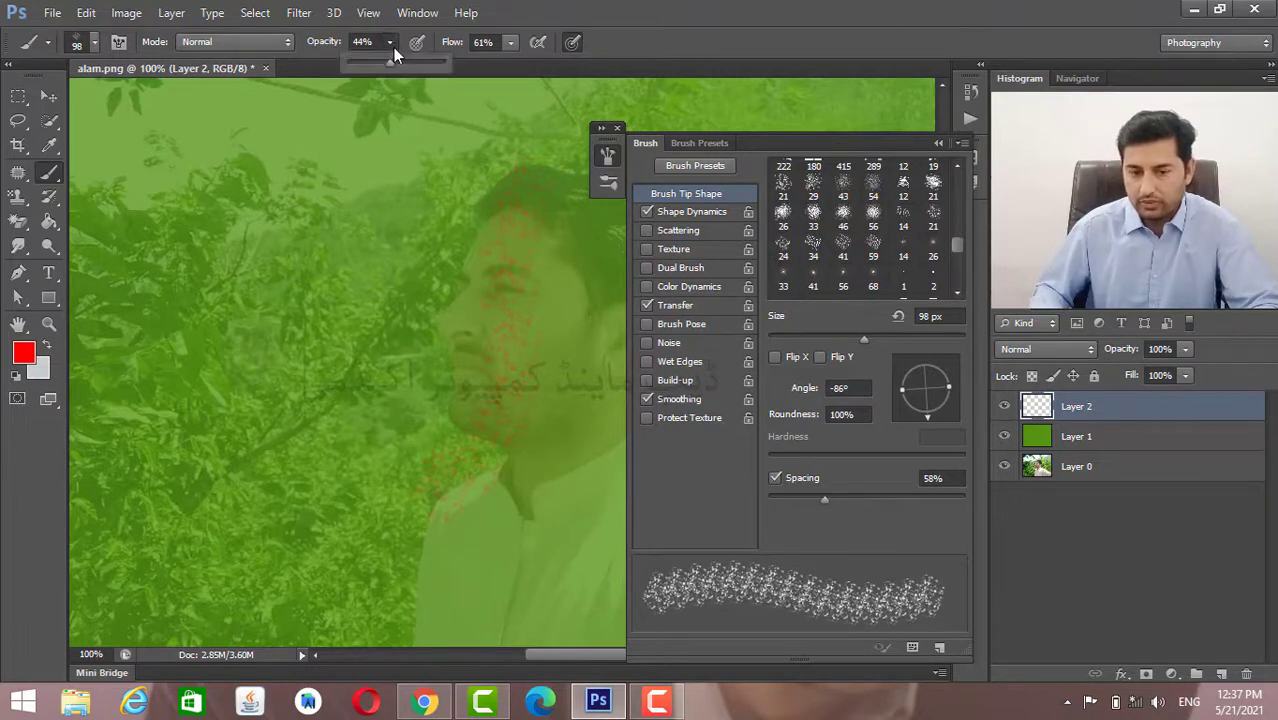
mouse_move(386, 66)
left_mouse_down()
mouse_move(563, 82)
mouse_move(550, 64)
left_mouse_up()
left_click(506, 43)
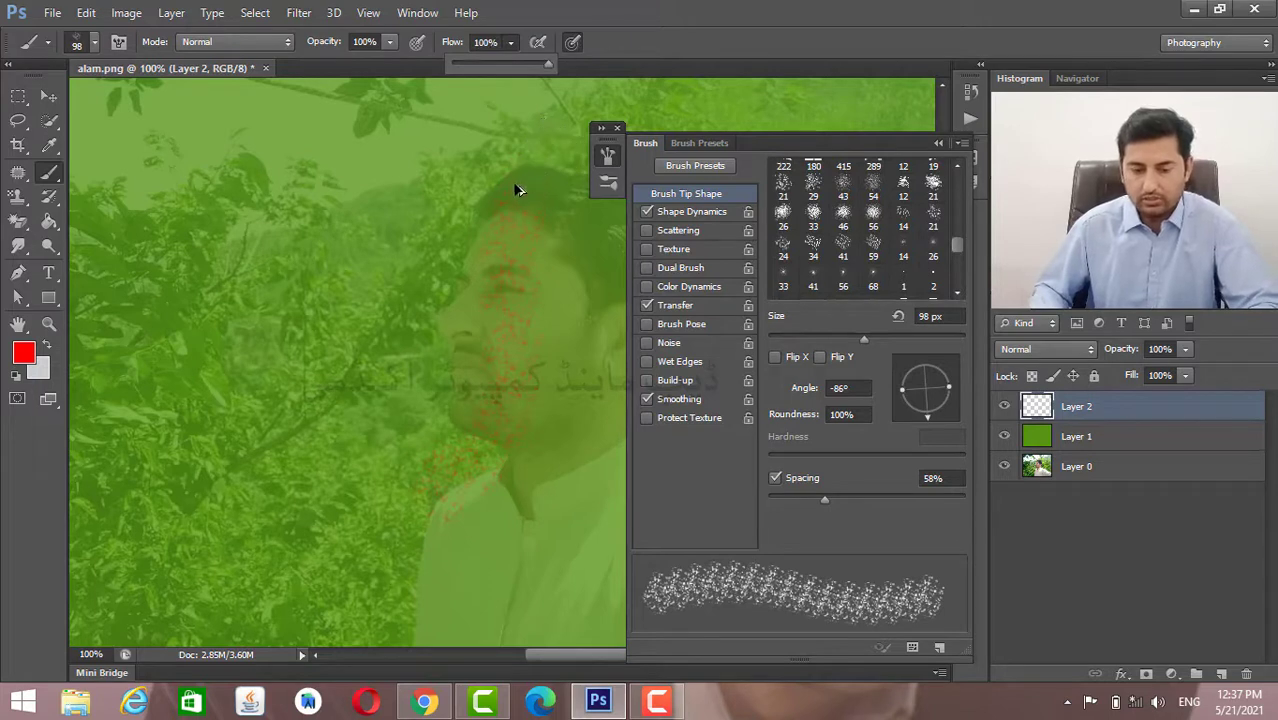
left_click_drag(492, 160, 393, 456)
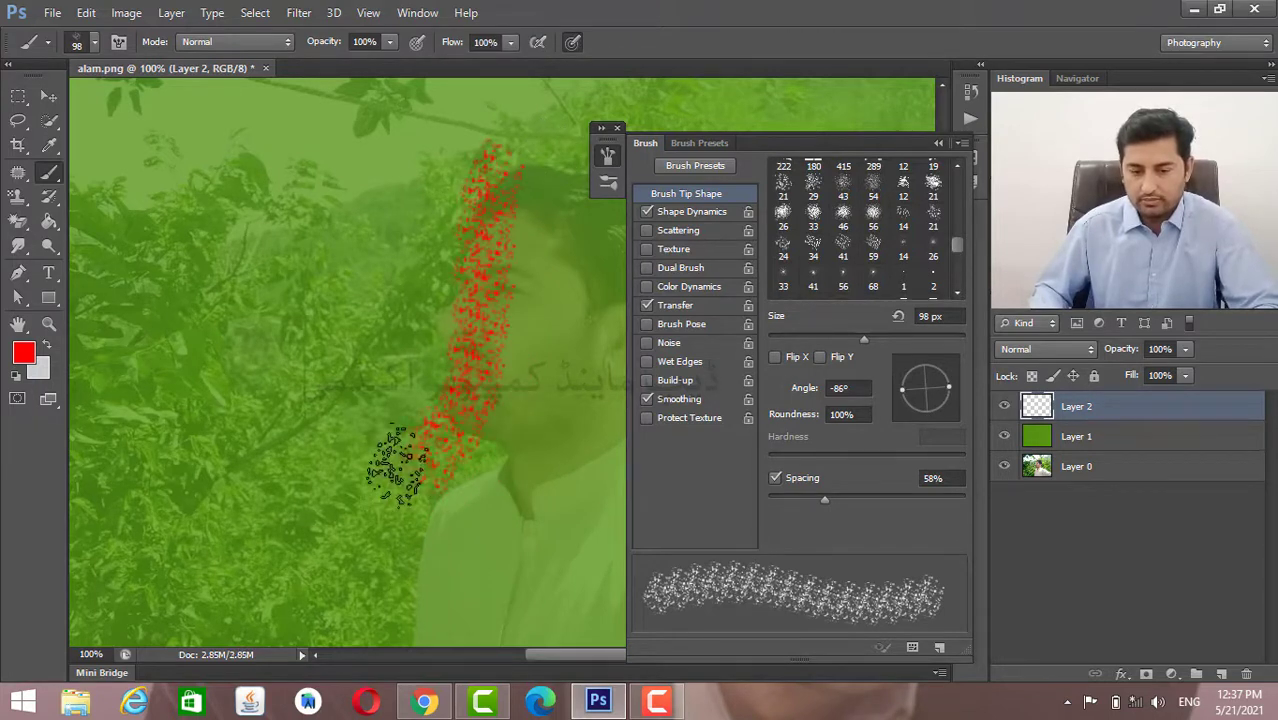
left_click_drag(350, 200, 285, 440)
left_click_drag(268, 192, 143, 478)
left_click_drag(140, 135, 148, 530)
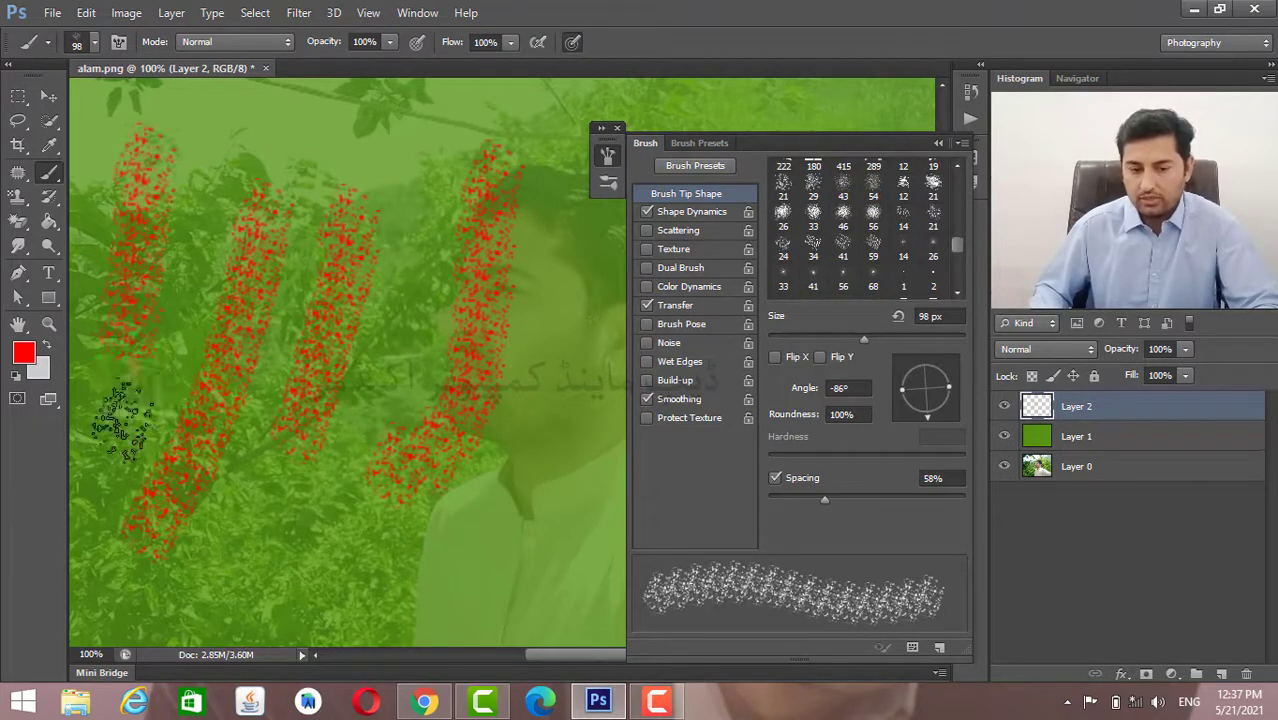
mouse_move(500, 185)
left_mouse_down()
mouse_move(340, 472)
mouse_move(347, 265)
mouse_move(243, 526)
left_mouse_up()
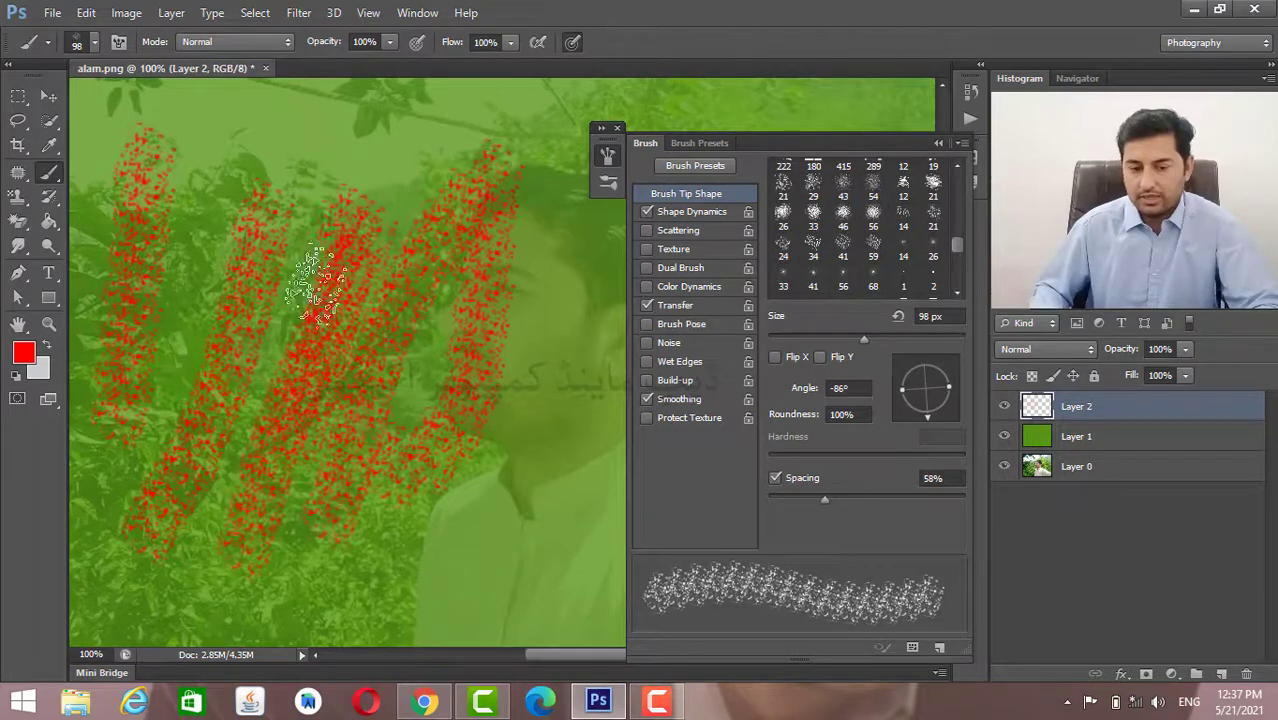
left_click_drag(307, 278, 172, 617)
left_click_drag(357, 130, 180, 198)
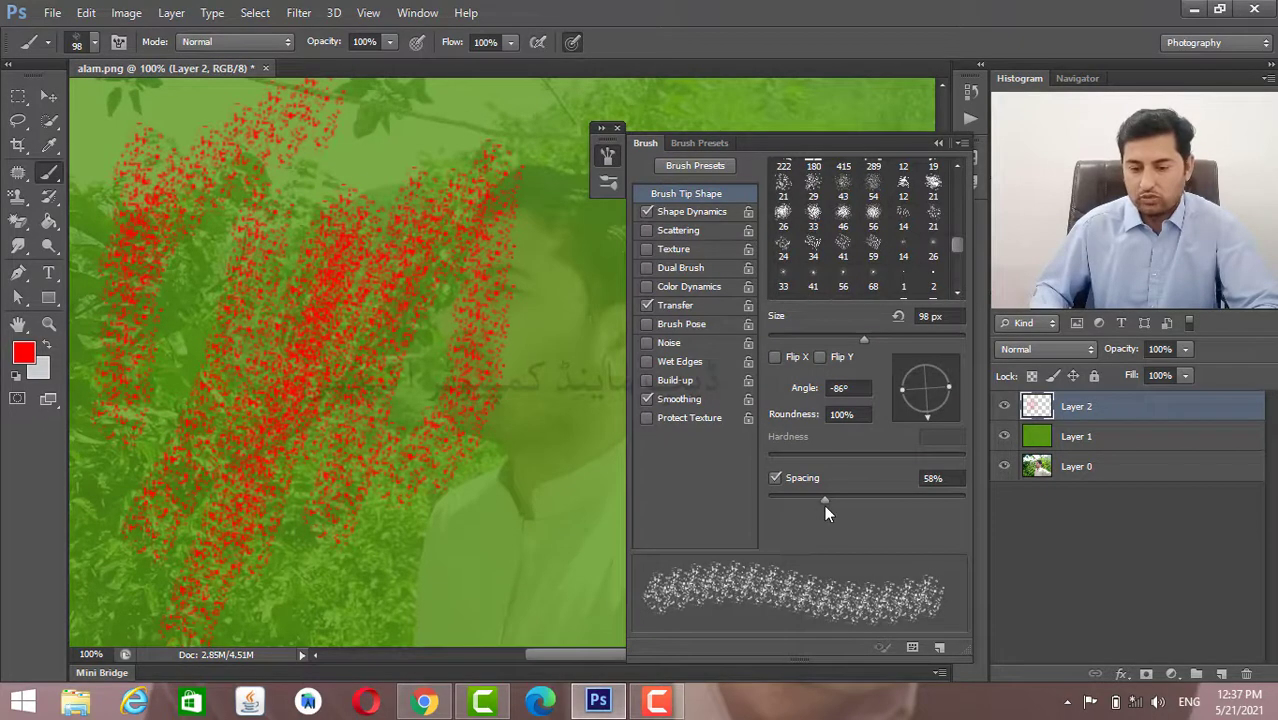
Widen spacing to 119%, undo the recent strokes, and paint one speckled stroke along the face edge.
left_click_drag(826, 506, 876, 502)
left_click_drag(556, 280, 460, 610)
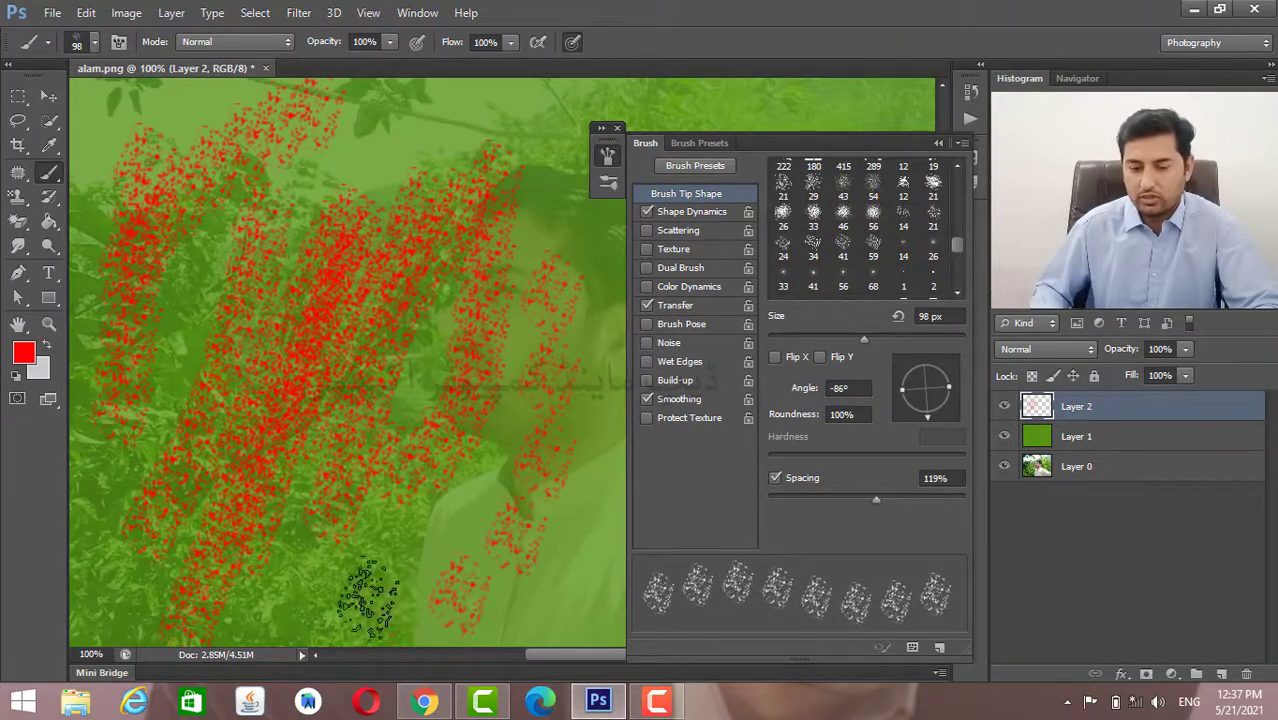
key("ctrl+alt+z")
key("ctrl+alt+z")
key("ctrl+alt+z")
key("ctrl+alt+z")
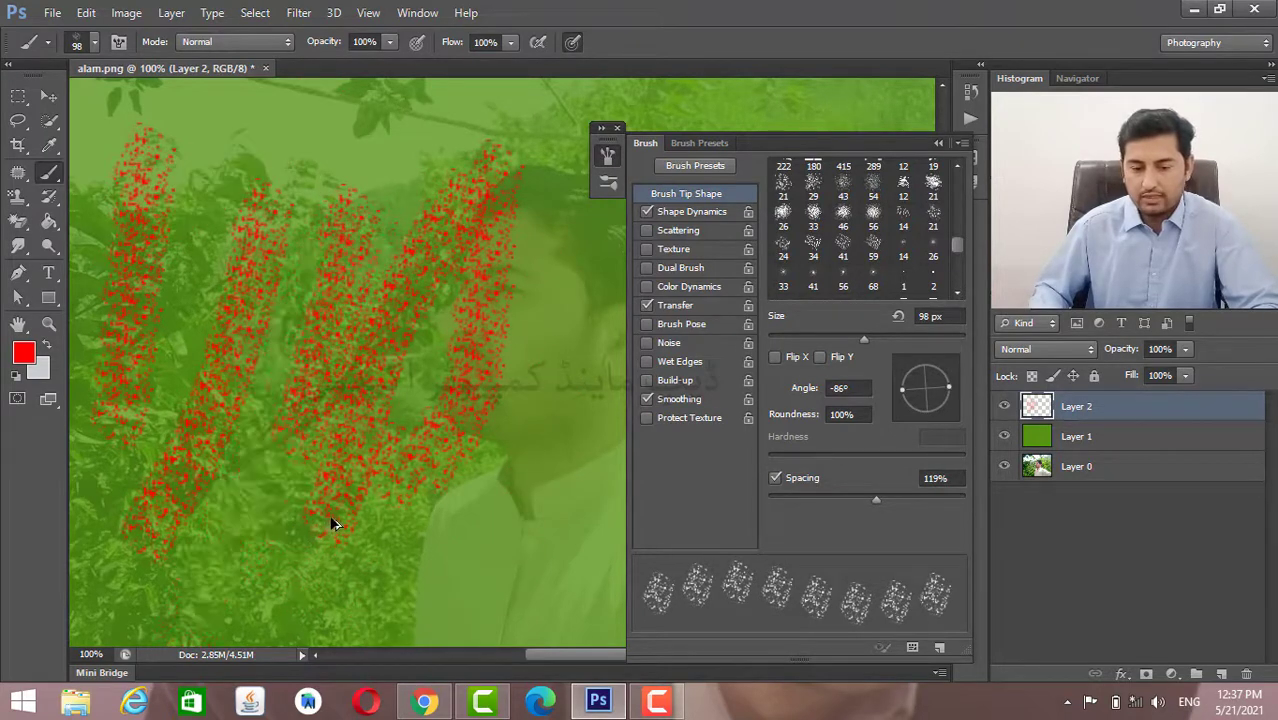
key("ctrl+alt+z")
key("ctrl+alt+z")
key("ctrl+alt+z")
key("ctrl+alt+z")
left_click_drag(480, 112, 415, 485)
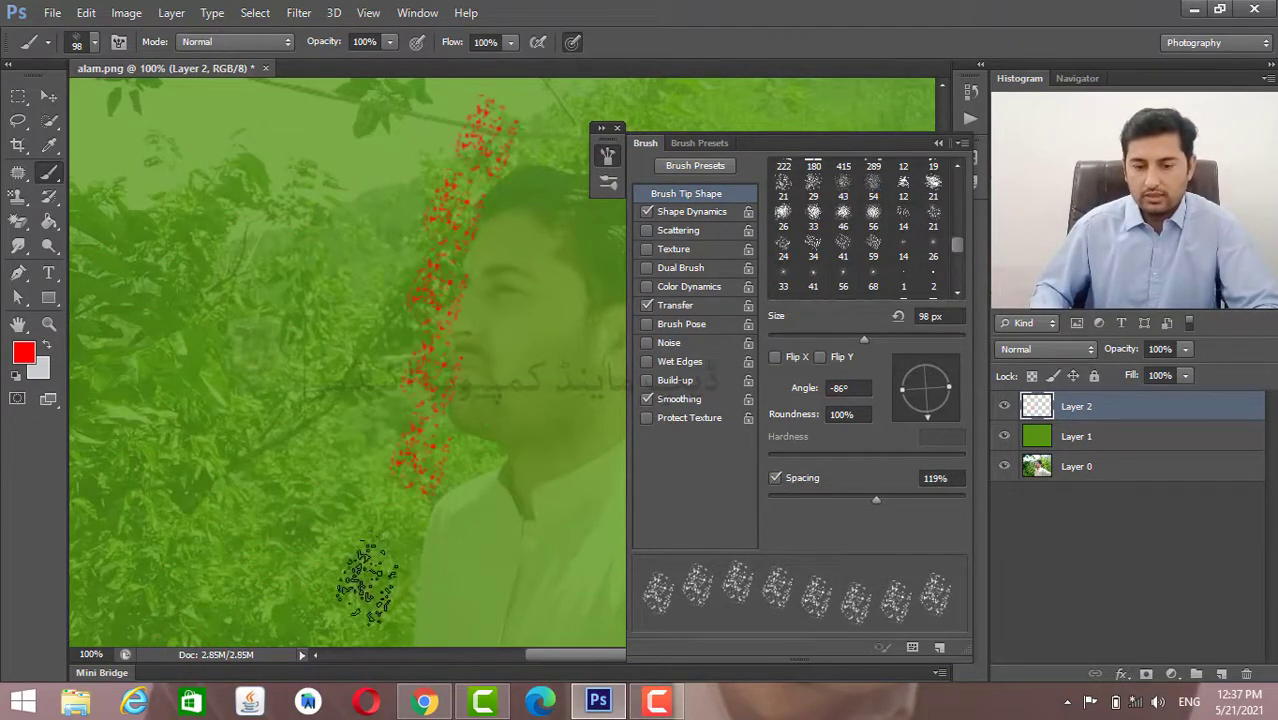
left_click_drag(366, 585, 320, 605)
Set Shape Dynamics minimum diameter around 27%, size jitter 14%, and tip spacing 1%.
left_click(716, 208)
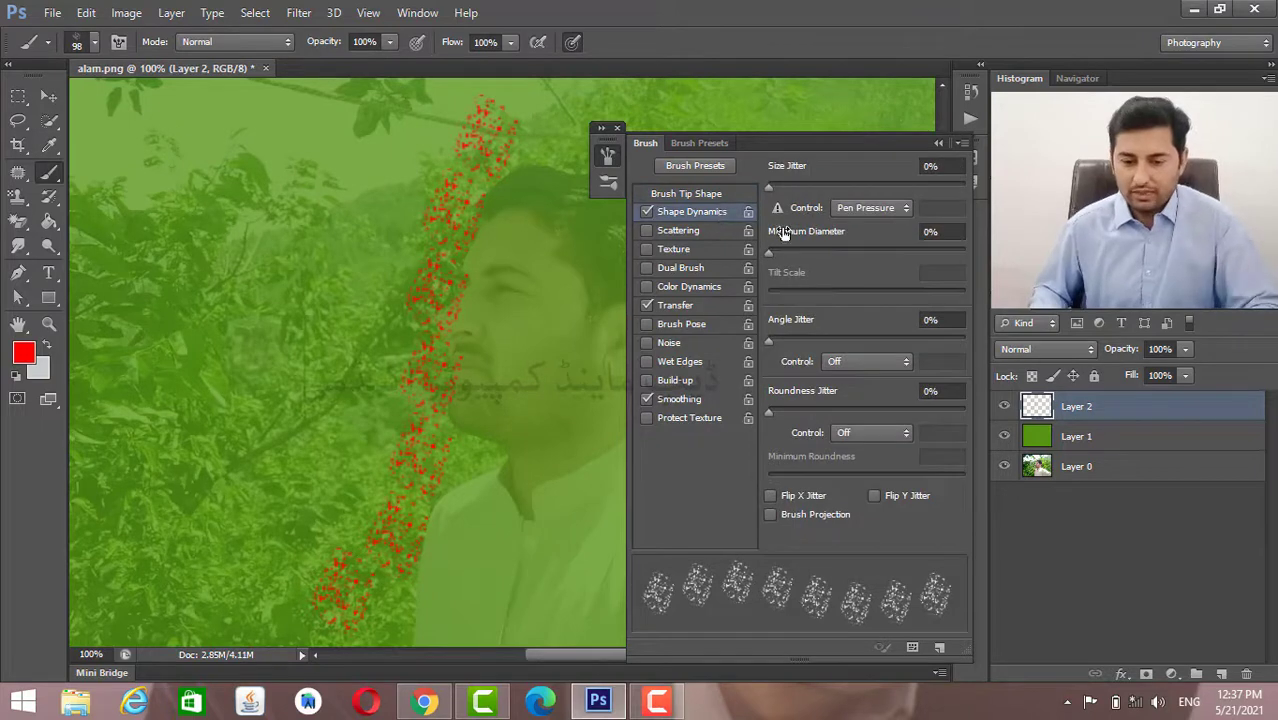
left_click_drag(796, 256, 822, 262)
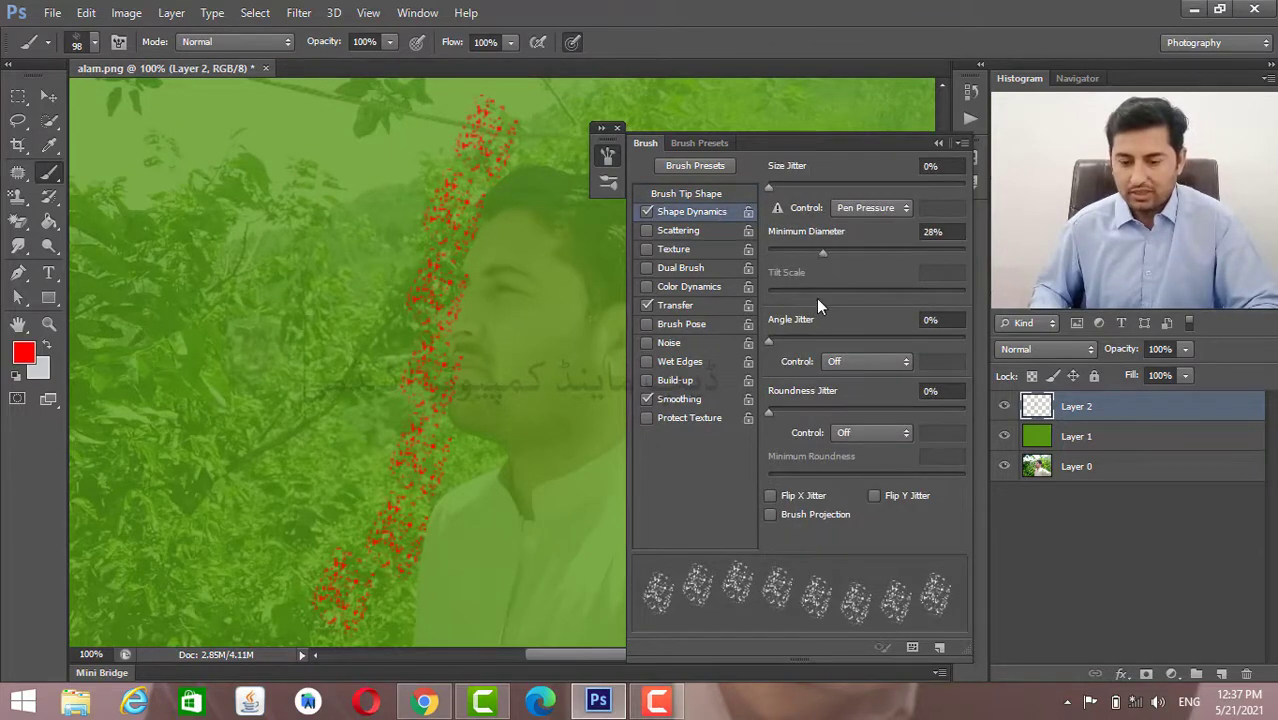
left_click(712, 194)
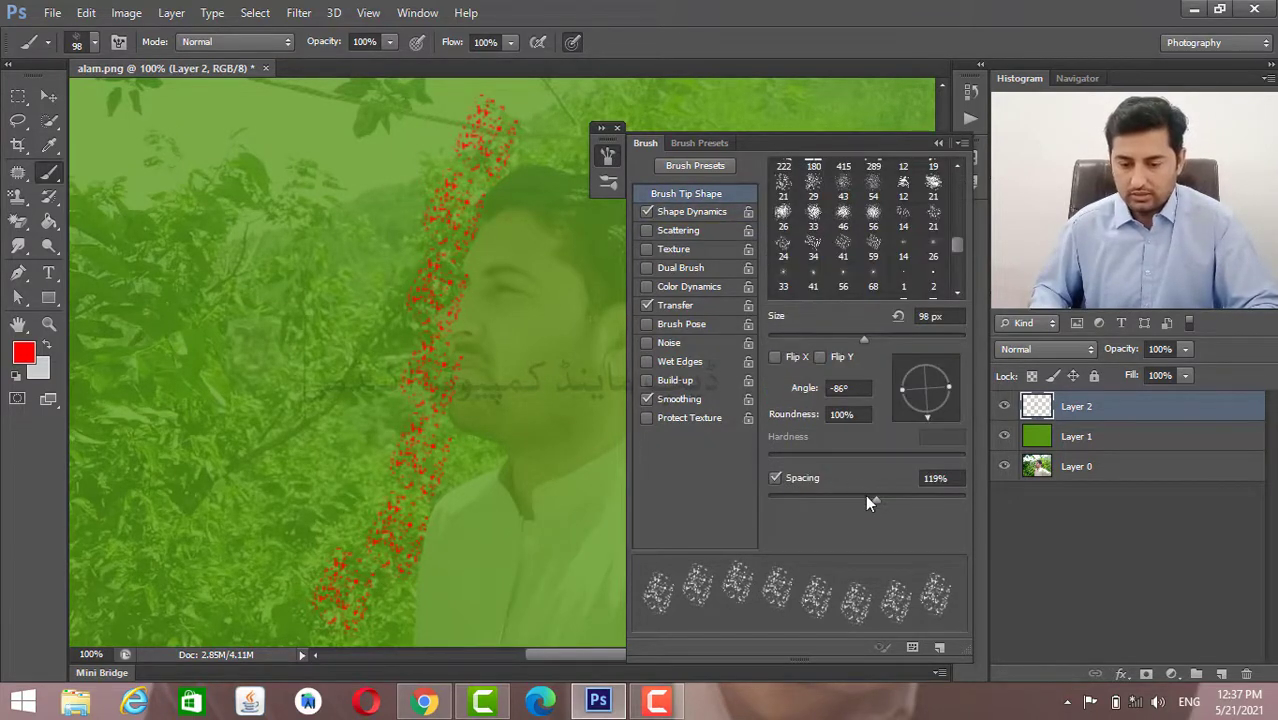
mouse_move(865, 494)
left_mouse_down()
mouse_move(882, 502)
mouse_move(769, 500)
left_mouse_up()
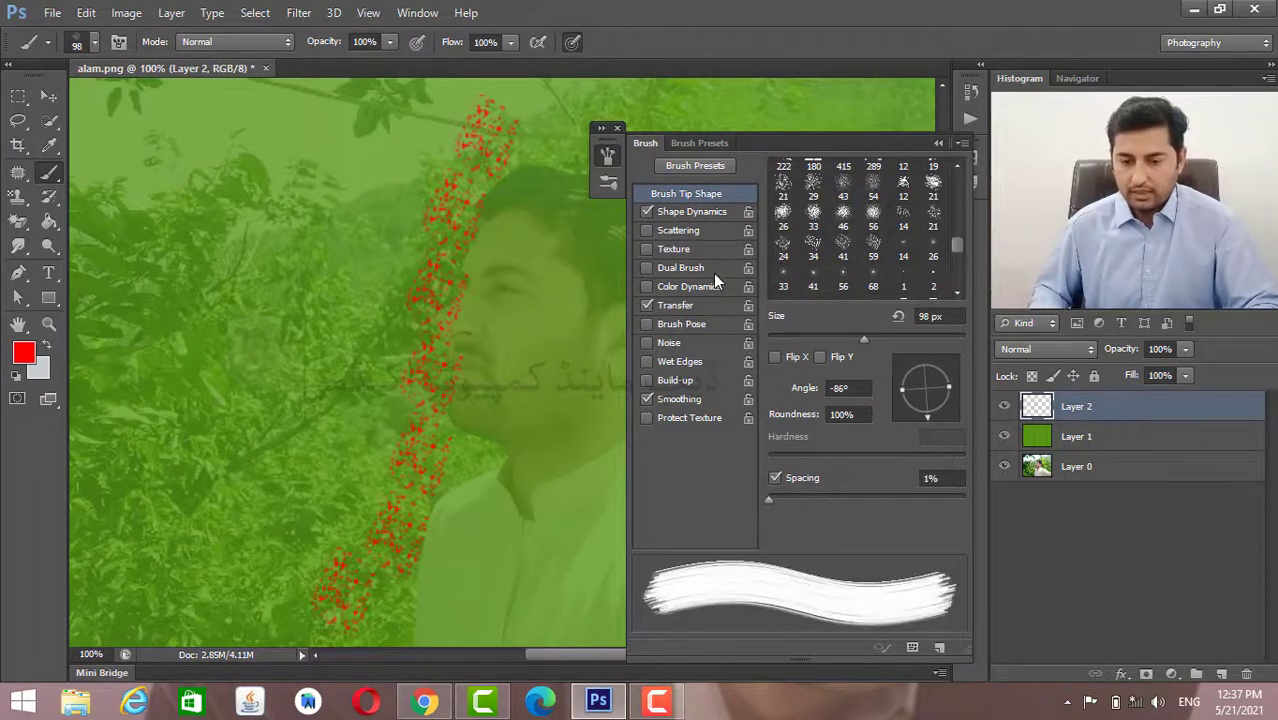
left_click(705, 218)
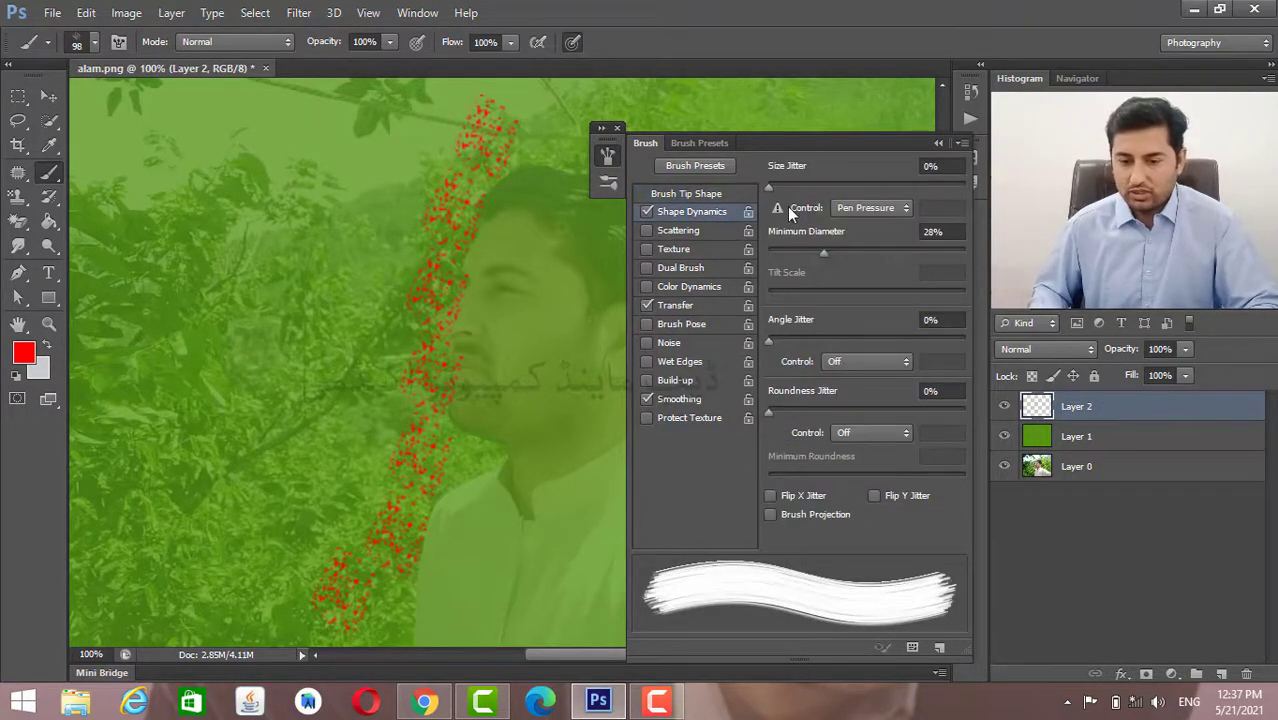
mouse_move(767, 186)
left_mouse_down()
mouse_move(861, 182)
mouse_move(795, 187)
left_mouse_up()
left_click_drag(817, 252, 859, 252)
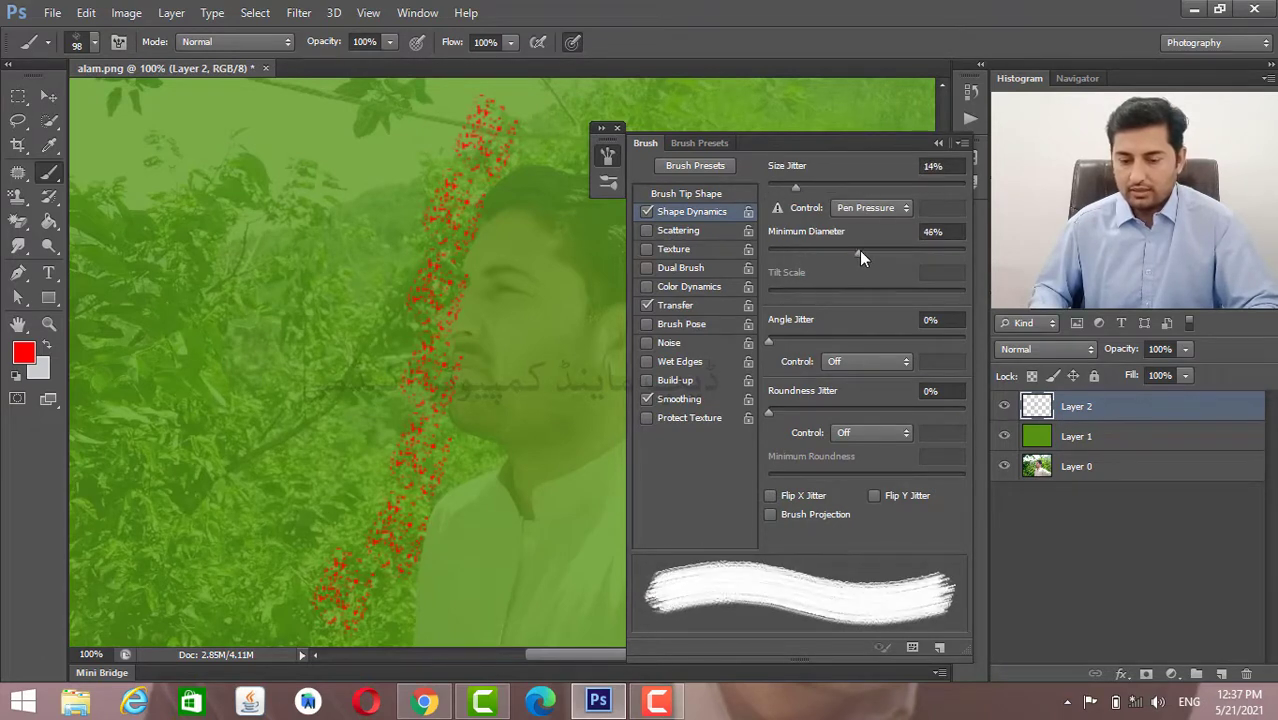
Enable Scattering at 157%, then paint and undo two scattered red test strokes.
left_click(705, 232)
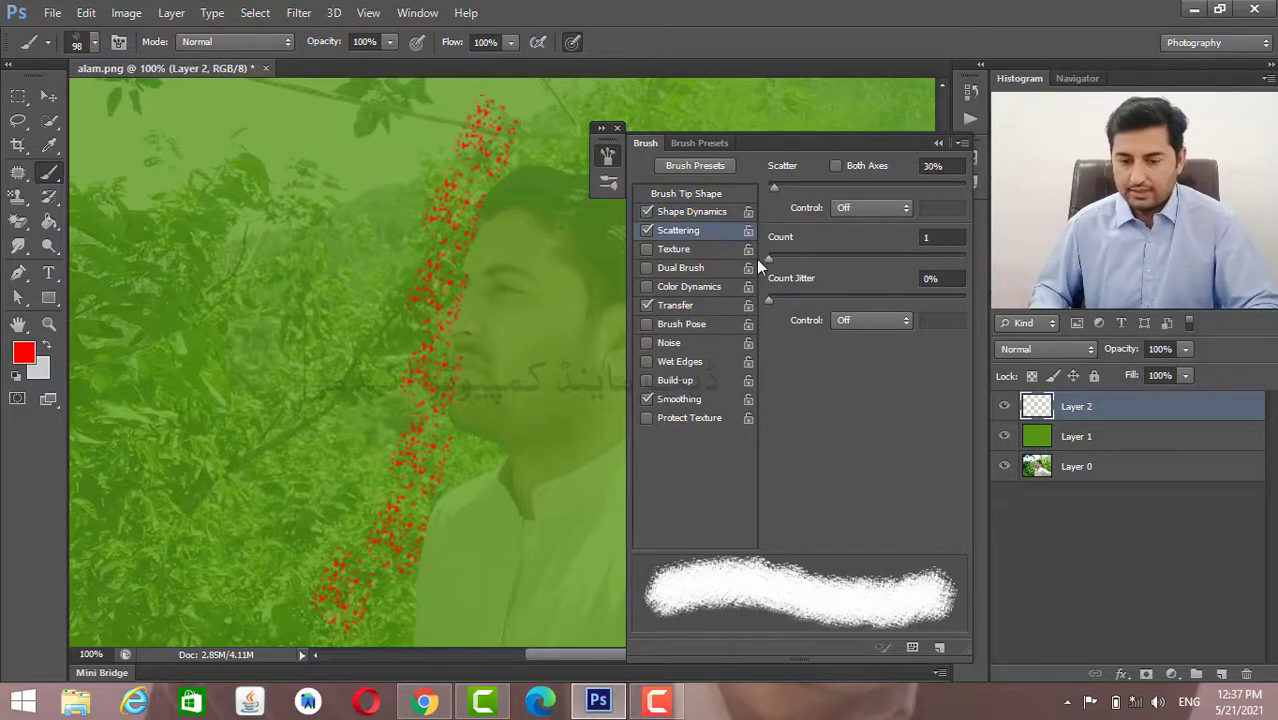
mouse_move(775, 187)
left_mouse_down()
mouse_move(914, 186)
mouse_move(798, 183)
left_mouse_up()
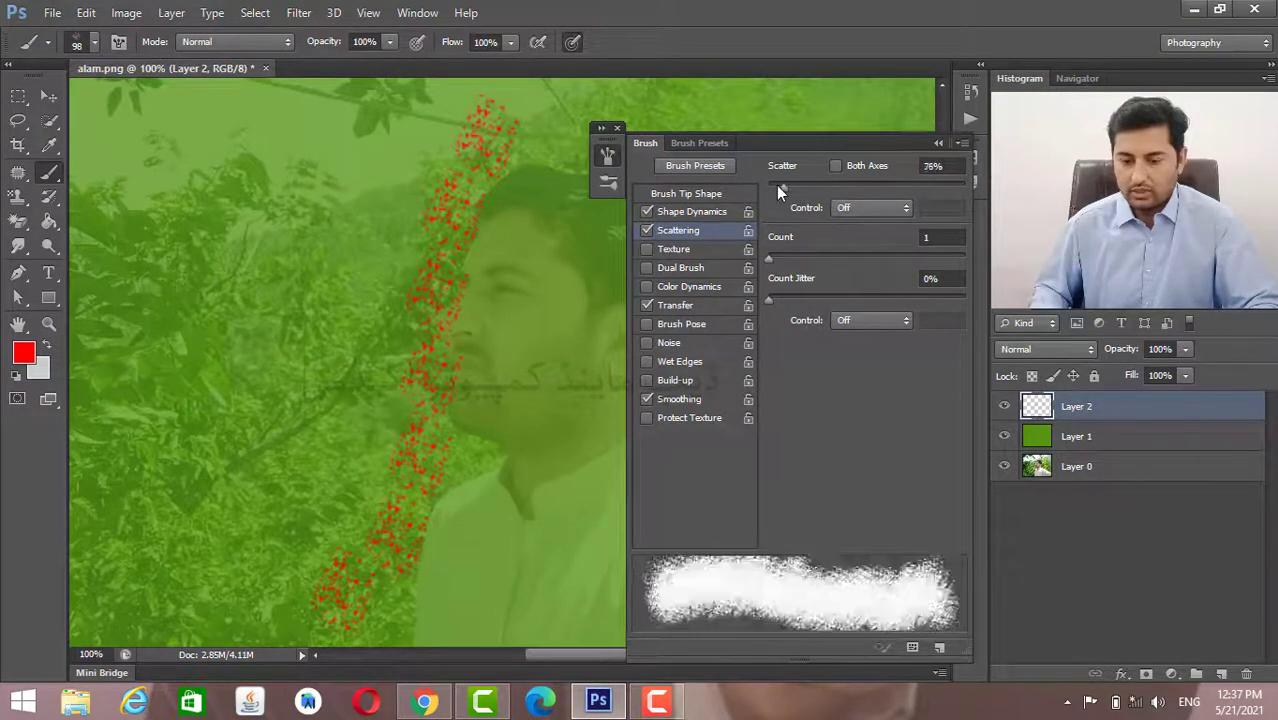
left_click_drag(470, 170, 280, 440)
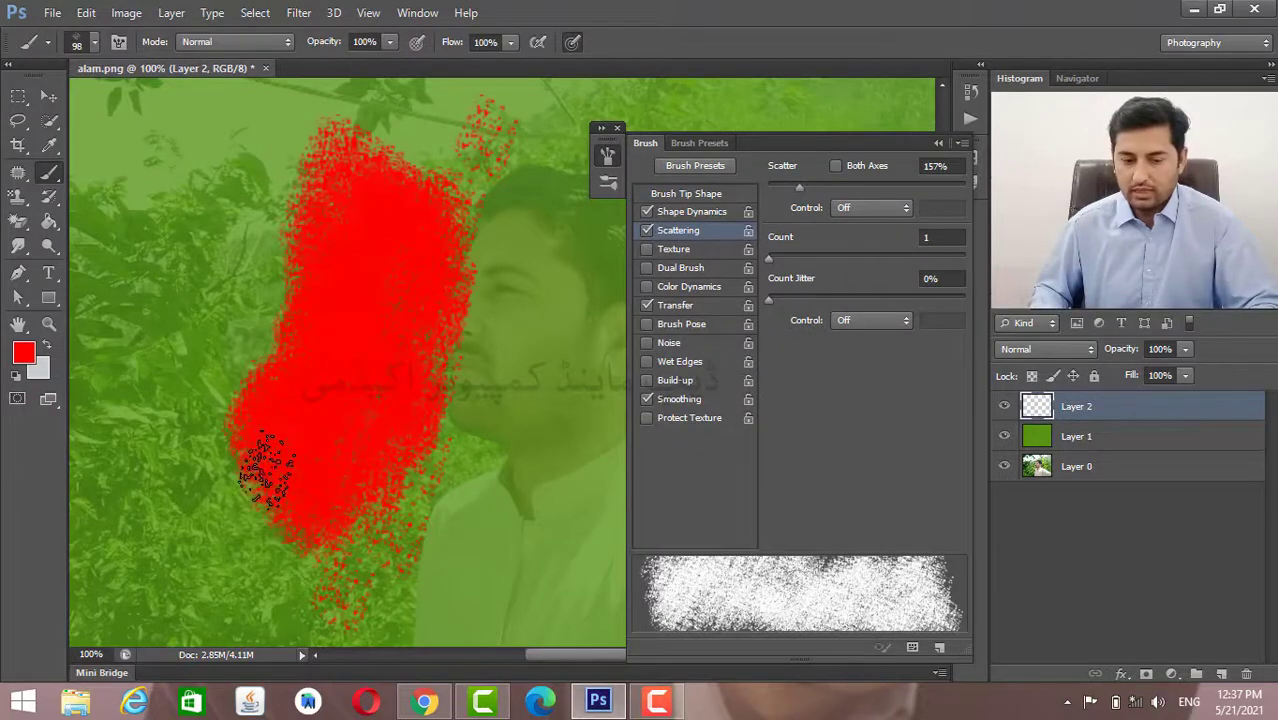
key("ctrl+z")
key("ctrl+z")
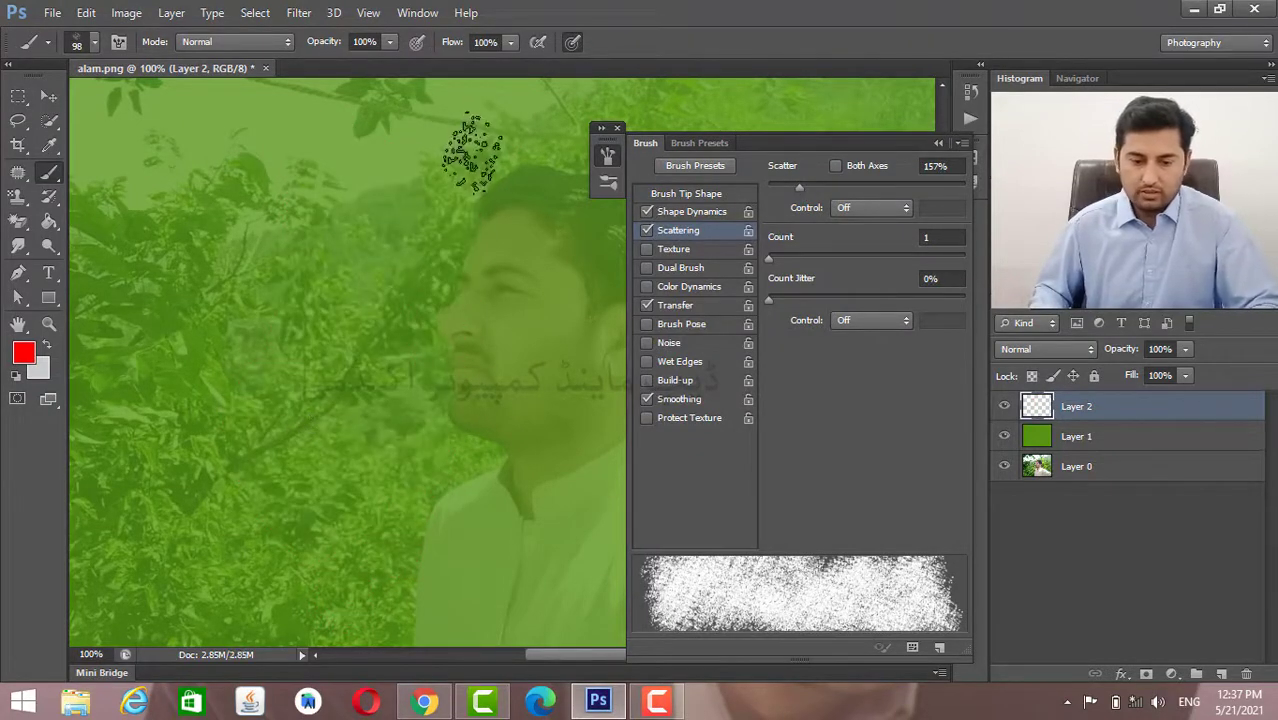
mouse_move(471, 143)
left_mouse_down()
mouse_move(357, 448)
mouse_move(272, 452)
left_mouse_up()
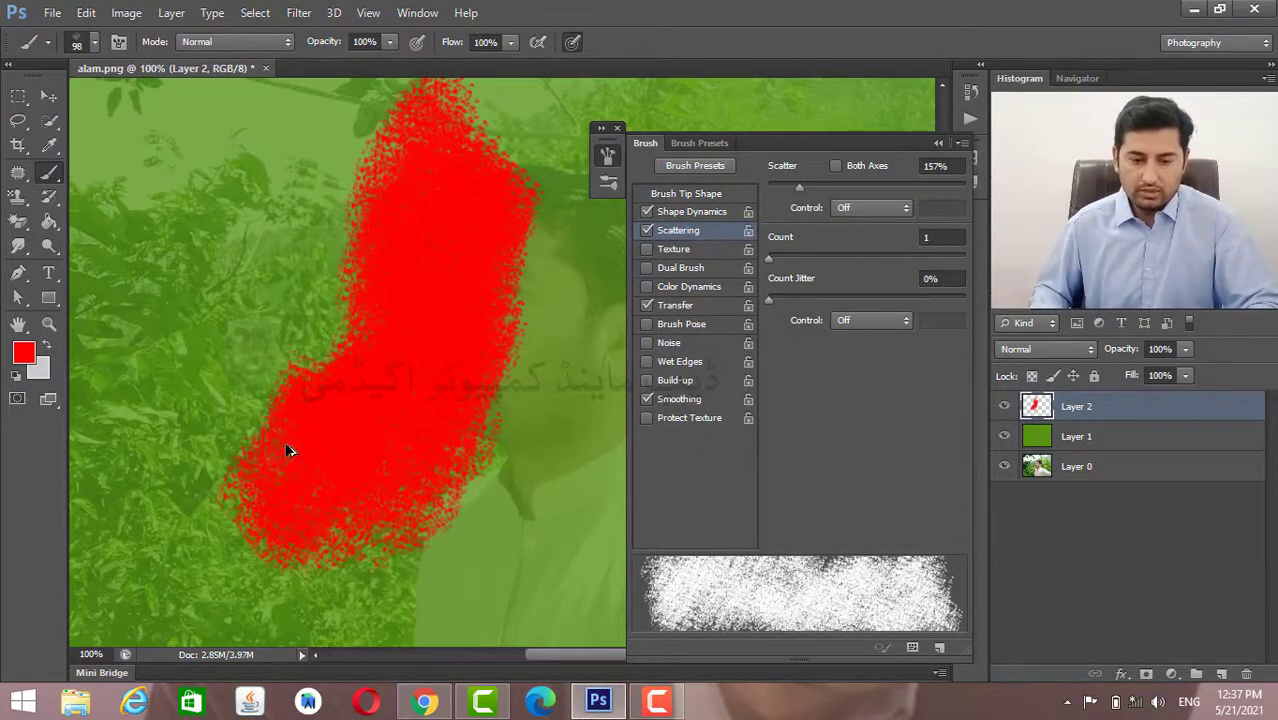
key("ctrl+z")
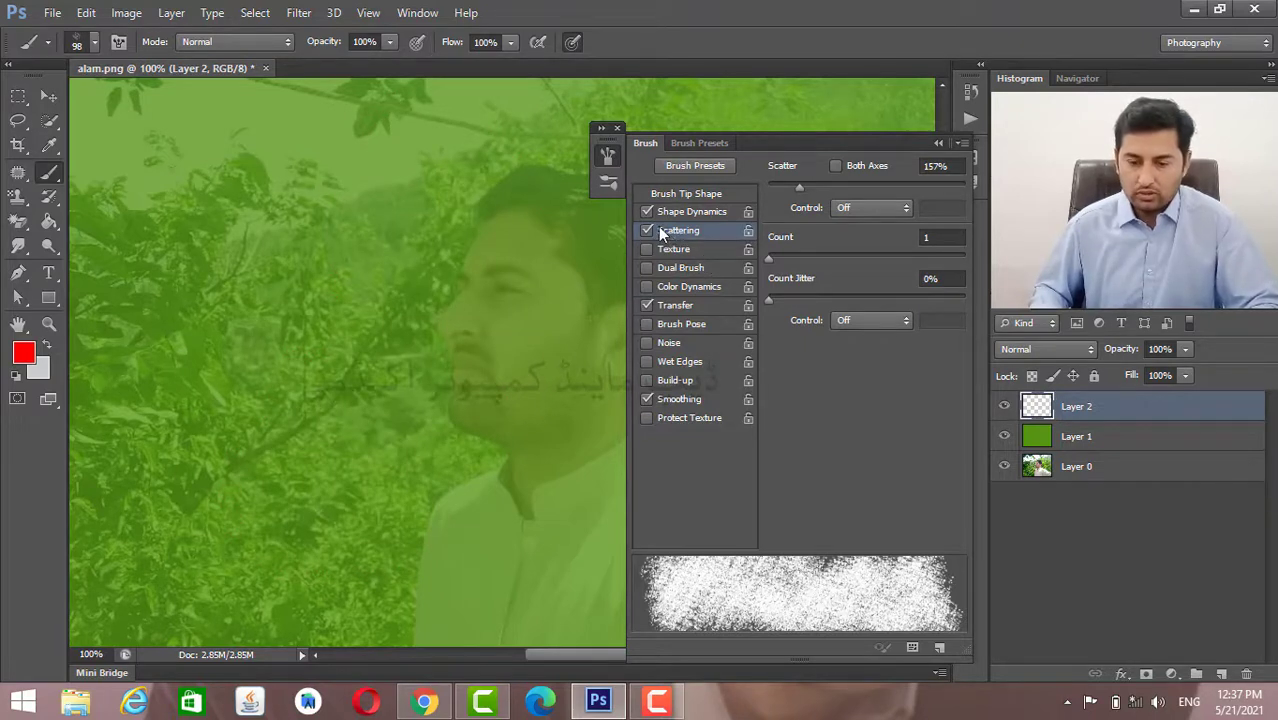
Replace Scattering with Texture on the brush and choose a different texture pattern.
left_click(646, 230)
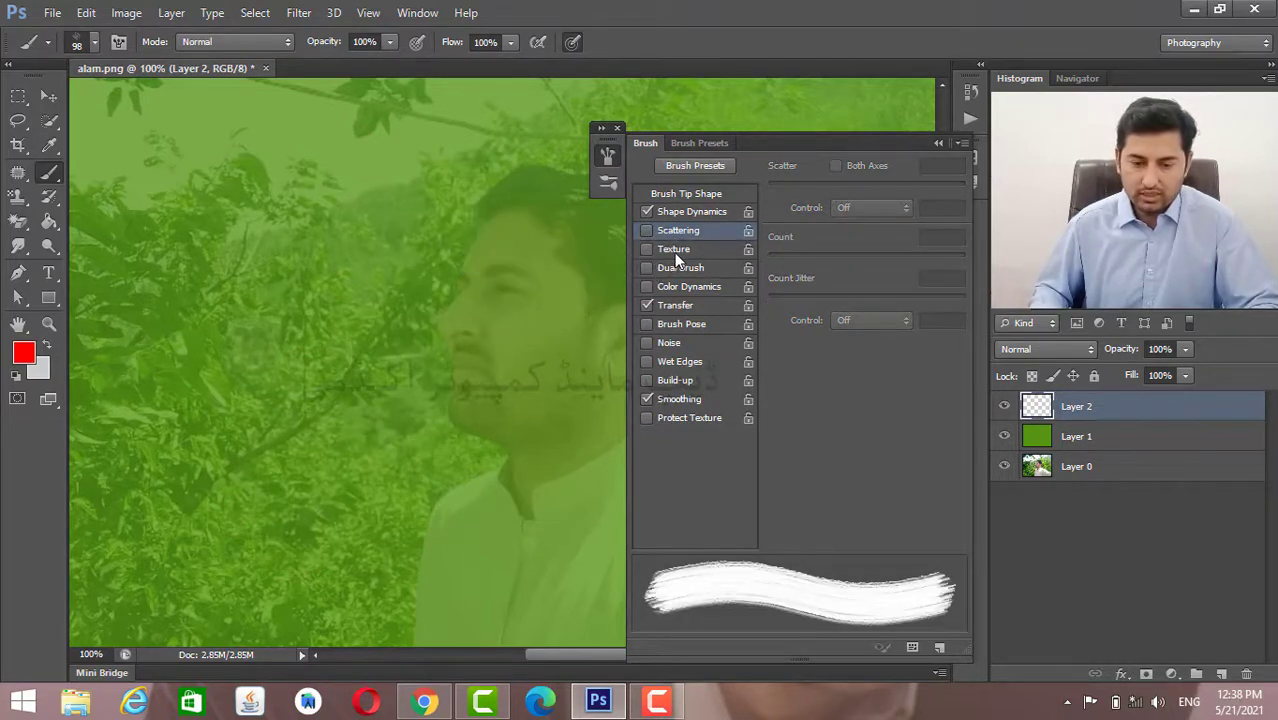
left_click(674, 250)
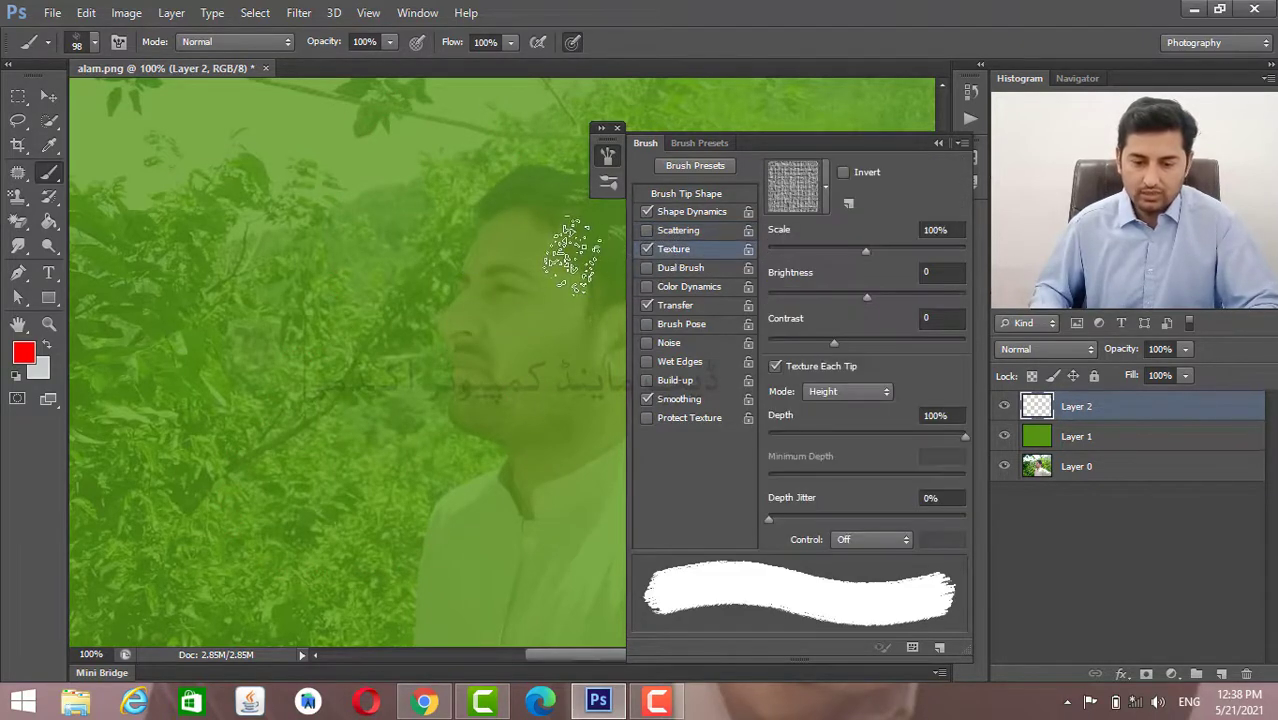
left_click(825, 188)
left_click(770, 245)
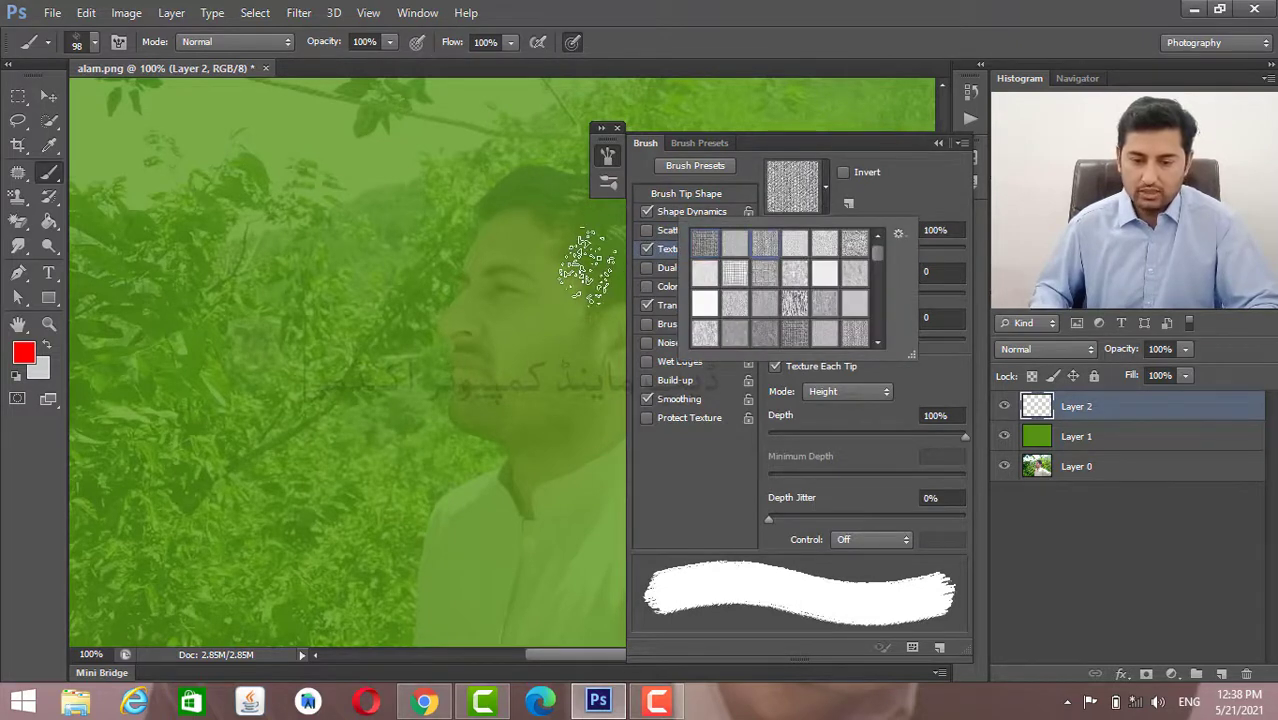
Paint two textured red test strokes, undo both, and put away the Brush panel.
left_click_drag(482, 185, 255, 370)
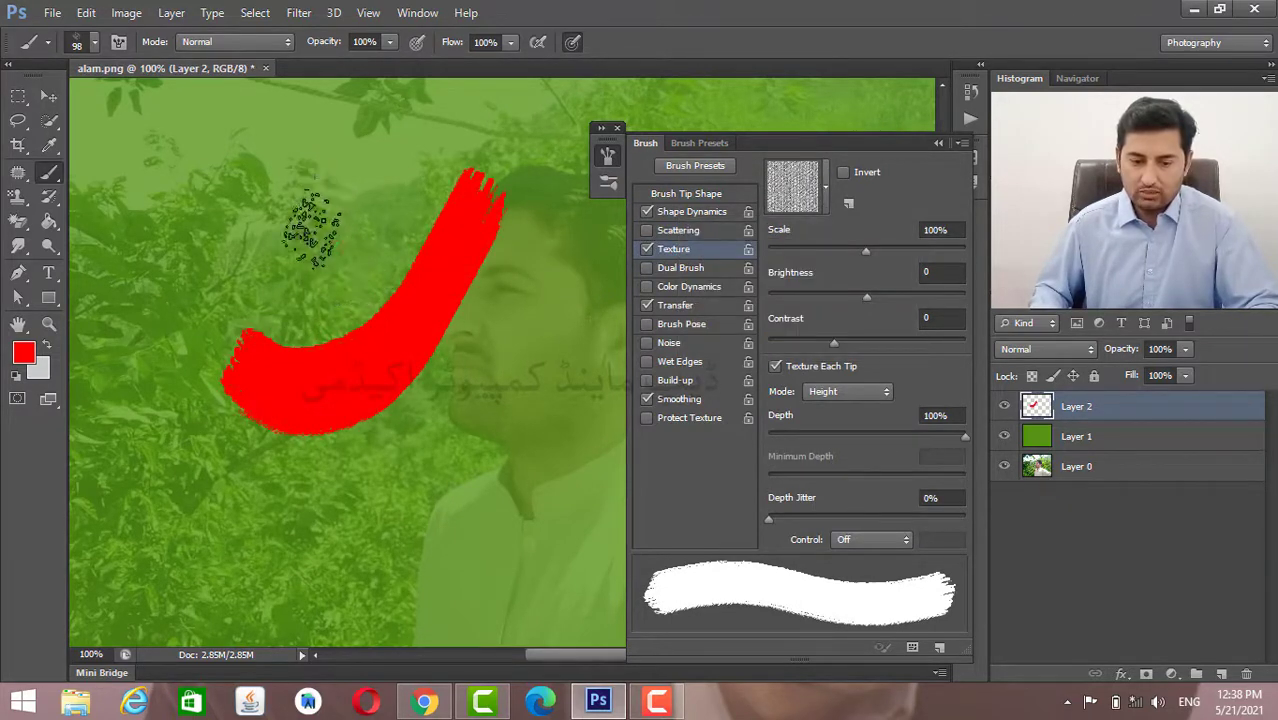
left_click_drag(330, 190, 150, 230)
key("ctrl+alt+z")
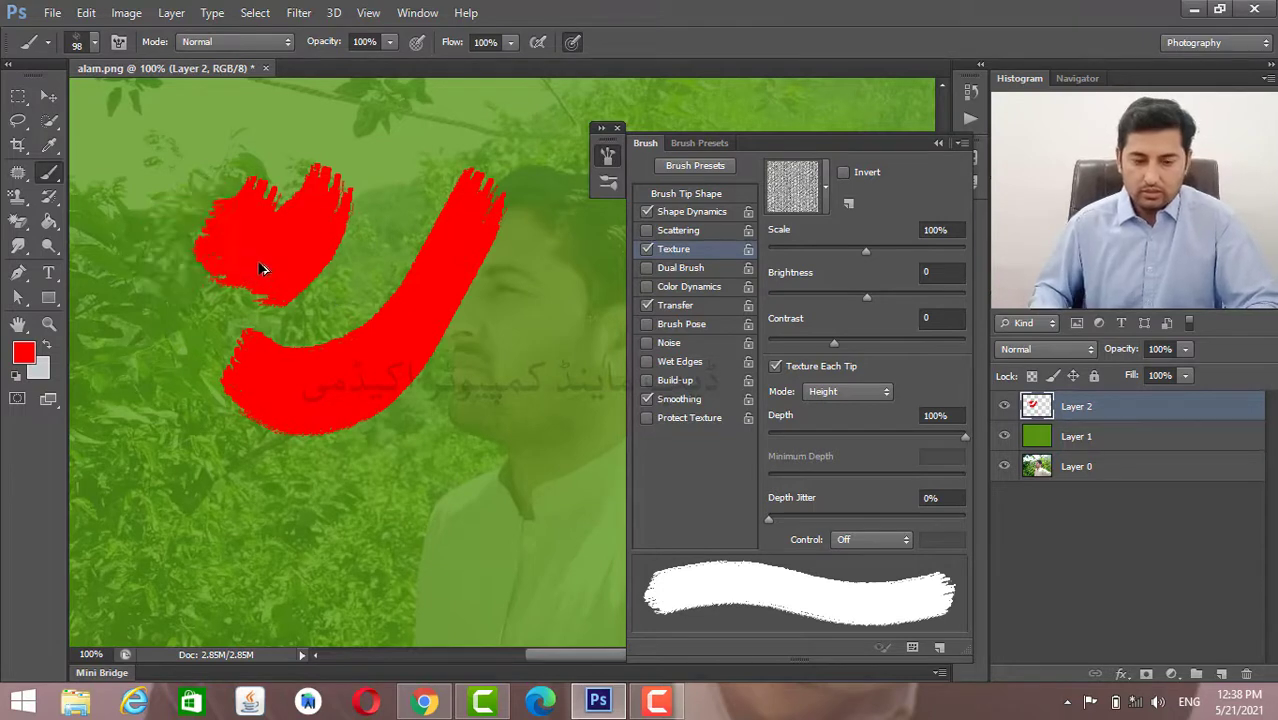
key("ctrl+alt+z")
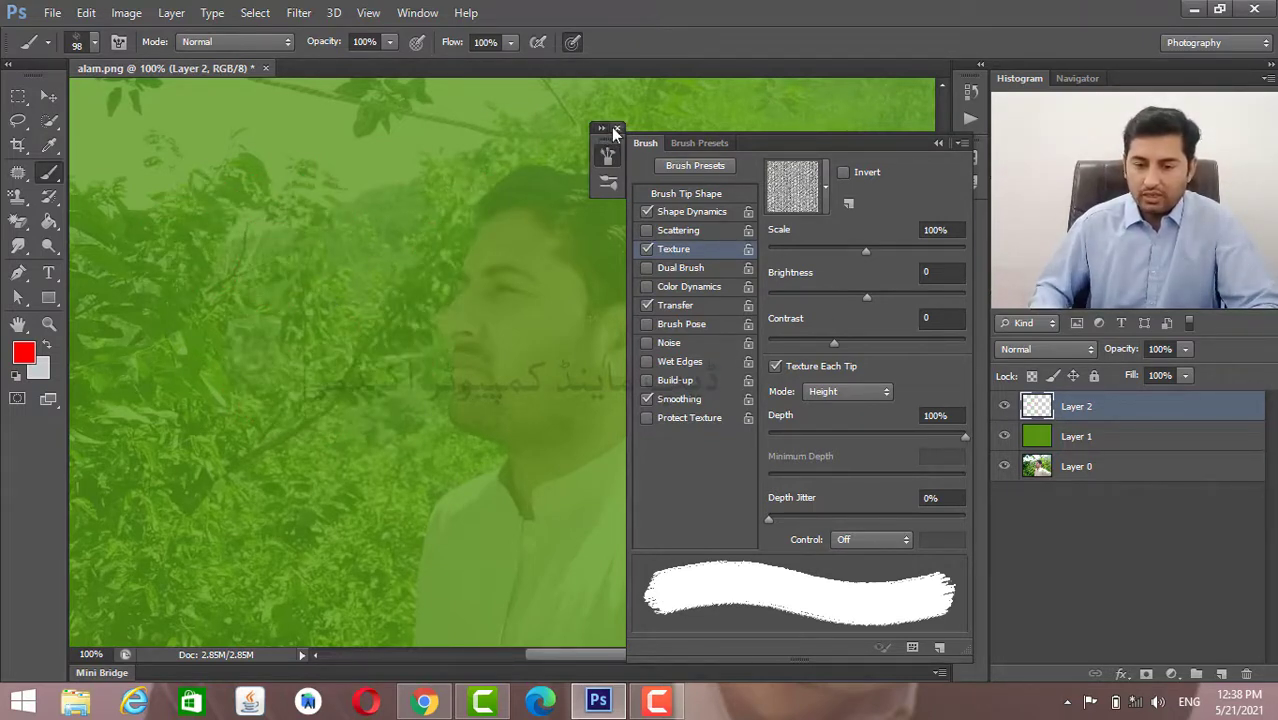
left_click_drag(617, 130, 970, 160)
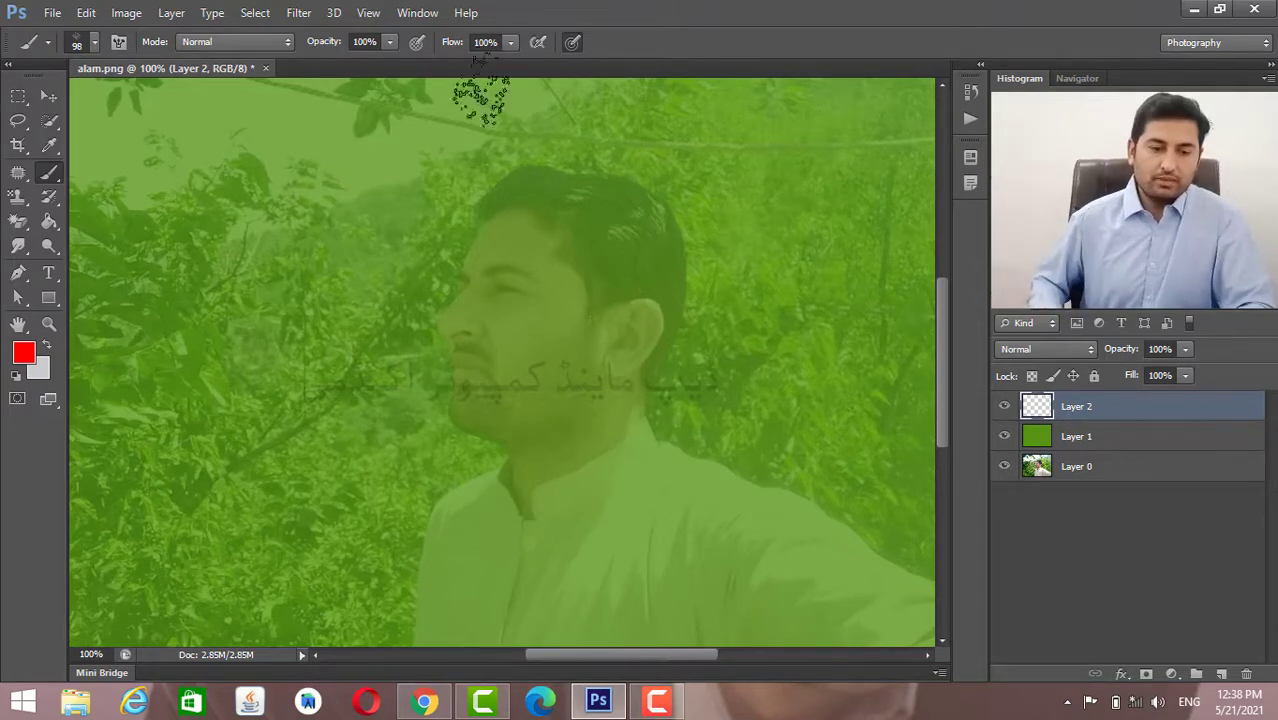
Browse the Desktop in the File > Open dialog, then cancel without opening an image.
left_click(52, 12)
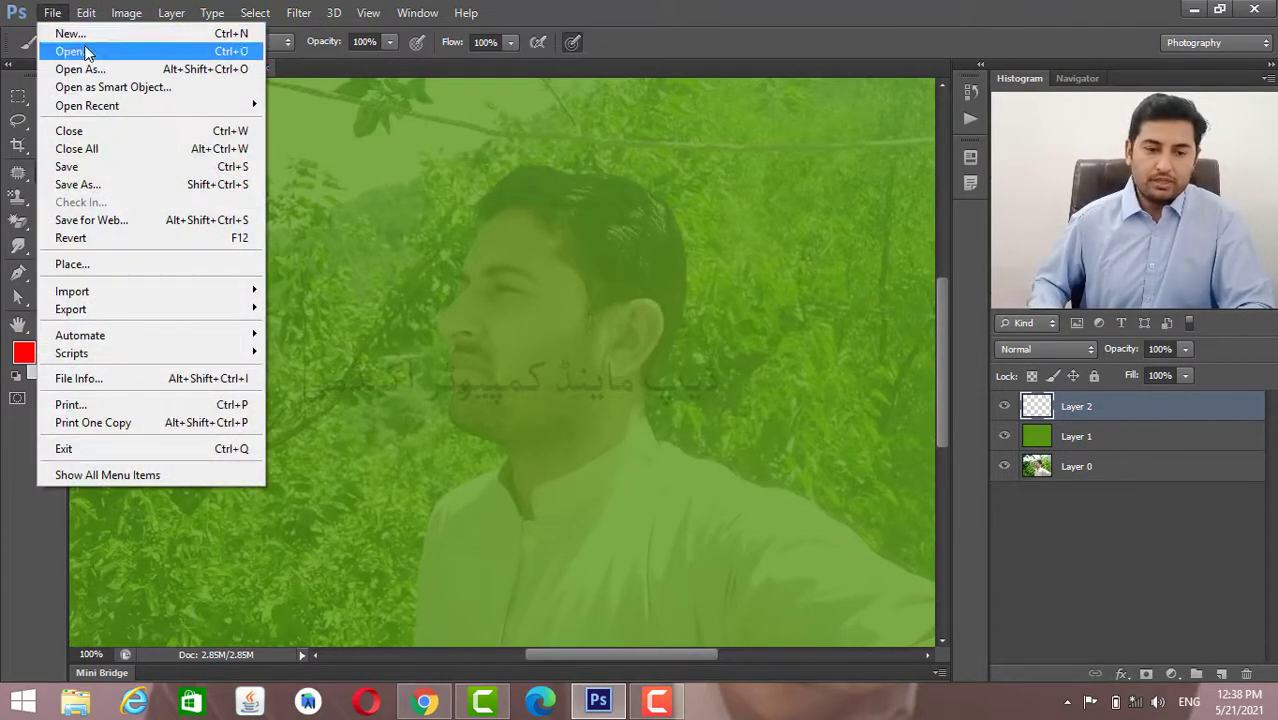
left_click(86, 52)
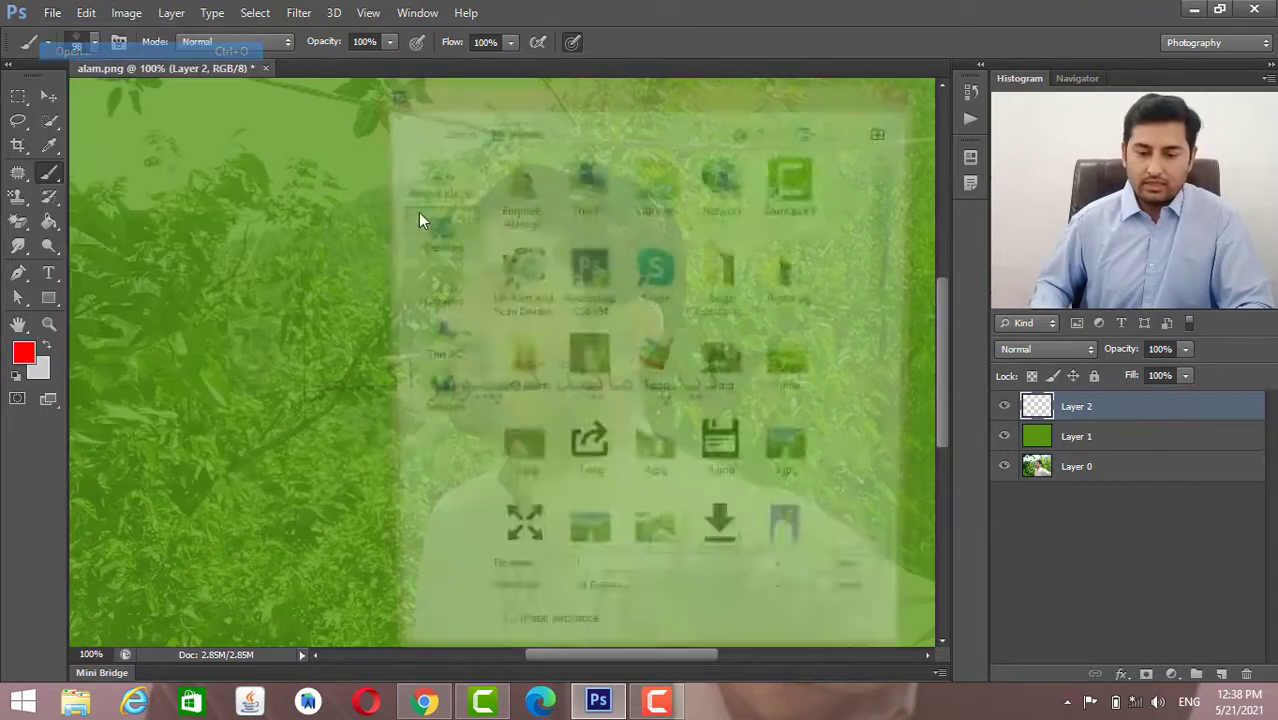
left_click_drag(887, 263, 882, 328)
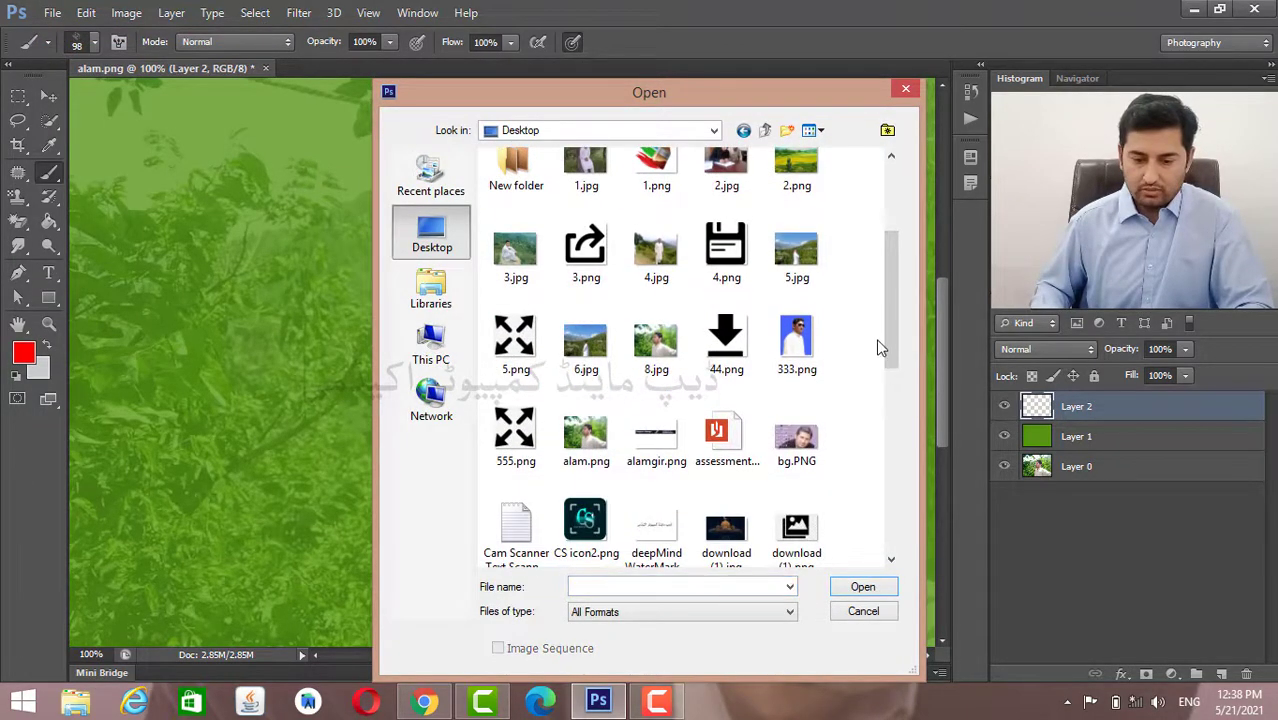
mouse_move(884, 320)
left_mouse_down()
mouse_move(884, 352)
mouse_move(886, 222)
left_mouse_up()
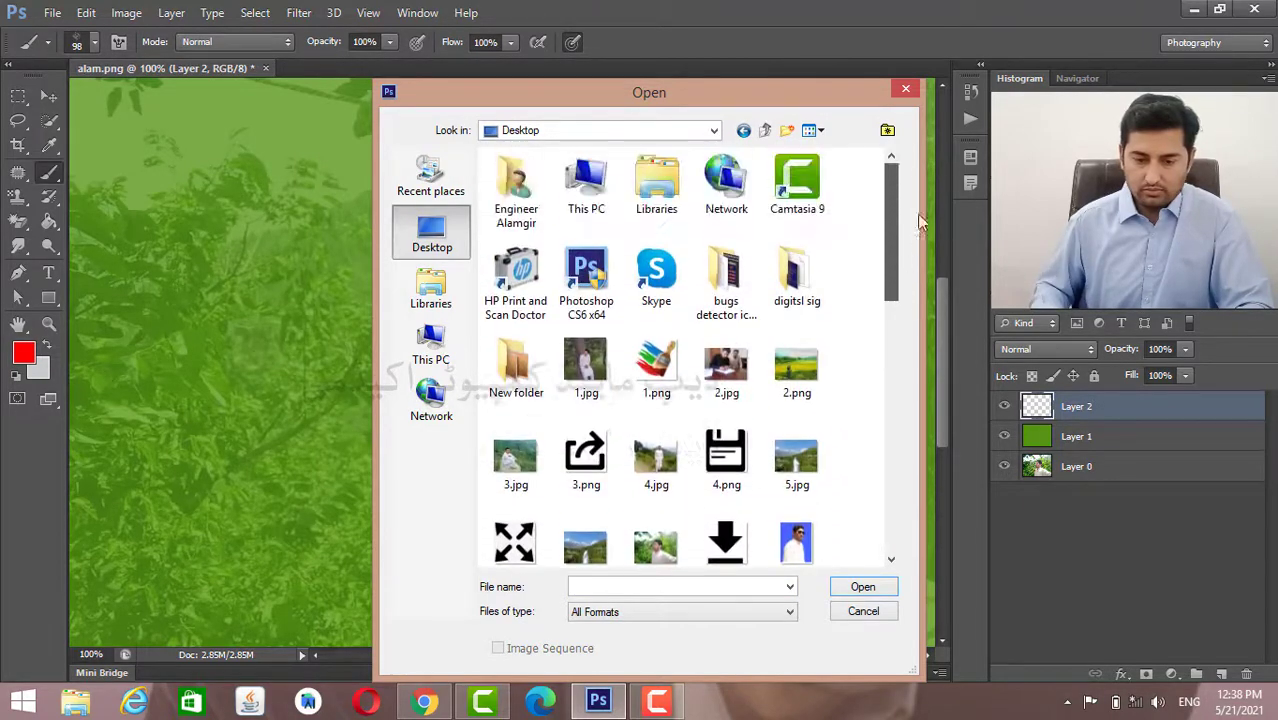
left_click(863, 612)
Find Untitled-1.png in New Volume (E:) > USB DATA and copy it.
left_click(1193, 9)
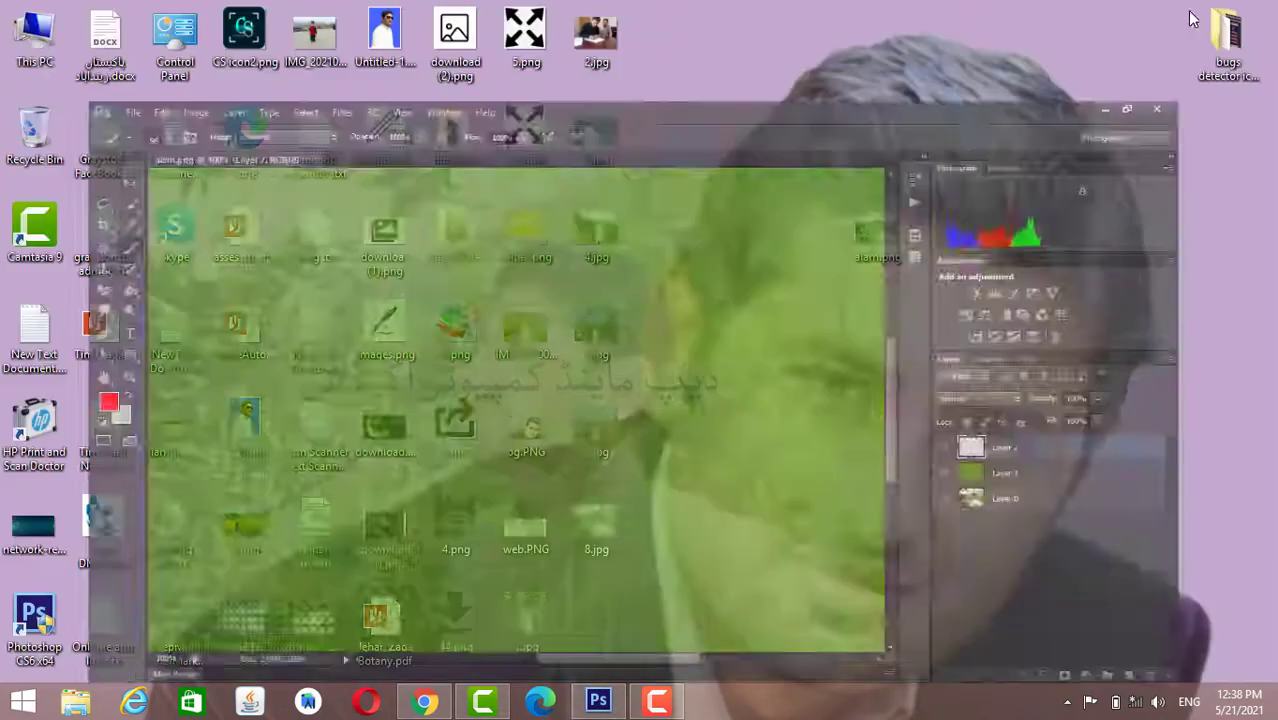
double_click(37, 30)
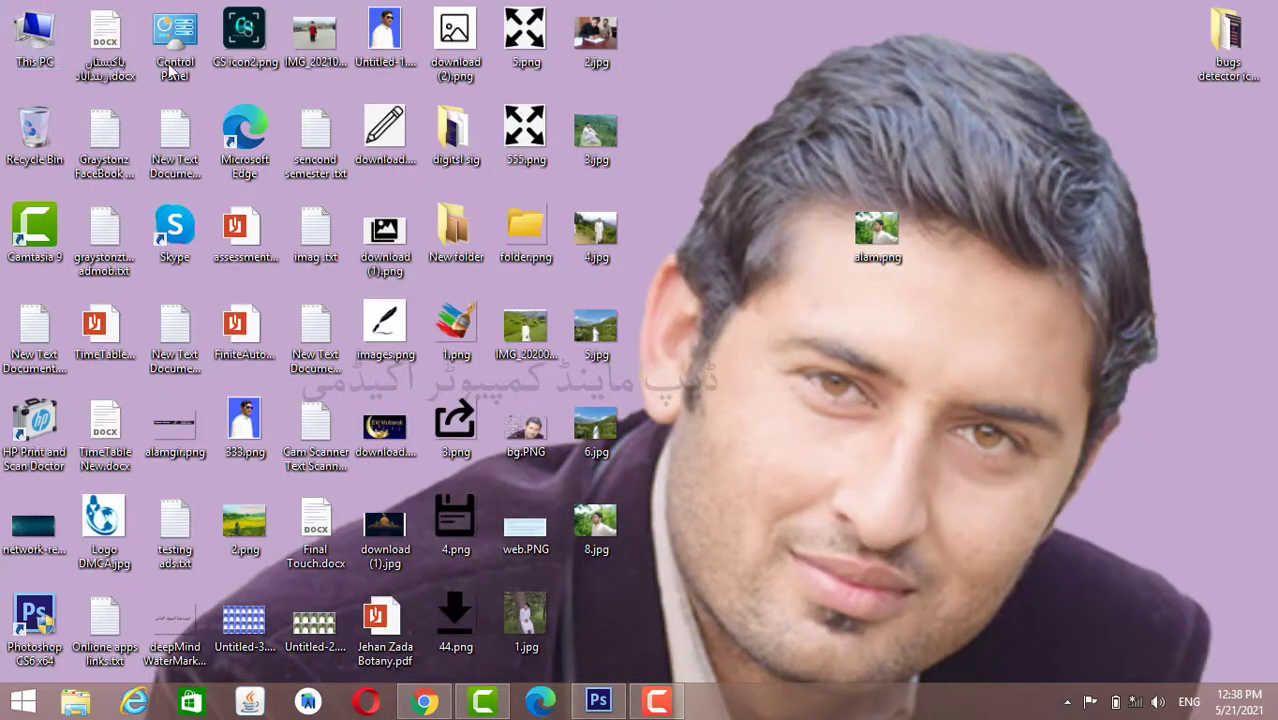
double_click(574, 253)
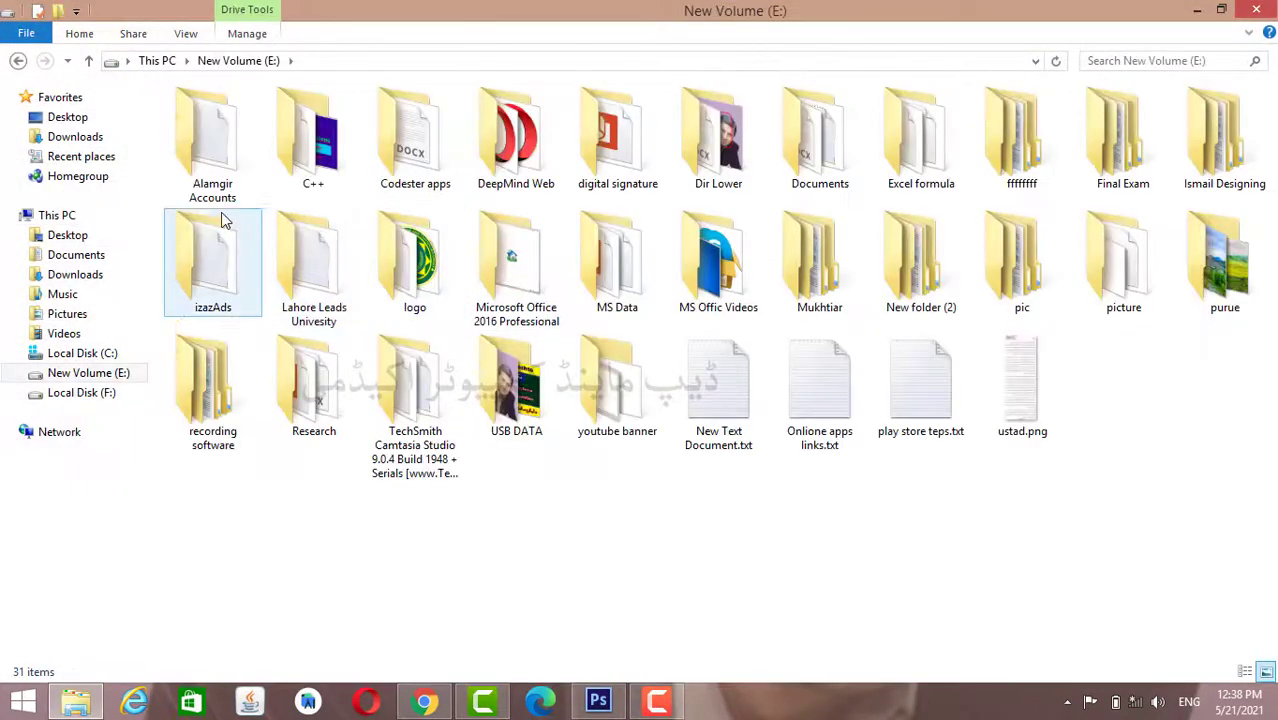
double_click(715, 170)
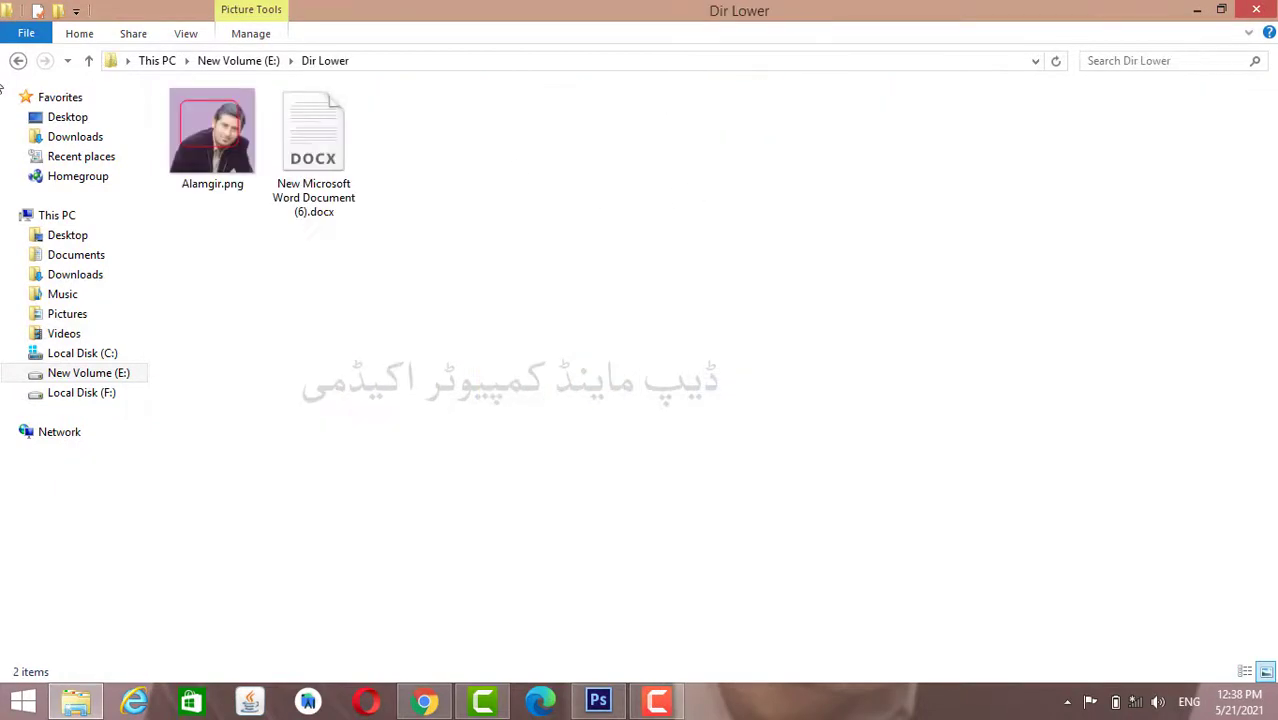
left_click(16, 62)
double_click(514, 398)
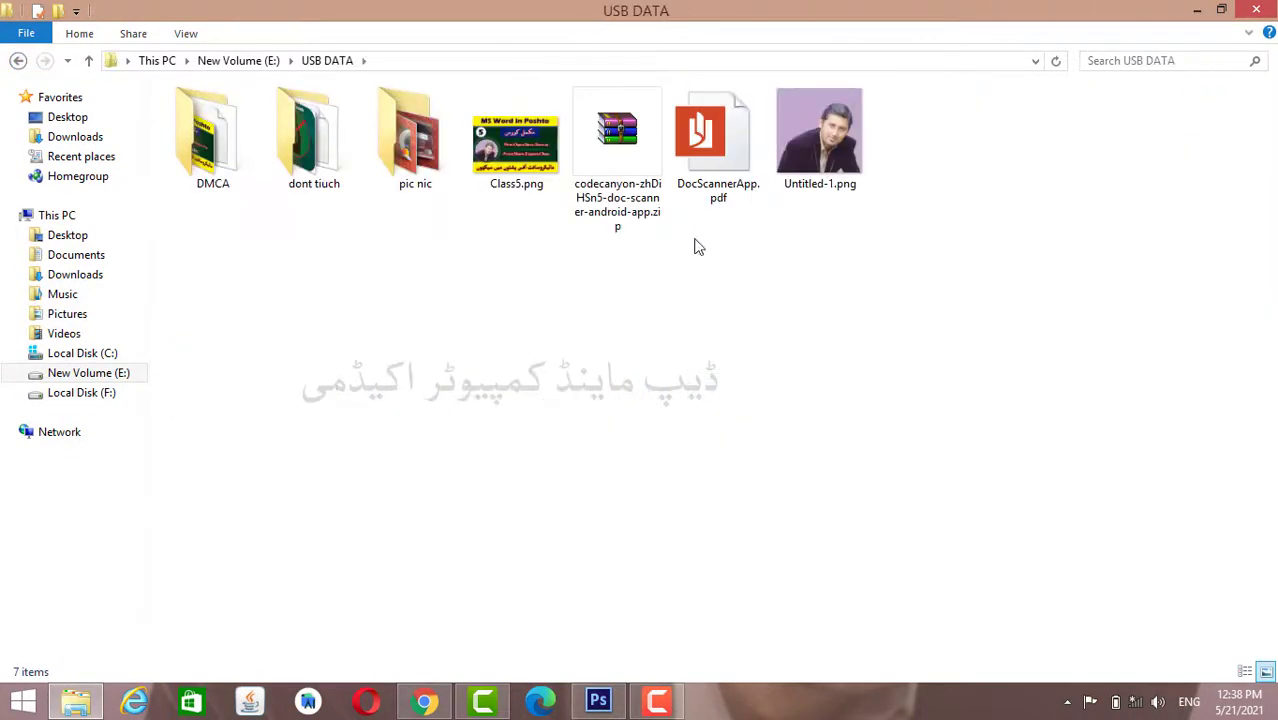
left_click(840, 171)
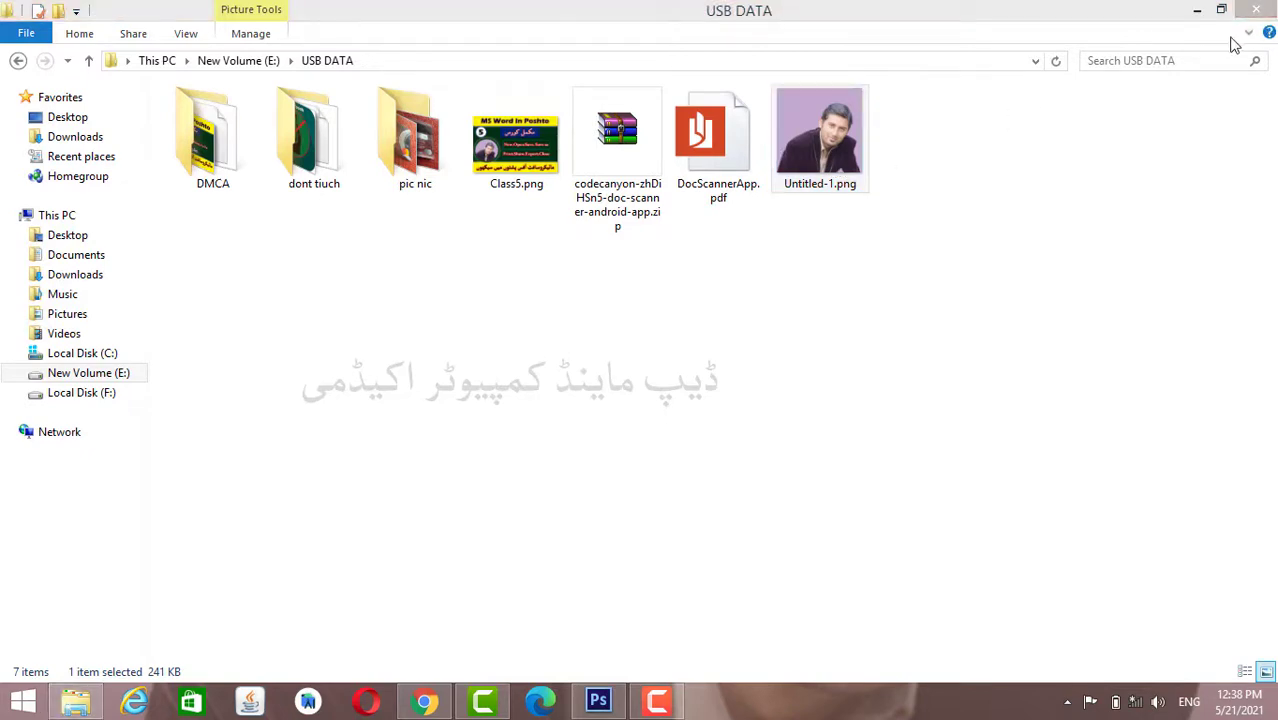
Paste Untitled-1.png onto the desktop, replacing the existing file, and return to Photoshop.
left_click(1254, 12)
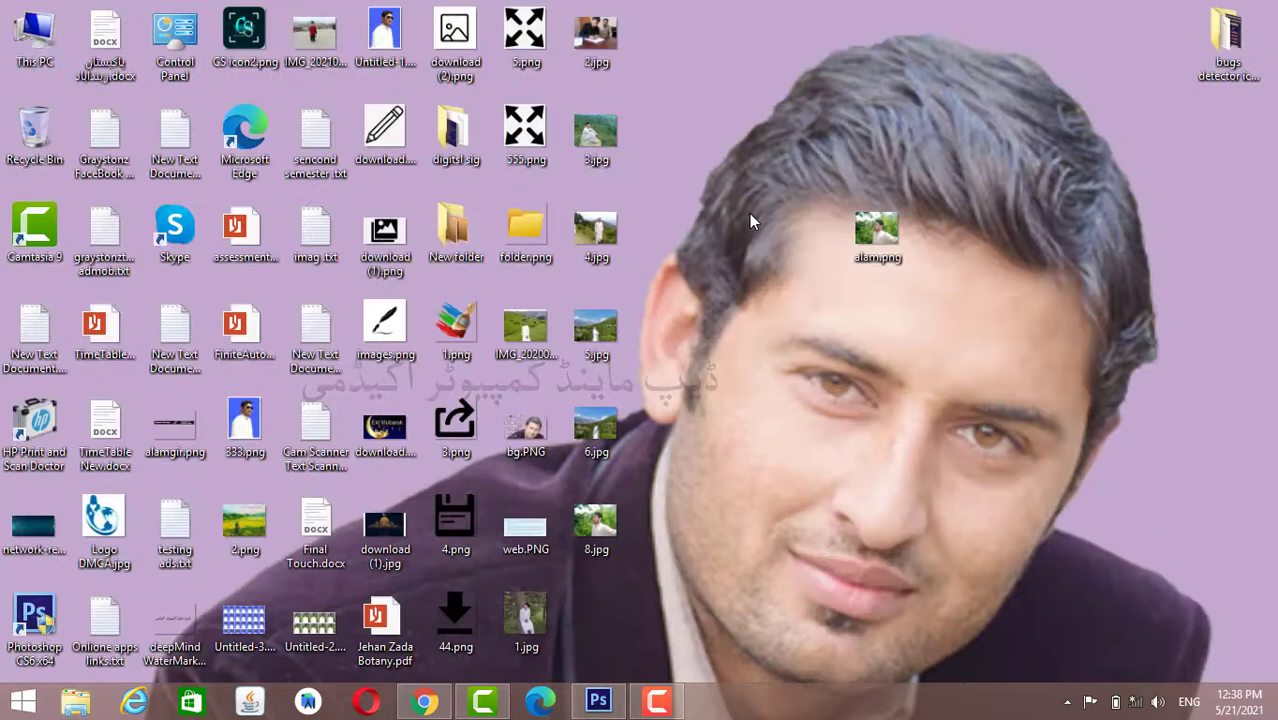
key("ctrl+v")
left_click(694, 204)
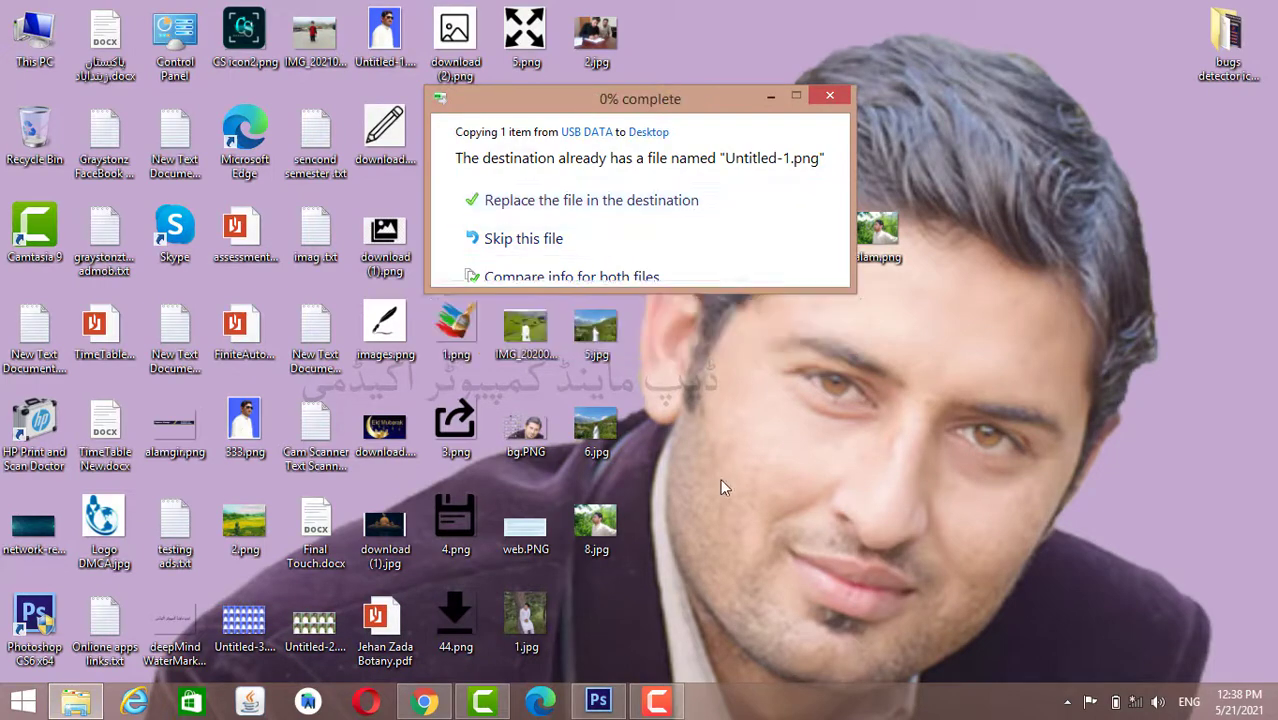
left_click(607, 700)
Open Untitled-1.png, zoom in to 200% to inspect it, then zoom back out.
left_click(55, 14)
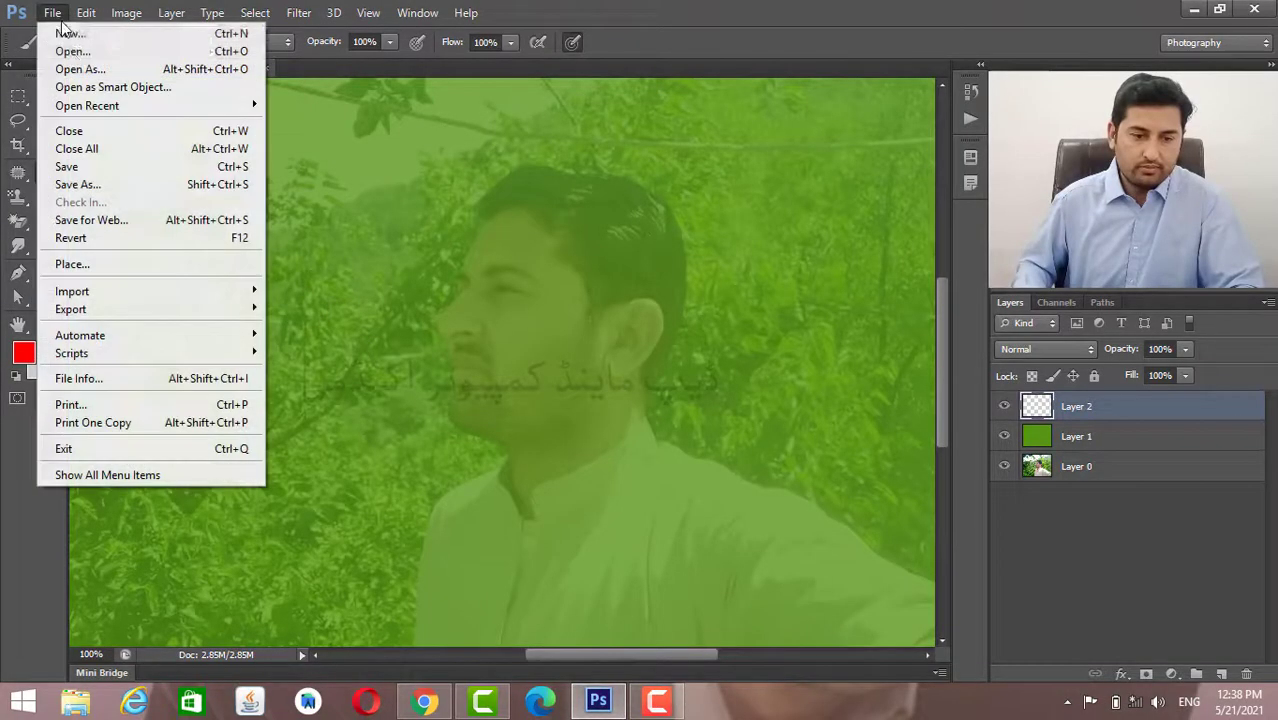
left_click(72, 51)
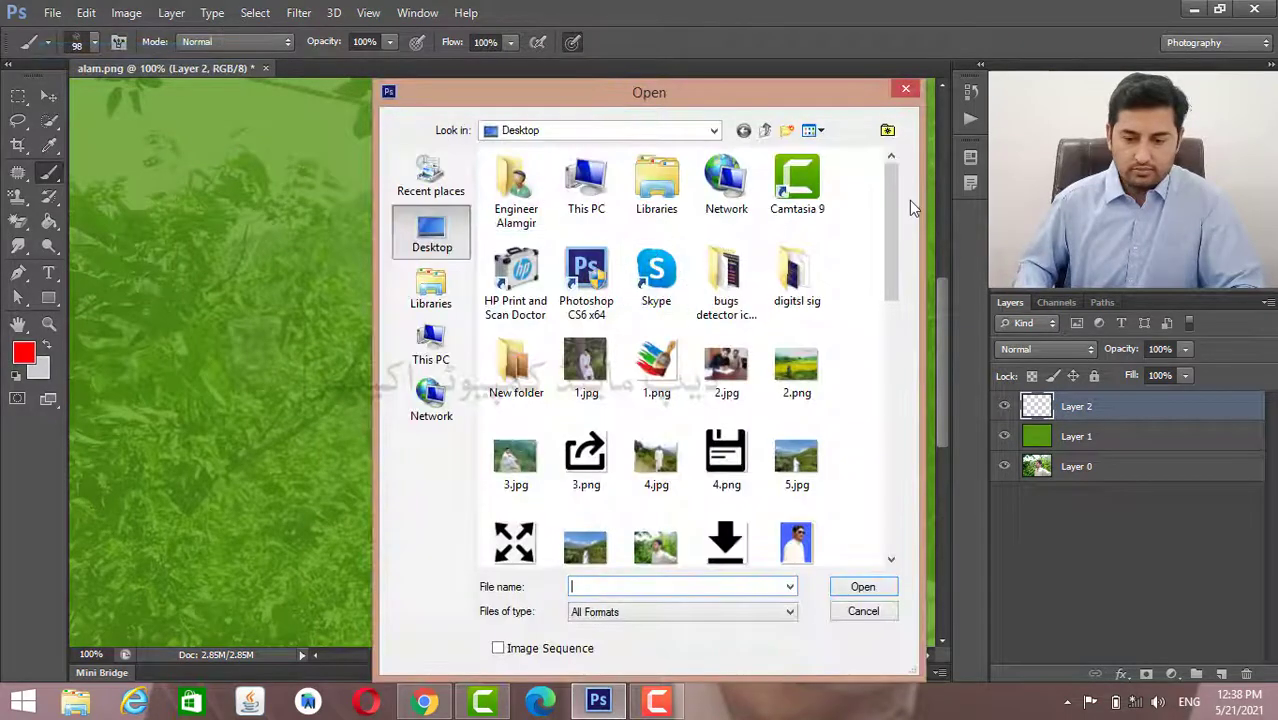
mouse_move(896, 210)
left_mouse_down()
mouse_move(903, 329)
mouse_move(881, 468)
left_mouse_up()
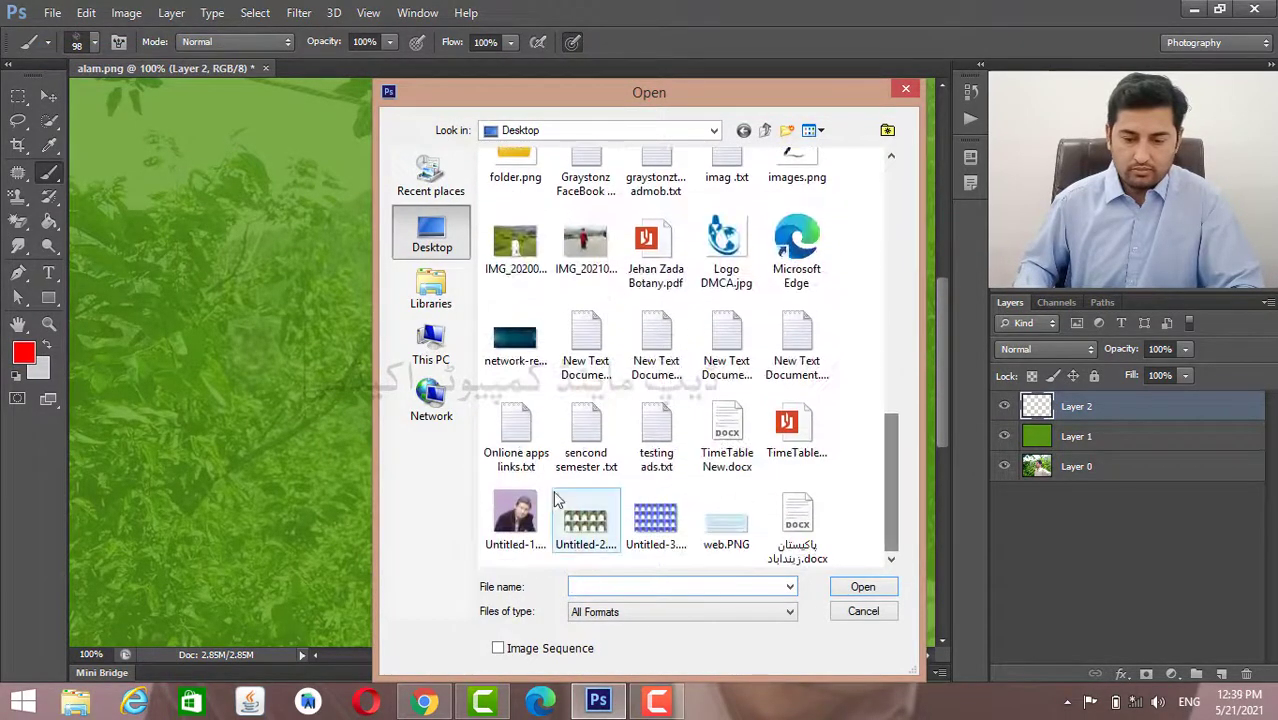
left_click(533, 505)
double_click(533, 505)
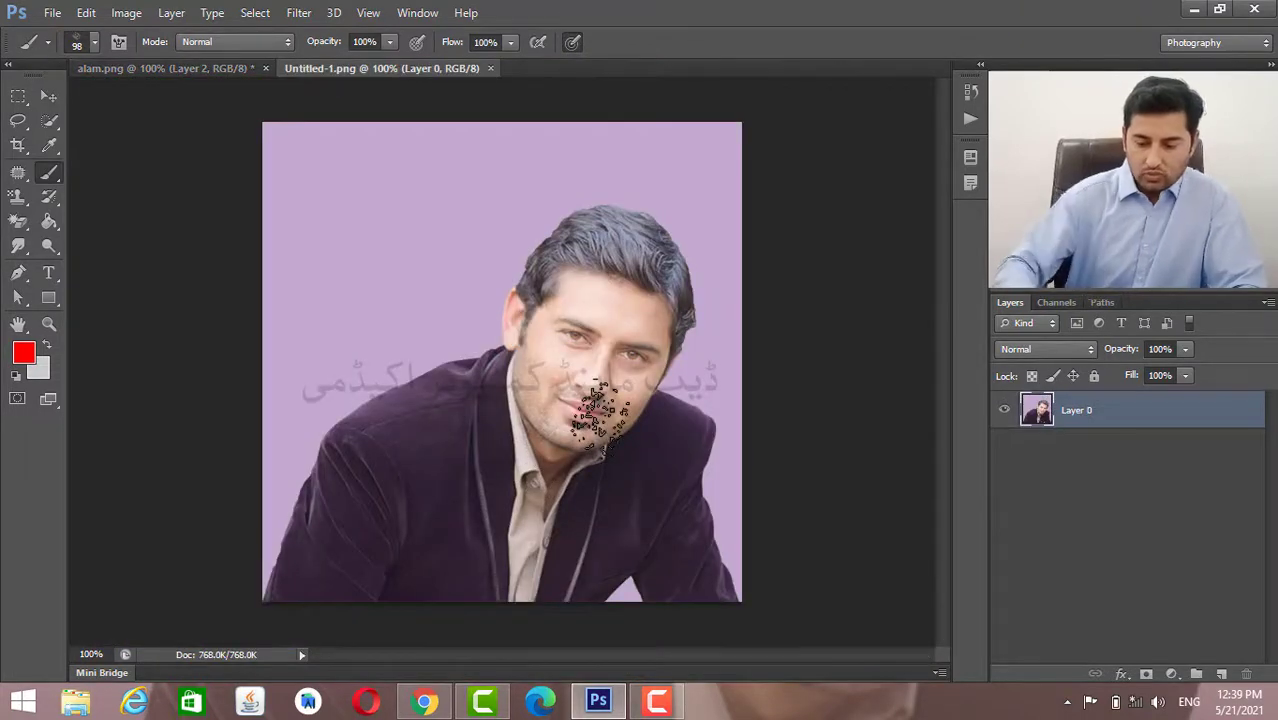
key("ctrl+plus")
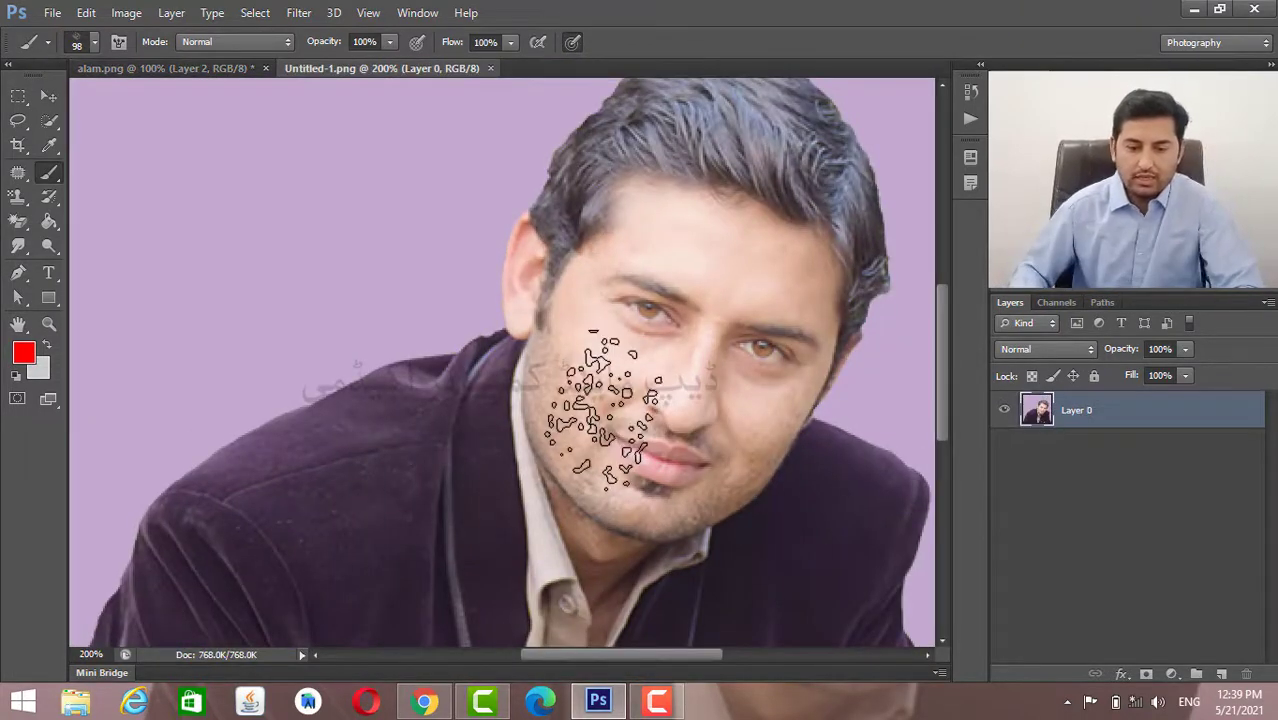
scroll(643, 430, "down", 3)
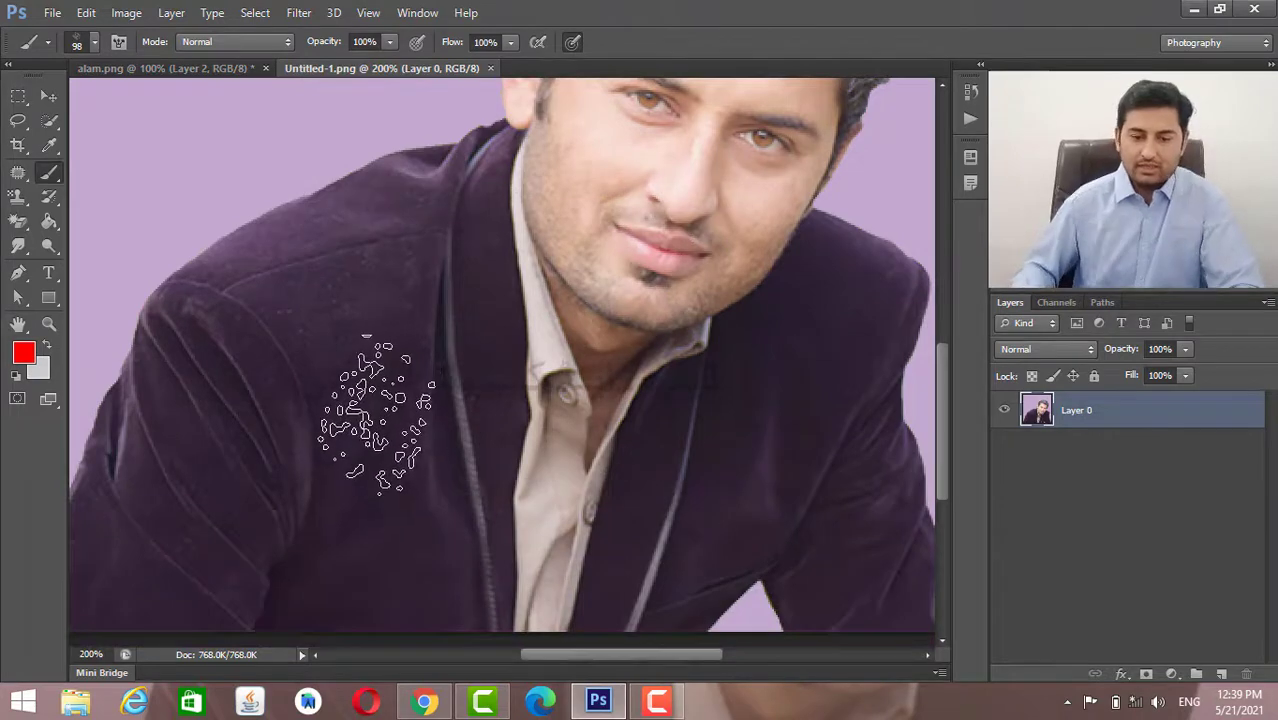
key("ctrl+minus")
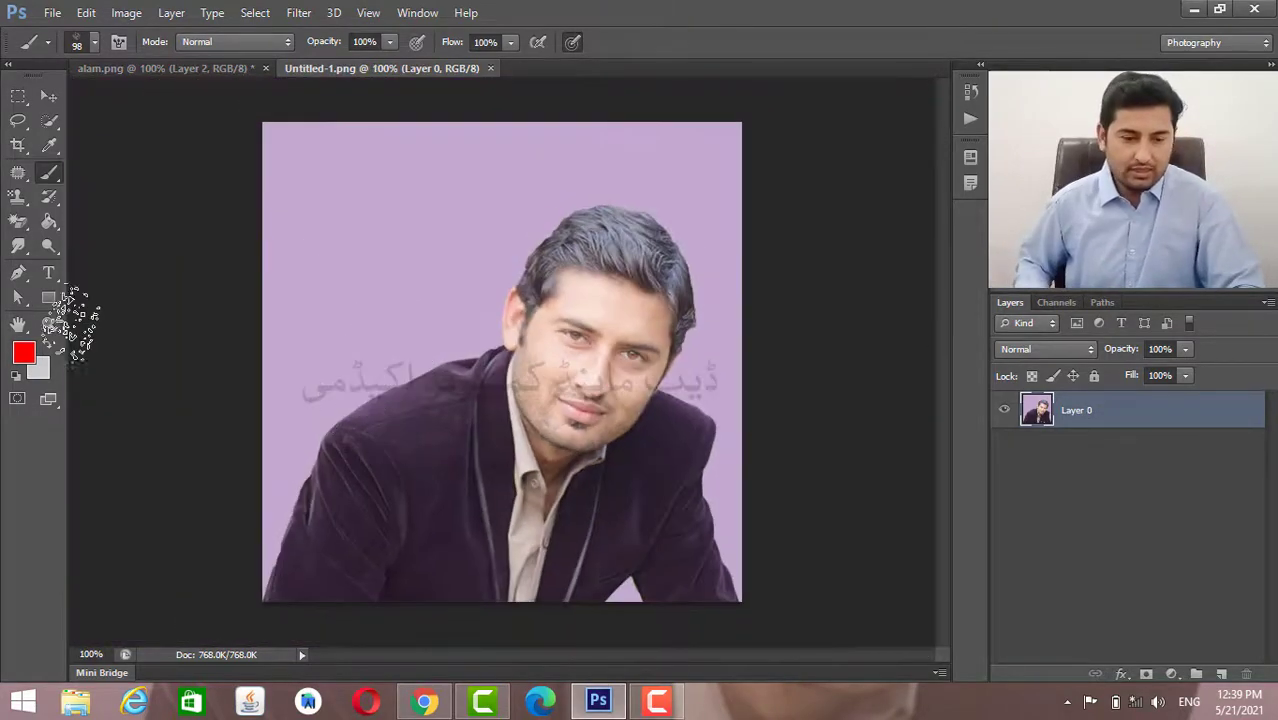
Quick-select the purple jacket and lower its Hue/Saturation Lightness to -47.
left_click(49, 121)
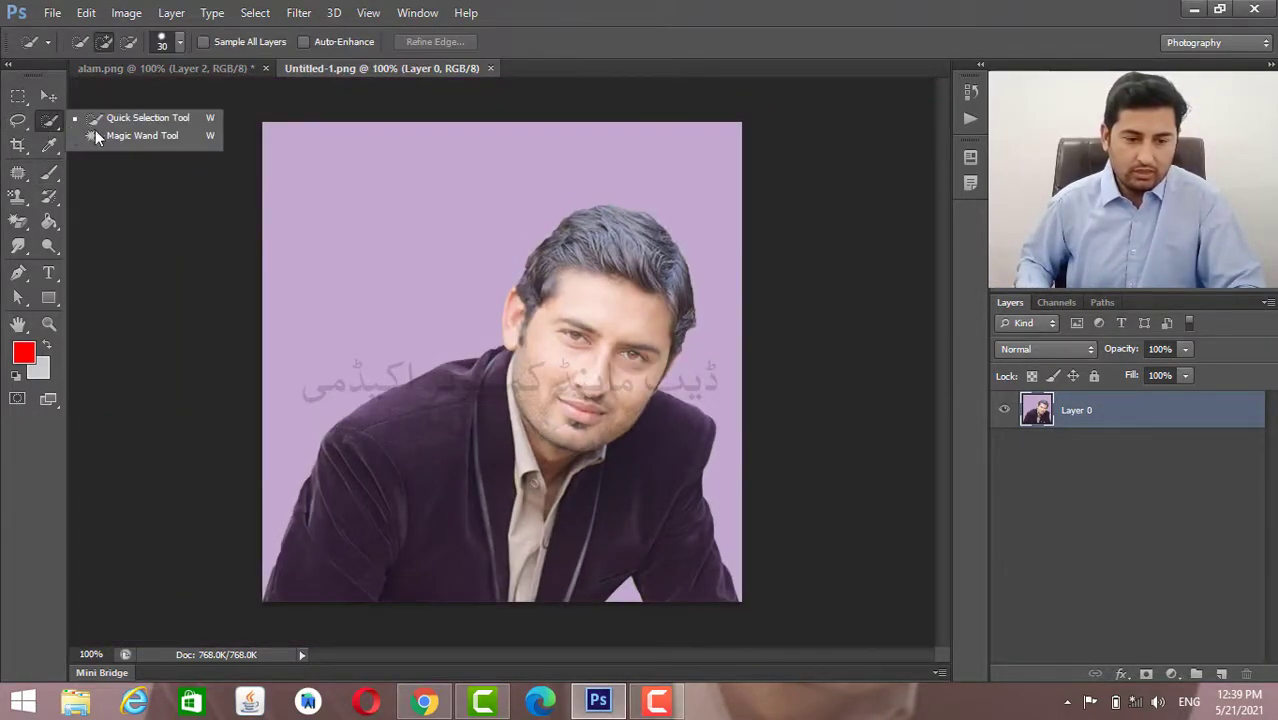
left_click(123, 121)
mouse_move(354, 560)
left_mouse_down()
mouse_move(445, 496)
mouse_move(662, 422)
left_mouse_up()
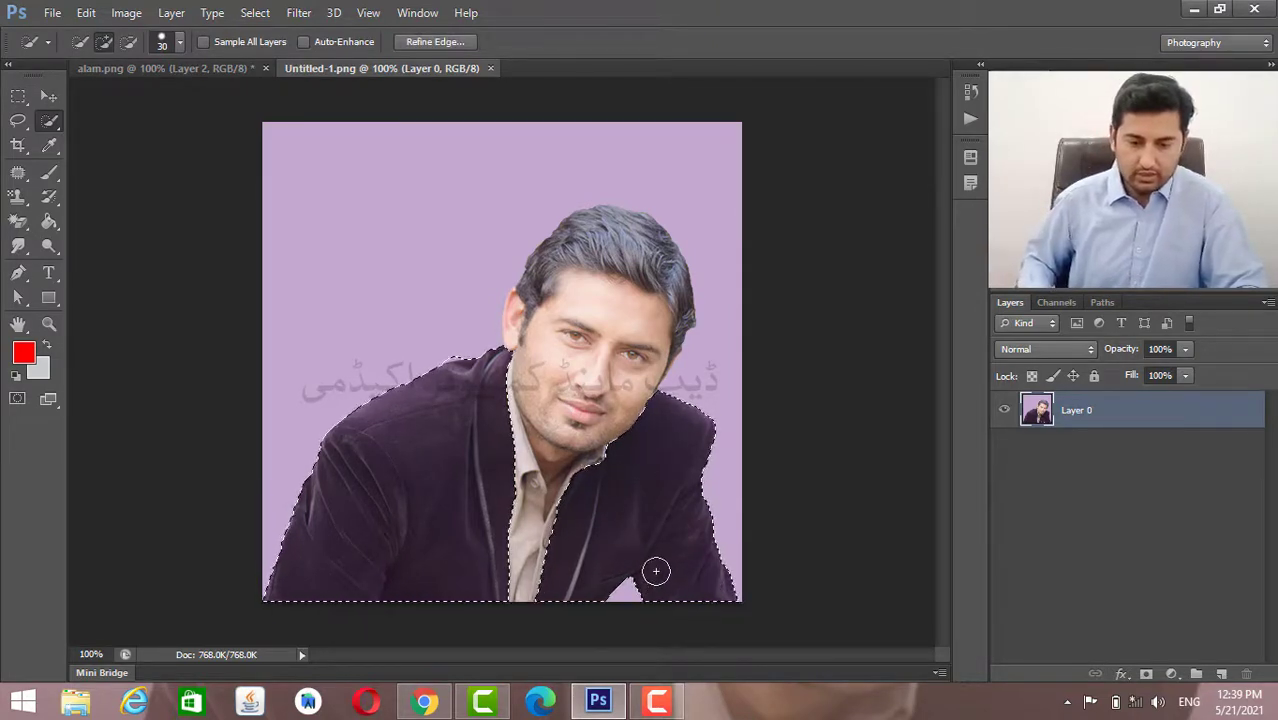
key("ctrl+plus")
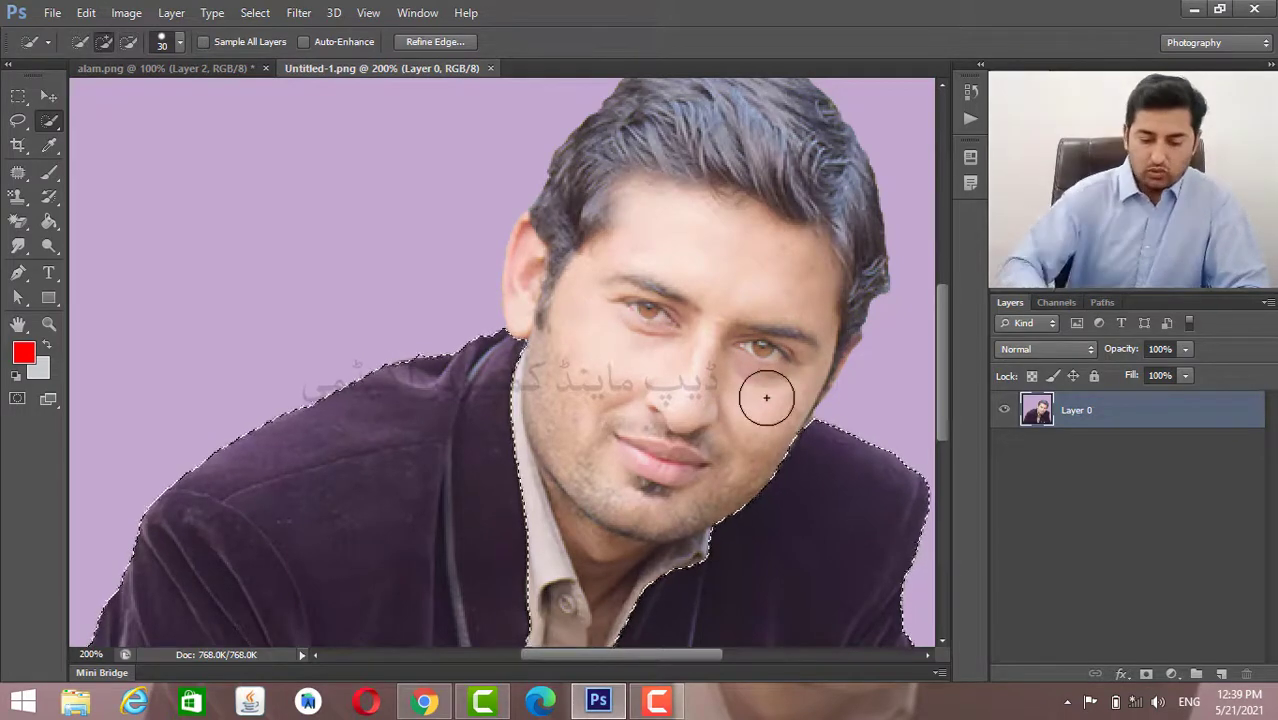
key("ctrl+u")
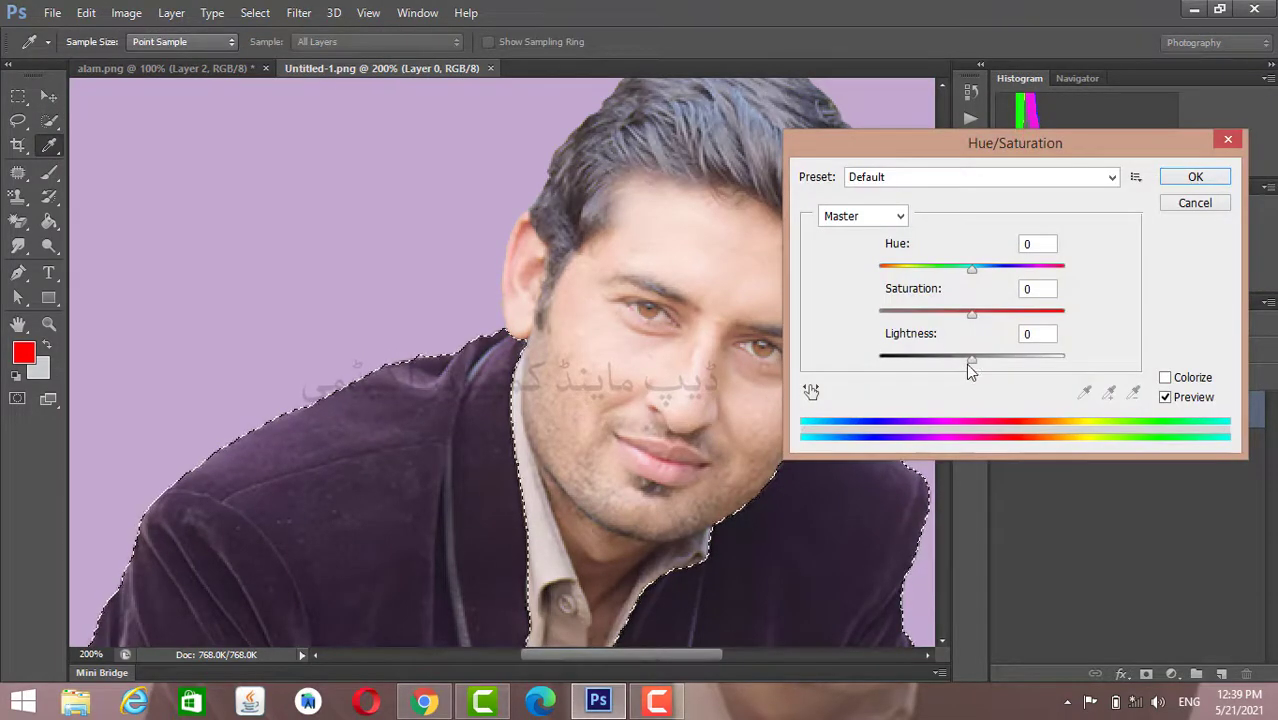
left_click_drag(967, 363, 897, 362)
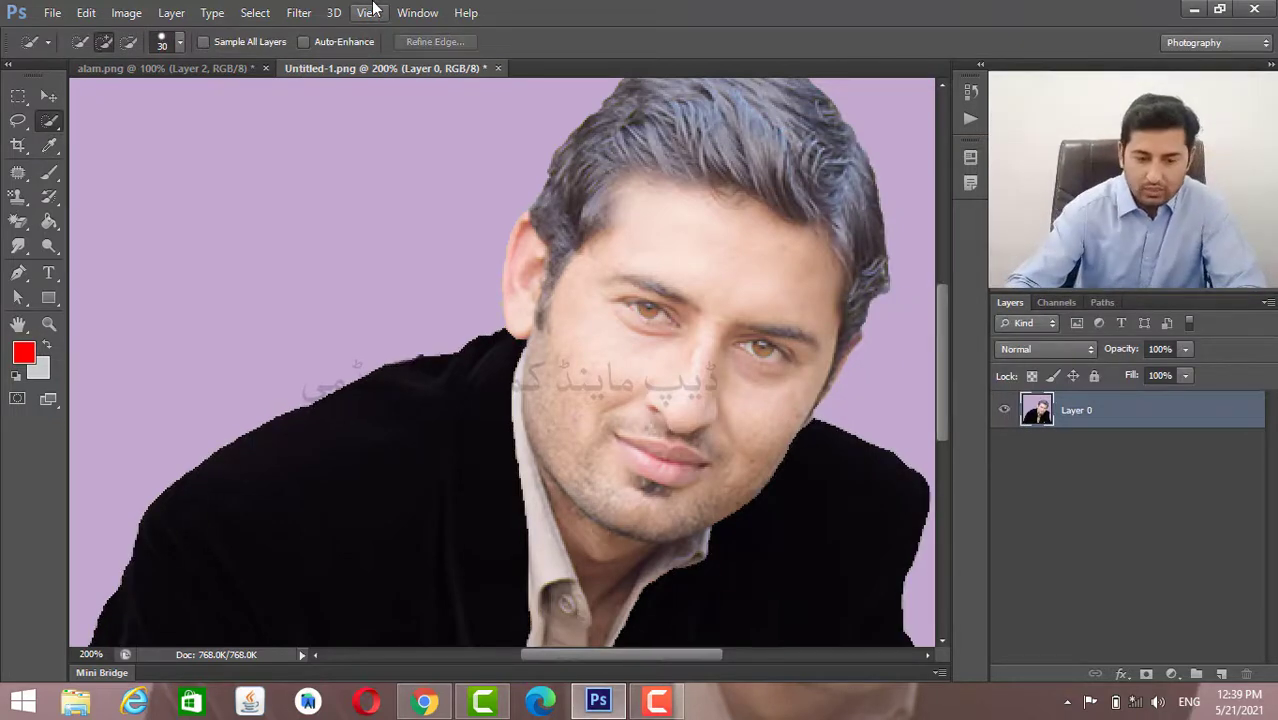
Zoom to 400% on the shoulder edge and select the Brush tool.
key("ctrl+plus")
key("ctrl+minus")
key("ctrl+minus")
key("ctrl+minus")
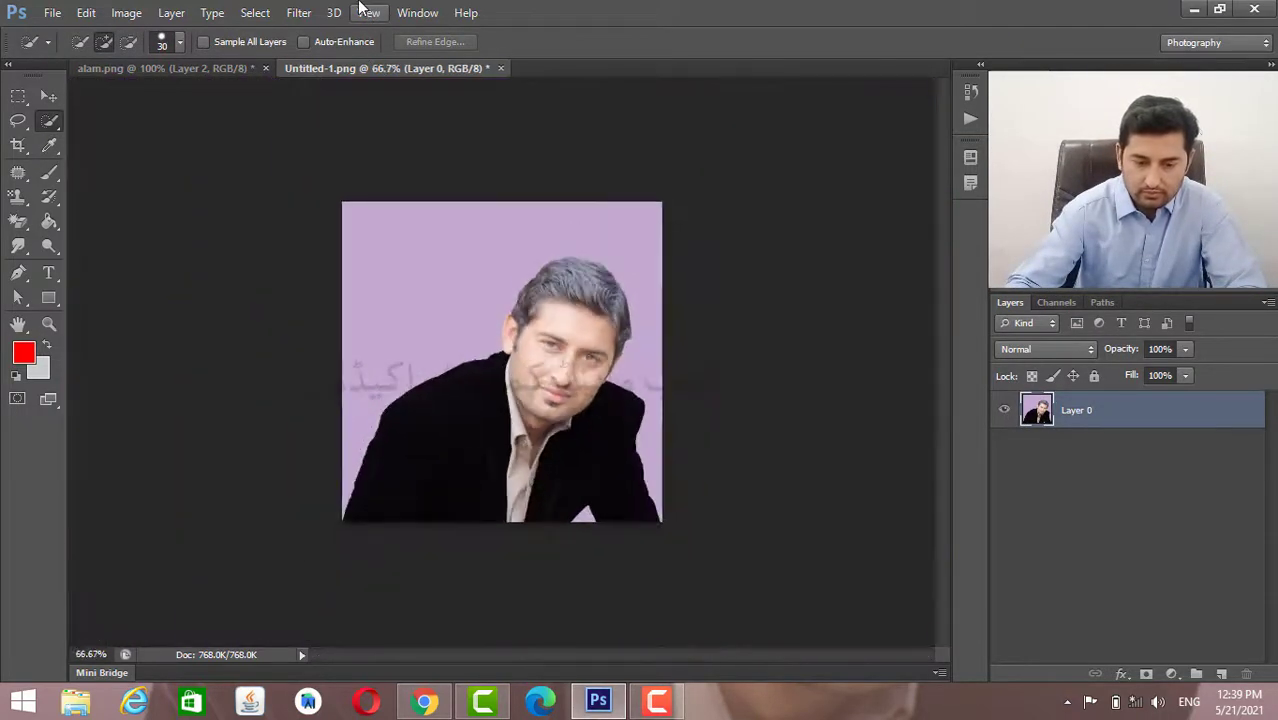
key("ctrl+plus")
key("ctrl+plus")
key("ctrl+plus")
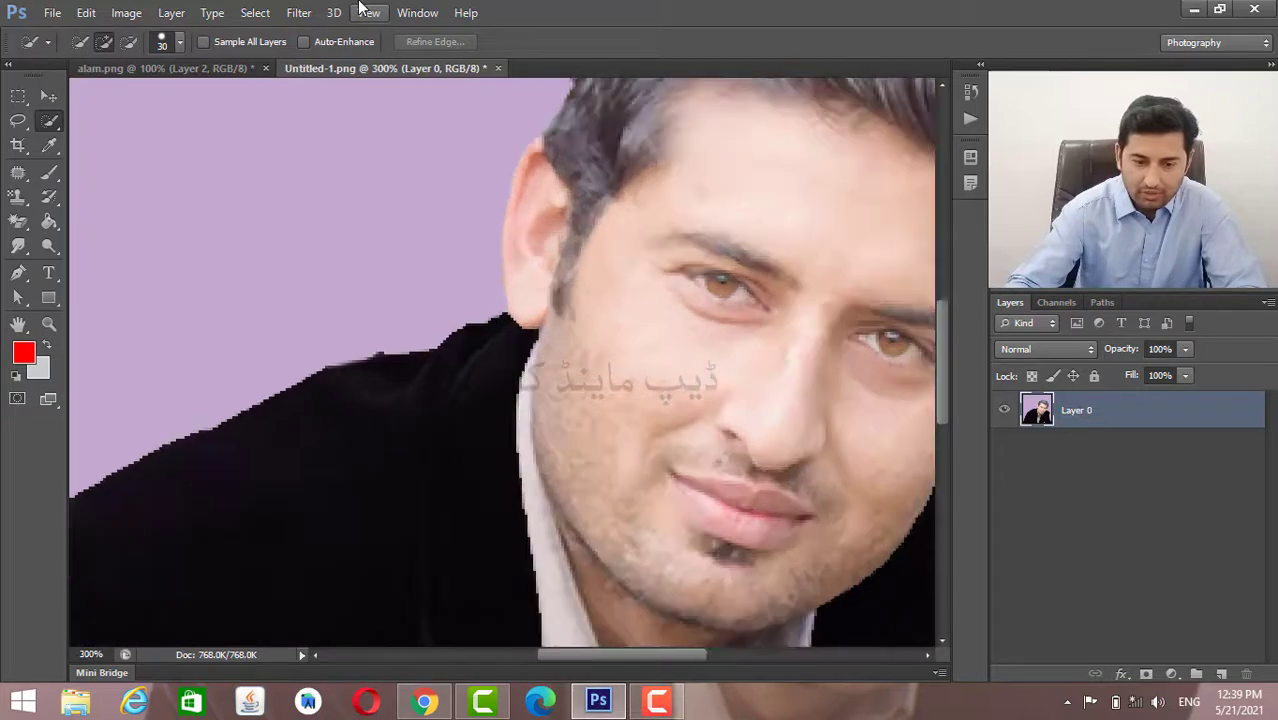
key("ctrl+plus")
key("ctrl+plus")
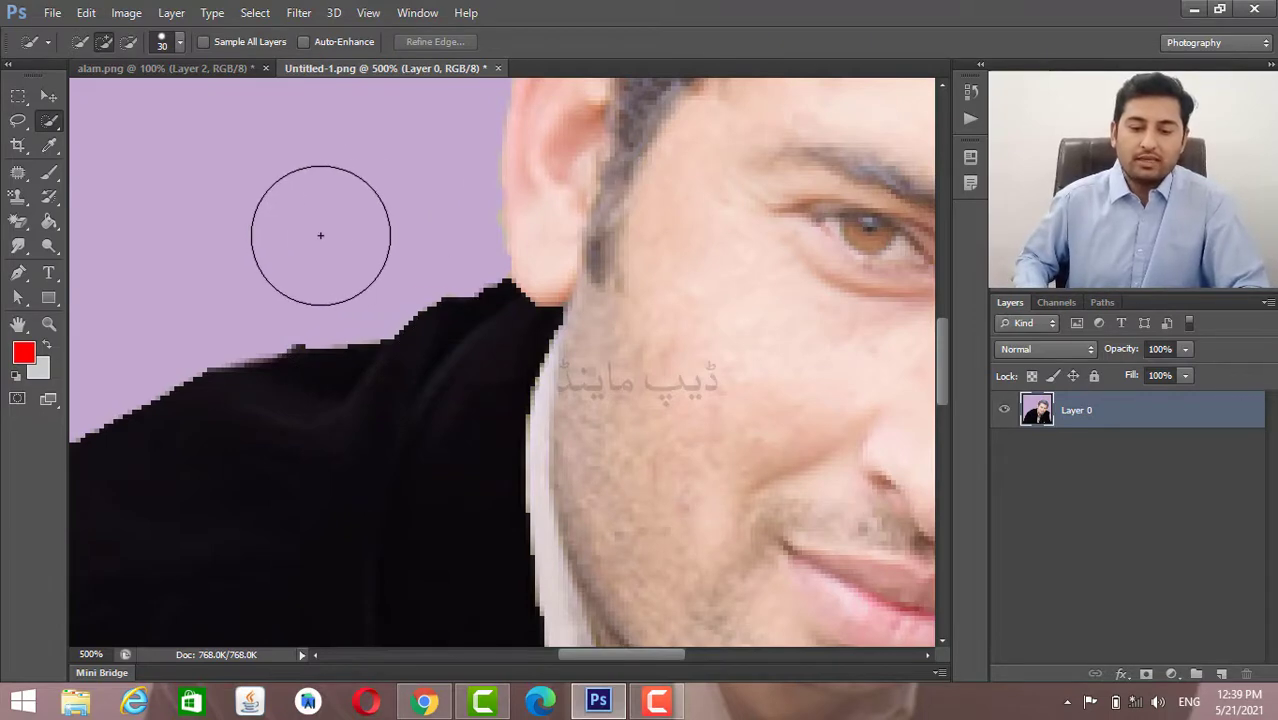
left_click(50, 174)
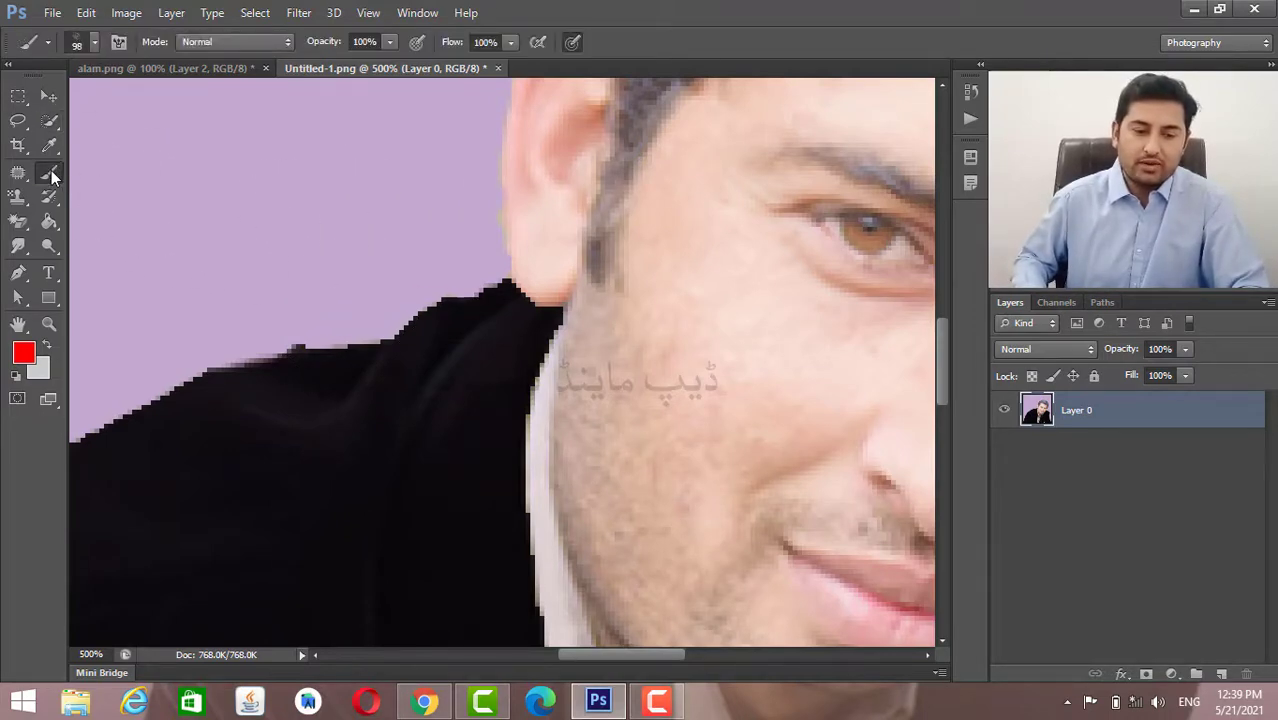
right_click(53, 176)
left_click(116, 173)
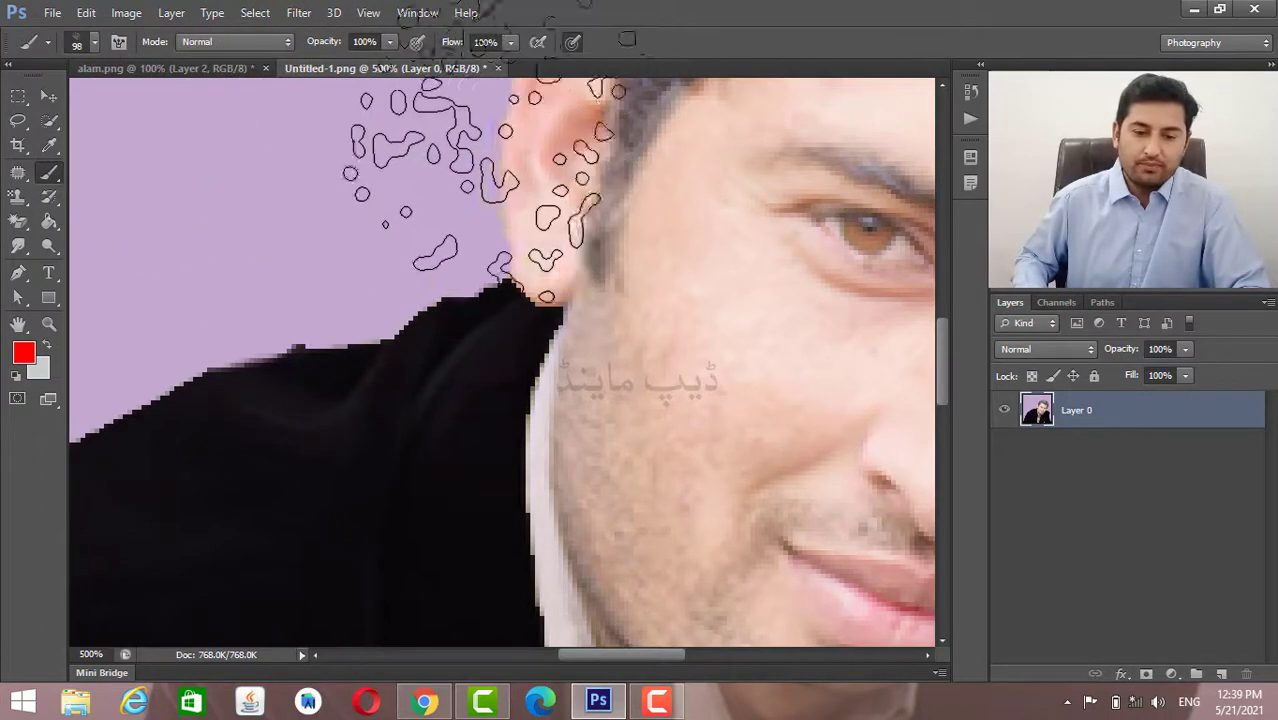
Choose a hard round brush tip and shrink it to 2 px.
left_click(96, 43)
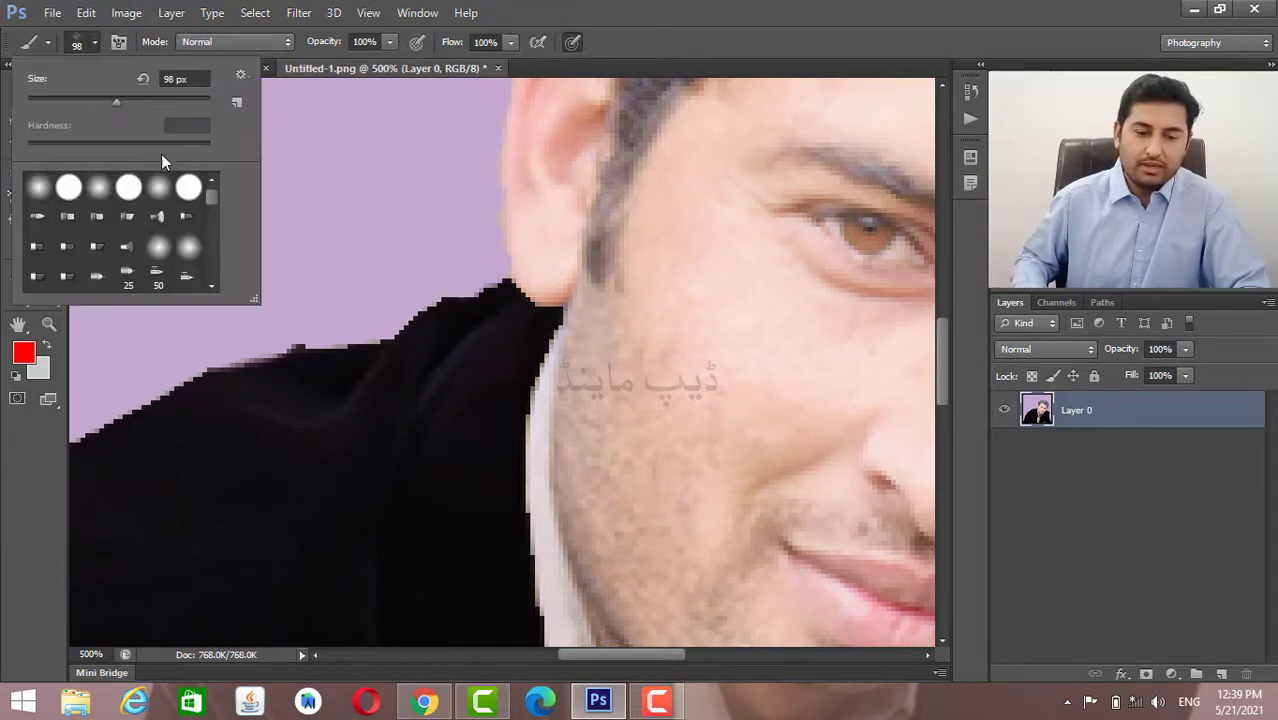
left_click(130, 187)
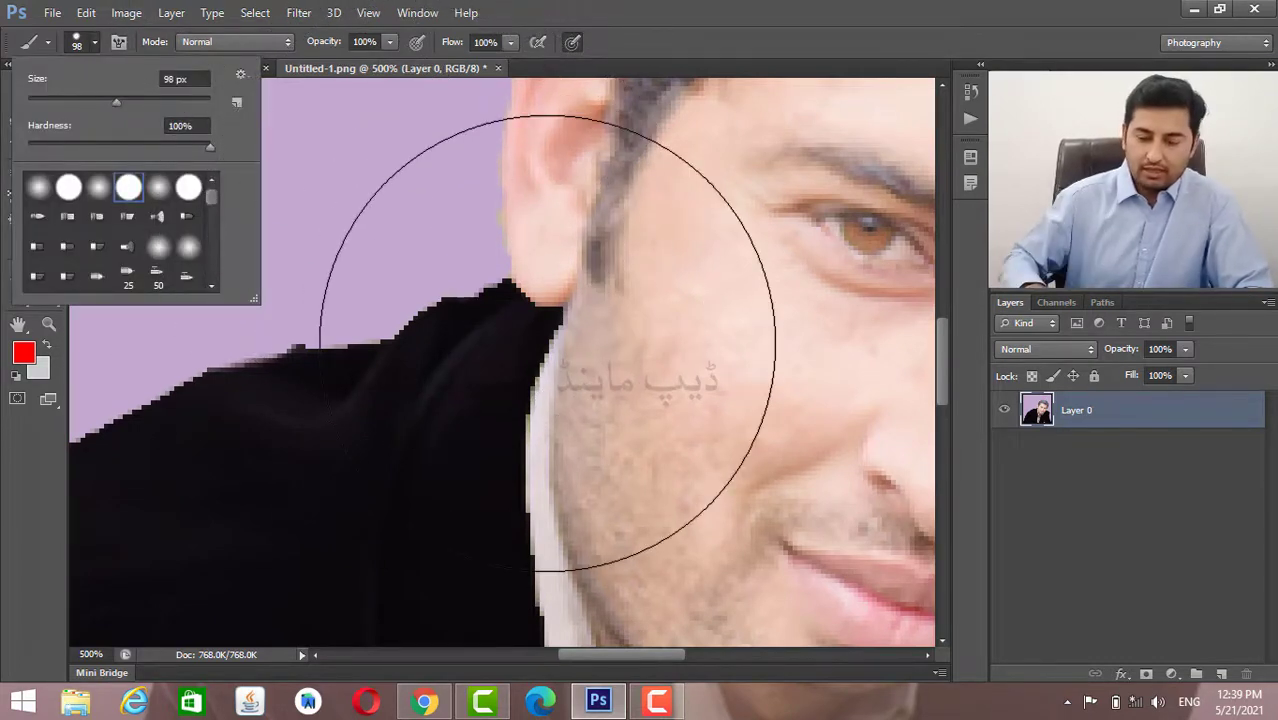
left_click_drag(112, 100, 30, 100)
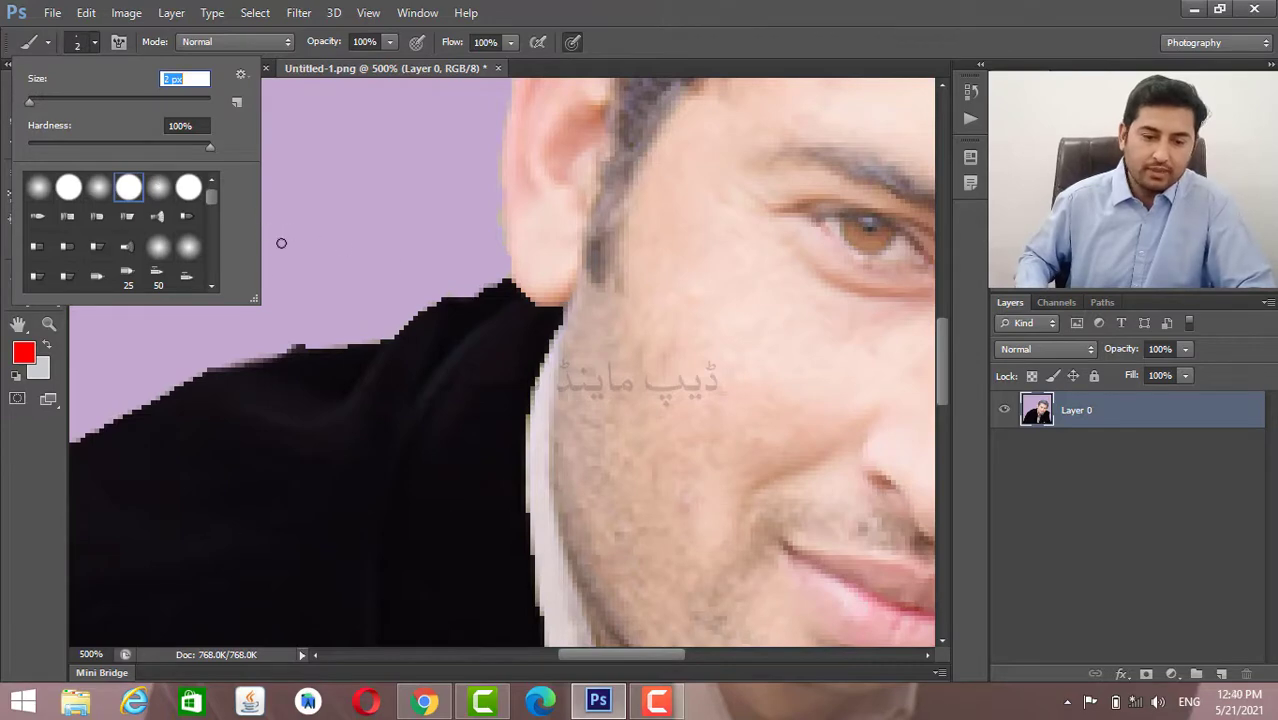
Set the foreground to the sampled lavender background colour and paint along the jacket edge.
left_click(24, 352)
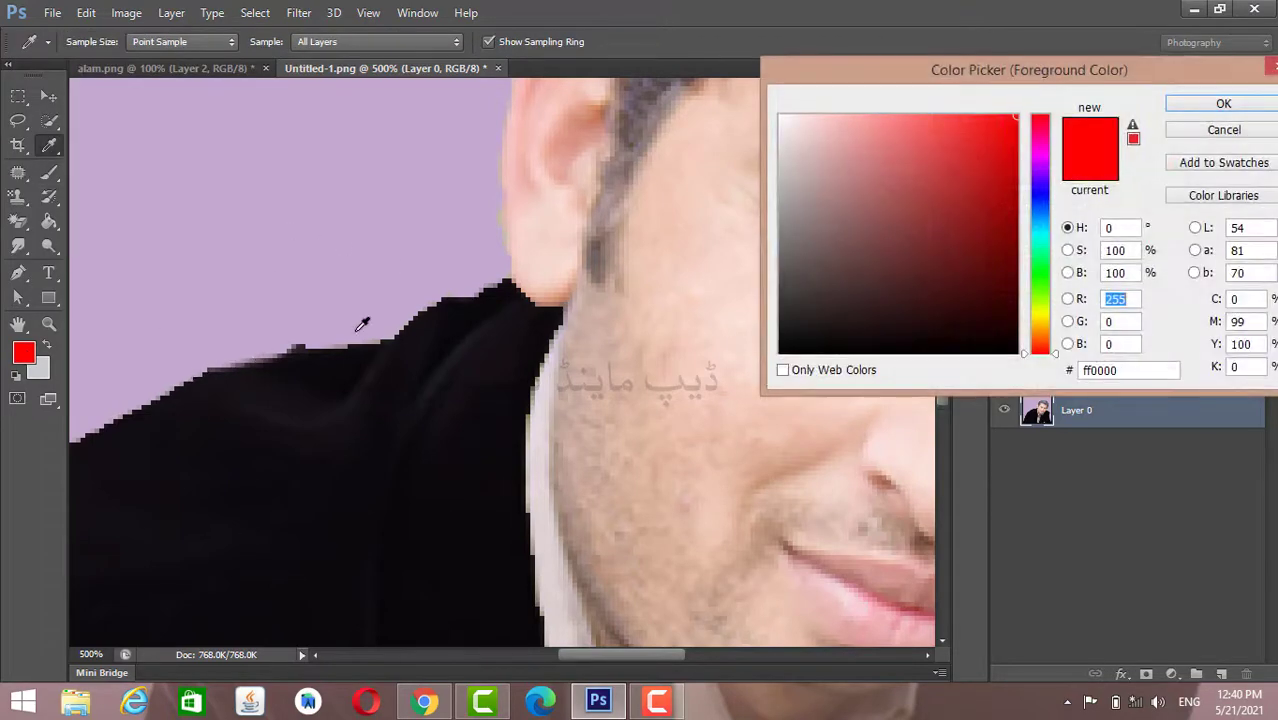
left_click(357, 317)
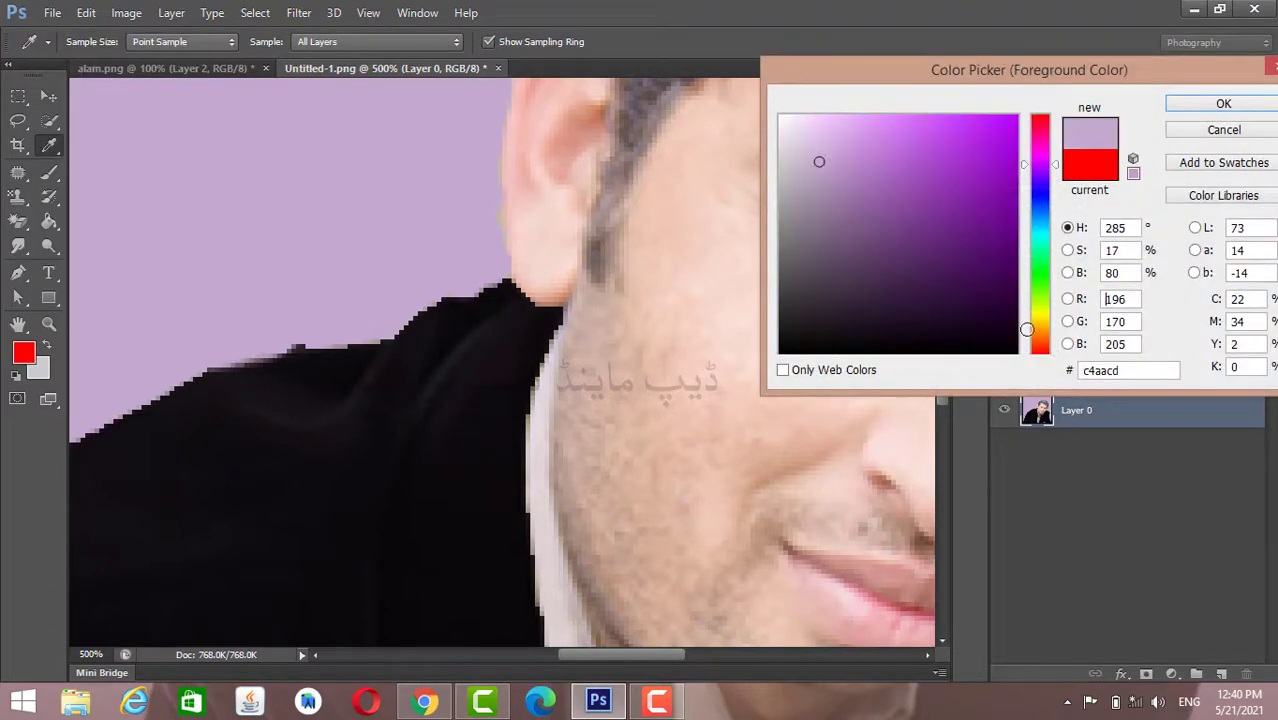
left_click(1223, 112)
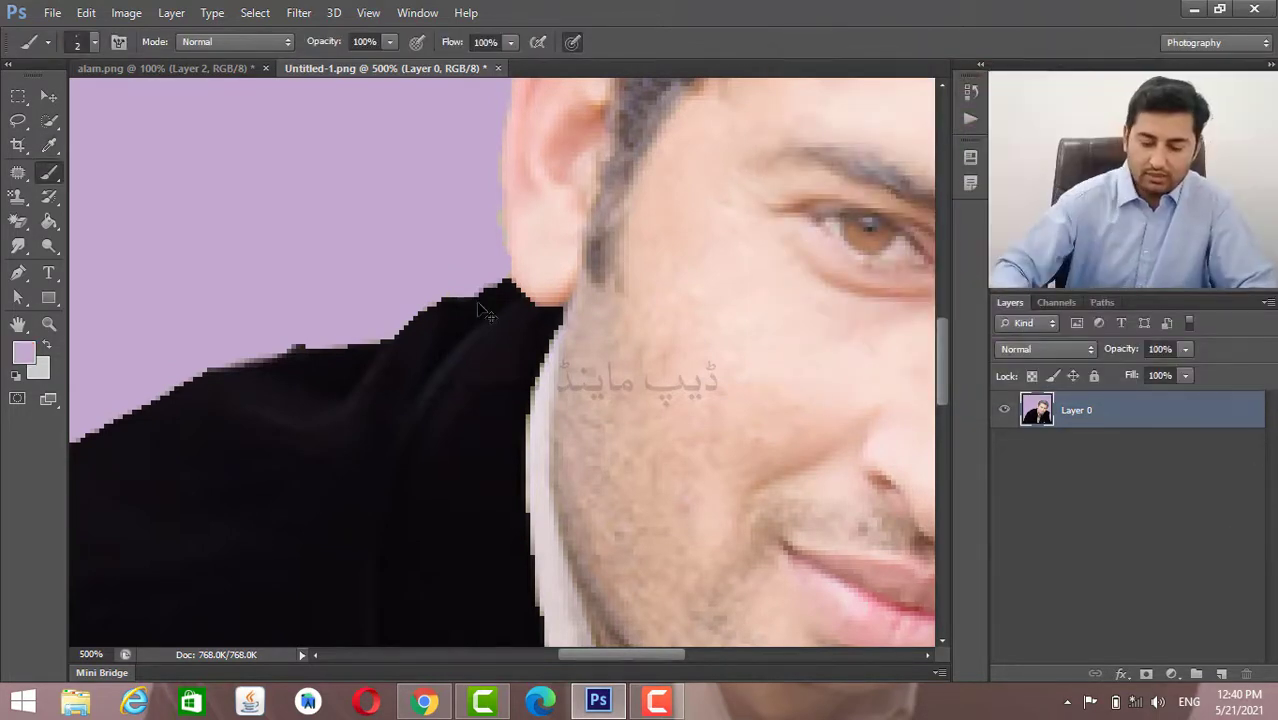
scroll(484, 312, "up", 1)
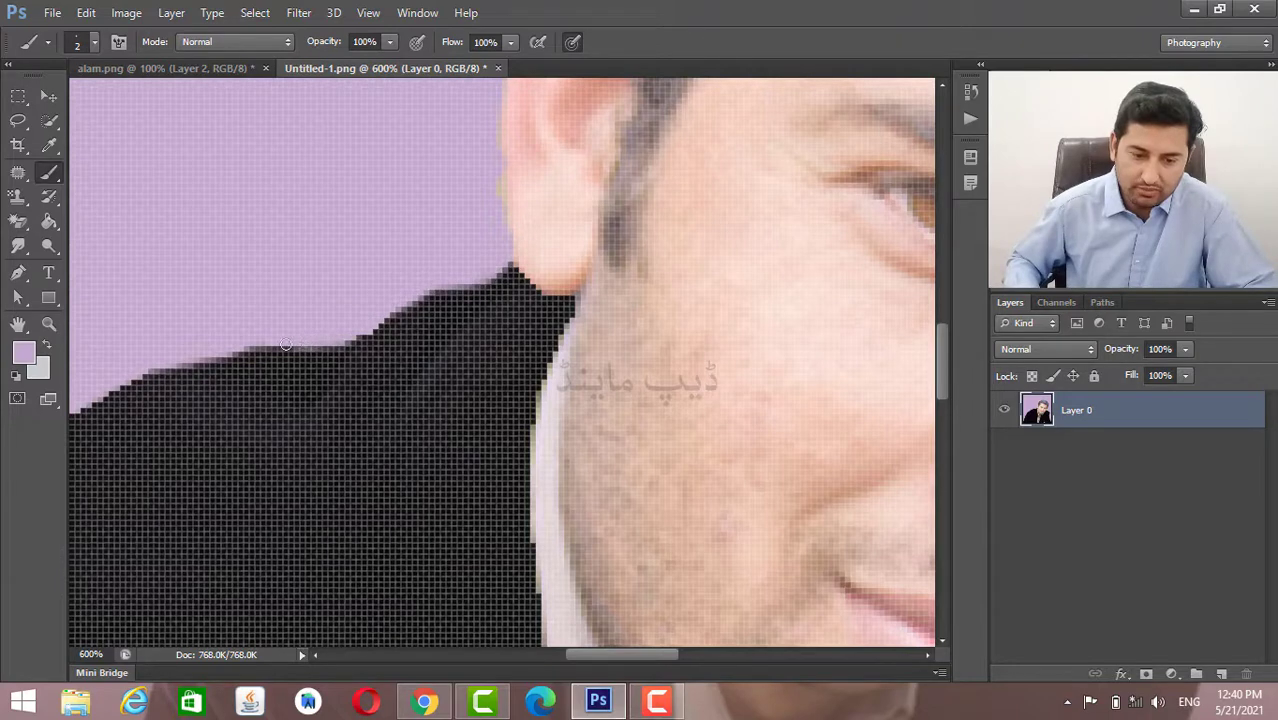
key("ctrl+minus")
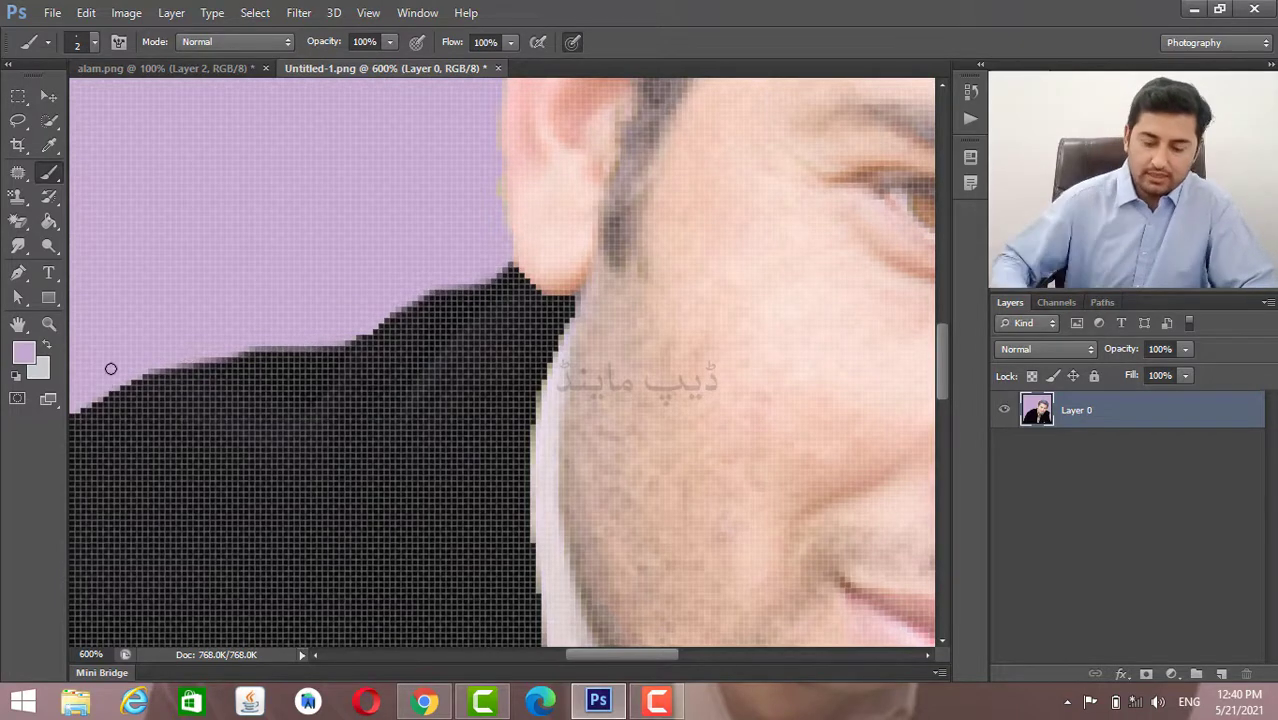
key("ctrl+minus")
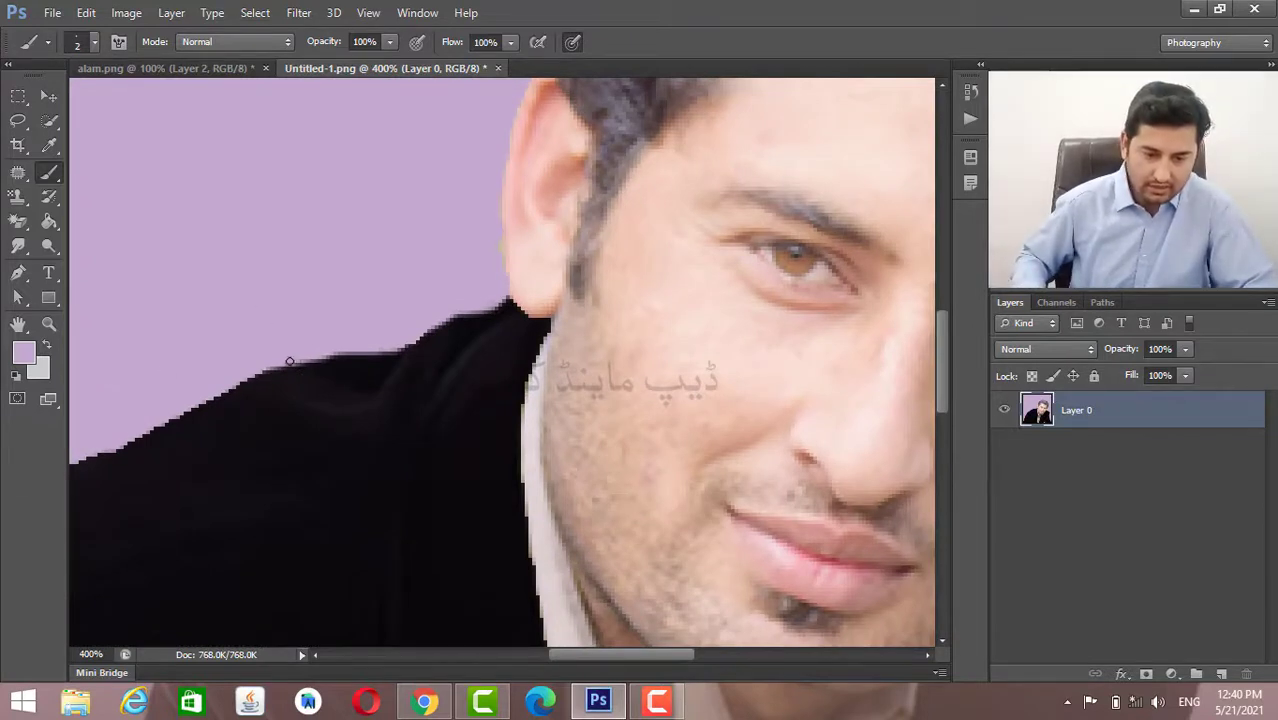
scroll(170, 460, "down", 3)
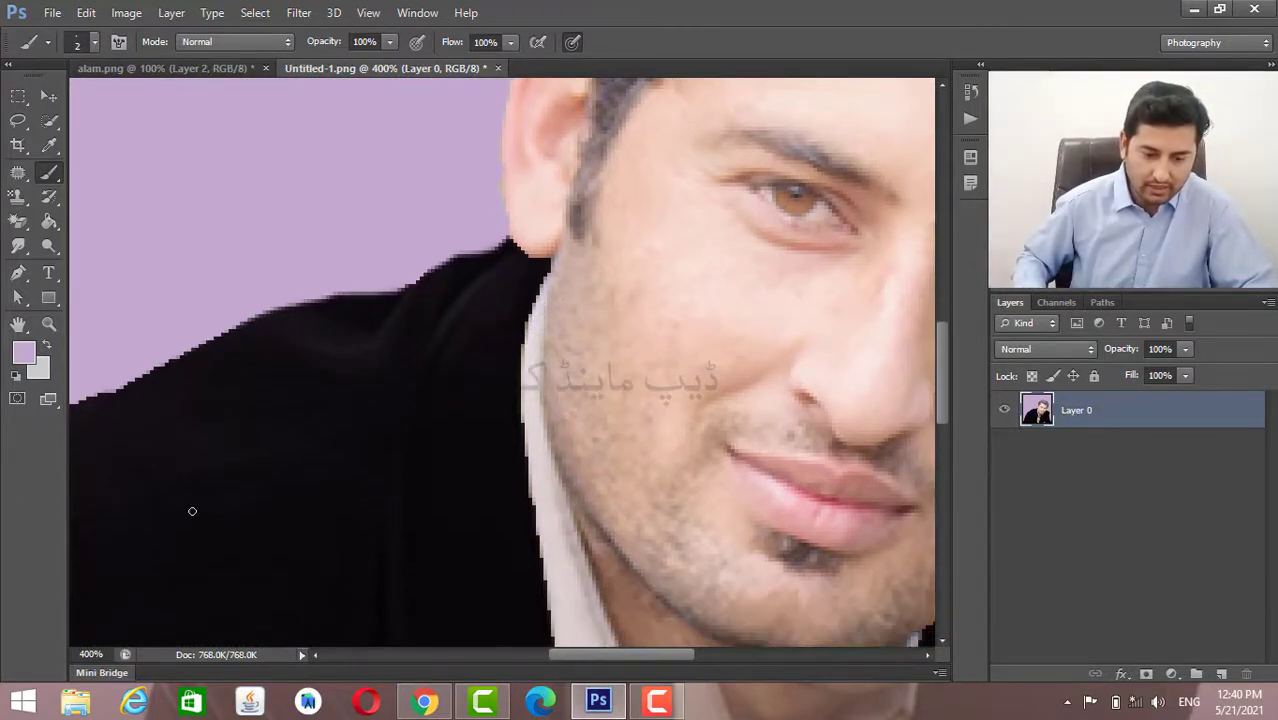
left_click_drag(663, 654, 649, 656)
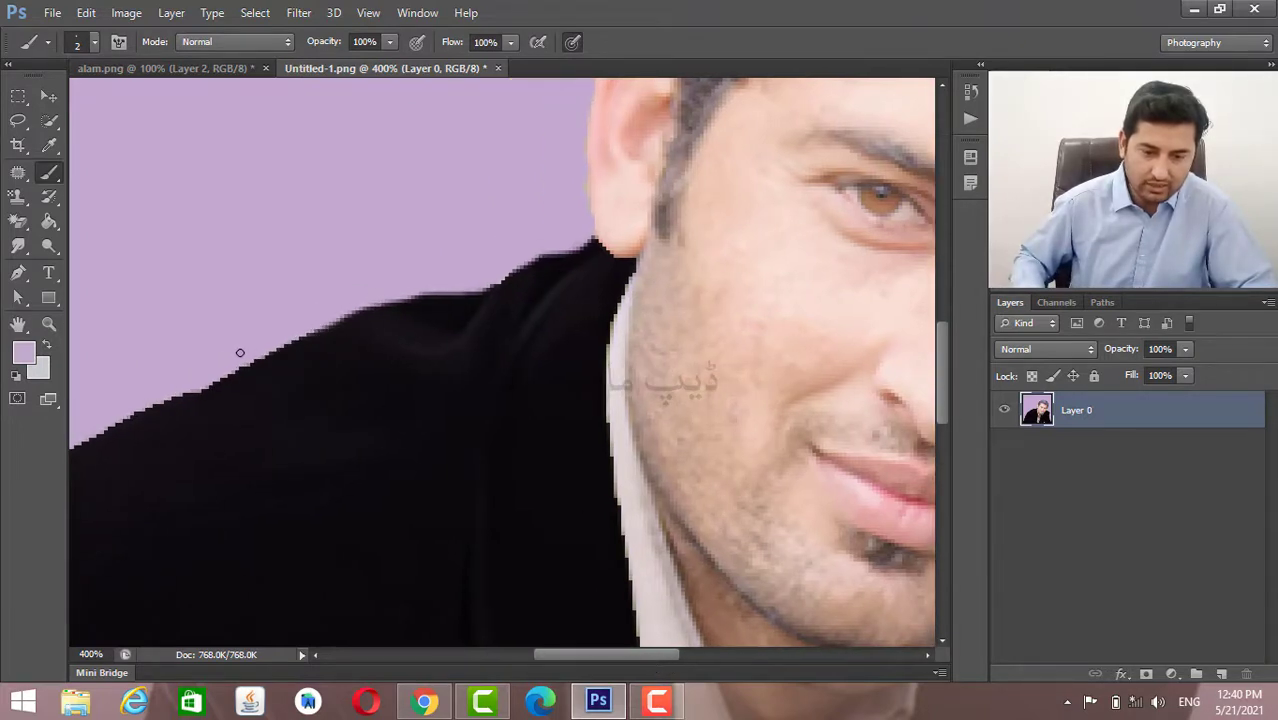
Switch the foreground to the sampled near-black jacket colour and paint near the chin.
left_click(27, 355)
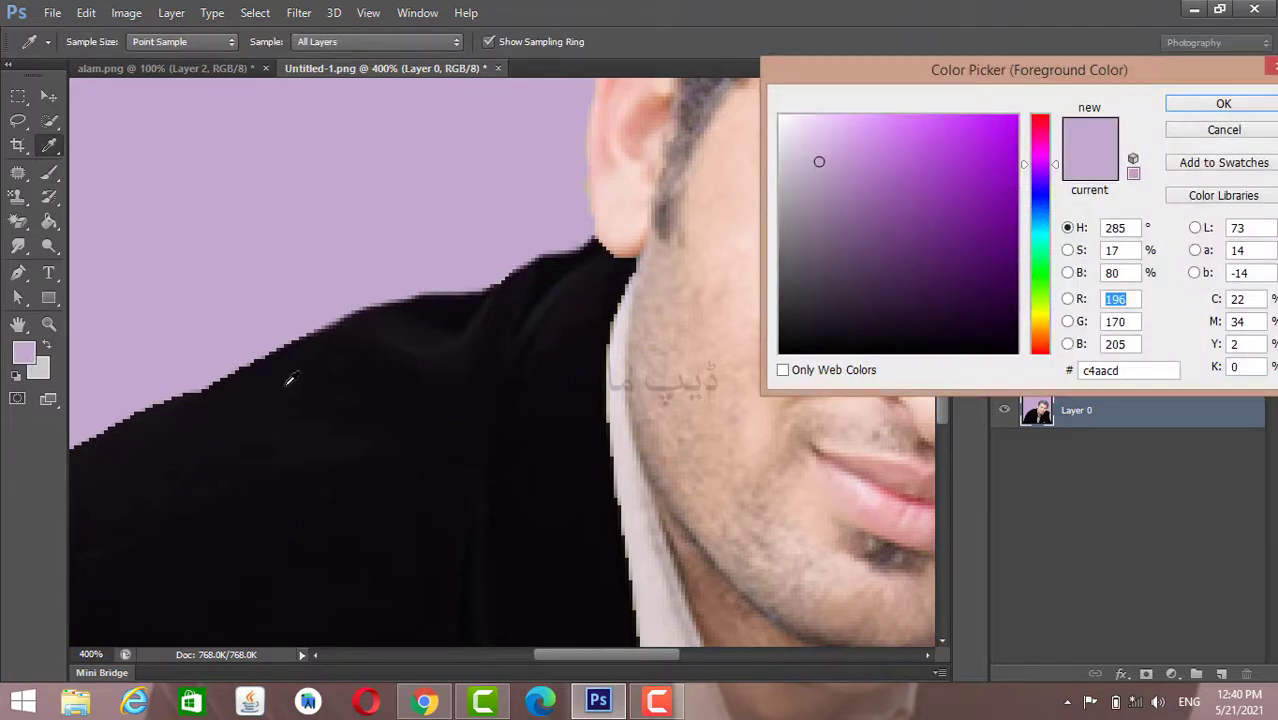
left_click(289, 380)
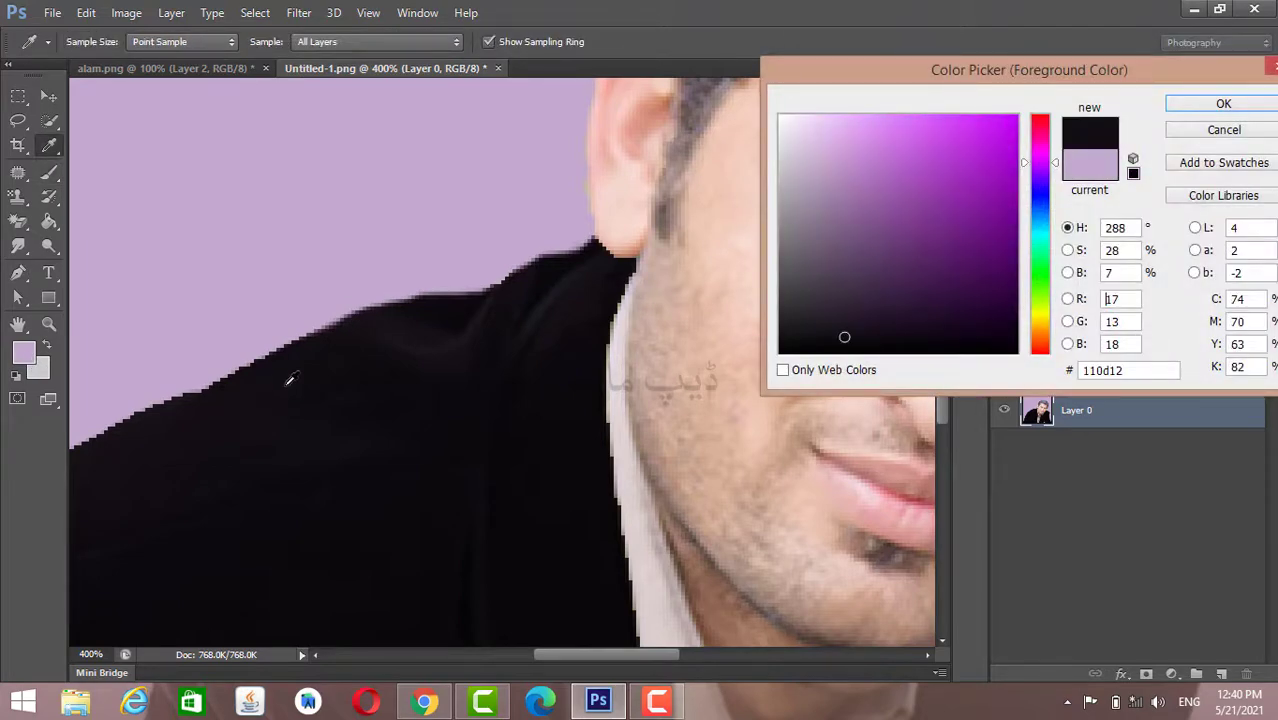
left_click(1224, 105)
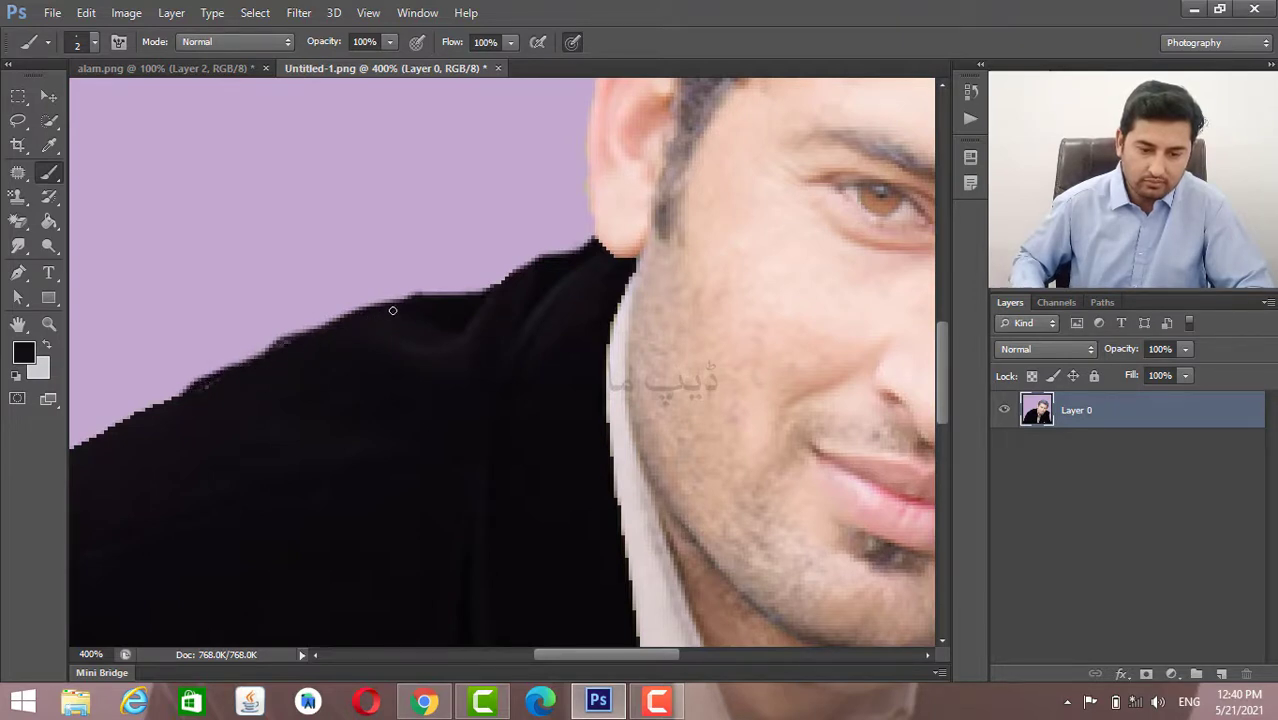
key("ctrl+minus")
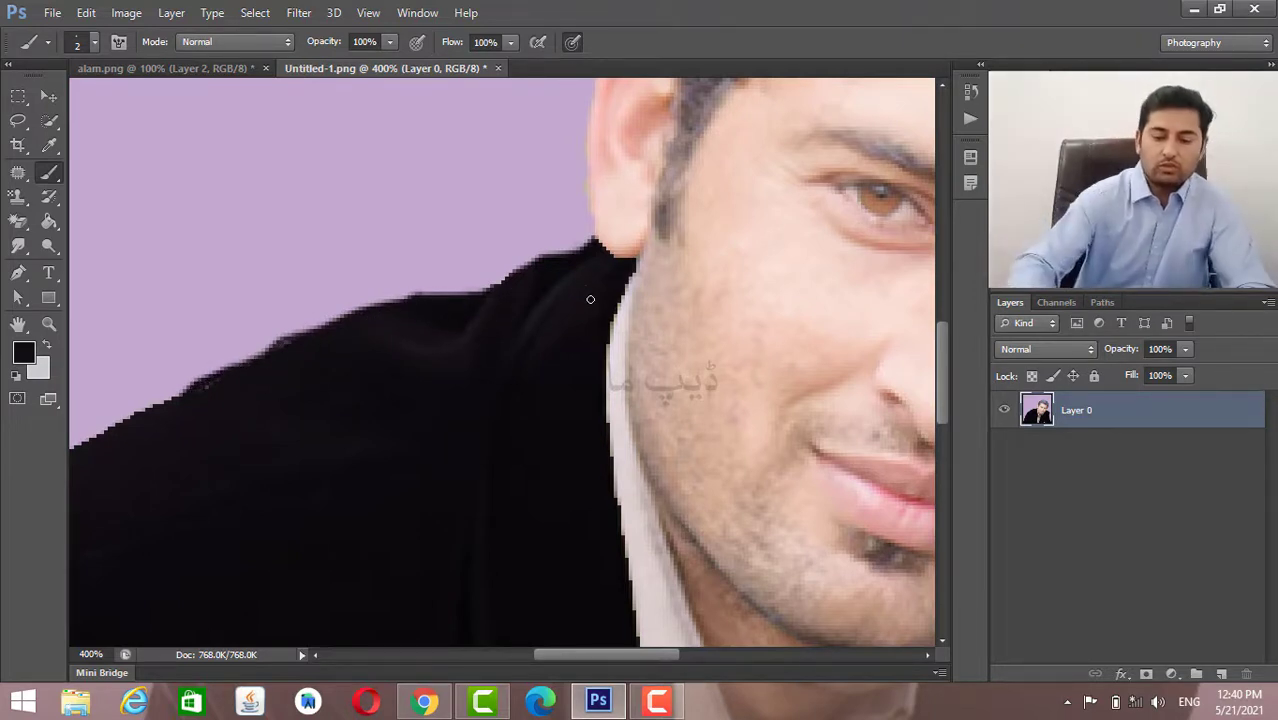
key("ctrl+minus")
key("ctrl+minus")
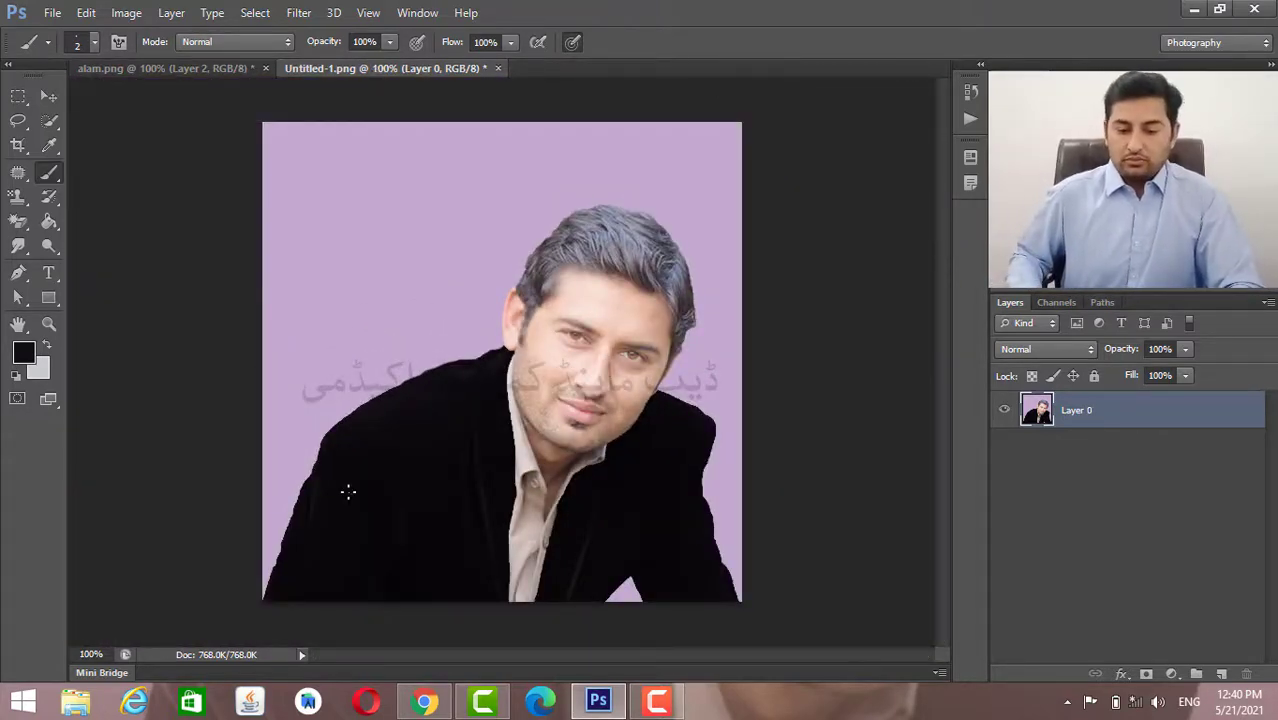
key("ctrl+plus")
key("ctrl+plus")
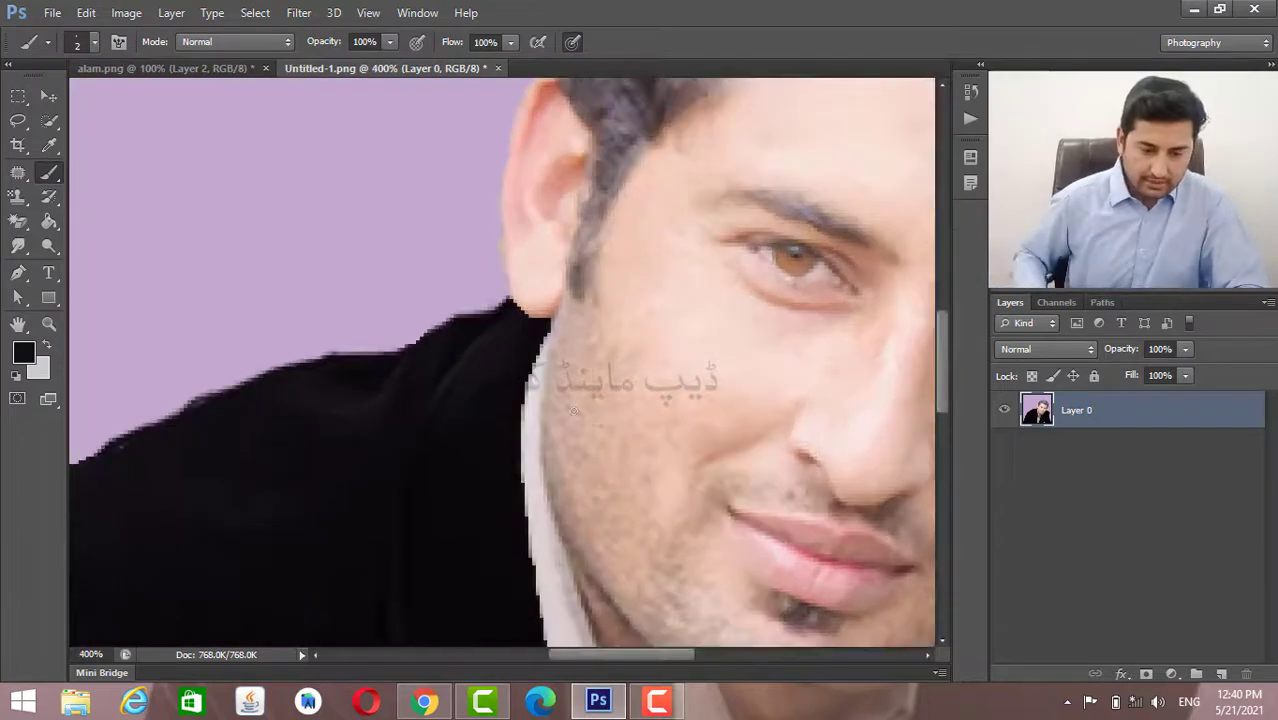
key("ctrl+plus")
scroll(490, 515, "down", 3)
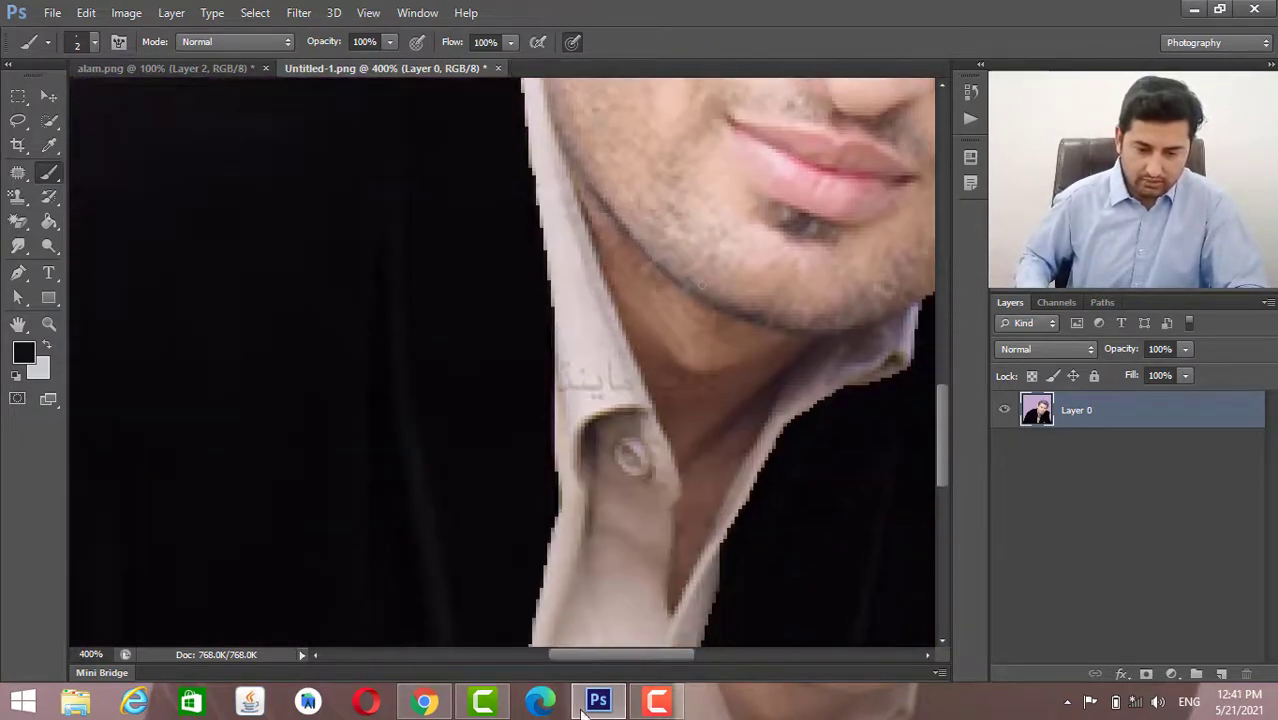
left_click_drag(636, 655, 510, 655)
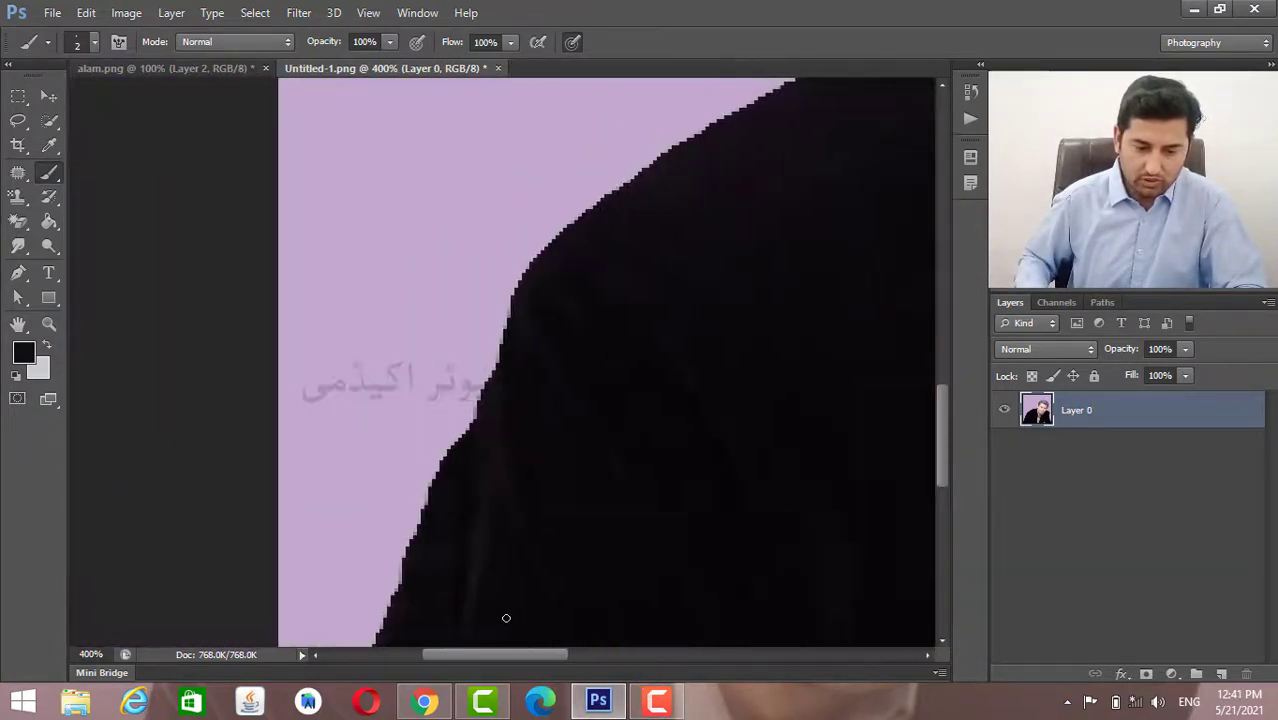
Paint near-black along the jacket's lower left edge, undo the stray stroke, and zoom out.
scroll(507, 543, "down", 3)
scroll(507, 543, "down", 2)
scroll(507, 543, "down", 3)
scroll(323, 428, "down", 1)
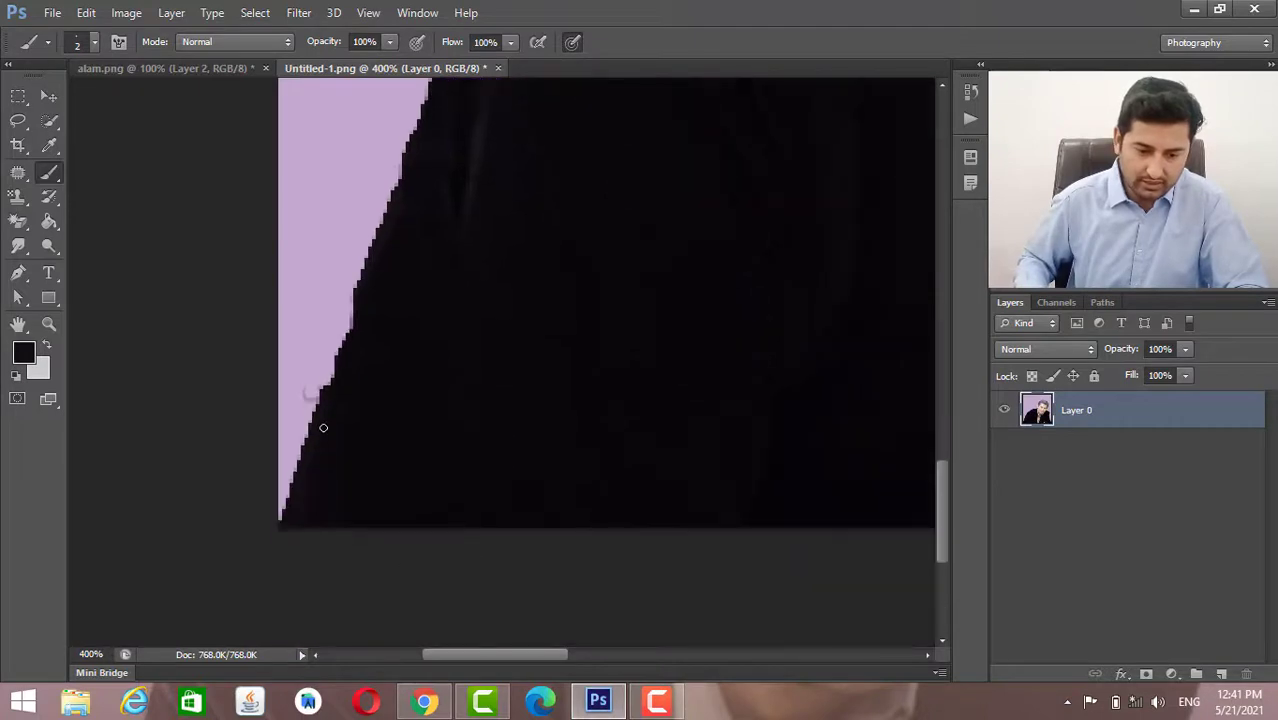
left_click_drag(302, 423, 277, 503)
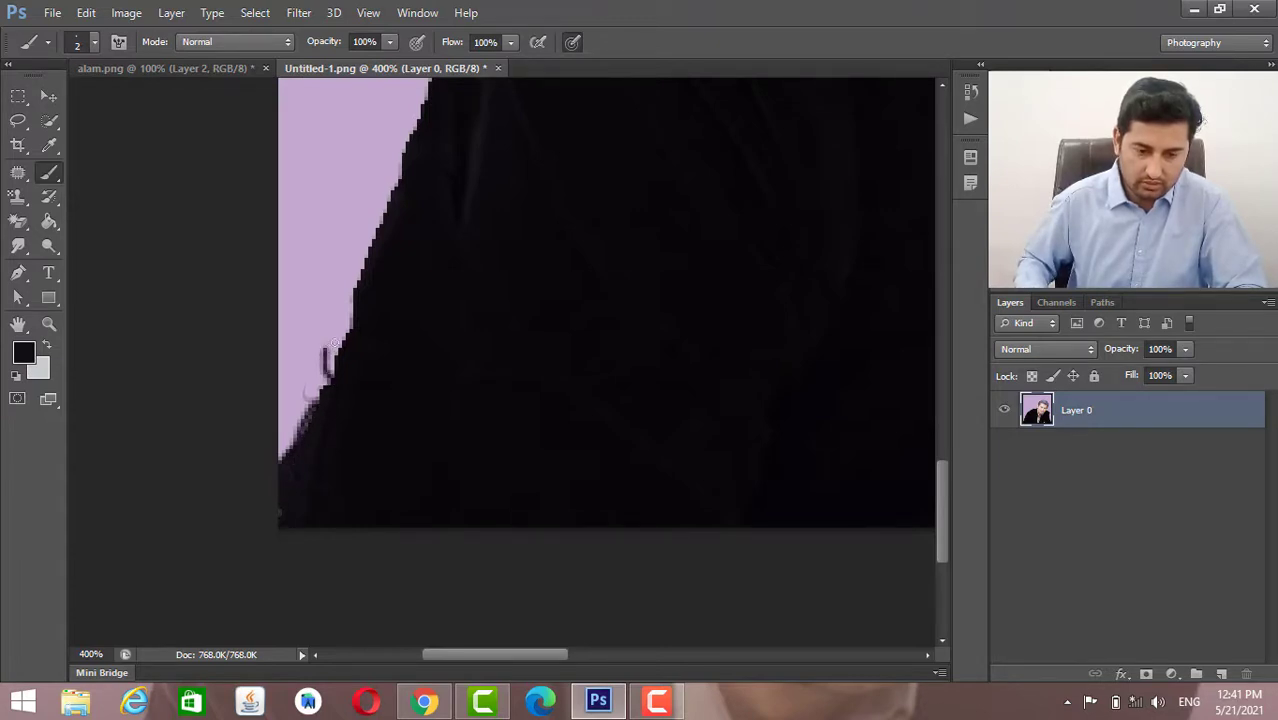
left_click_drag(330, 380, 344, 339)
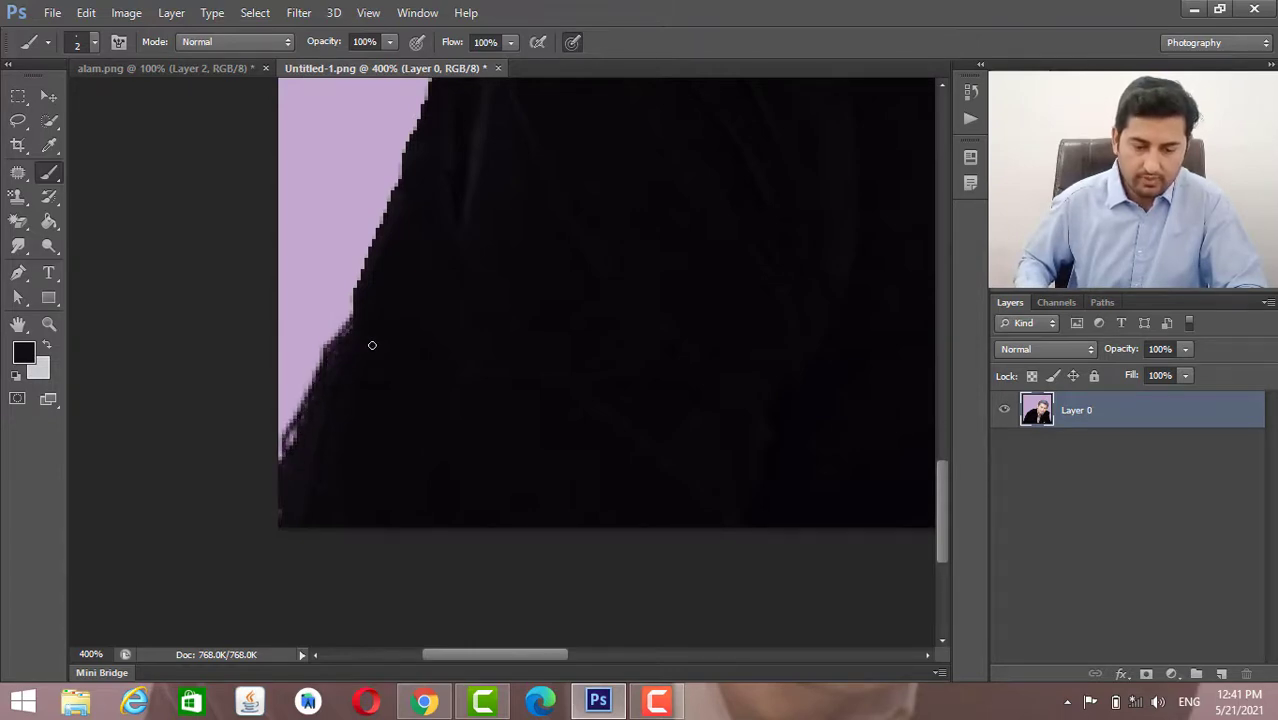
key("ctrl+z")
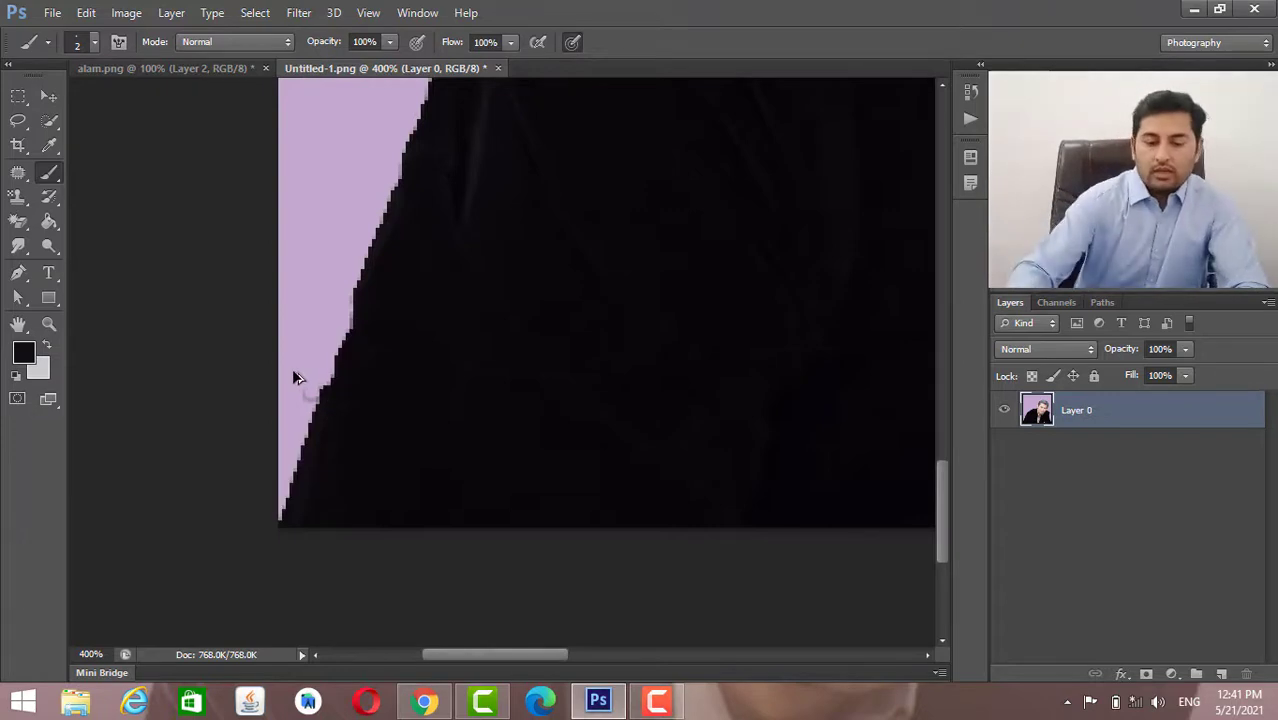
key("ctrl+minus")
key("ctrl+minus")
key("ctrl+minus")
key("ctrl+minus")
key("ctrl+minus")
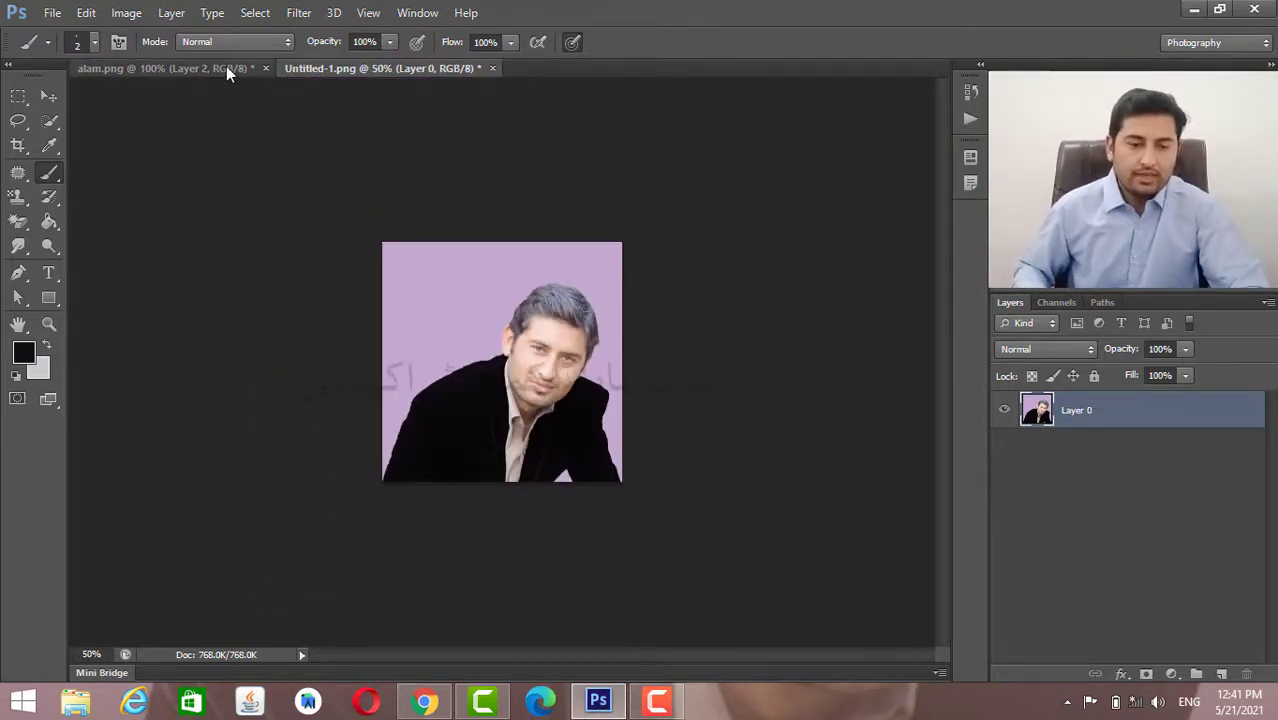
Return to alam.png, try opening 1.jpg, and dismiss the resulting file error.
left_click(165, 68)
left_click(52, 12)
left_click(72, 51)
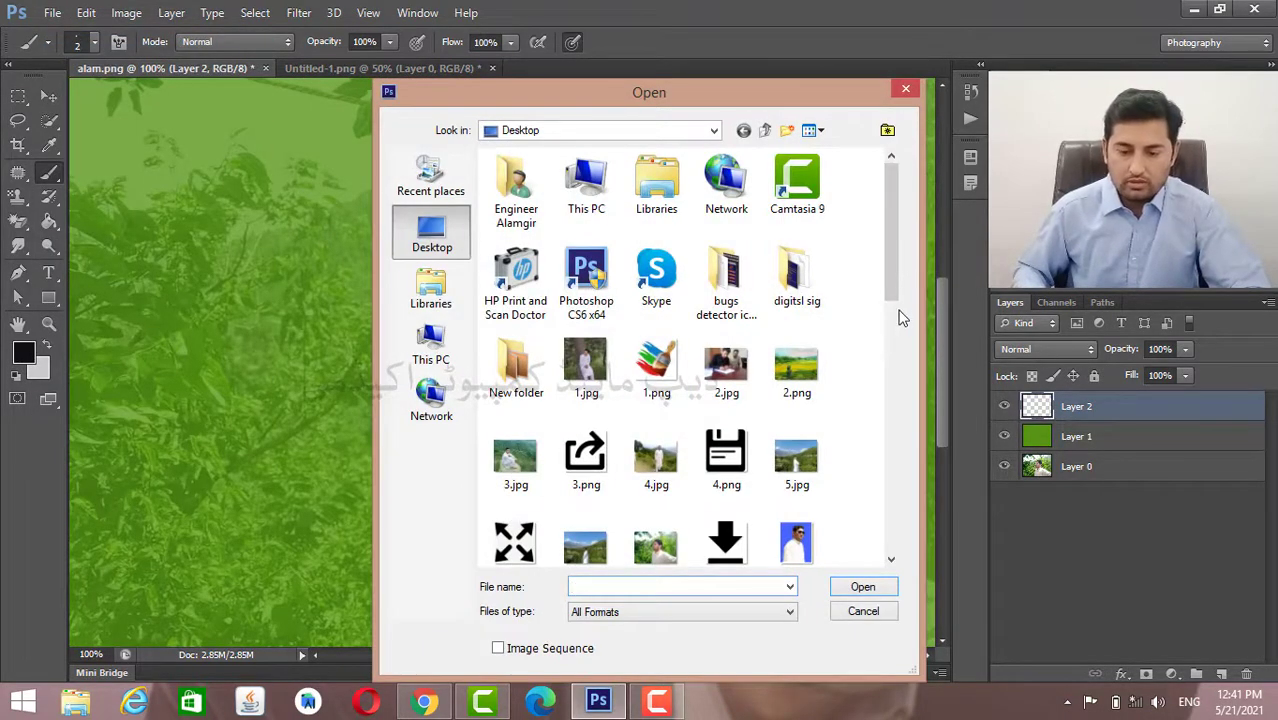
left_click_drag(896, 293, 899, 325)
double_click(586, 255)
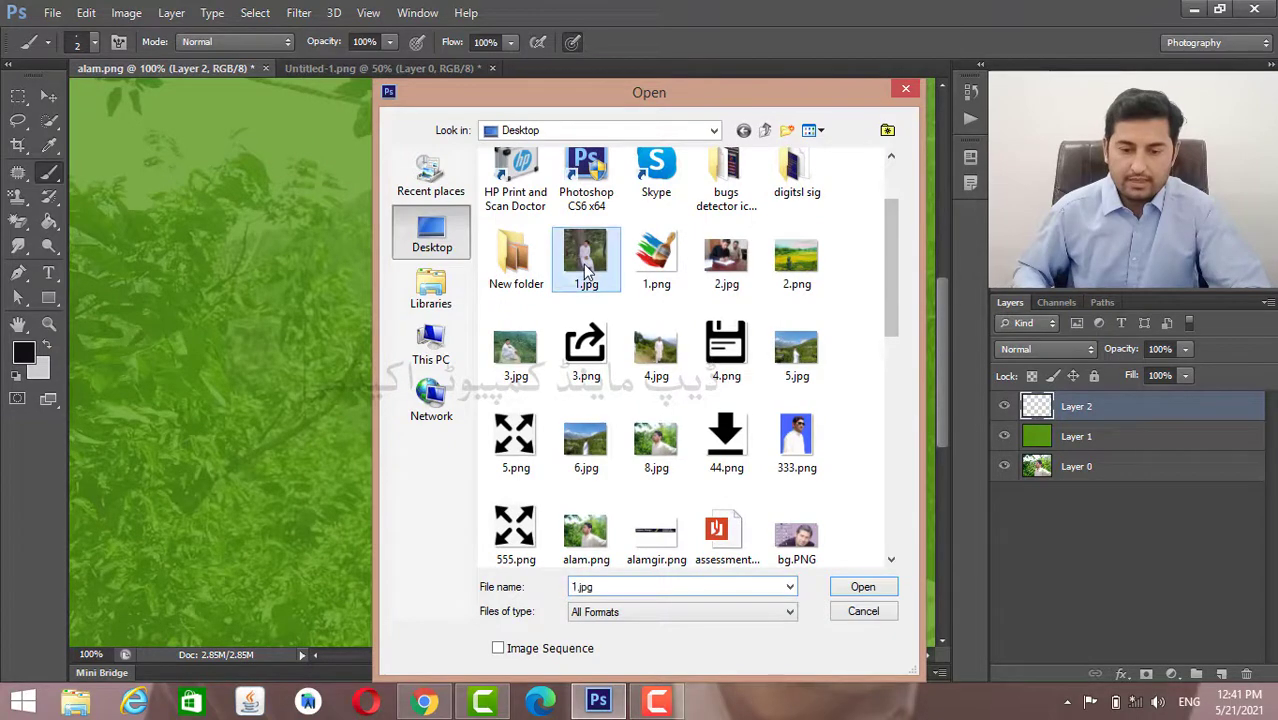
left_click(652, 287)
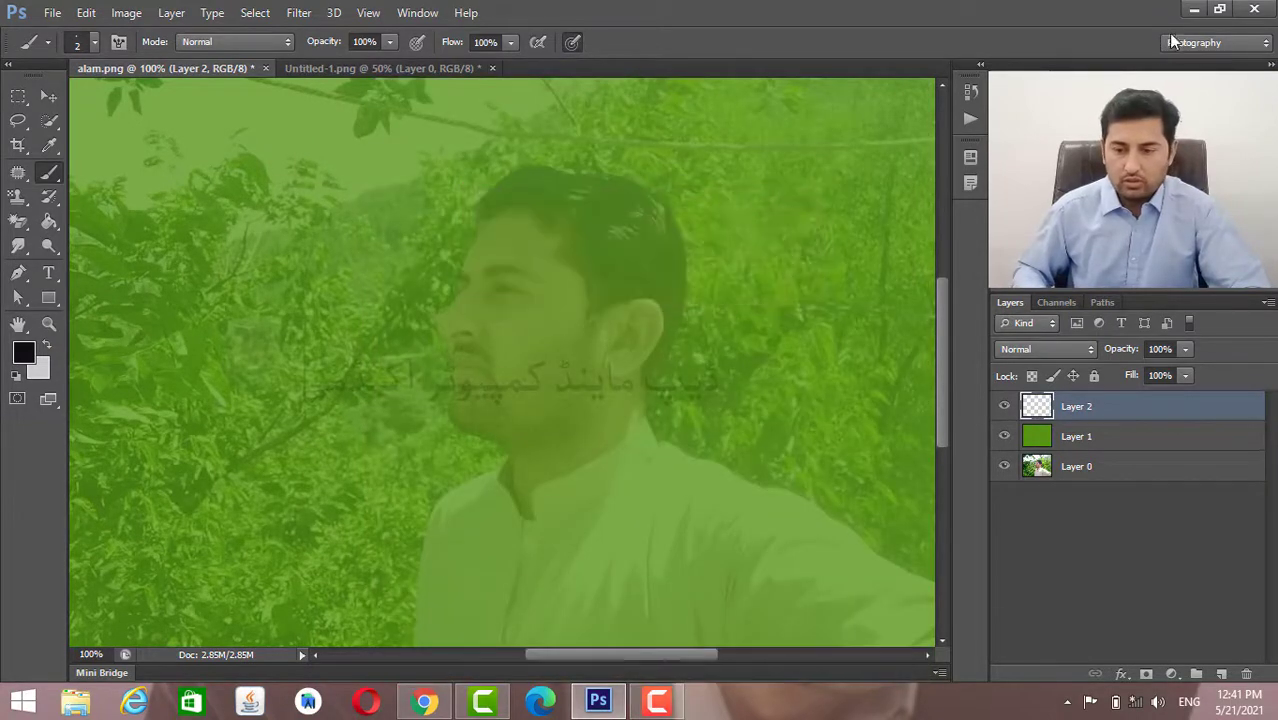
Preview 3.jpg and IMG_20200804_181142_958.jpg in Windows Photo Viewer, then return to Photoshop.
left_click(1194, 10)
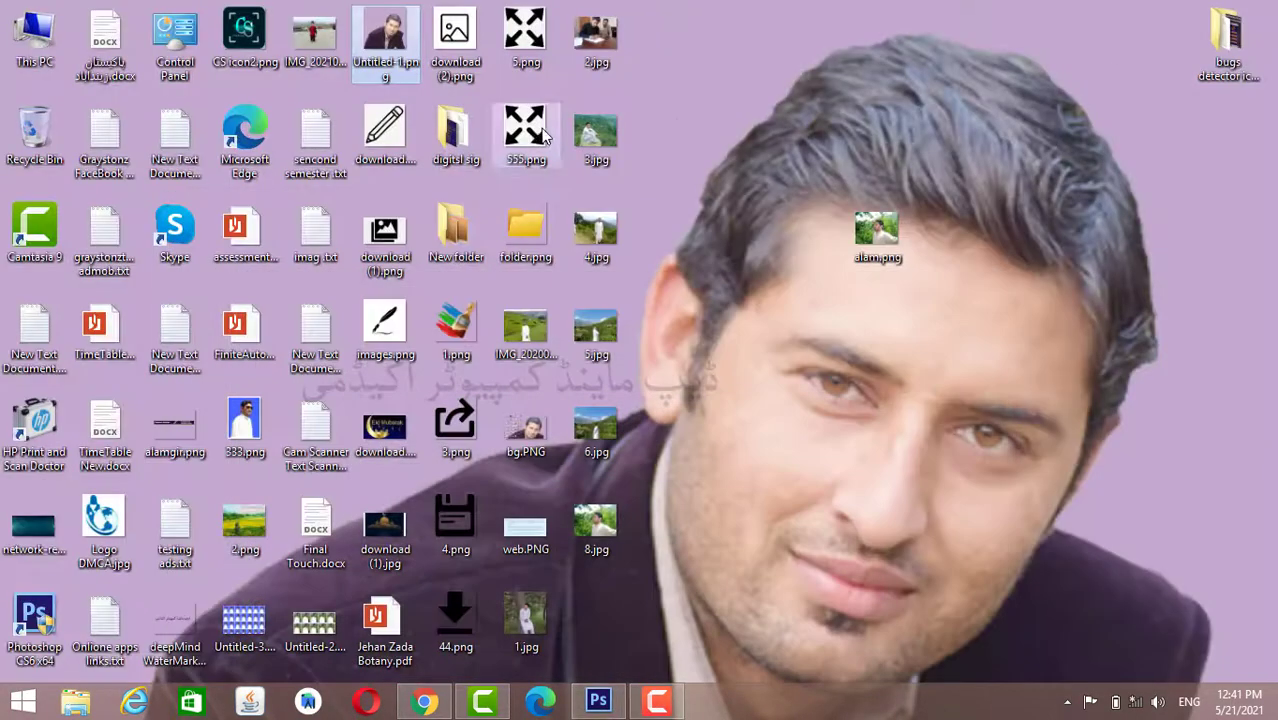
double_click(612, 140)
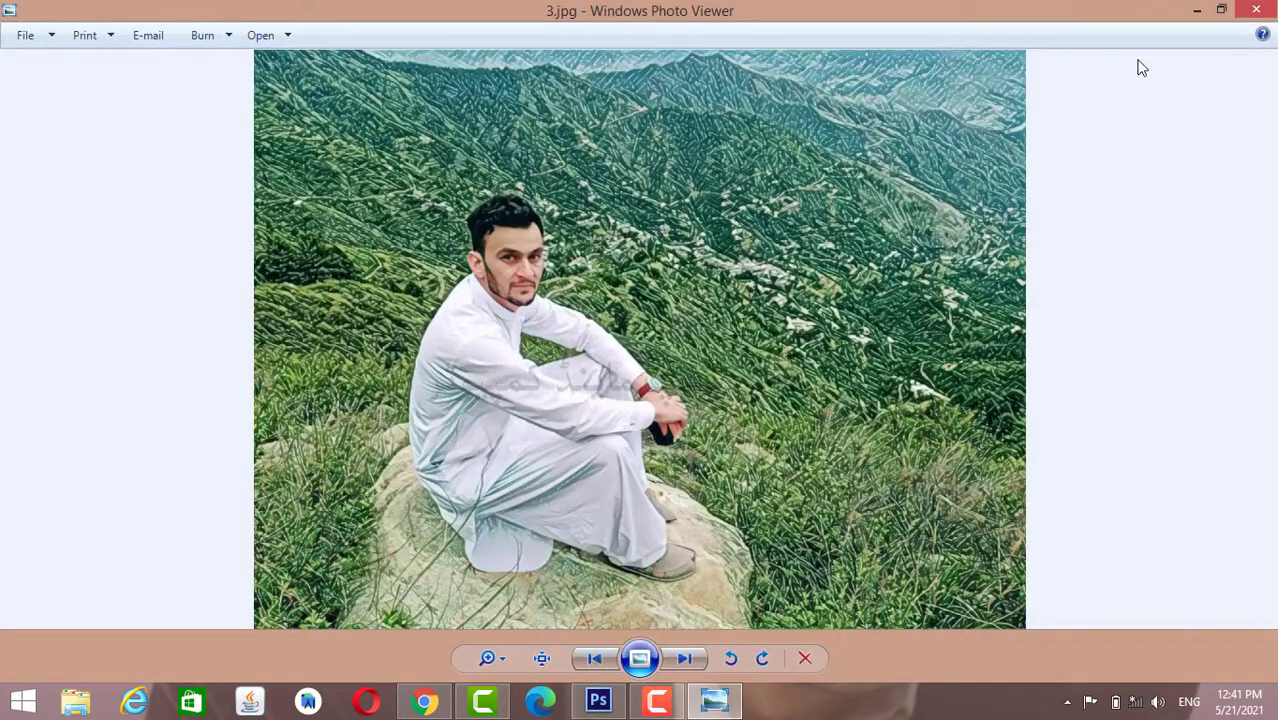
left_click(1259, 9)
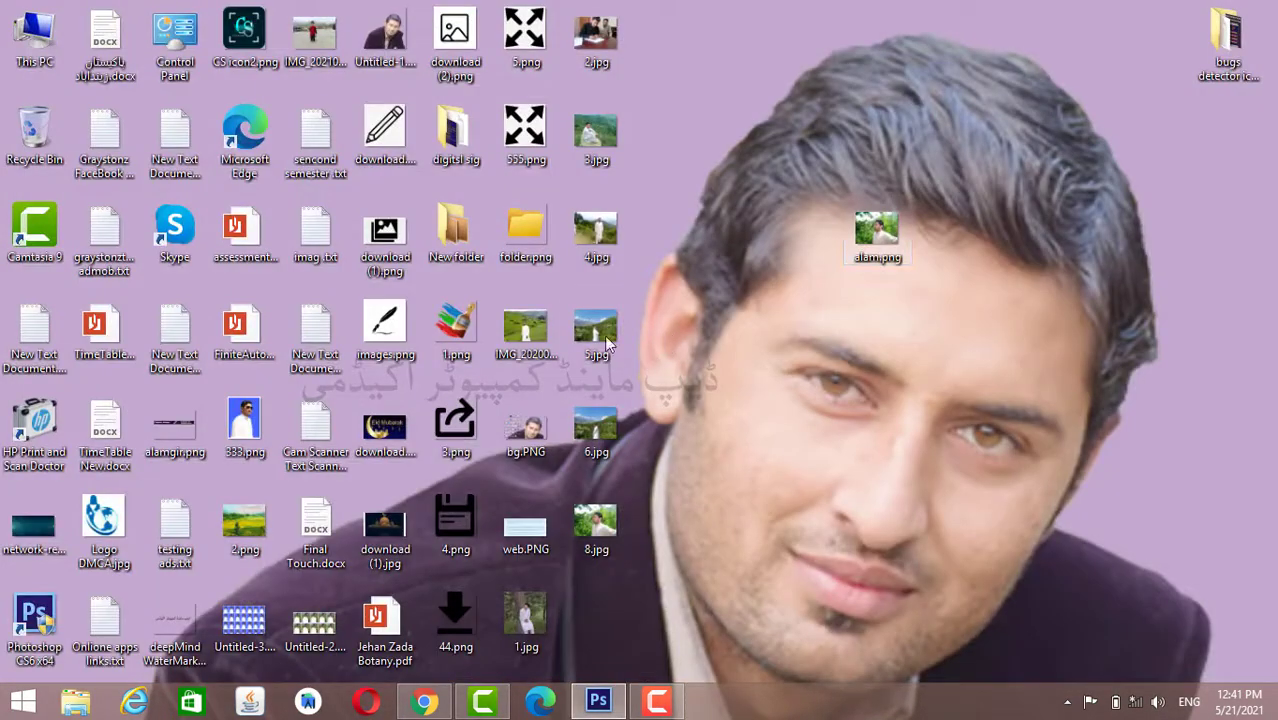
double_click(548, 330)
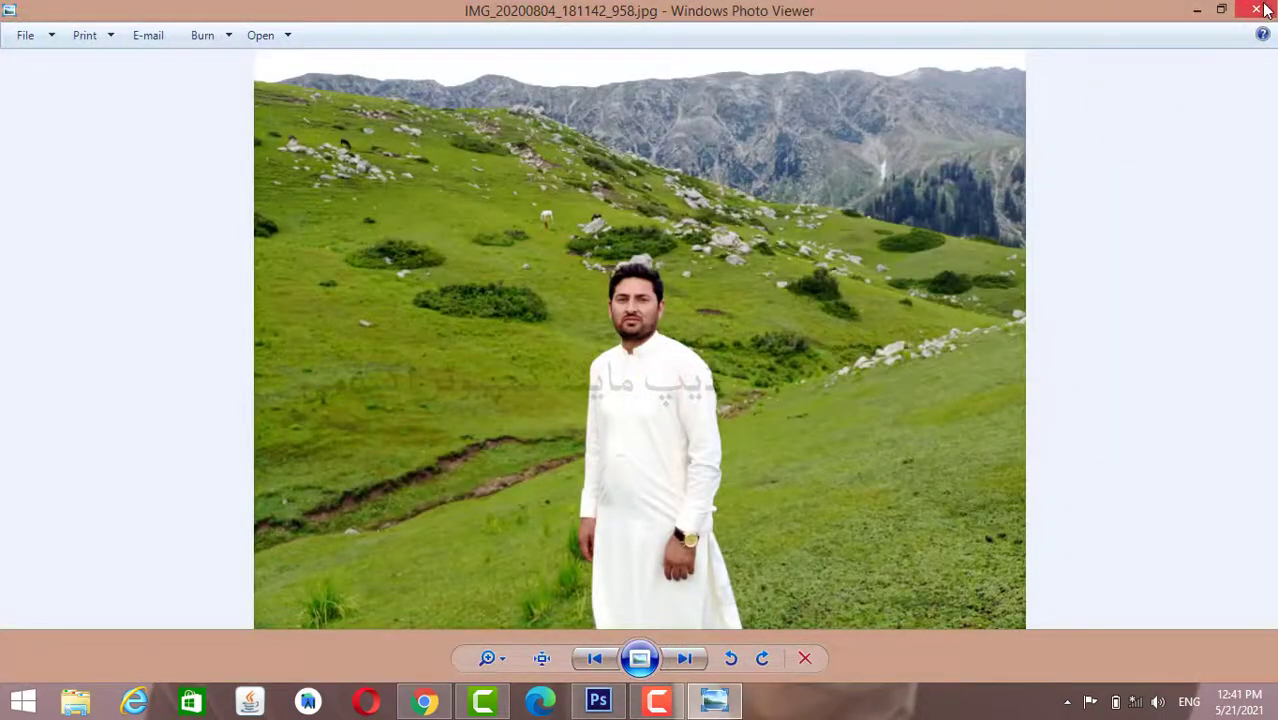
left_click(1259, 9)
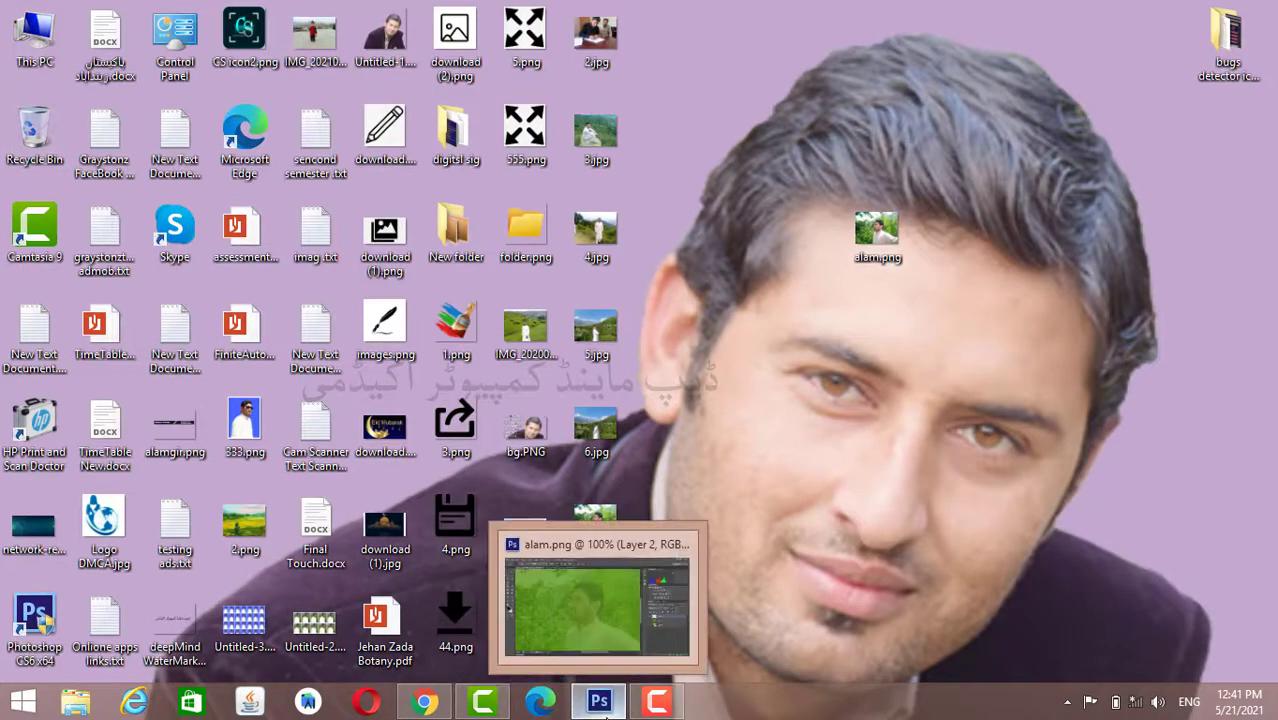
left_click(598, 700)
Open IMG_20200804_181142_958.jpg from the Open dialog and view it at 25%.
left_click(52, 12)
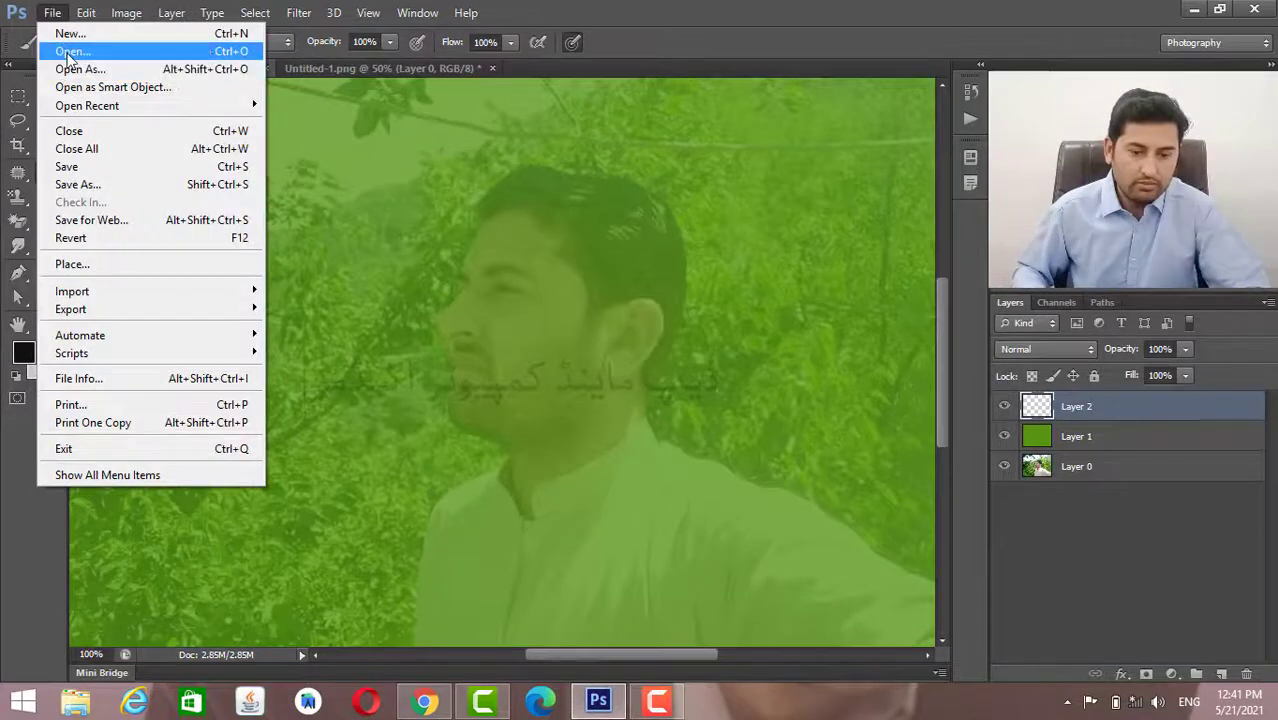
left_click(64, 51)
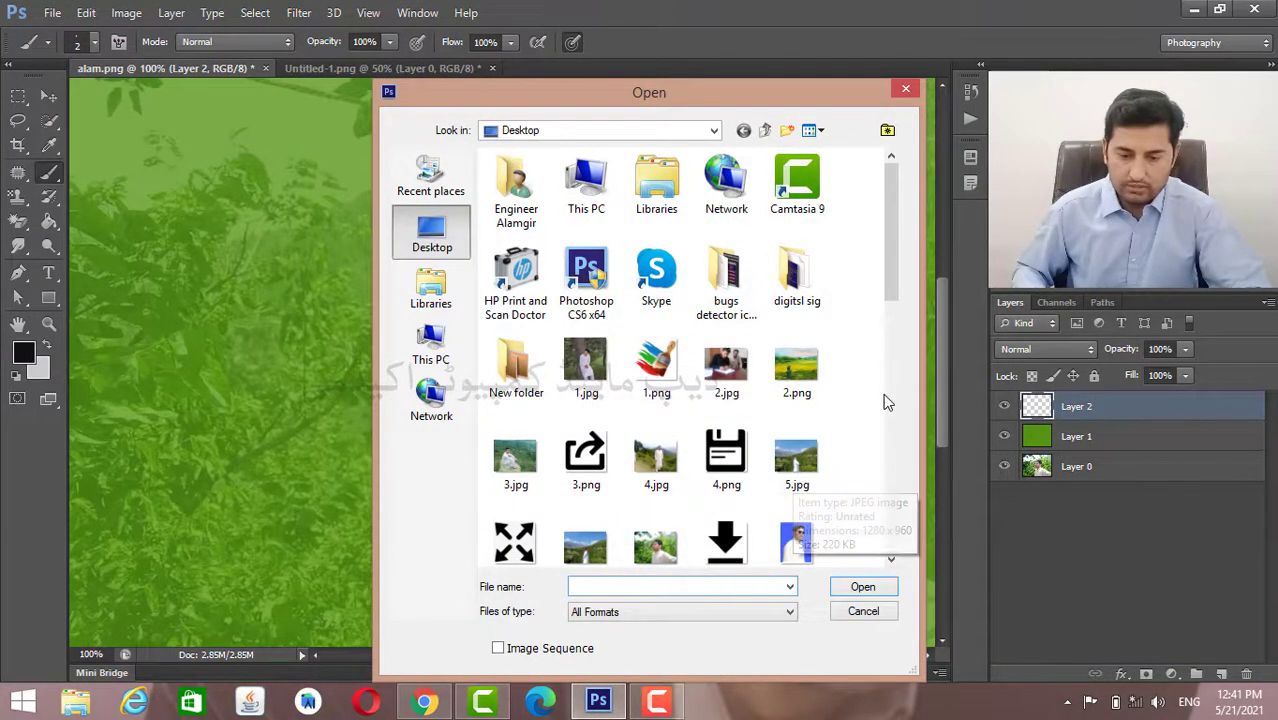
left_click_drag(892, 266, 876, 462)
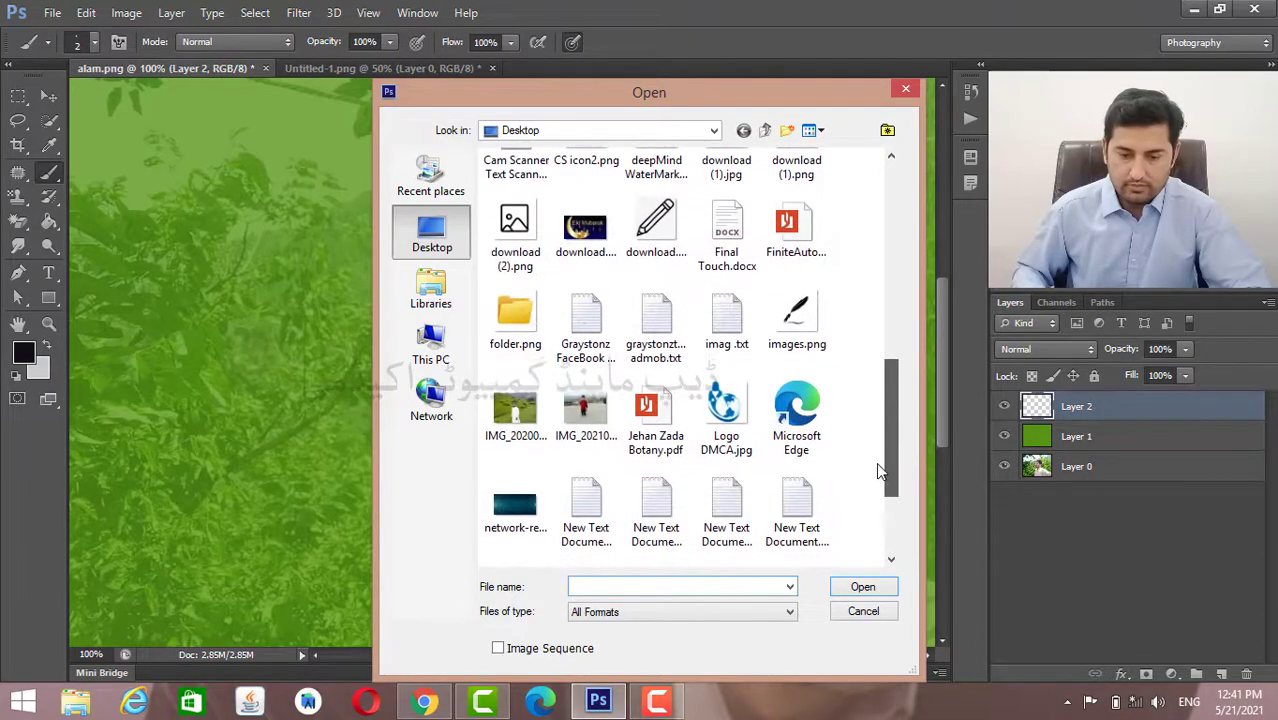
double_click(491, 396)
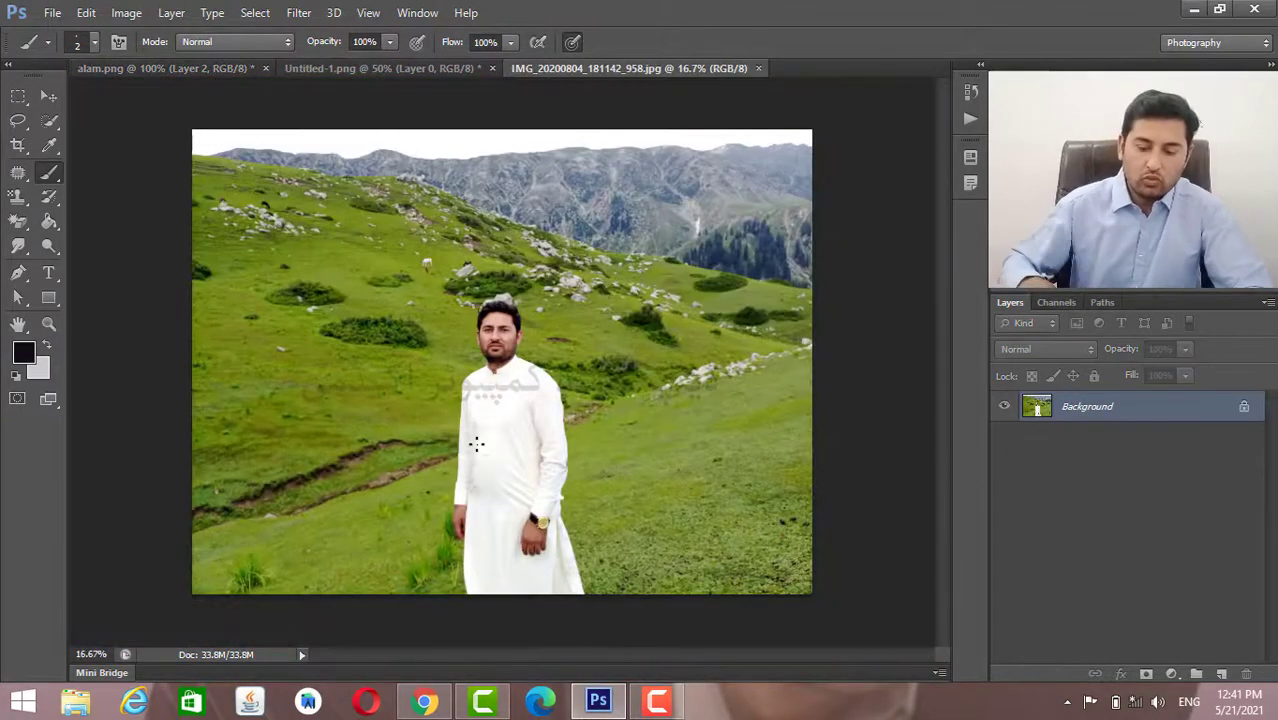
key("ctrl+plus")
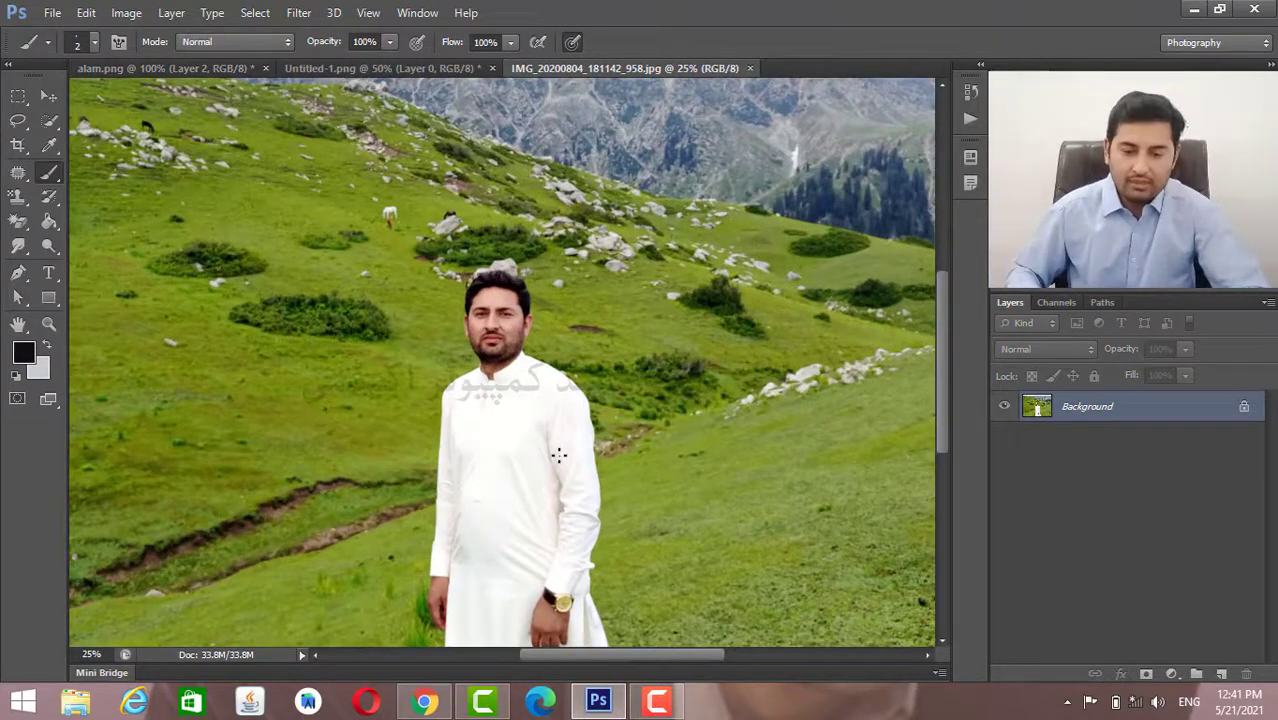
scroll(560, 445, "down", 4)
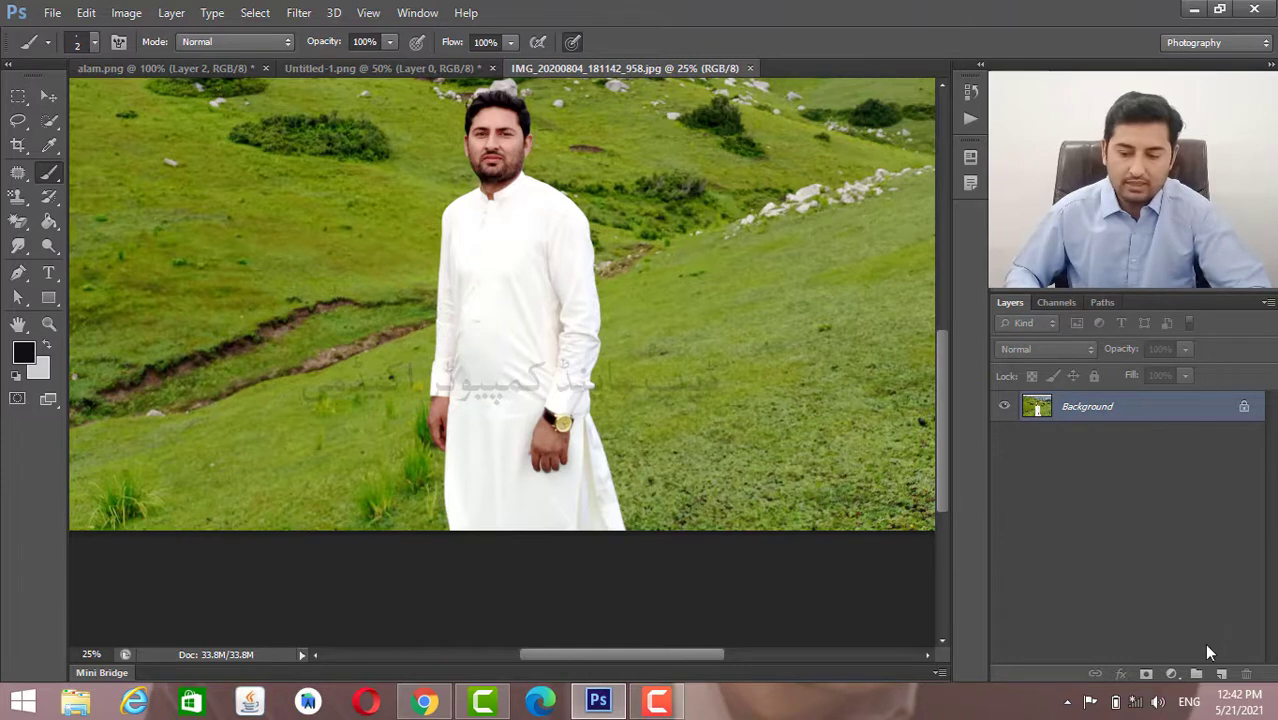
Add an empty Layer 1 and choose the 75 px grass brush tip.
left_click(1222, 673)
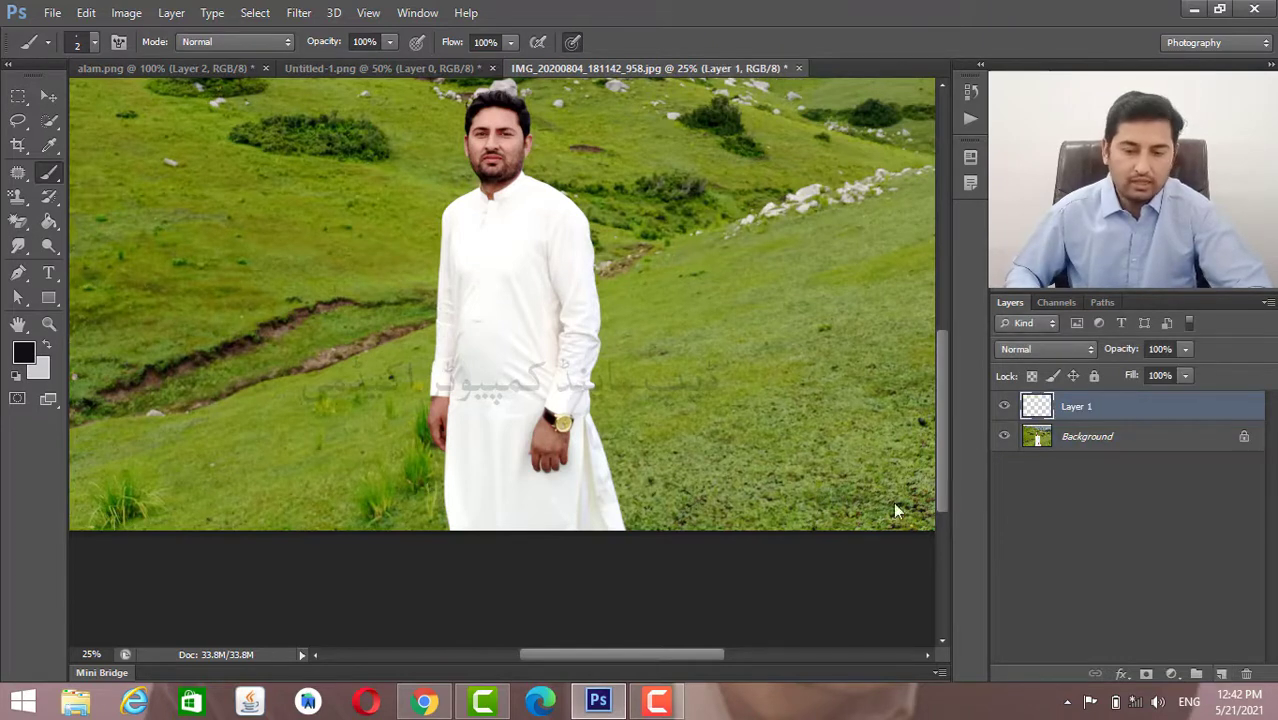
right_click(59, 173)
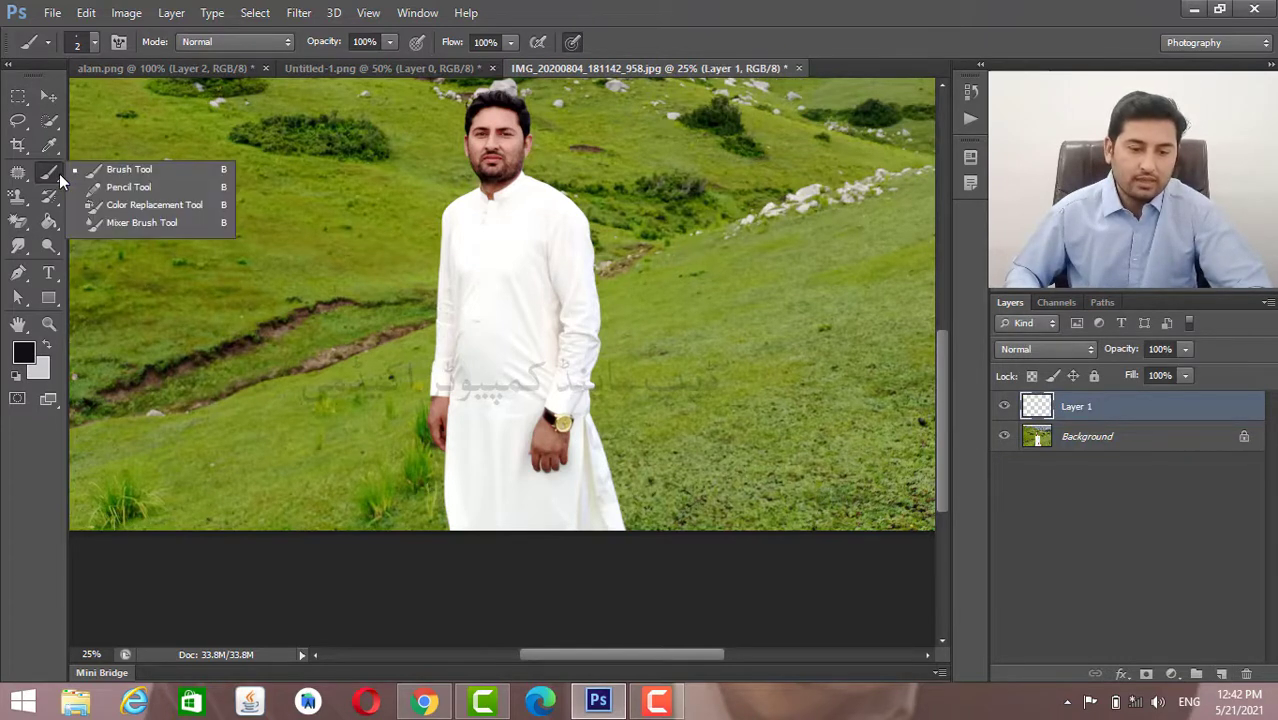
left_click(95, 41)
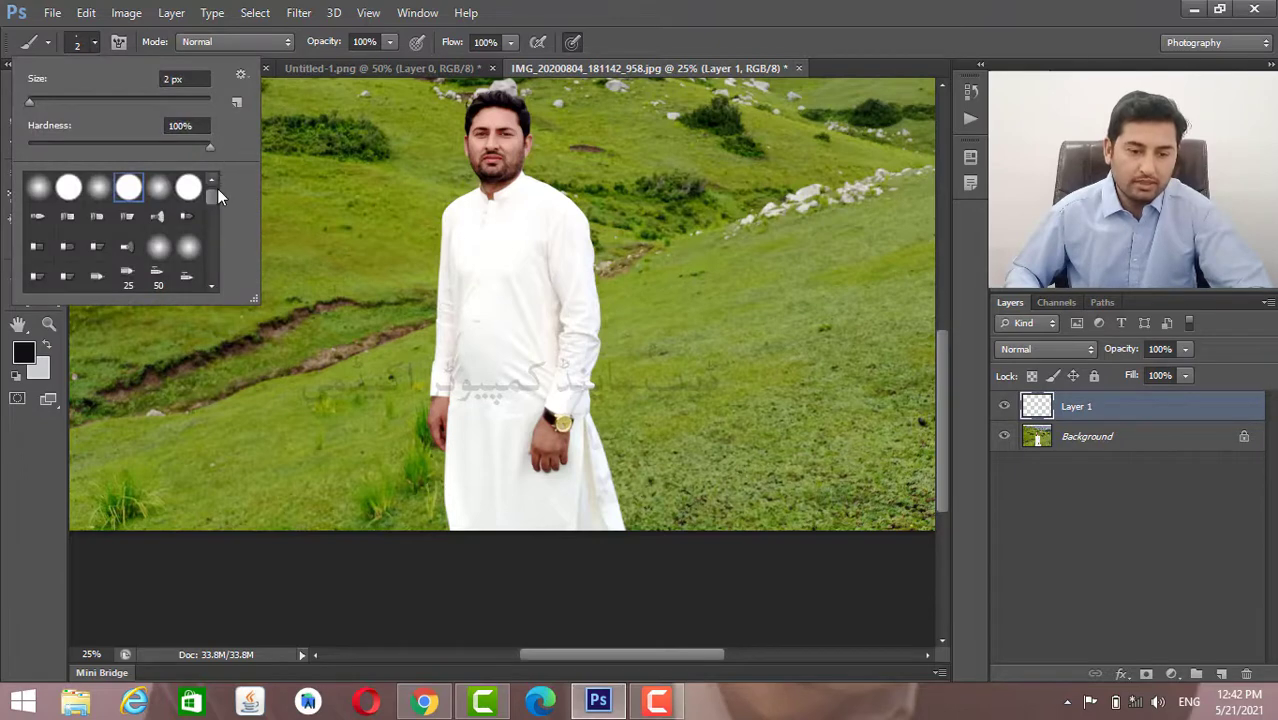
left_click_drag(217, 191, 214, 222)
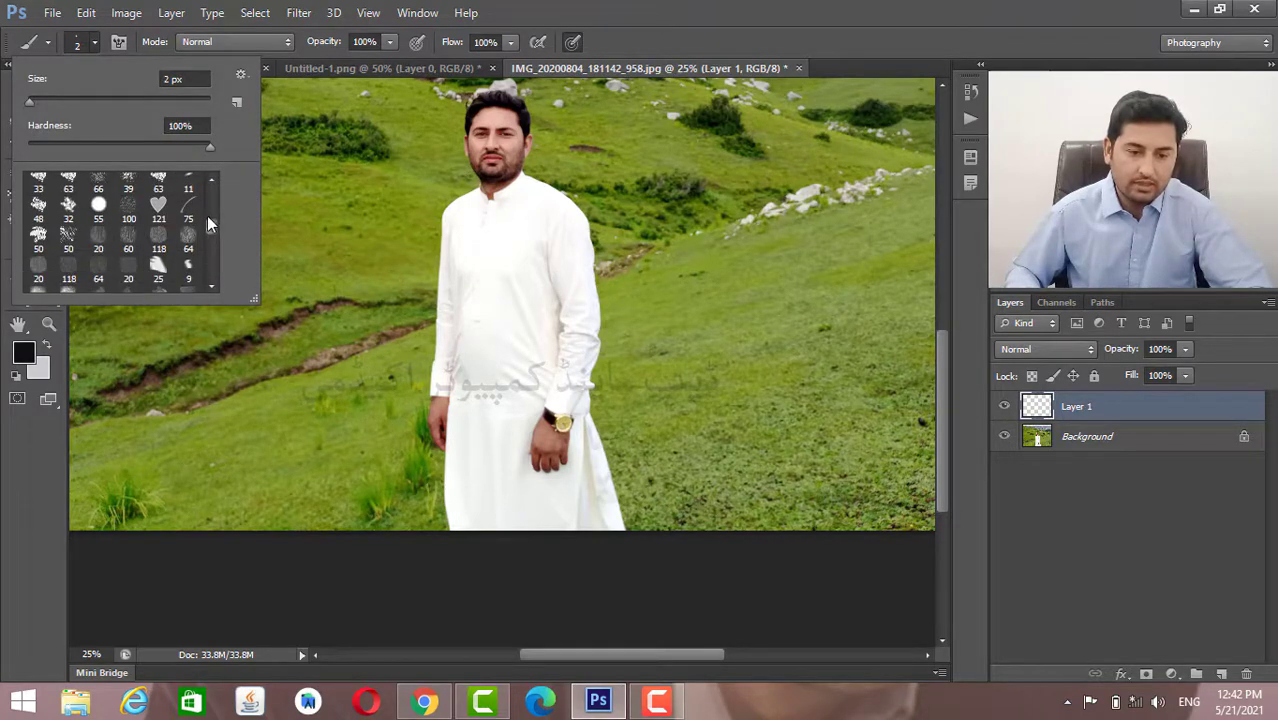
left_click(188, 210)
Set the foreground to grass green #386c00 and enlarge the brush to 176 px.
left_click(28, 352)
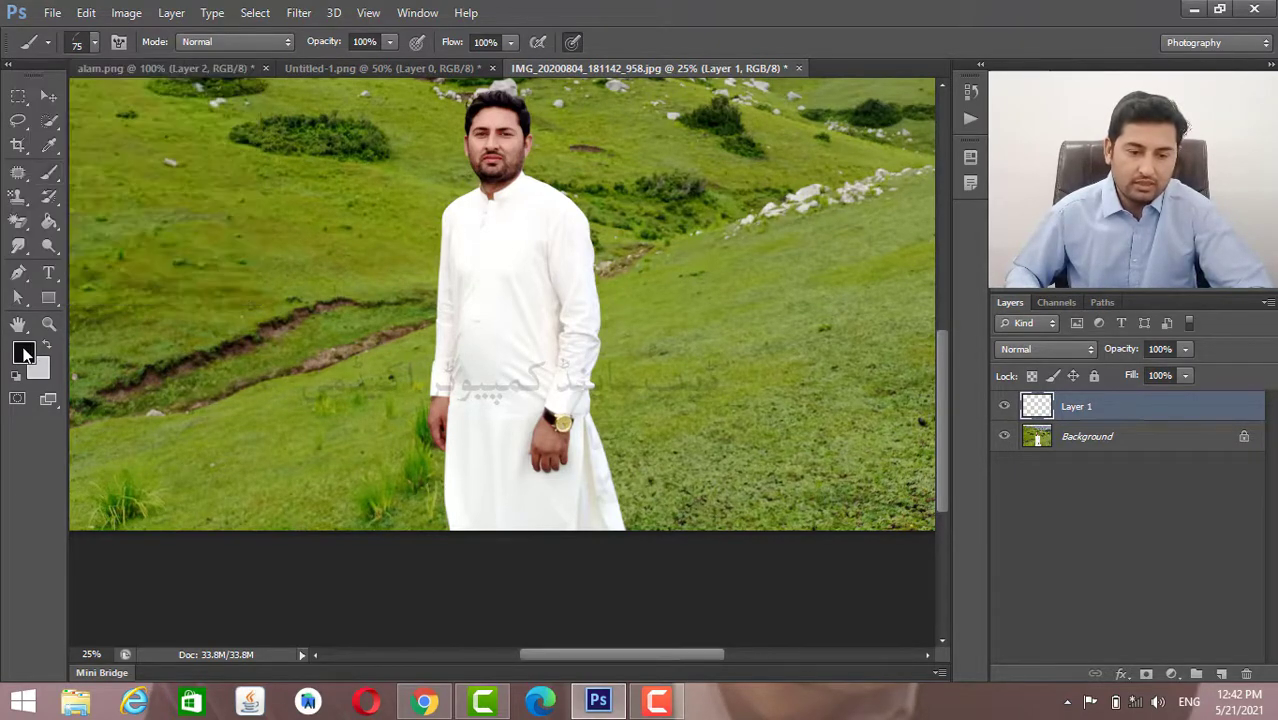
left_click(421, 469)
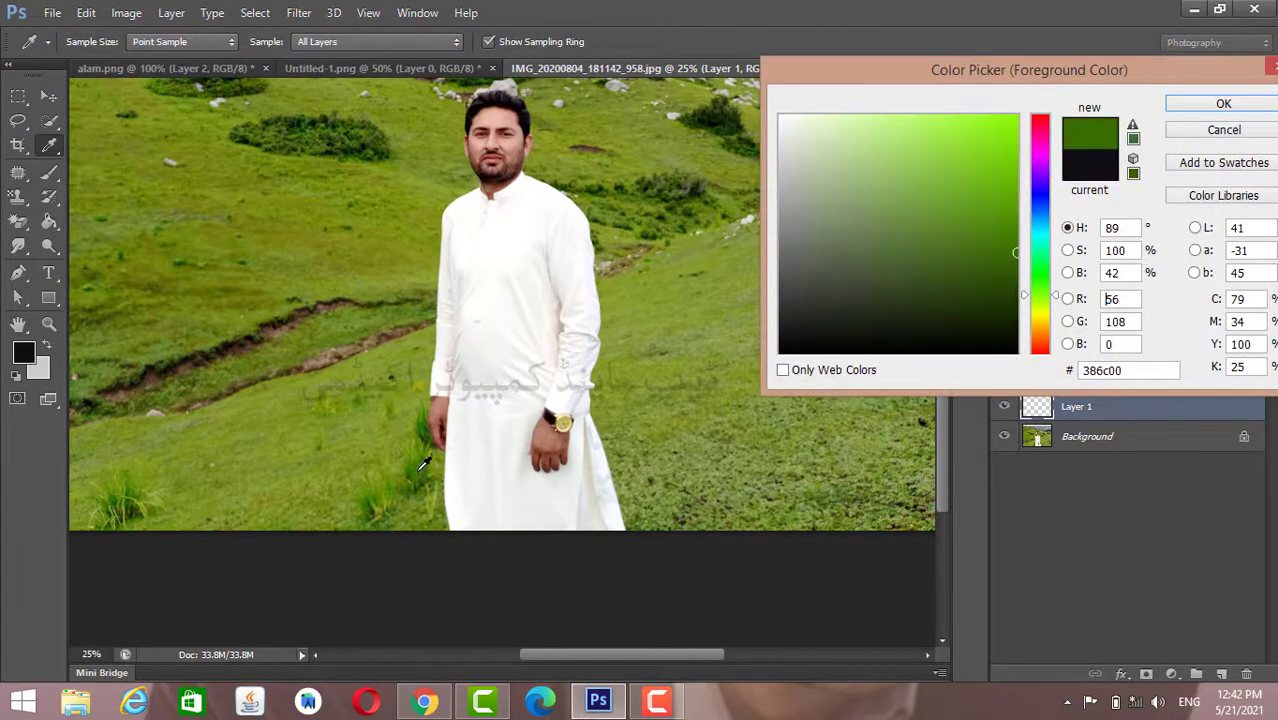
left_click(1185, 105)
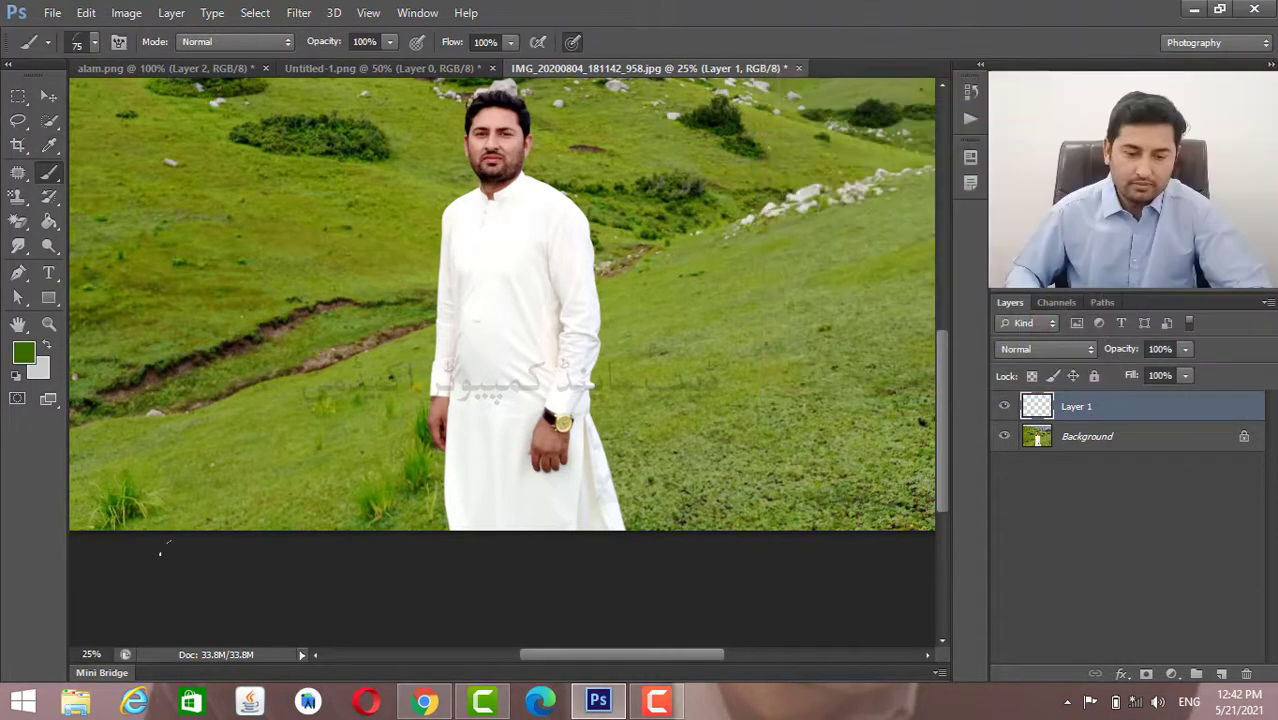
left_click(96, 42)
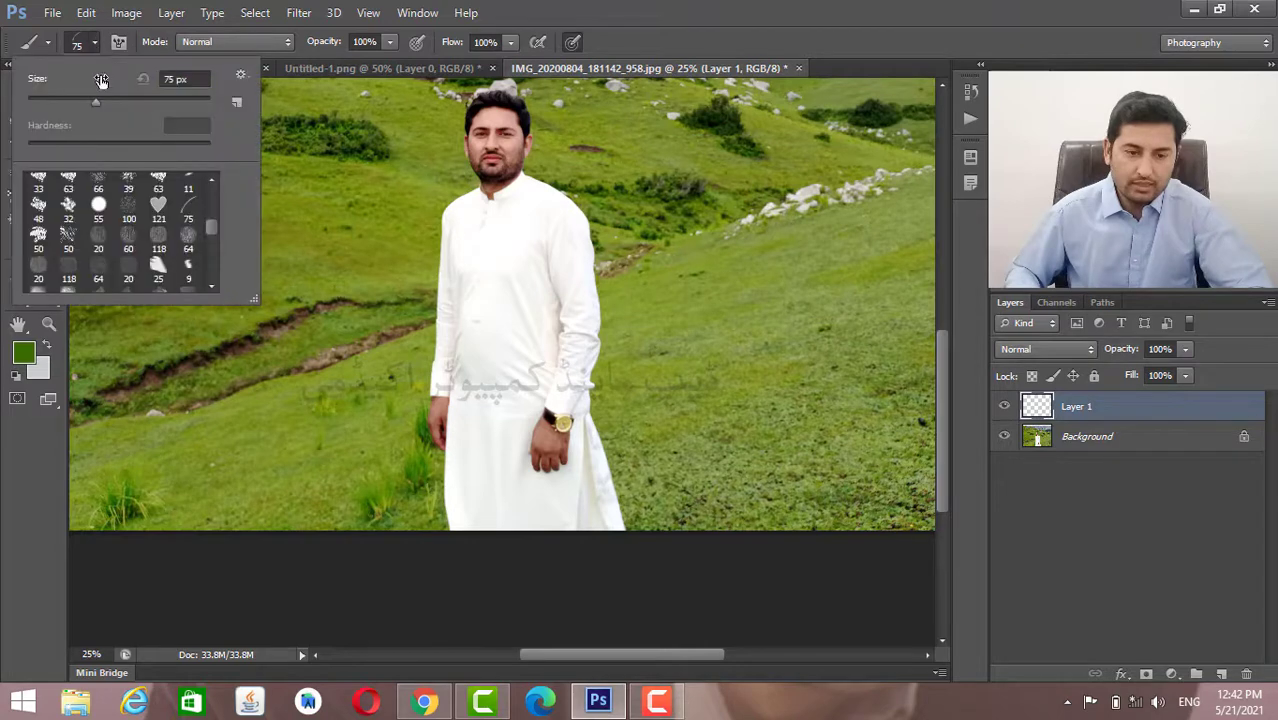
left_click_drag(100, 97, 153, 99)
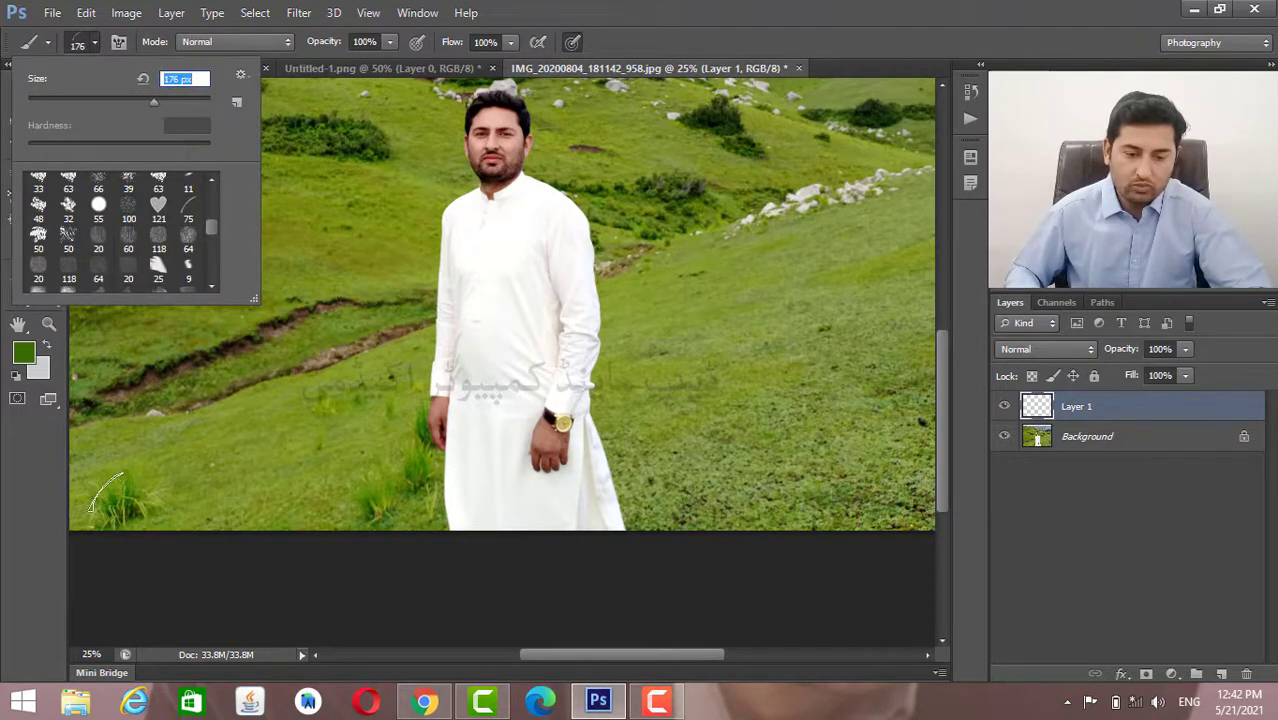
key("Return")
Paint test grass strokes along the garment's hem, then undo them.
left_click_drag(540, 535, 980, 530)
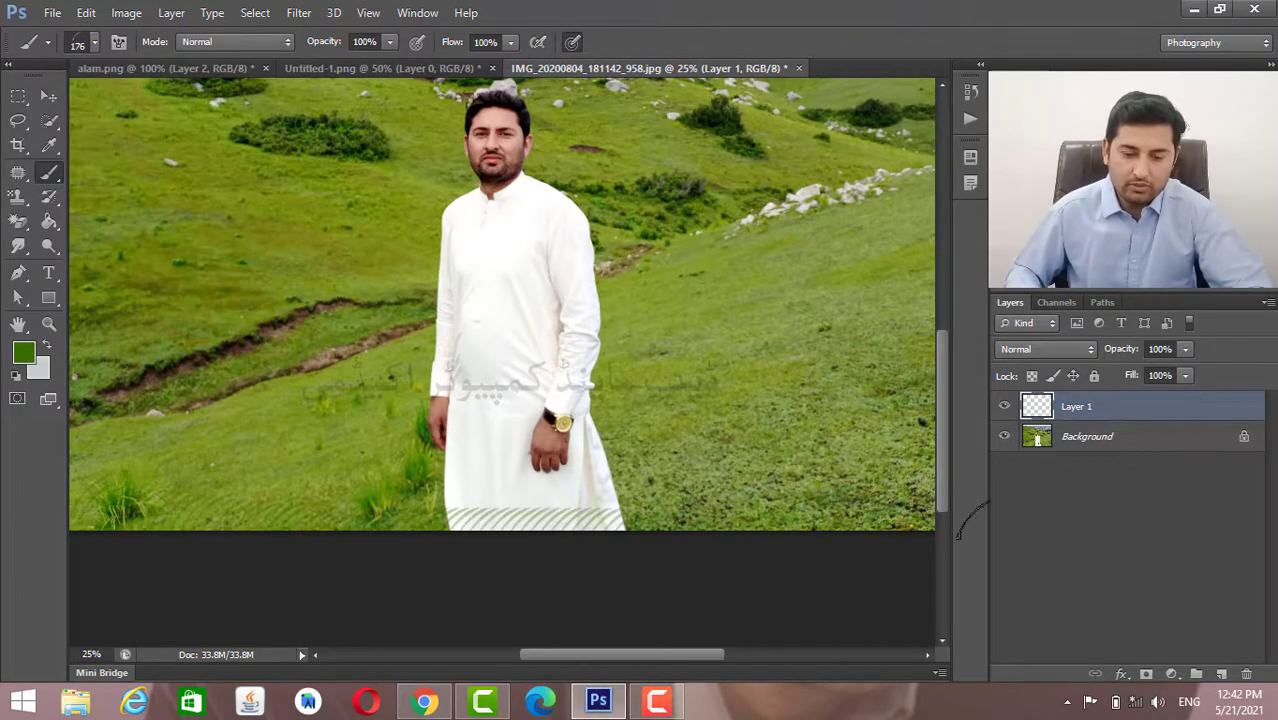
mouse_move(565, 512)
left_mouse_down()
mouse_move(665, 512)
mouse_move(477, 502)
left_mouse_up()
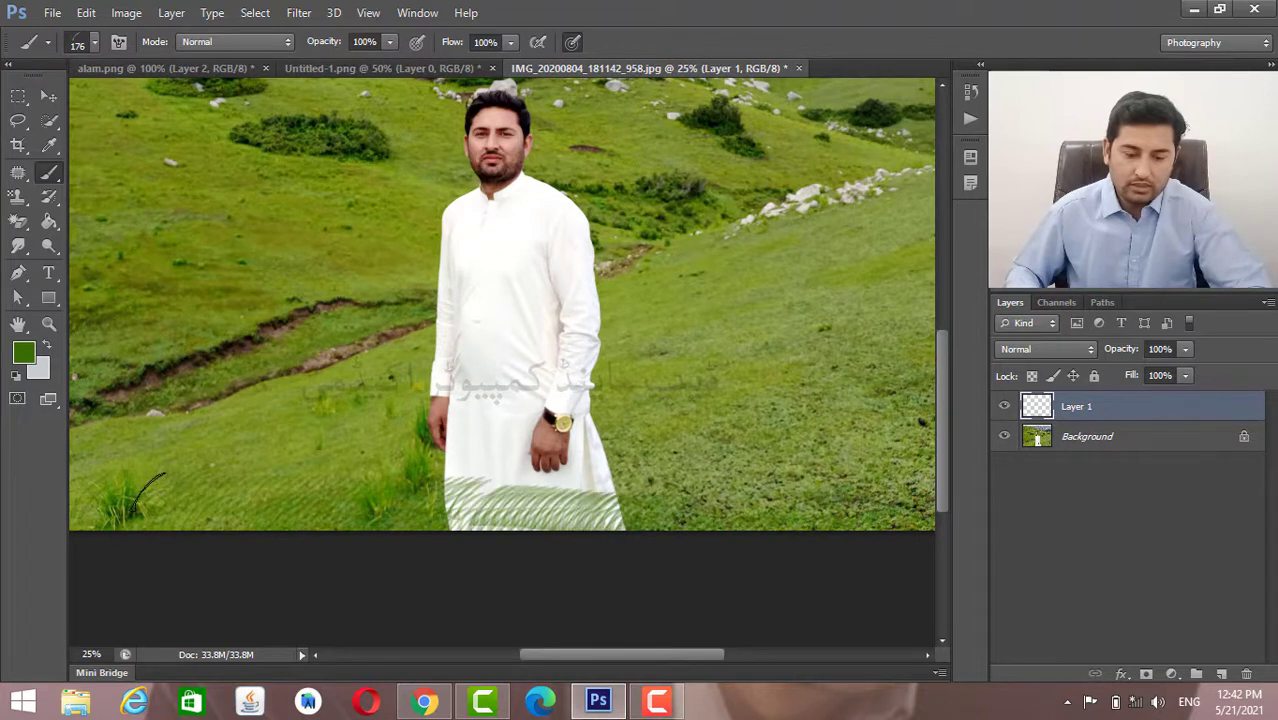
key("ctrl+z")
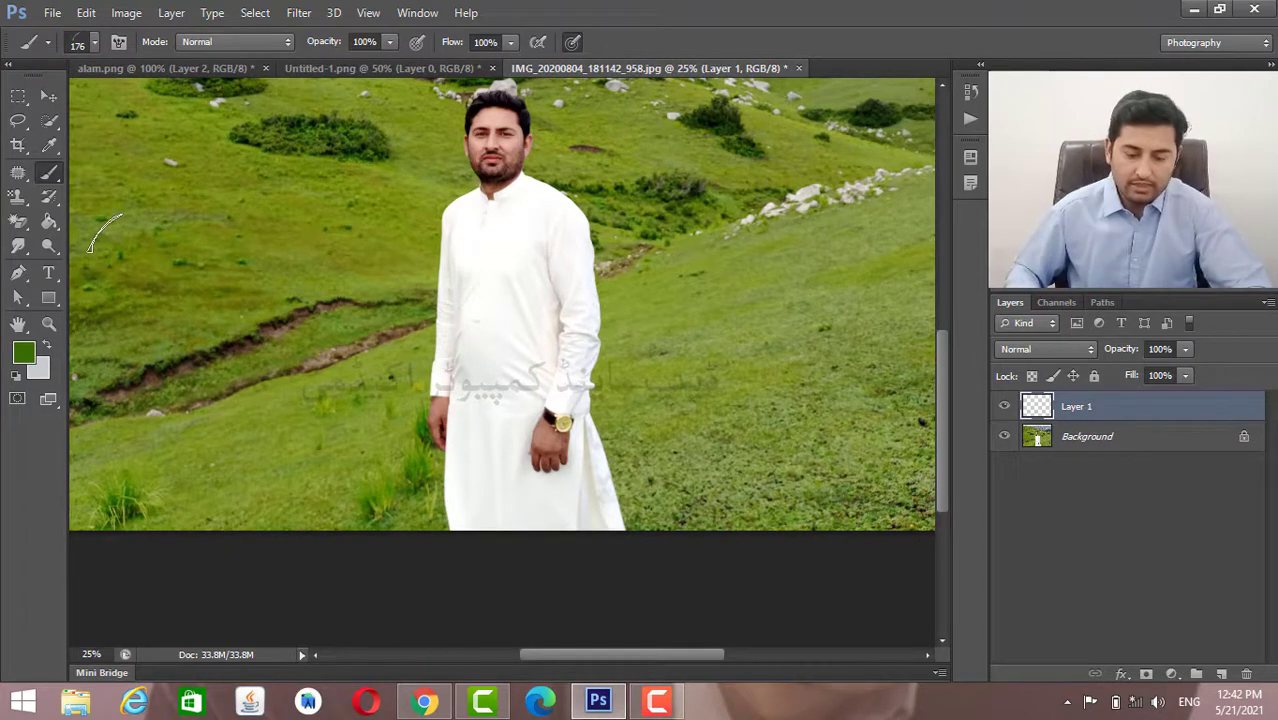
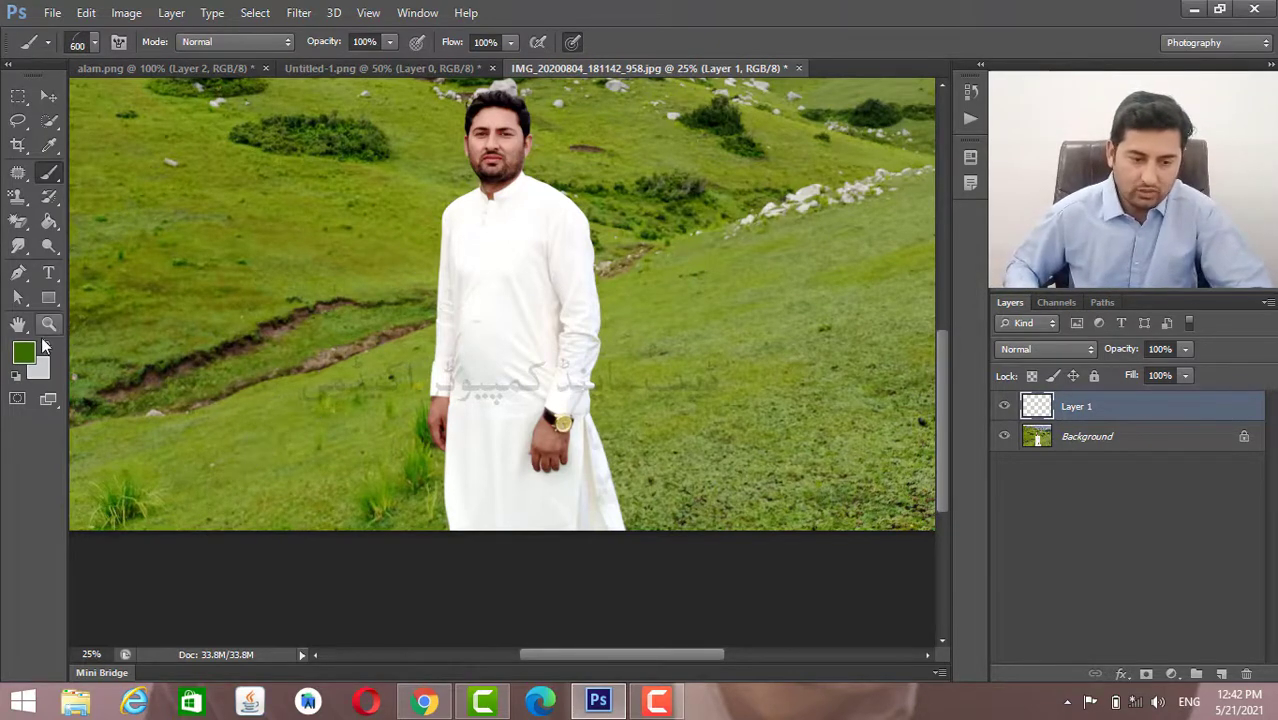
Paint green test dabs and strokes over the dress and grass, then undo them.
left_click(25, 352)
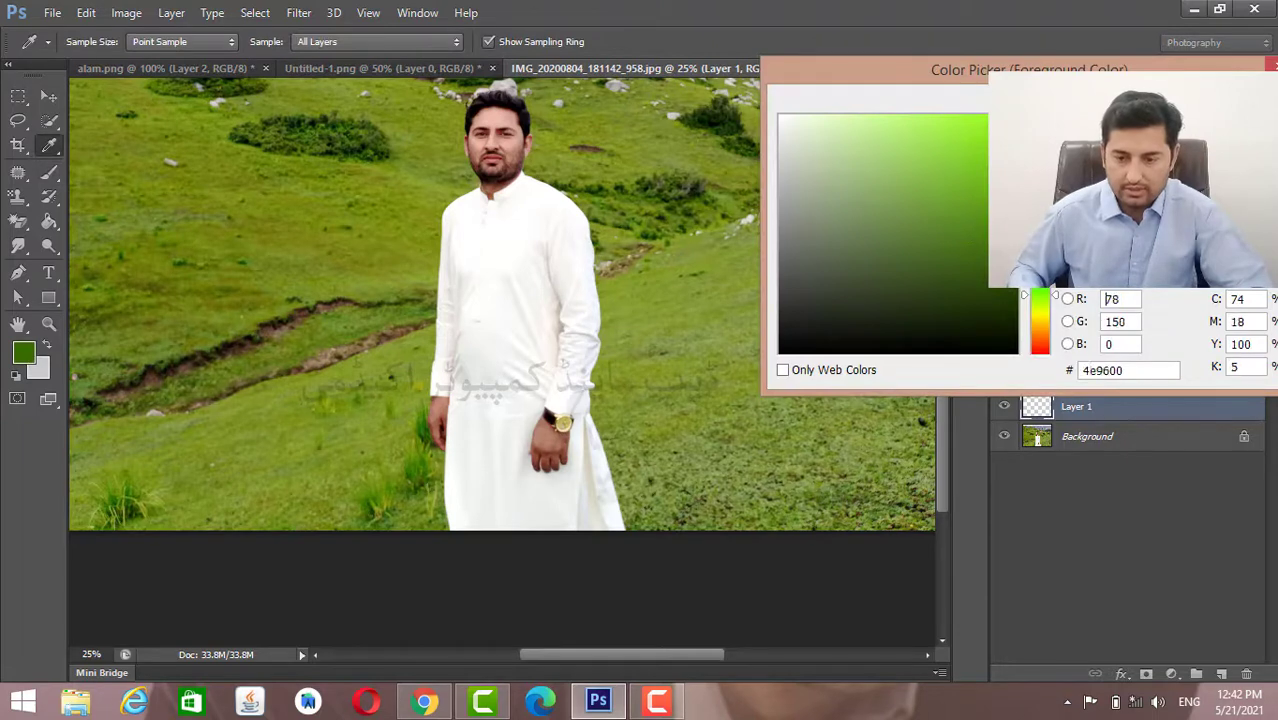
key("Return")
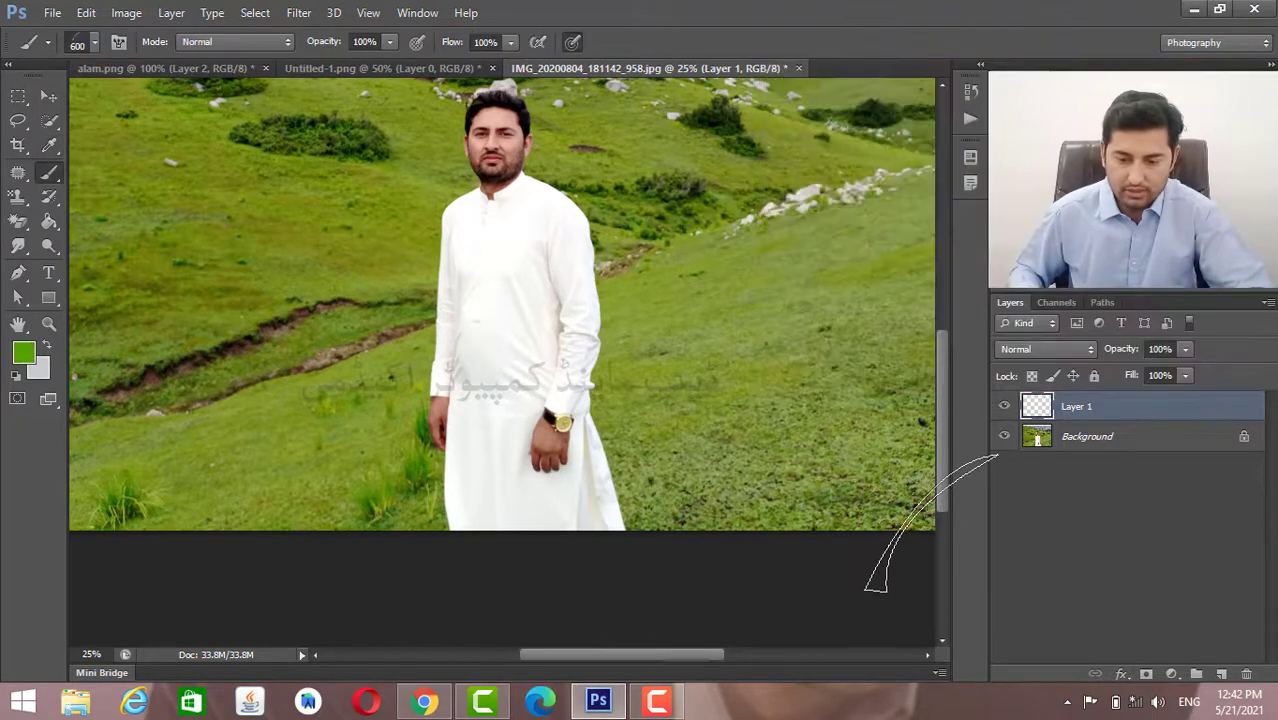
left_click(544, 511)
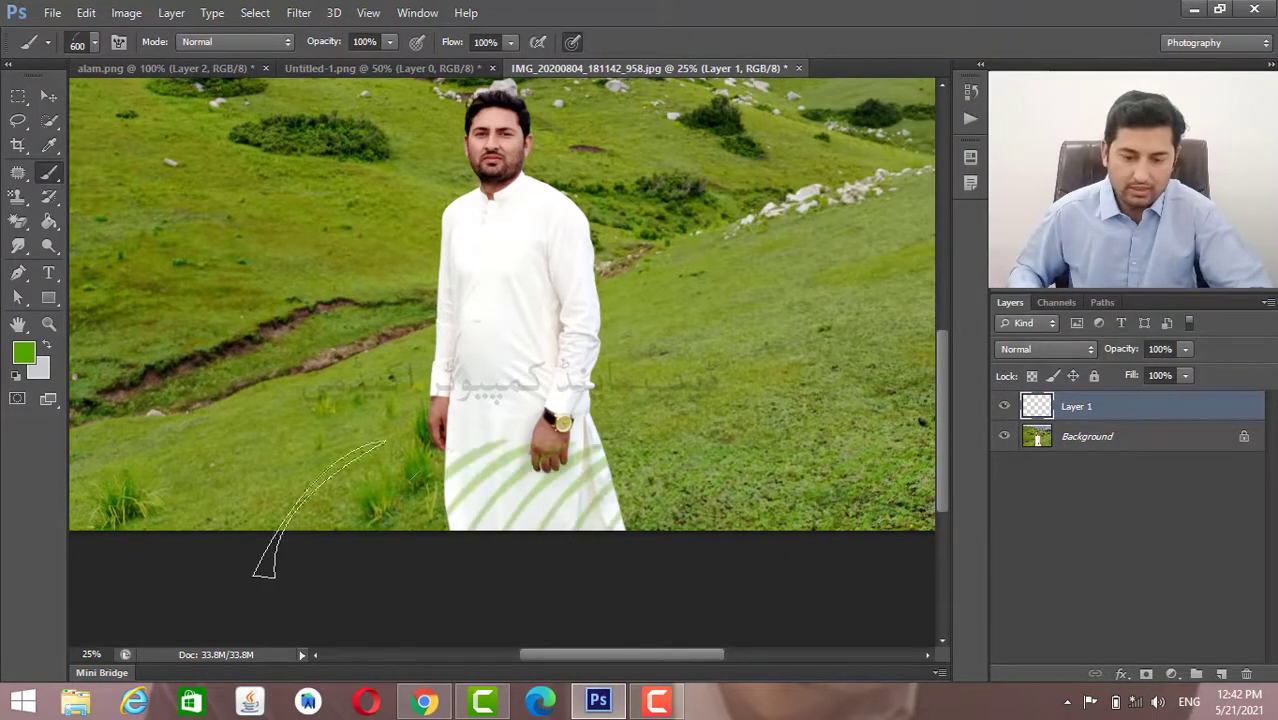
left_click(565, 528)
left_click_drag(577, 504, 218, 467)
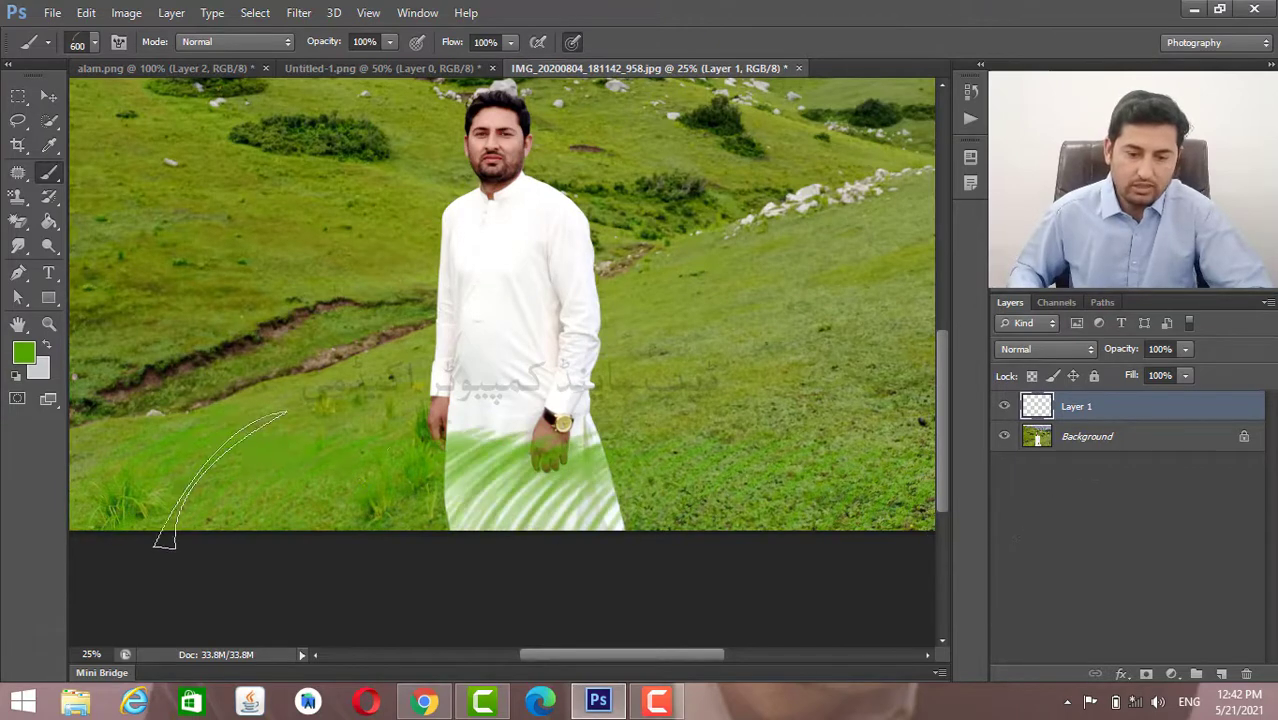
mouse_move(742, 505)
left_mouse_down()
mouse_move(234, 543)
mouse_move(40, 430)
mouse_move(764, 543)
mouse_move(855, 503)
left_mouse_up()
key("ctrl+z")
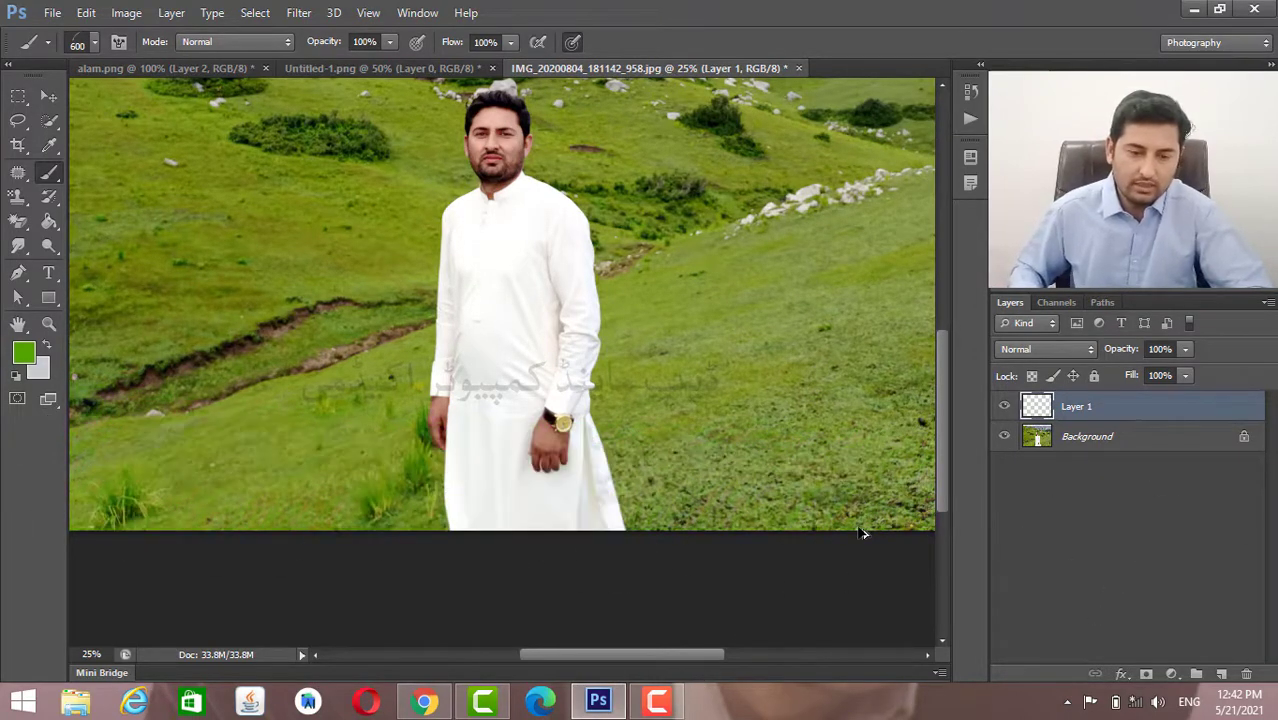
Choose the 75 px brush tip from the Brush Preset picker.
right_click(53, 175)
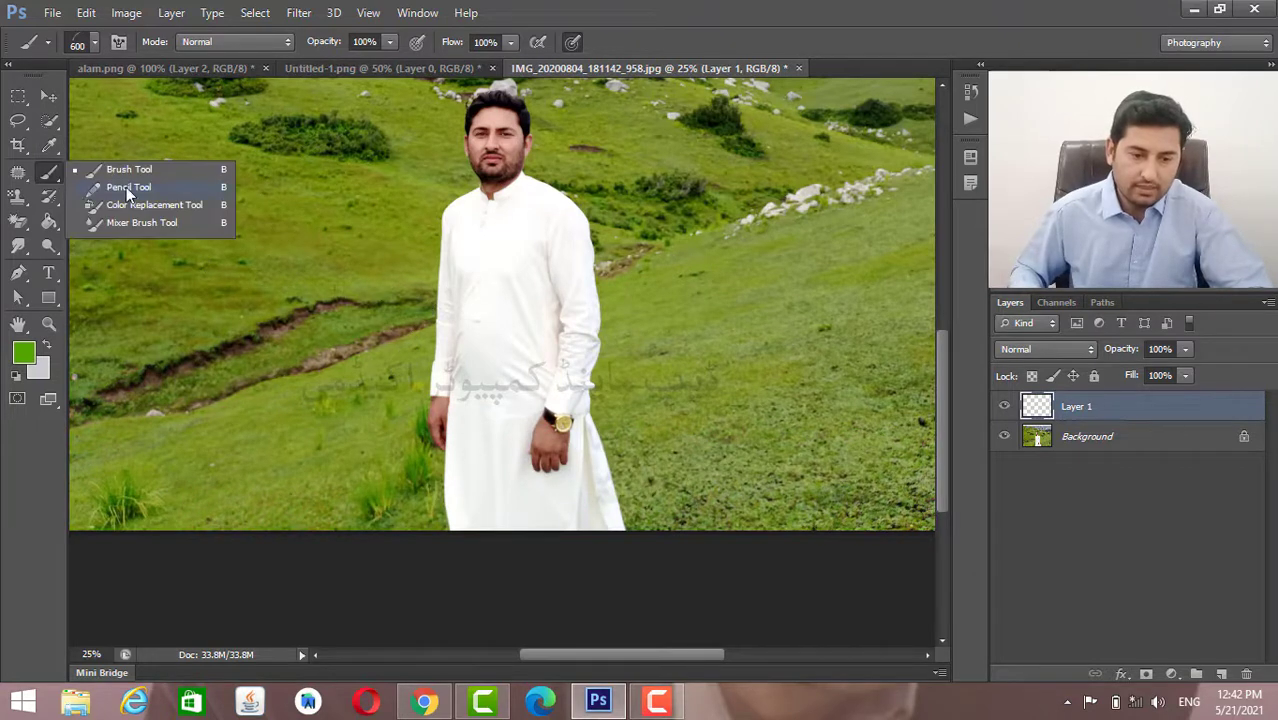
left_click(95, 45)
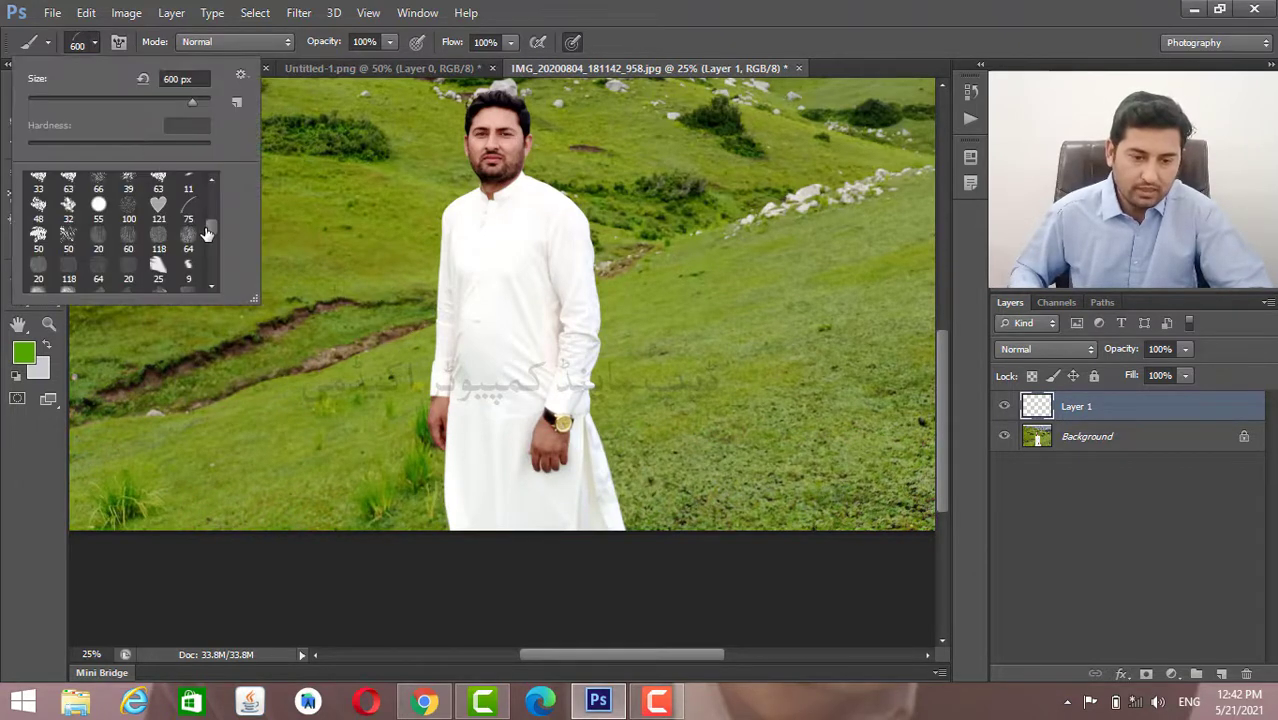
mouse_move(212, 226)
left_mouse_down()
mouse_move(211, 252)
mouse_move(212, 220)
left_mouse_up()
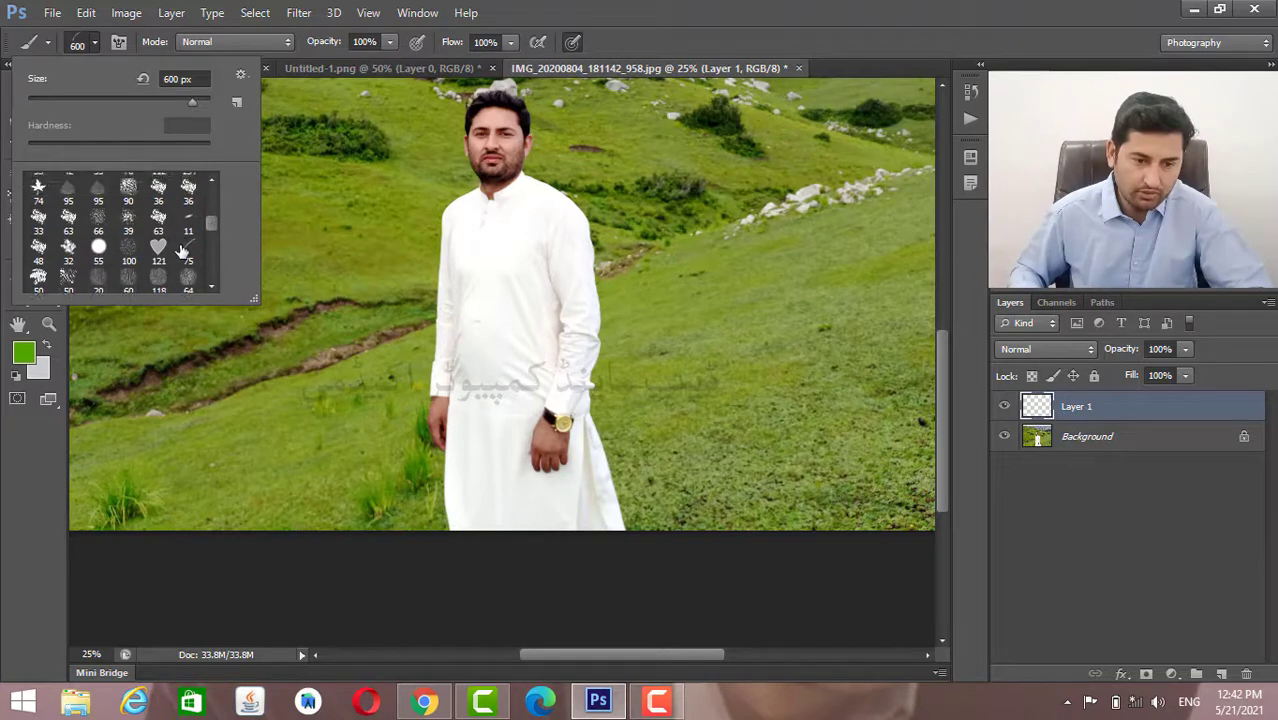
left_click(188, 252)
left_click(457, 10)
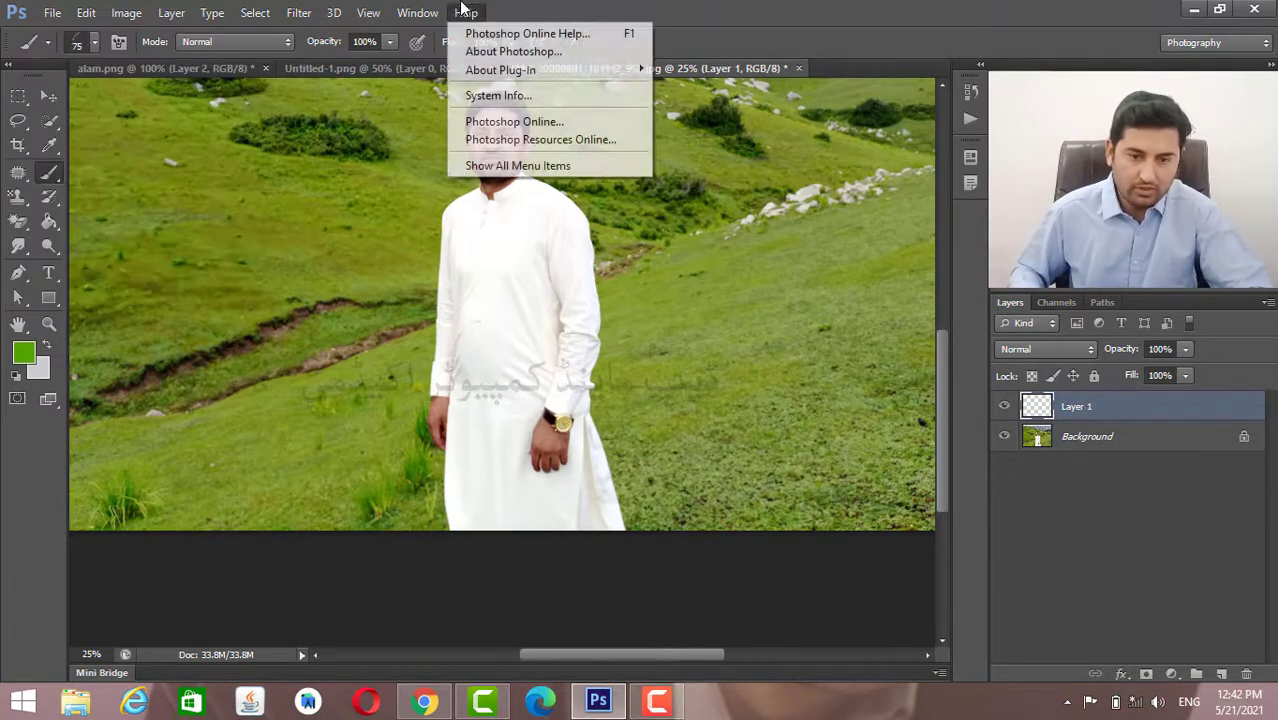
left_click(588, 8)
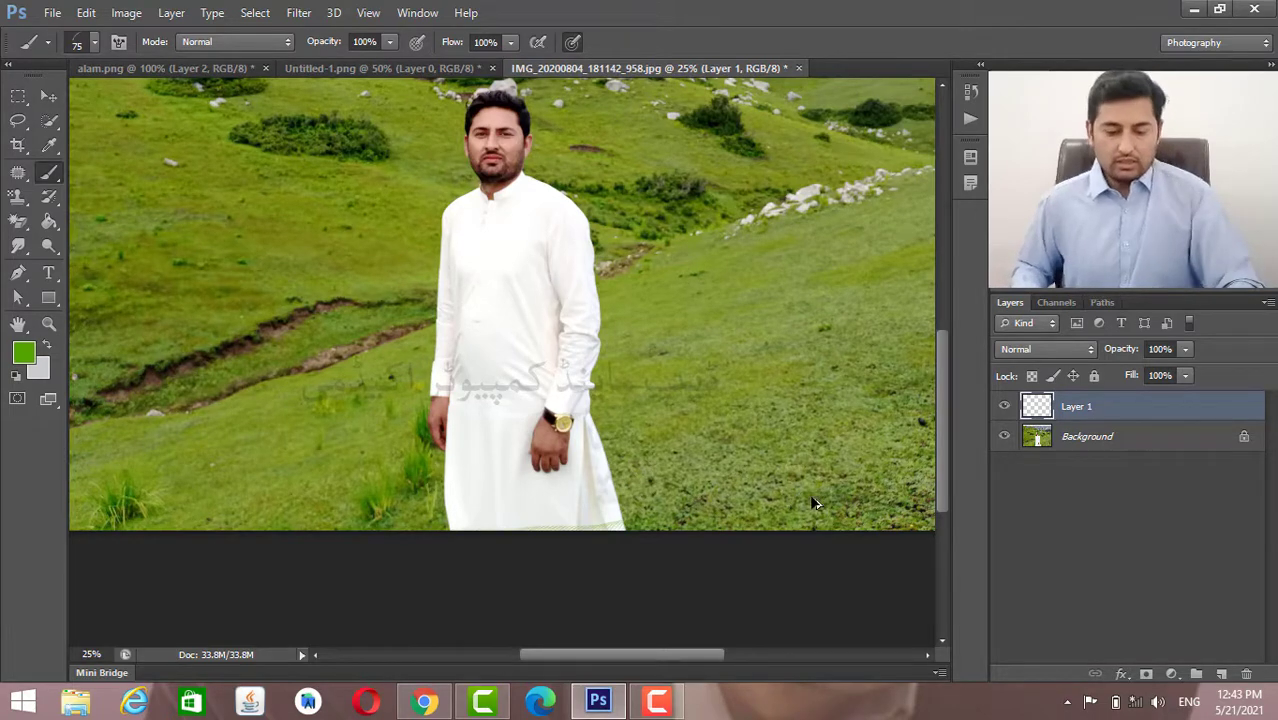
left_click(650, 316)
scroll(385, 30, "up", 1)
scroll(385, 30, "up", 3)
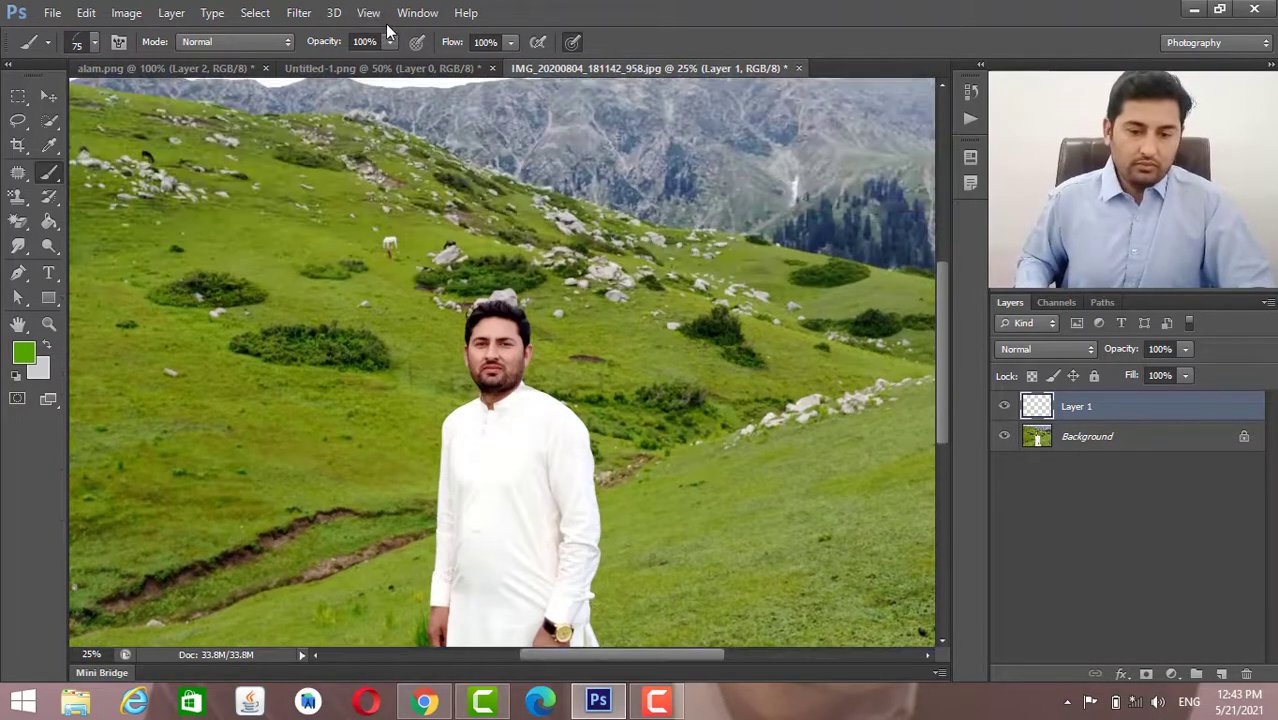
scroll(390, 30, "up", 4)
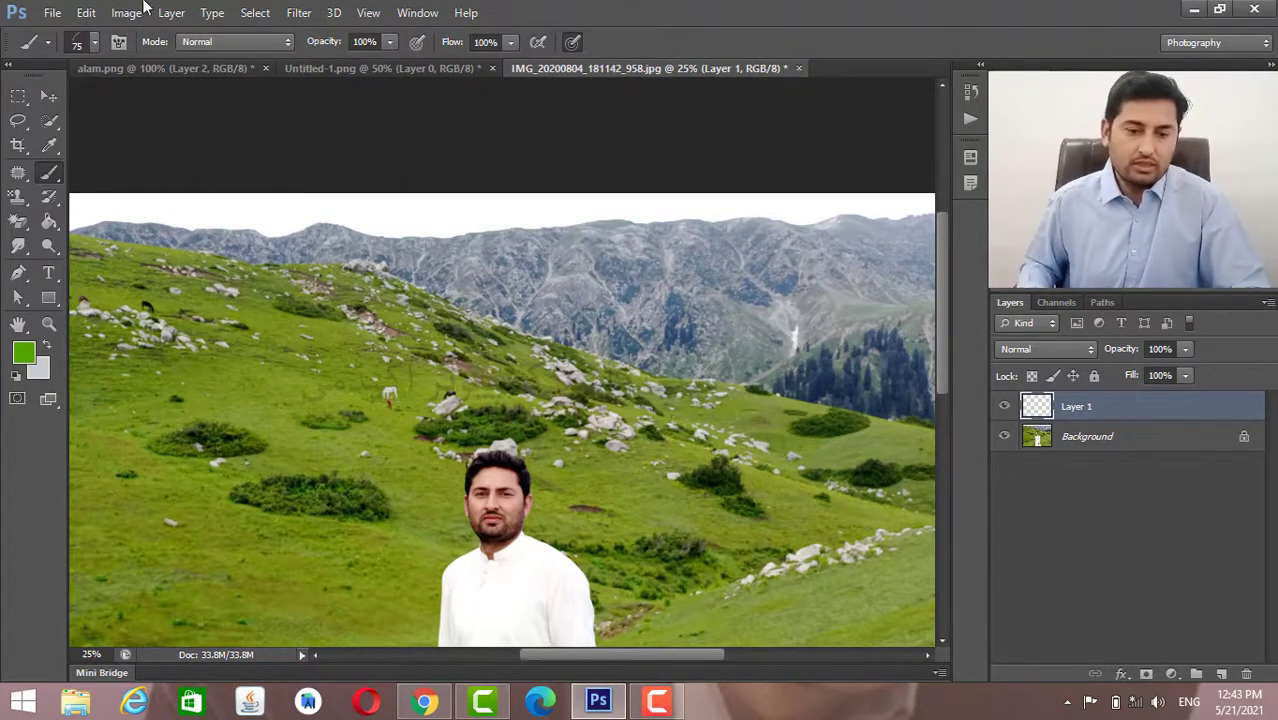
Start a new document of 1 × 1 inches at 300 ppi with Transparent background contents.
left_click(52, 13)
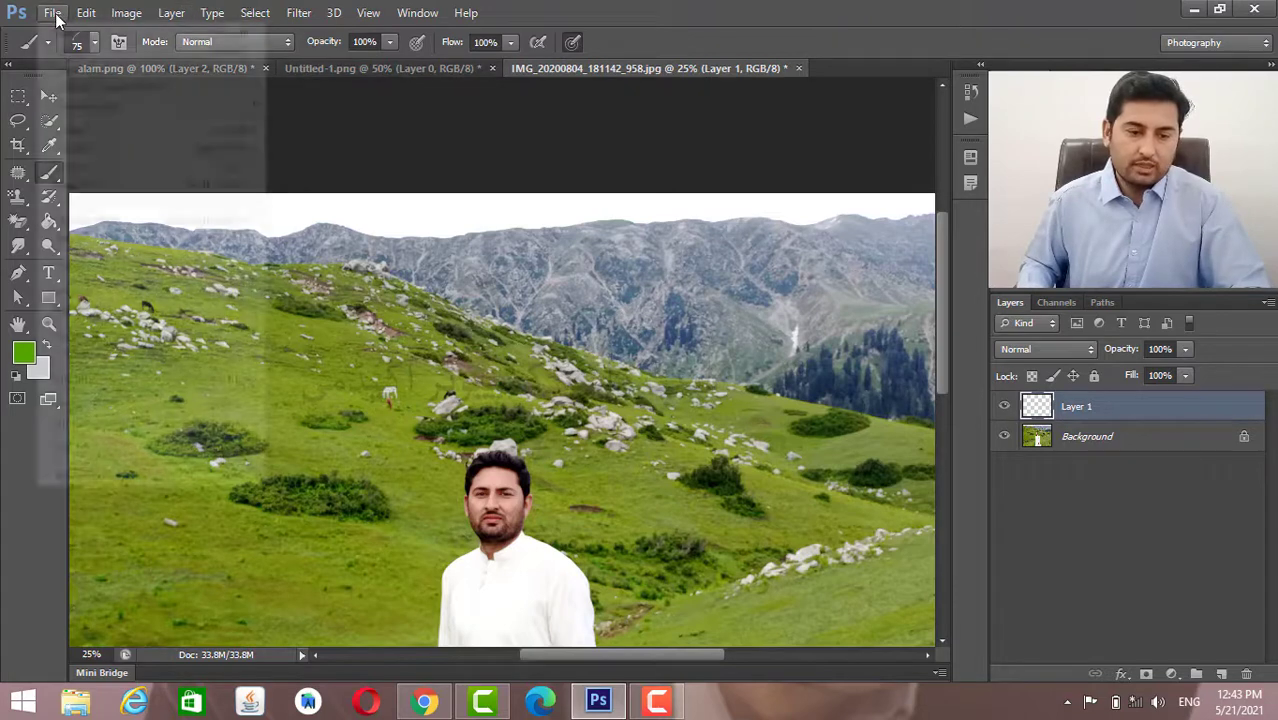
left_click(60, 33)
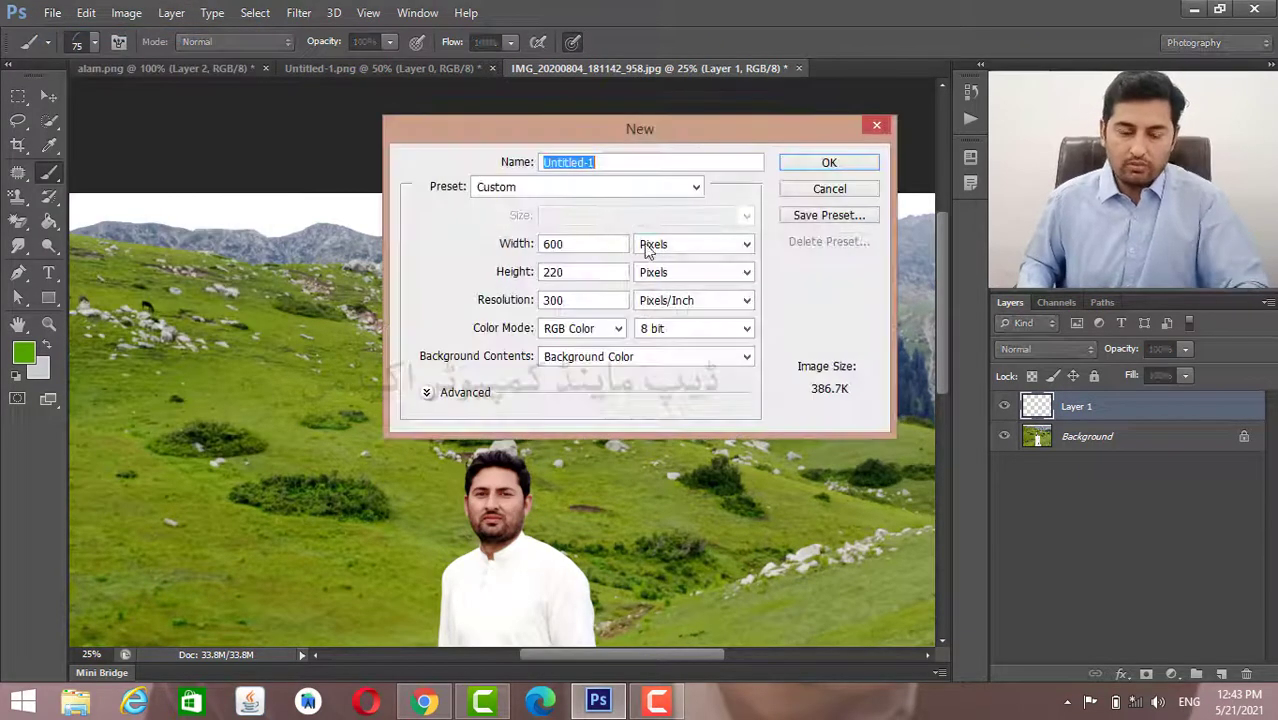
double_click(594, 244)
left_click(747, 245)
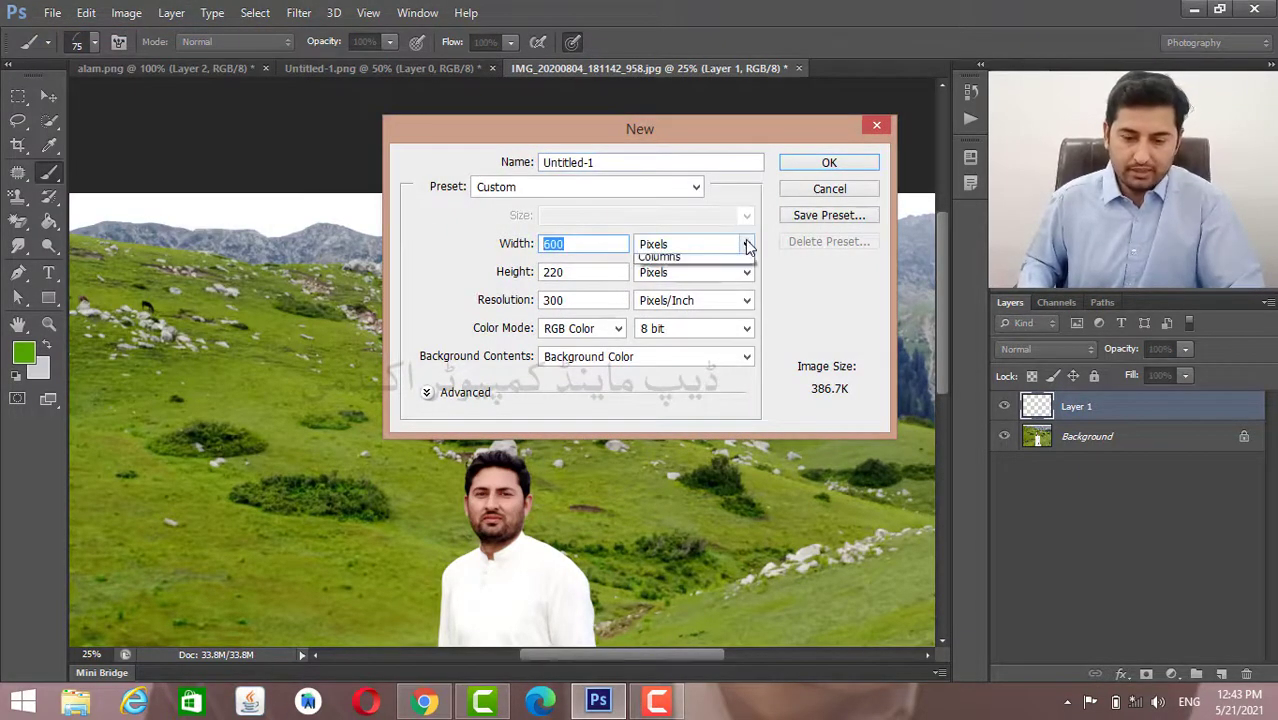
left_click(640, 277)
type("1")
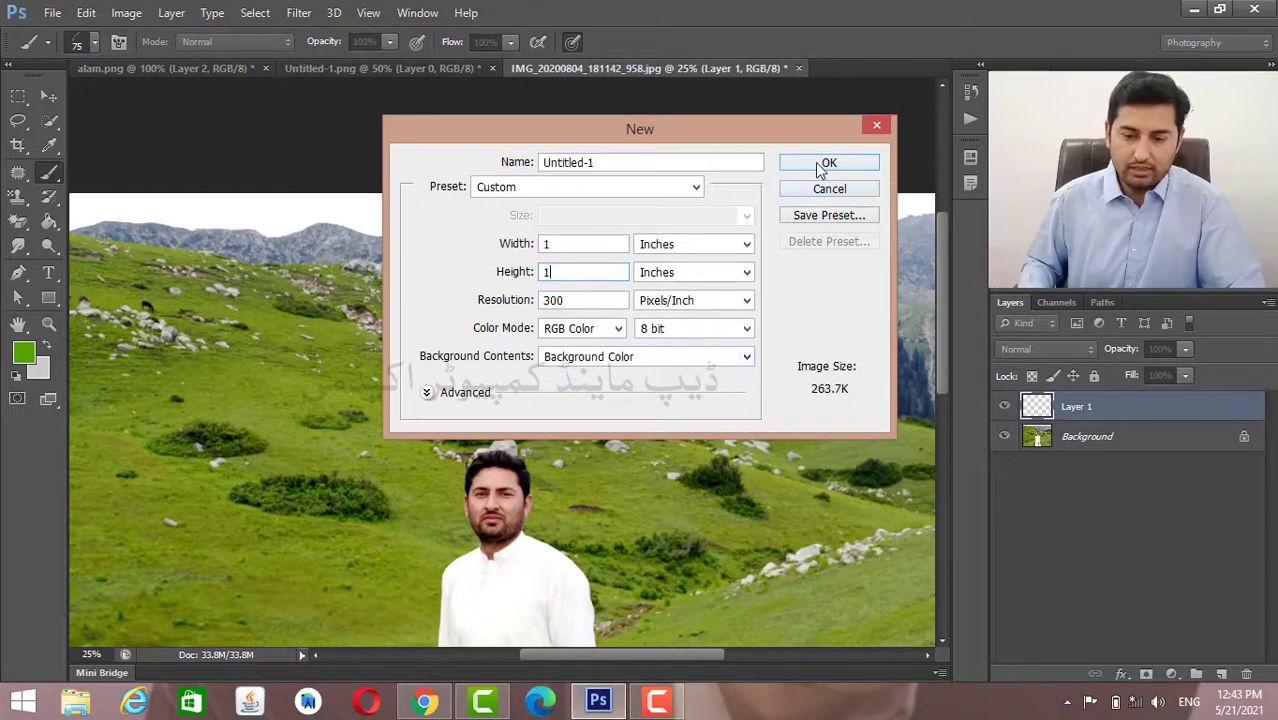
left_click(729, 362)
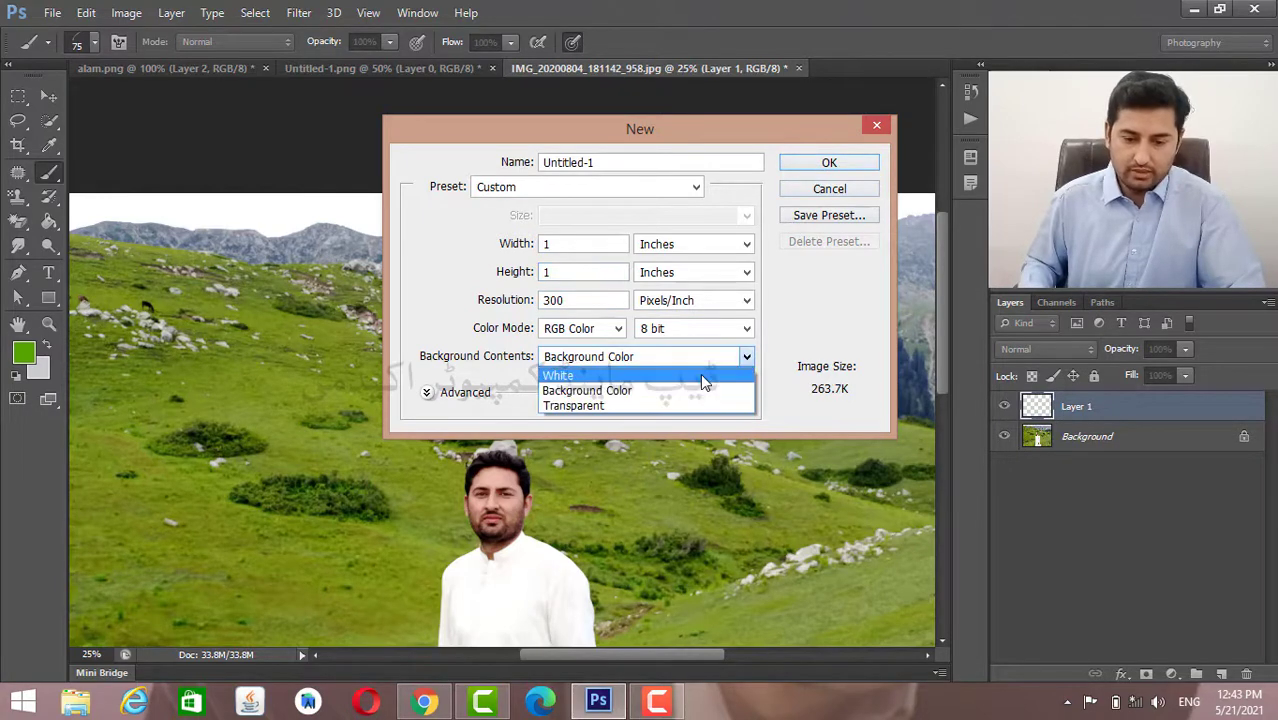
left_click(720, 402)
left_click(829, 163)
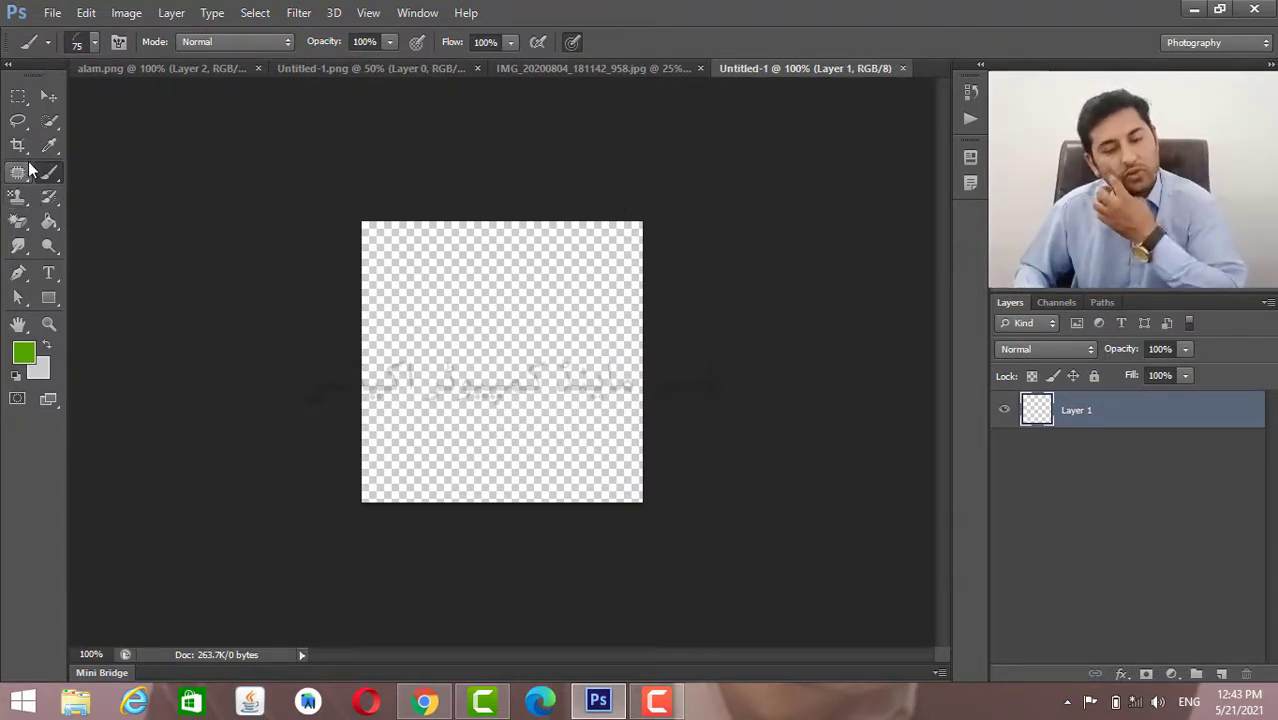
On the portrait tab, erase the purple backdrop with the Magic Eraser Tool and zoom to 100%.
left_click(588, 69)
left_click(353, 68)
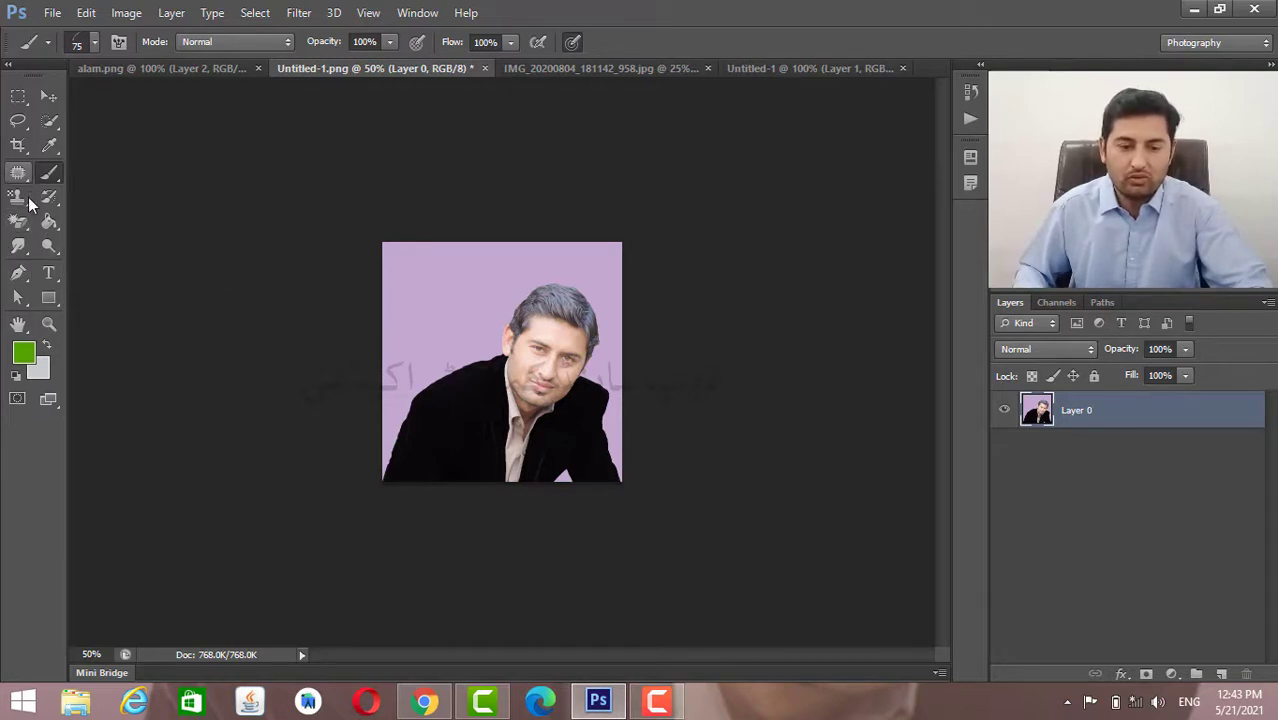
left_click(13, 222)
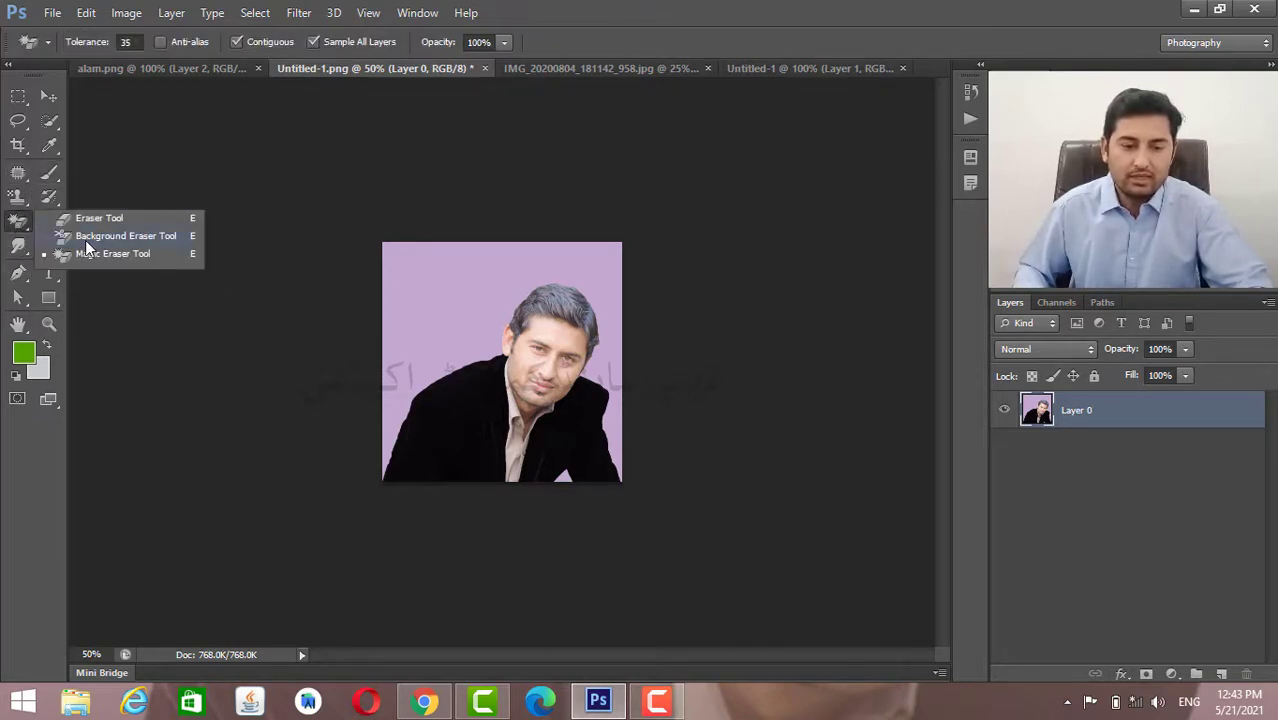
left_click(109, 256)
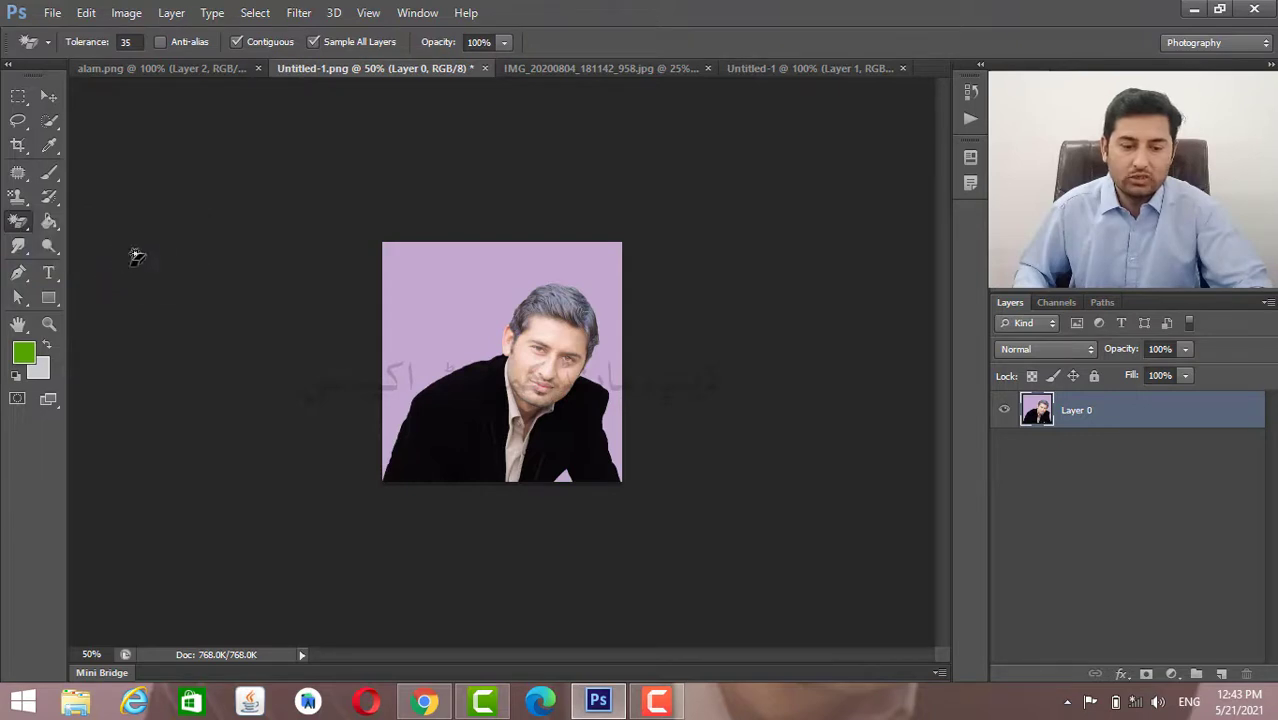
left_click(476, 300)
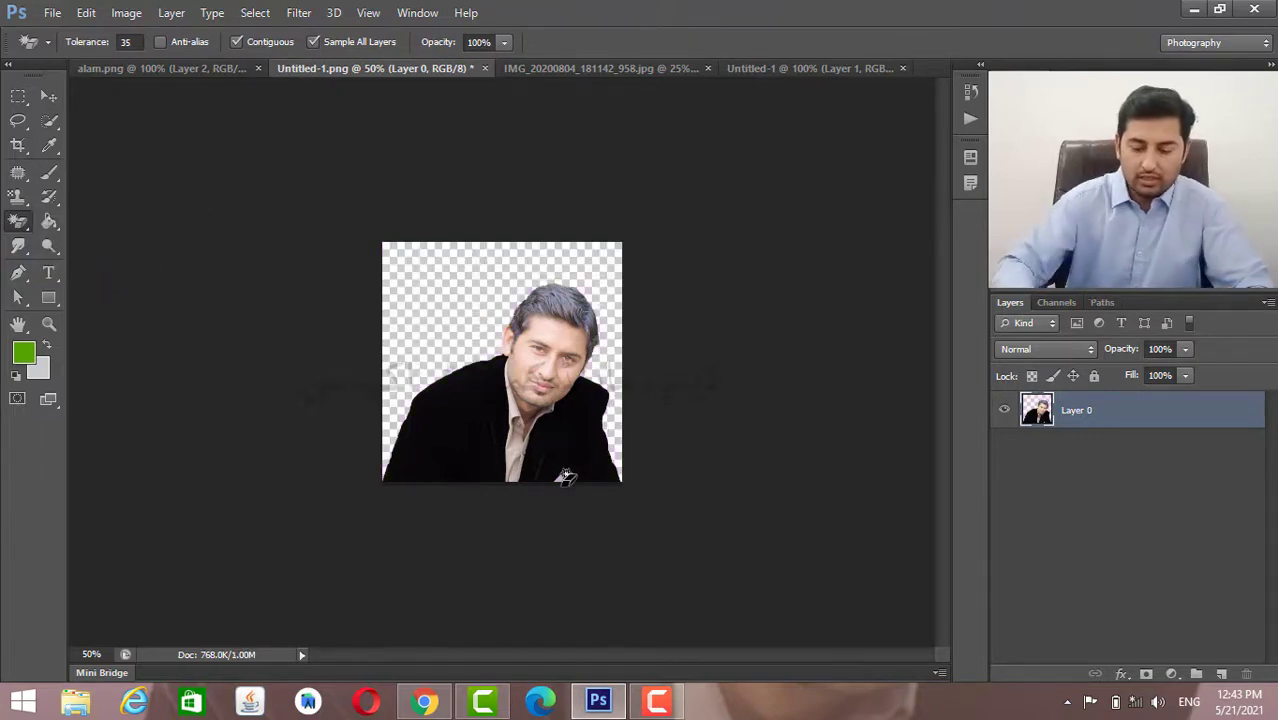
key("ctrl+plus")
key("ctrl+plus")
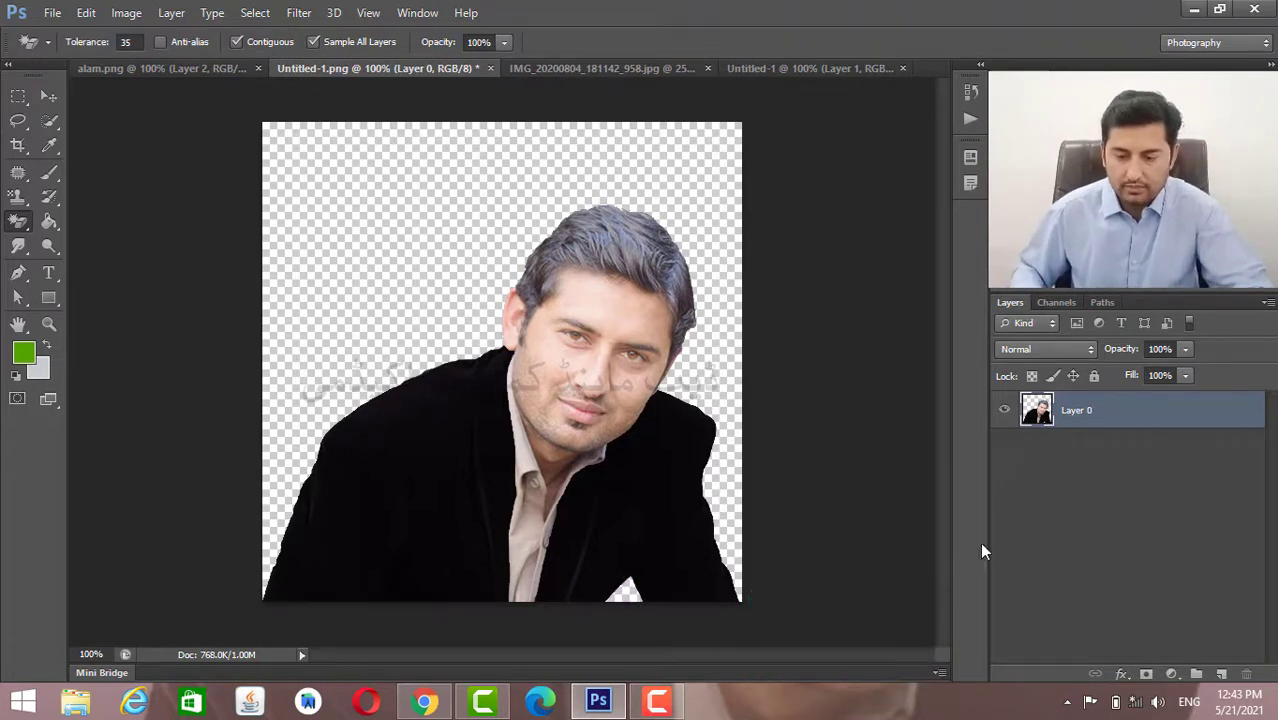
Add Layer 1 beneath the portrait layer and fill it with the green foreground colour.
left_click(1219, 670)
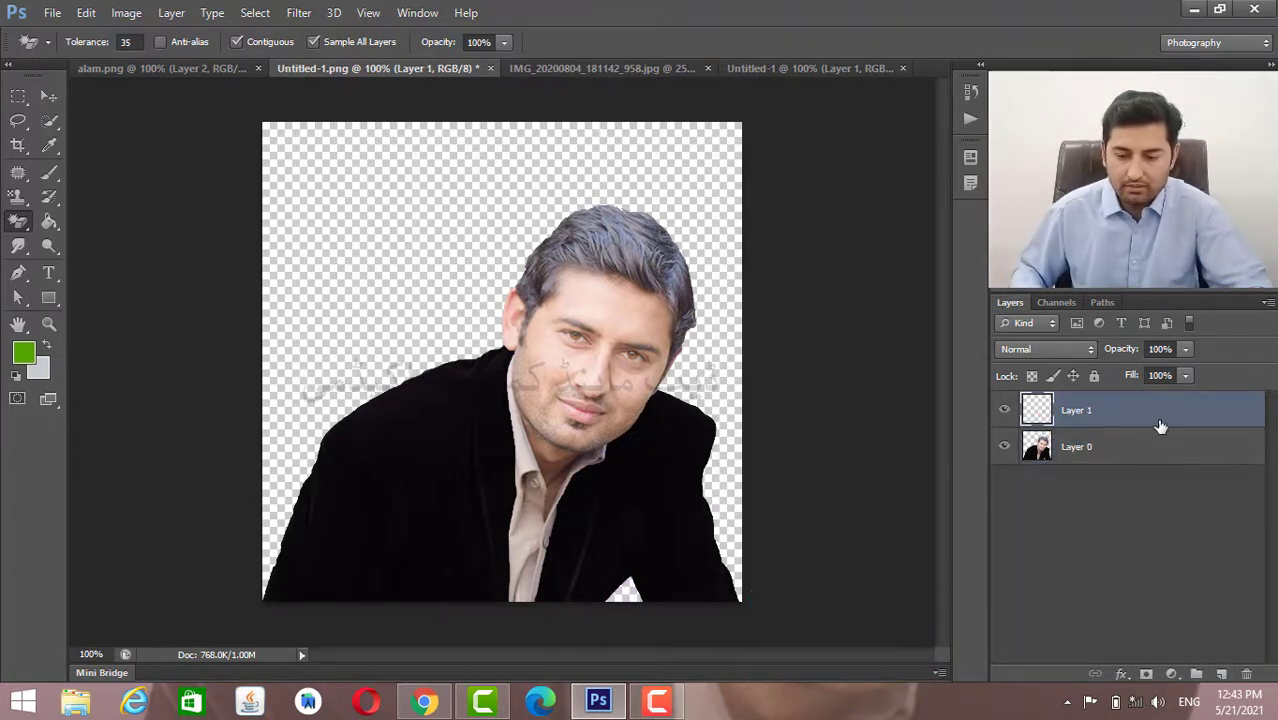
left_click_drag(1160, 427, 1156, 478)
key("alt+BackSpace")
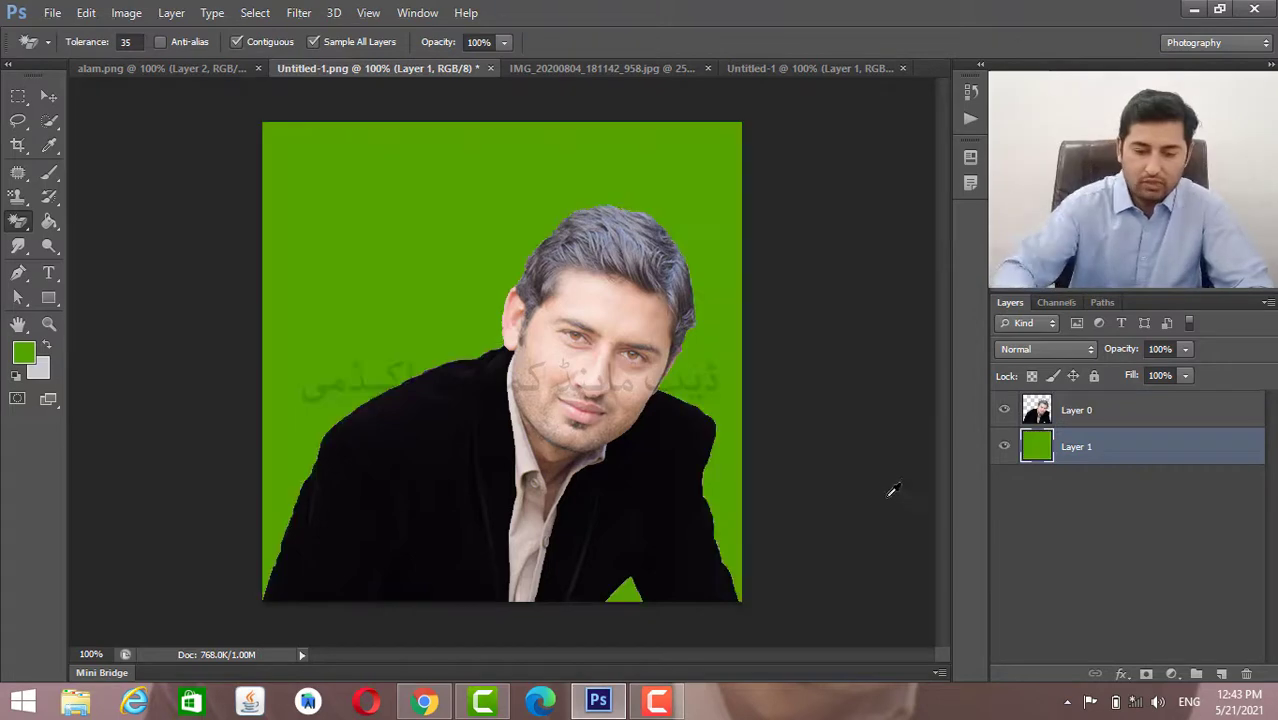
Zoom to 400% and scroll to the jacket's shoulder edge against the green.
key("ctrl+plus")
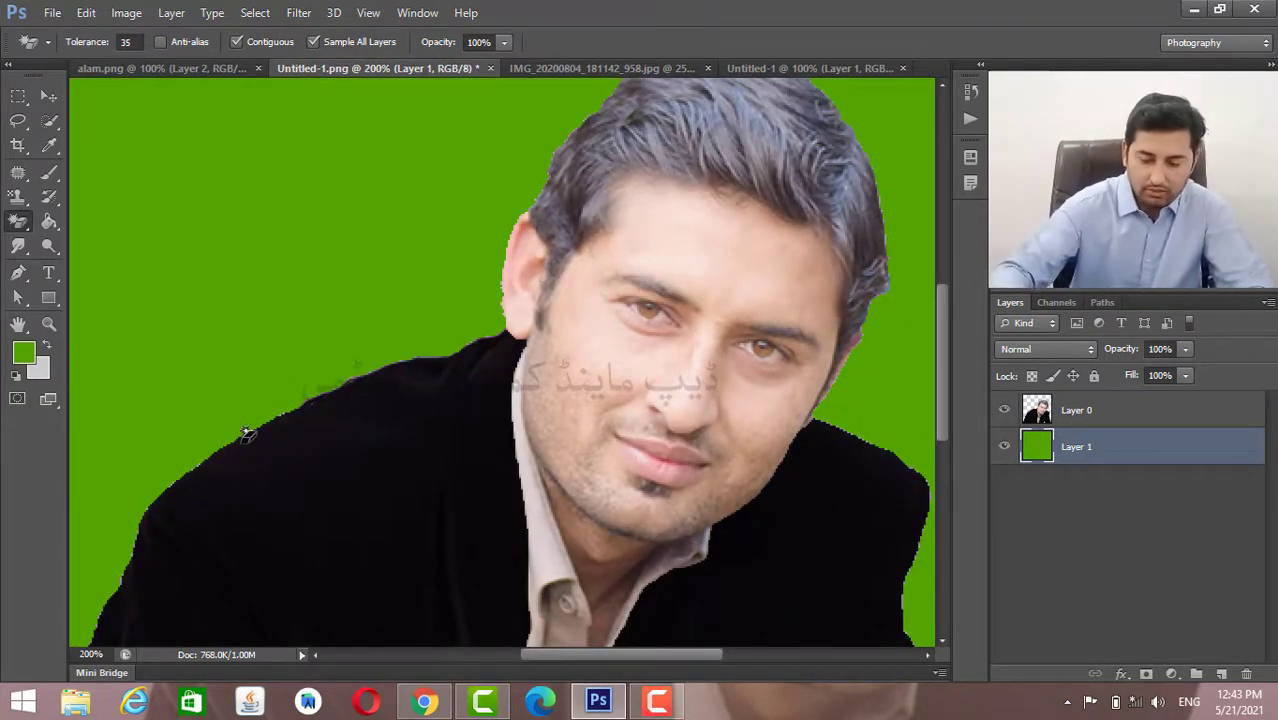
key("ctrl+plus")
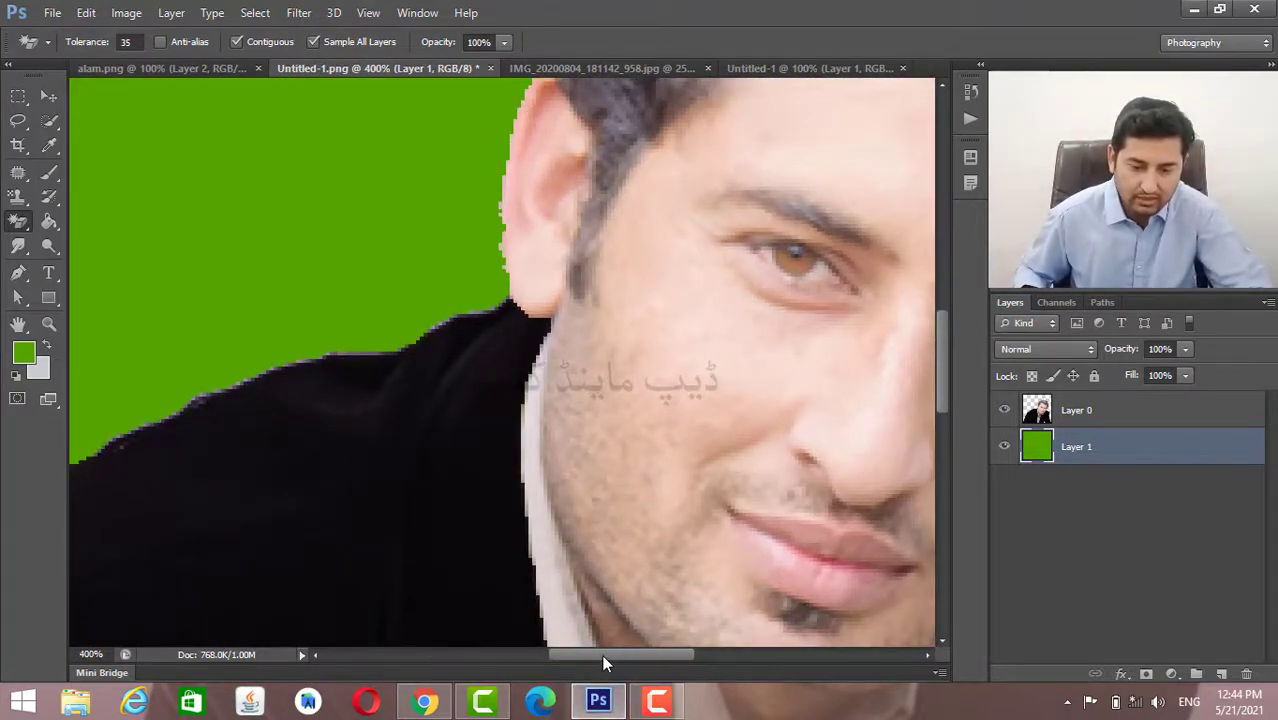
left_click_drag(601, 660, 528, 657)
scroll(491, 508, "down", 2)
scroll(491, 497, "down", 2)
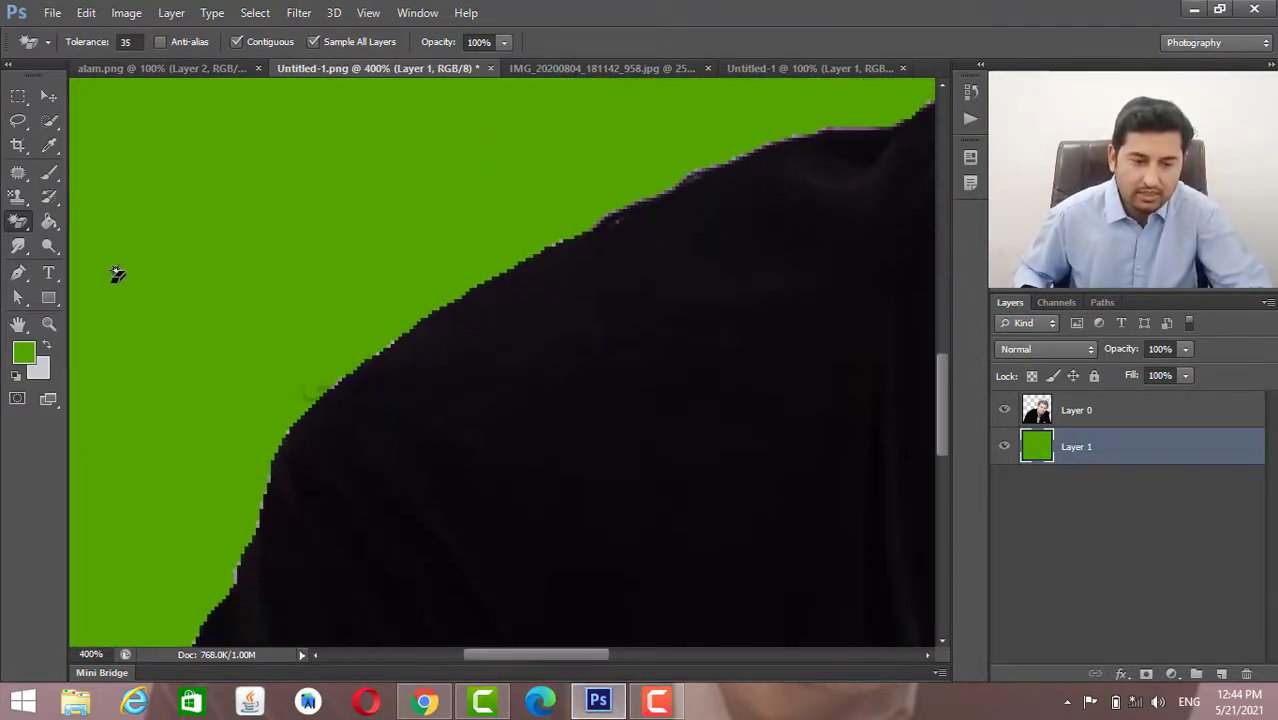
Set up the Brush Tool with a green 26 px hard round tip on Layer 0.
left_click(48, 180)
left_click(108, 177)
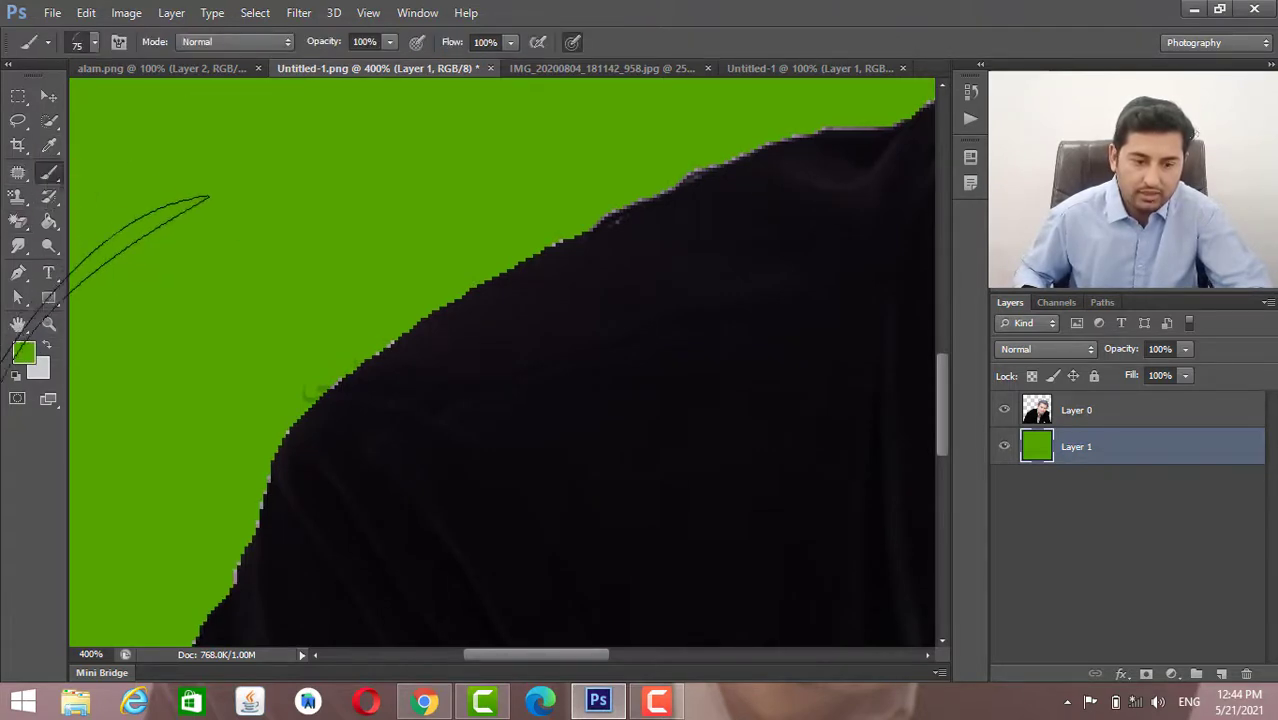
left_click(104, 48)
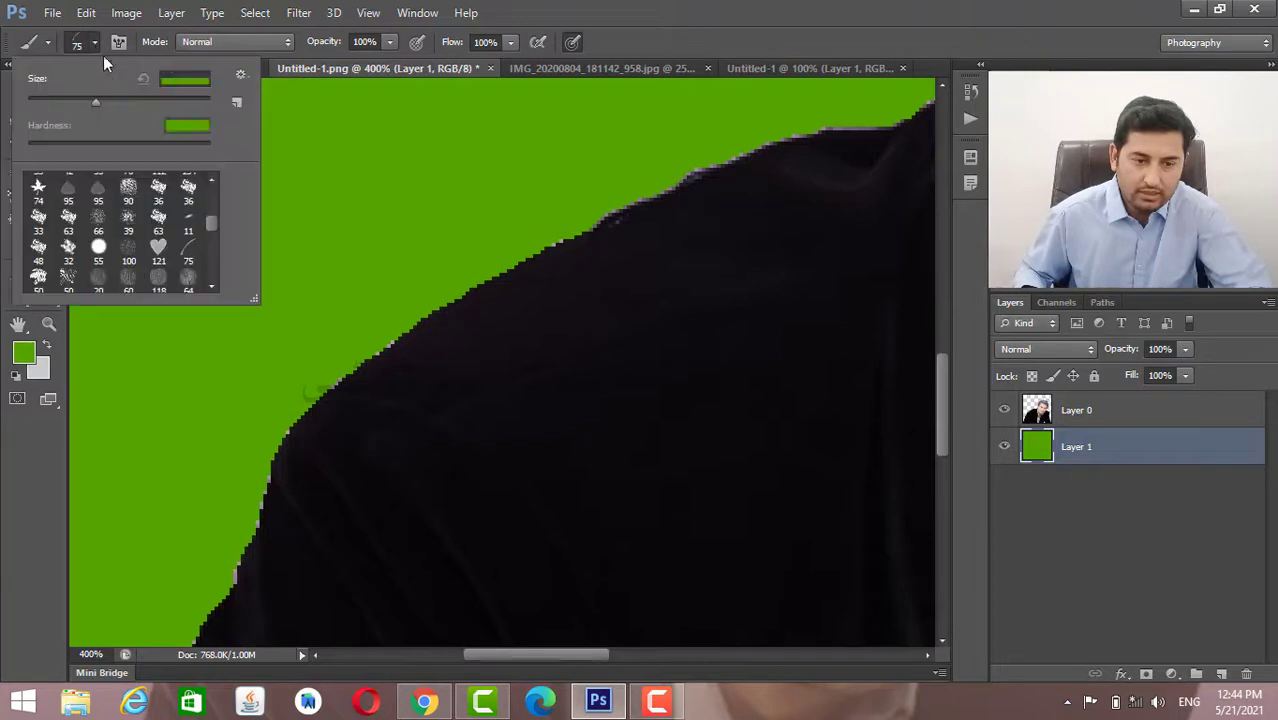
left_click_drag(213, 215, 214, 176)
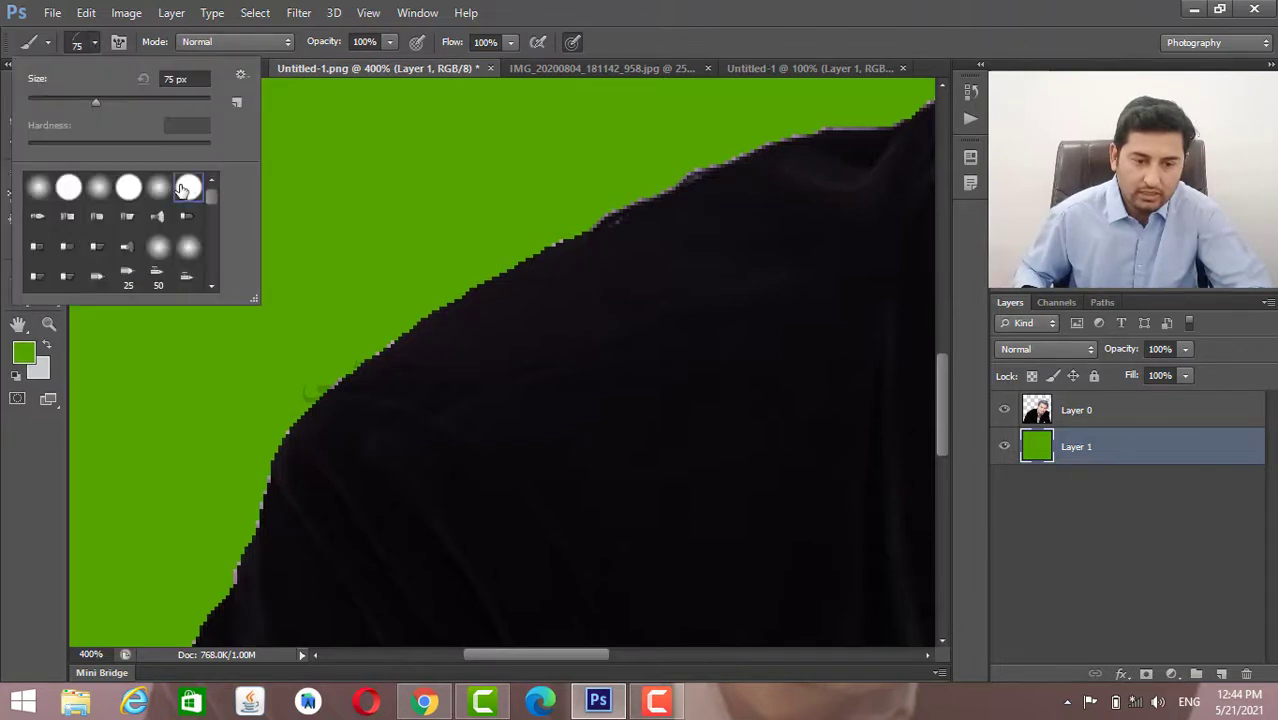
left_click(24, 352)
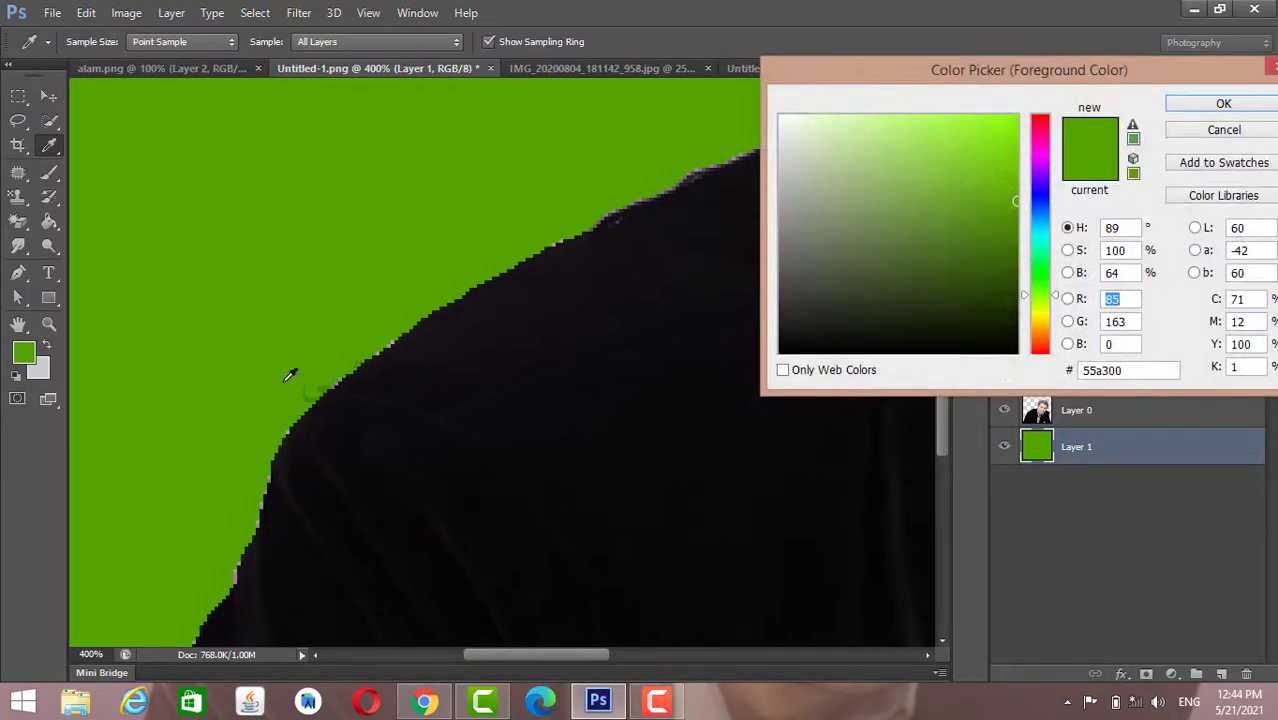
left_click(1171, 110)
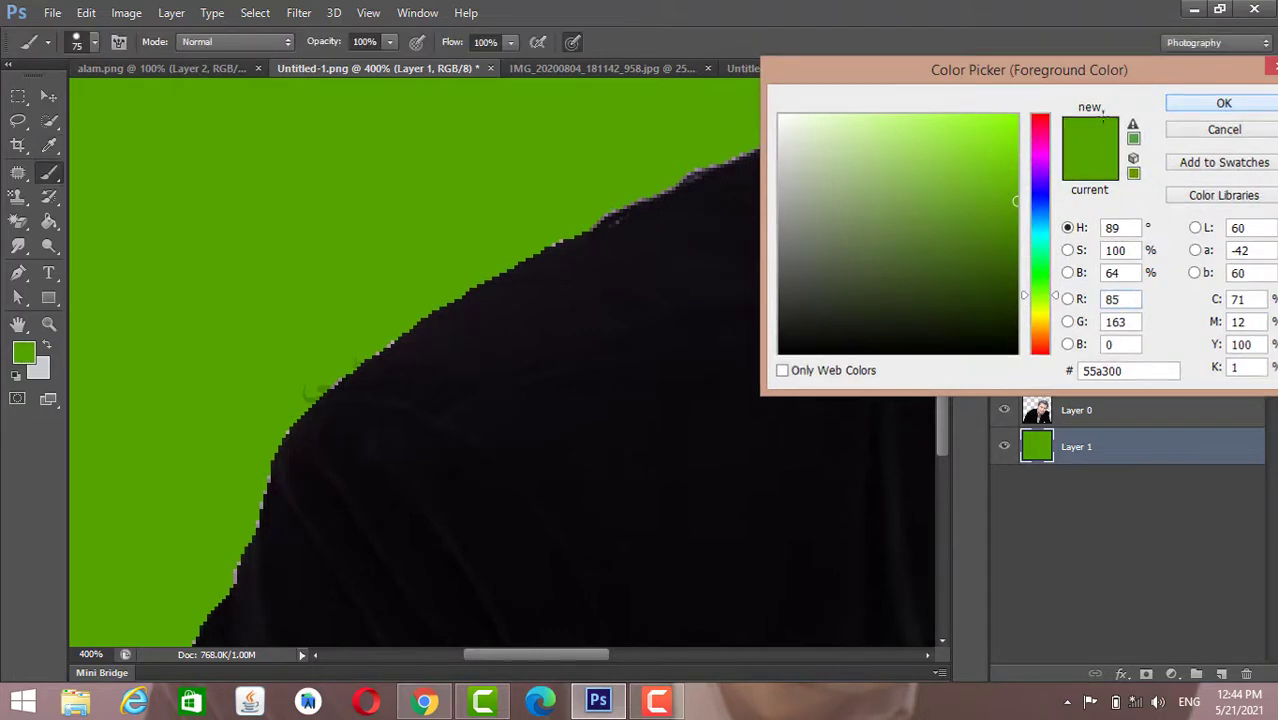
left_click(97, 44)
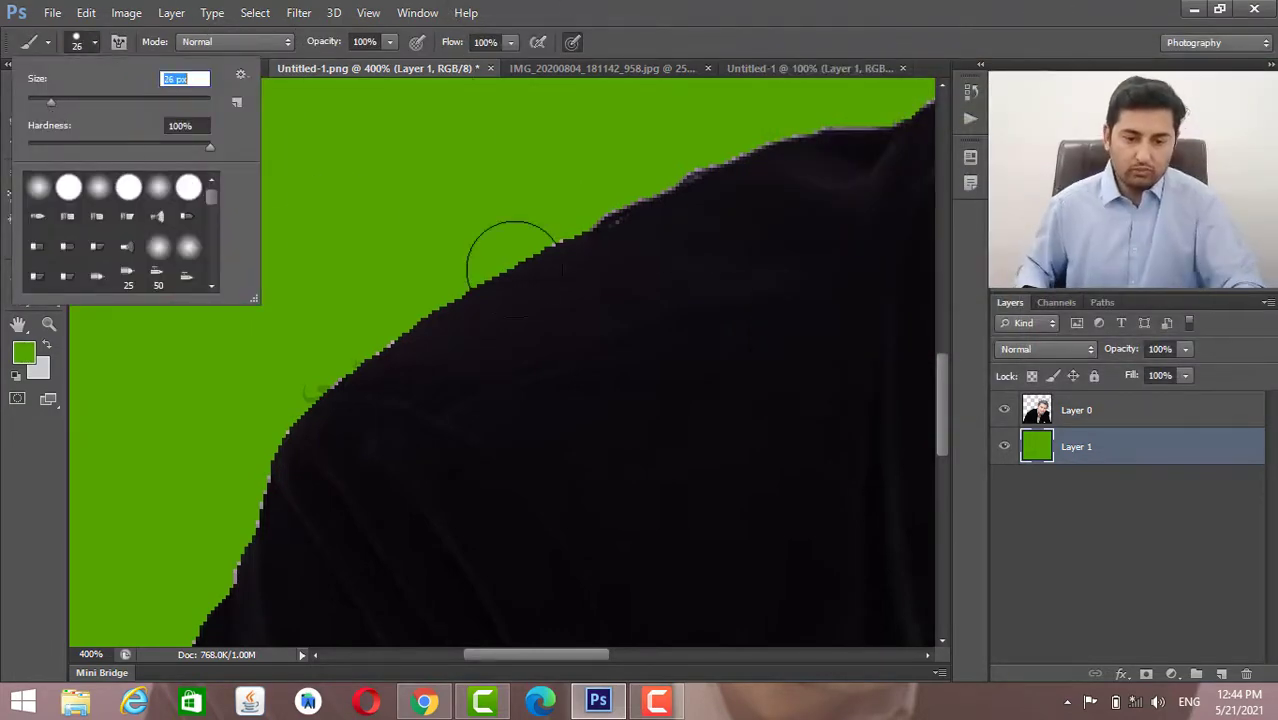
left_click(533, 186)
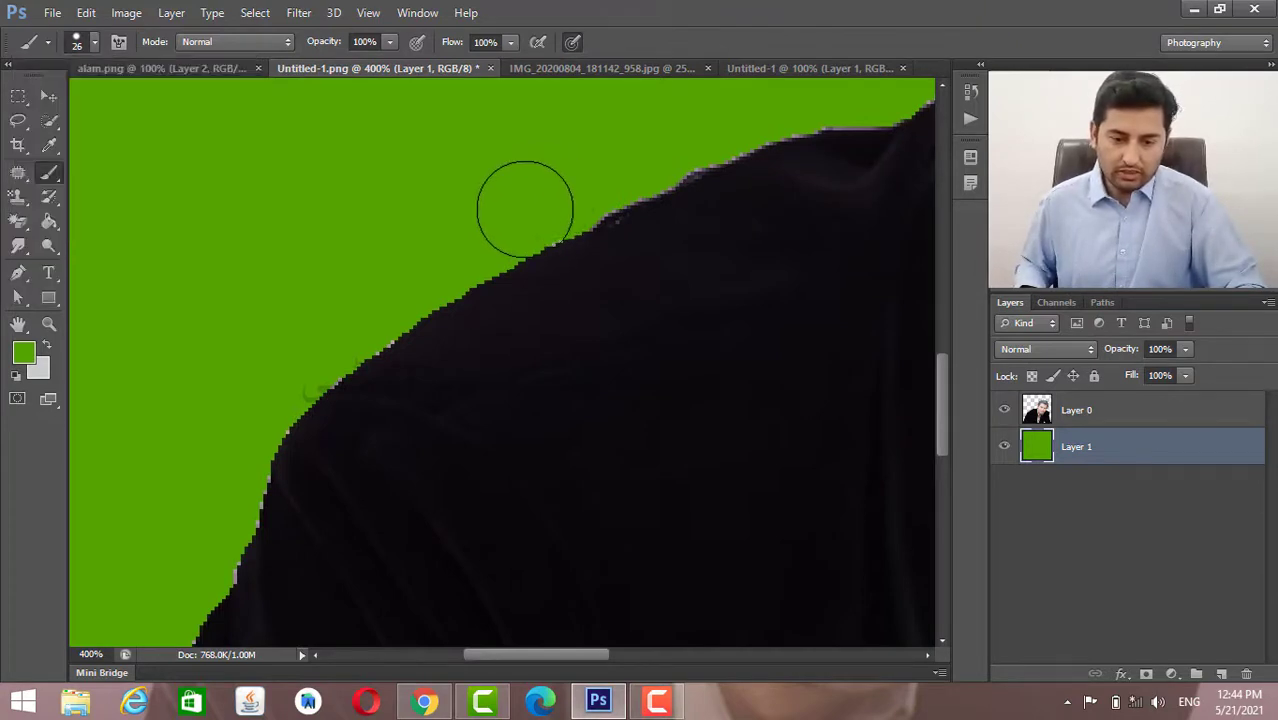
left_click(1077, 418)
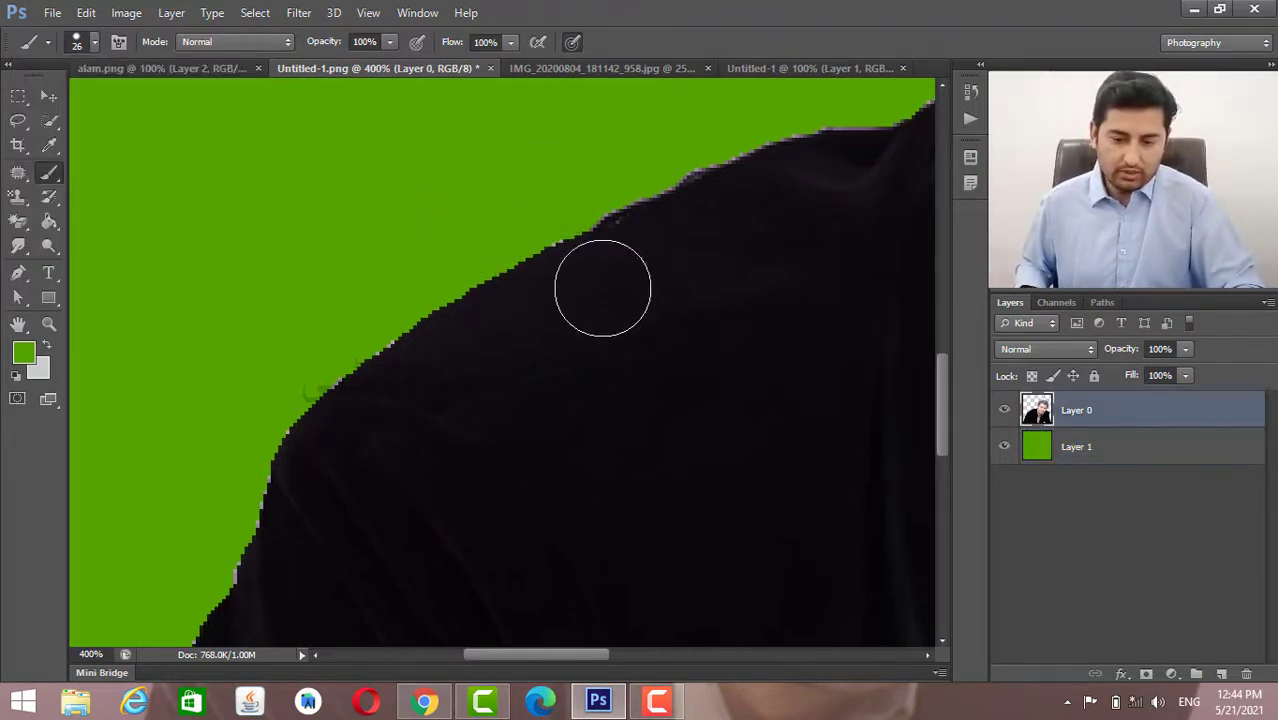
Paint green over the dark fringe along the jacket's shoulder edge.
mouse_move(460, 242)
left_mouse_down()
mouse_move(298, 354)
mouse_move(203, 531)
left_mouse_up()
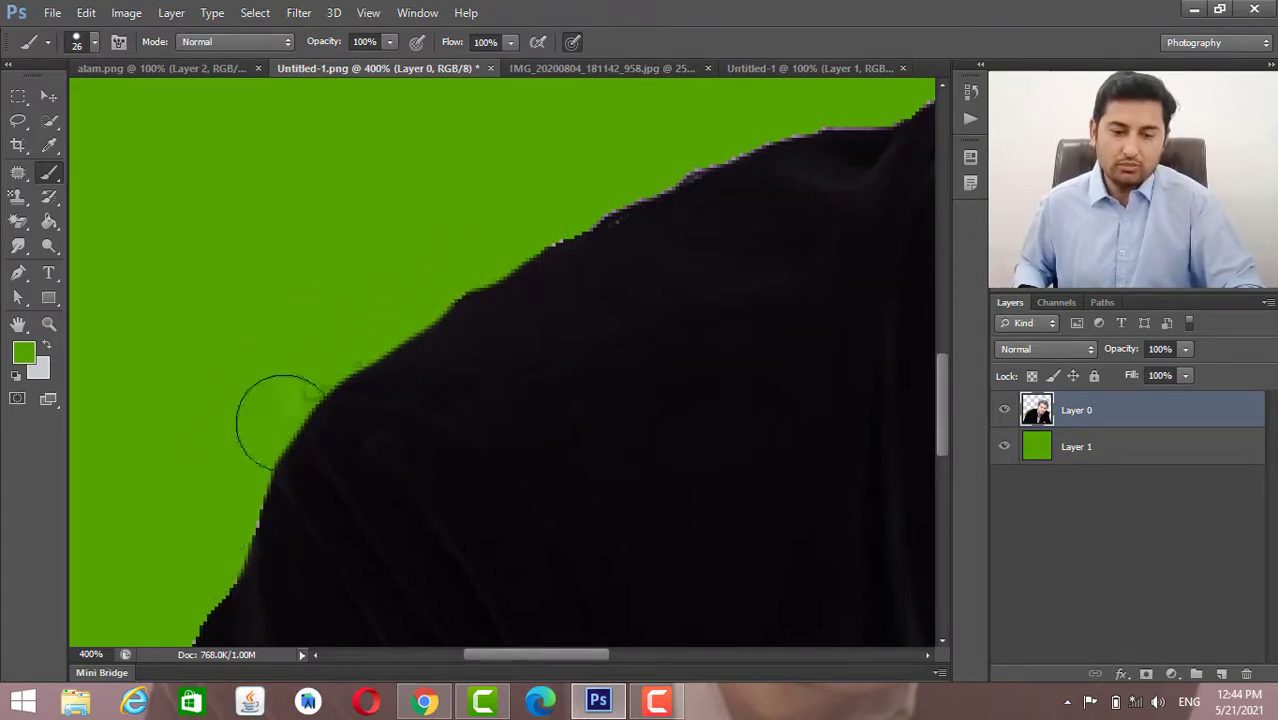
mouse_move(412, 273)
left_mouse_down()
mouse_move(628, 148)
mouse_move(890, 100)
left_mouse_up()
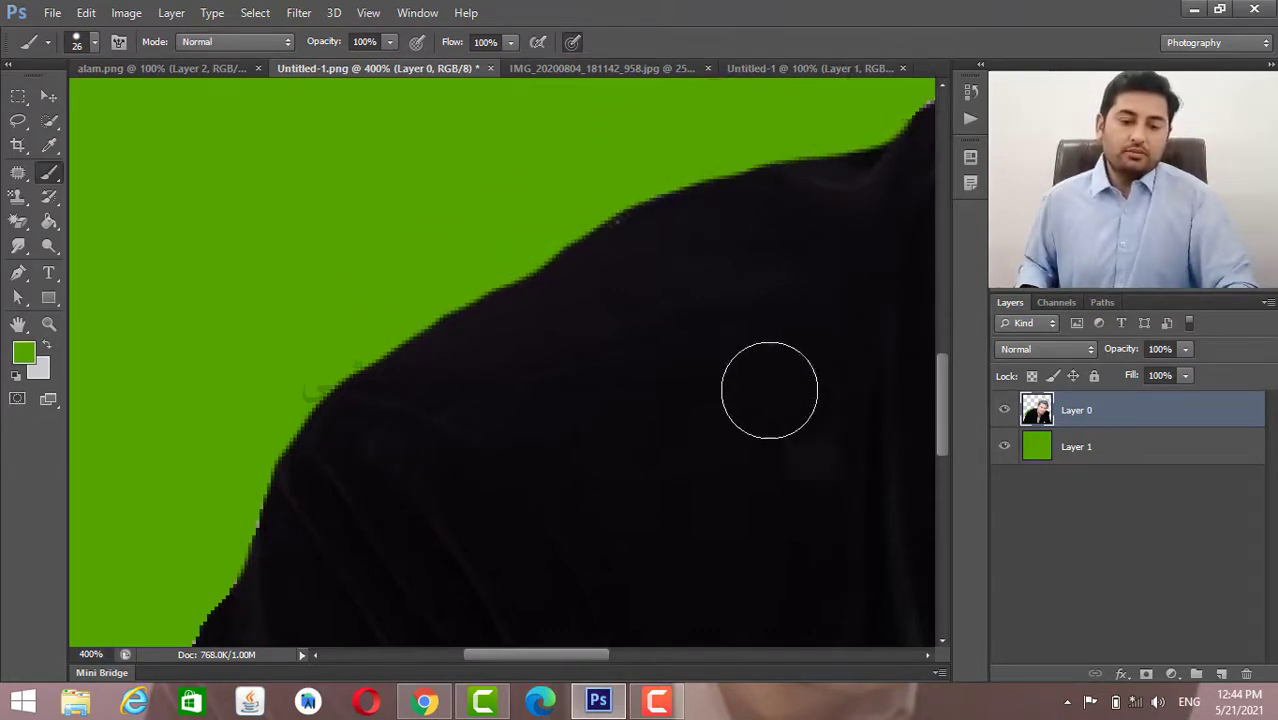
scroll(770, 385, "down", 2)
scroll(527, 342, "down", 3)
scroll(536, 376, "down", 2)
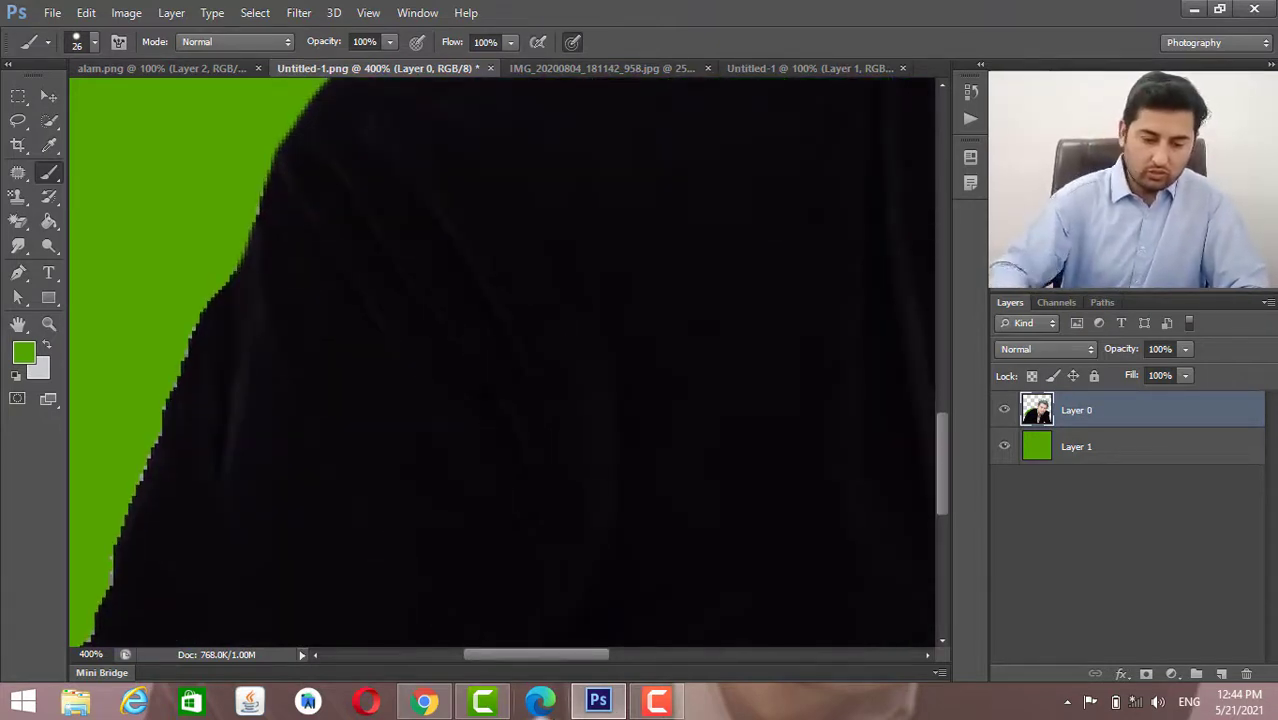
scroll(510, 390, "up", 1)
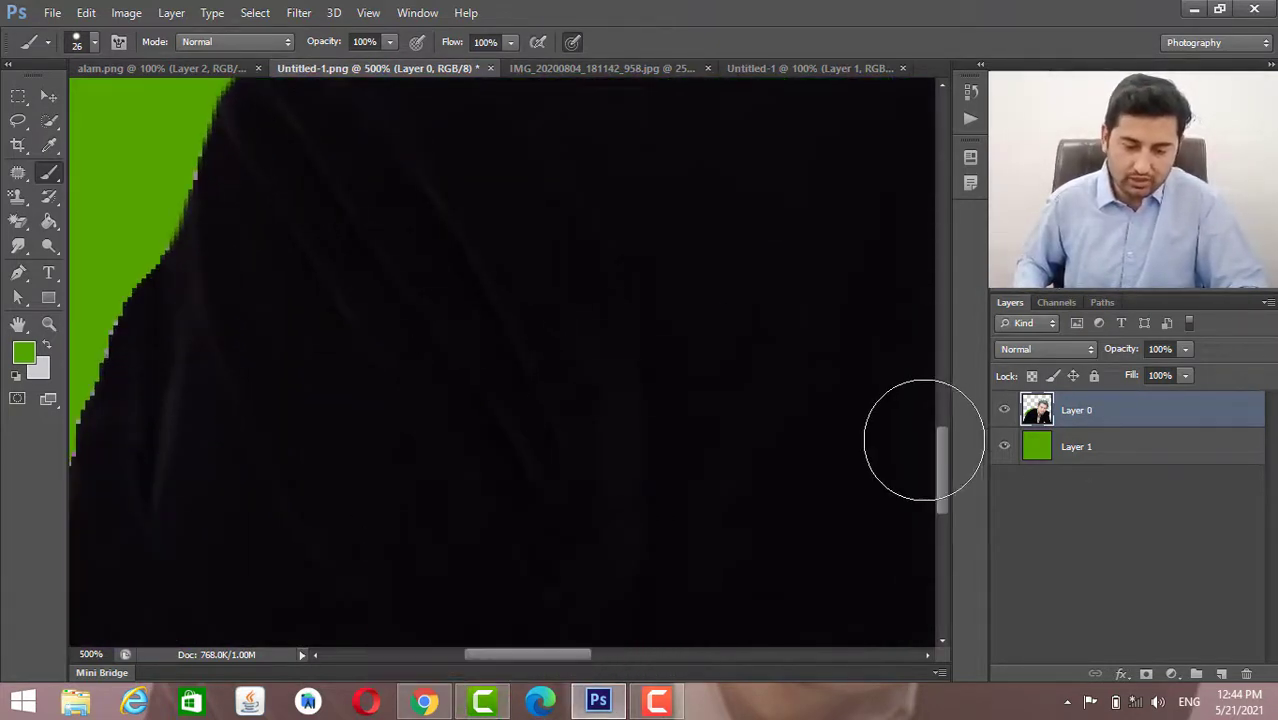
scroll(479, 585, "left", 3)
scroll(371, 328, "left", 2)
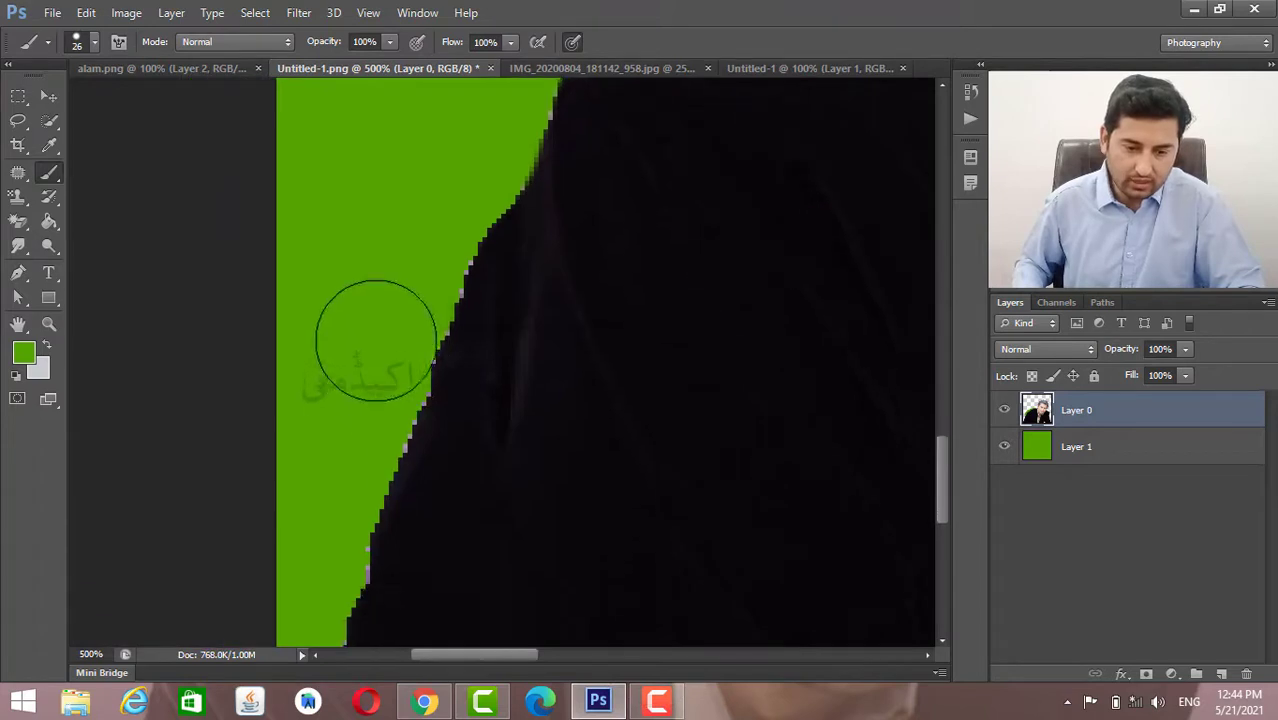
Repaint the lower jacket edge in green after undoing one stroke, then view the whole portrait.
mouse_move(445, 198)
left_mouse_down()
mouse_move(448, 222)
mouse_move(379, 372)
left_mouse_up()
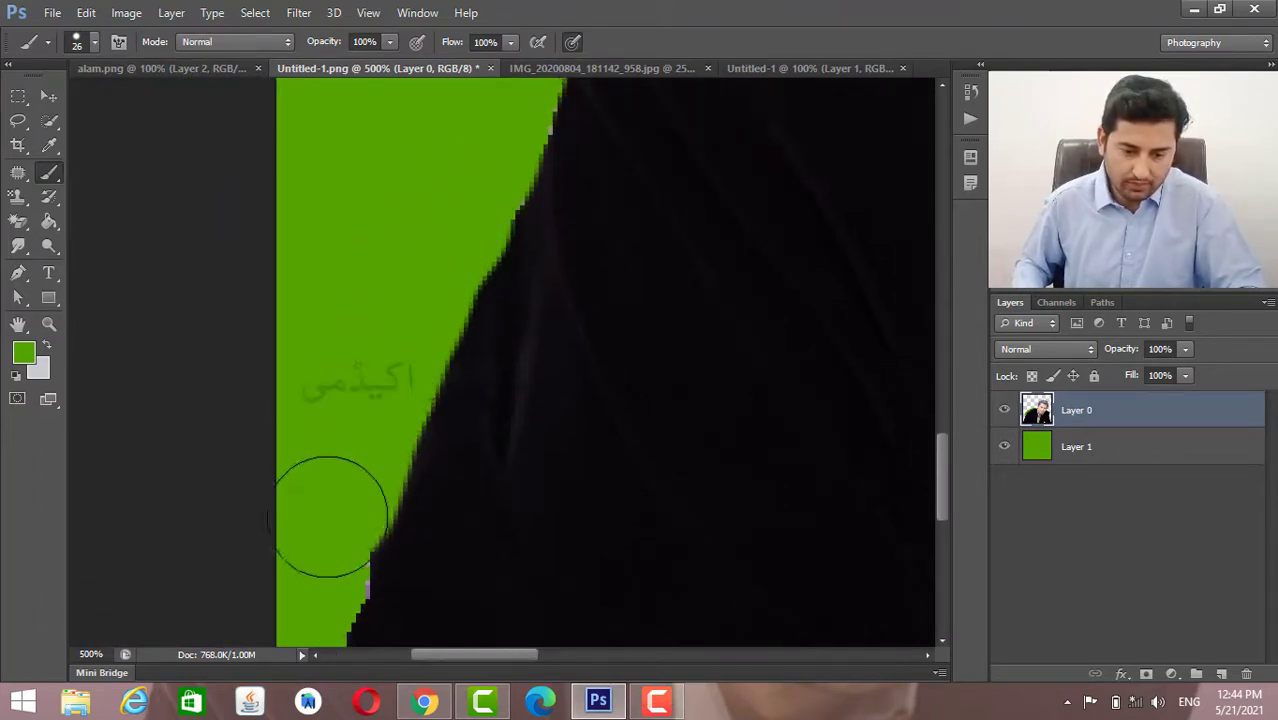
key("ctrl+alt+z")
key("ctrl+alt+z")
scroll(291, 322, "down", 3)
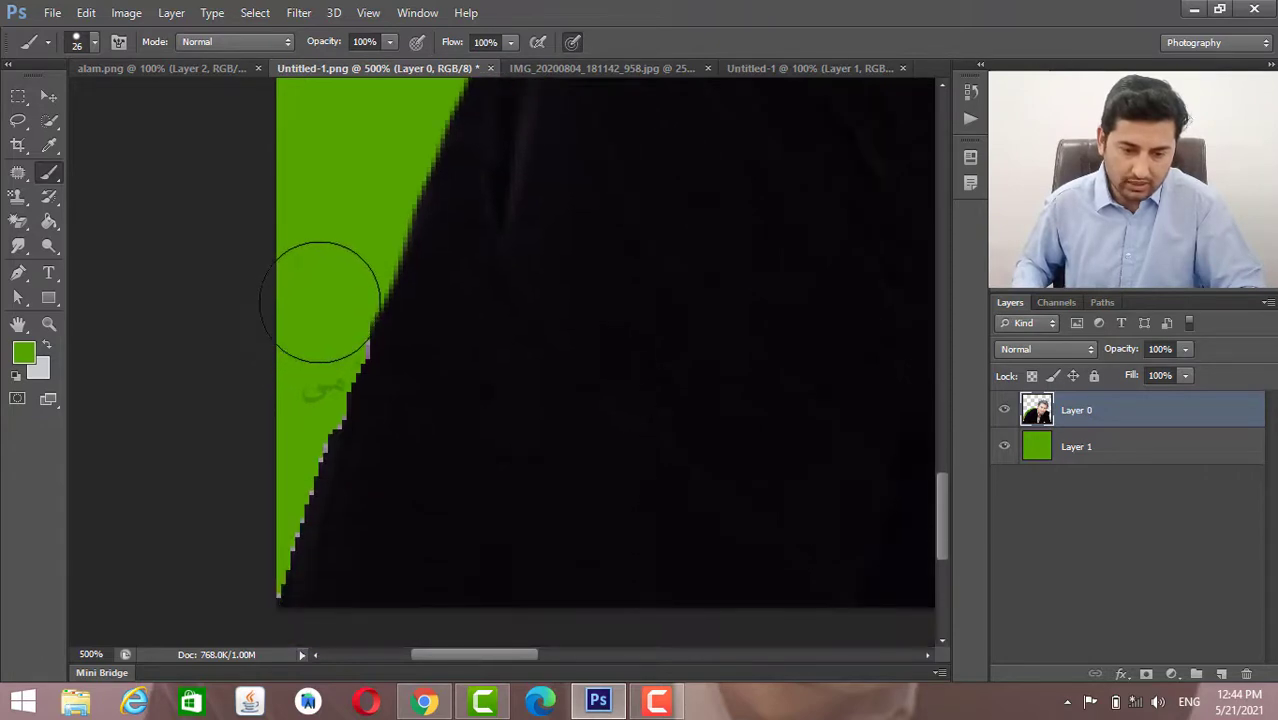
left_click_drag(287, 424, 261, 475)
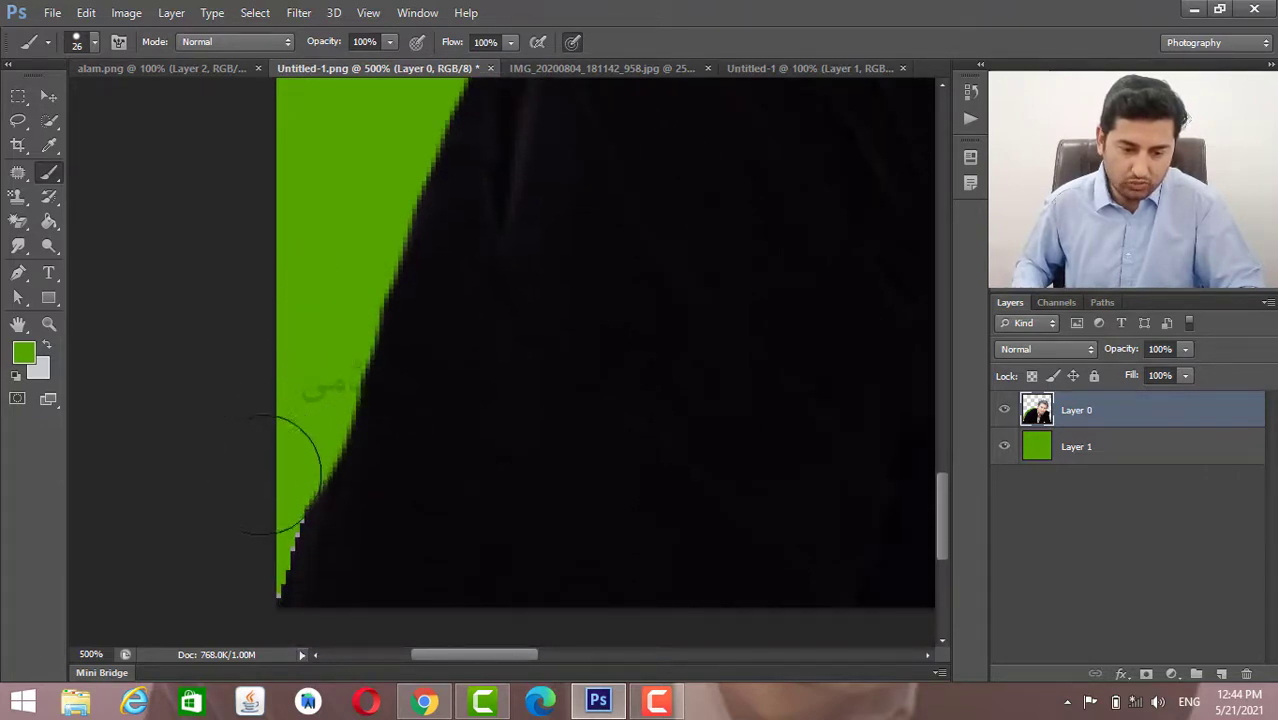
scroll(171, 290, "up", 2)
scroll(171, 285, "up", 2)
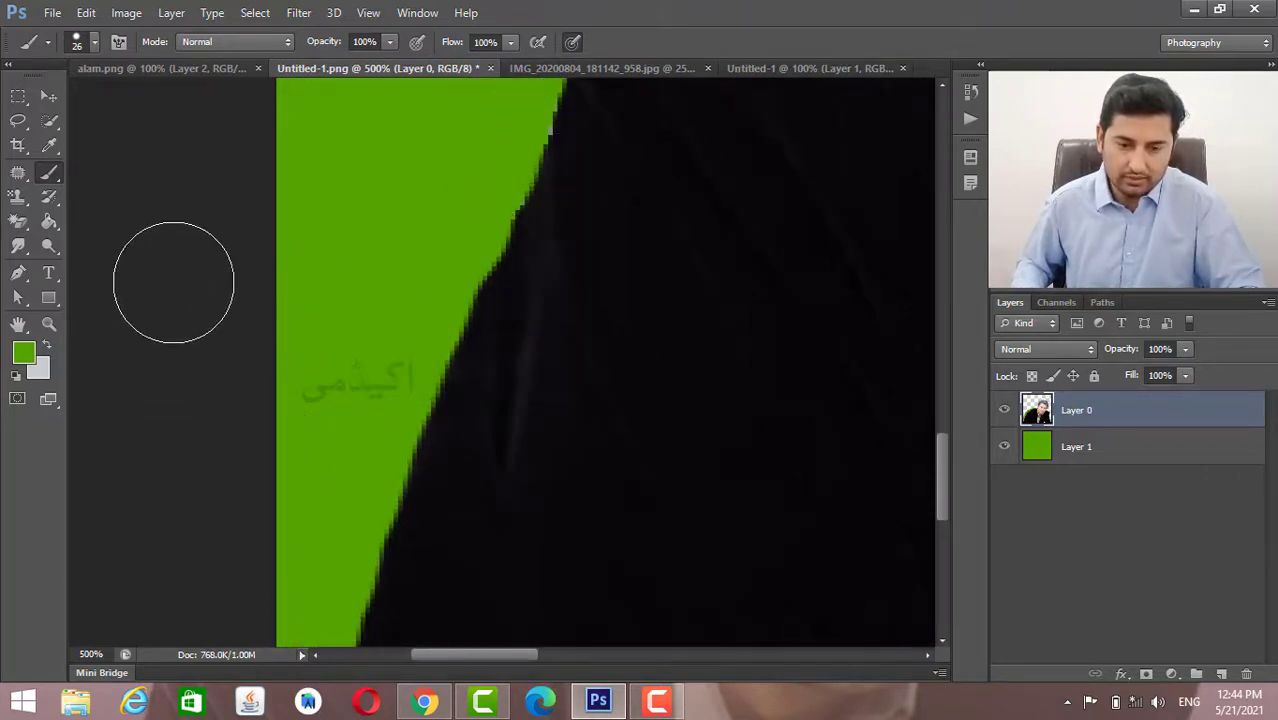
scroll(171, 285, "up", 3)
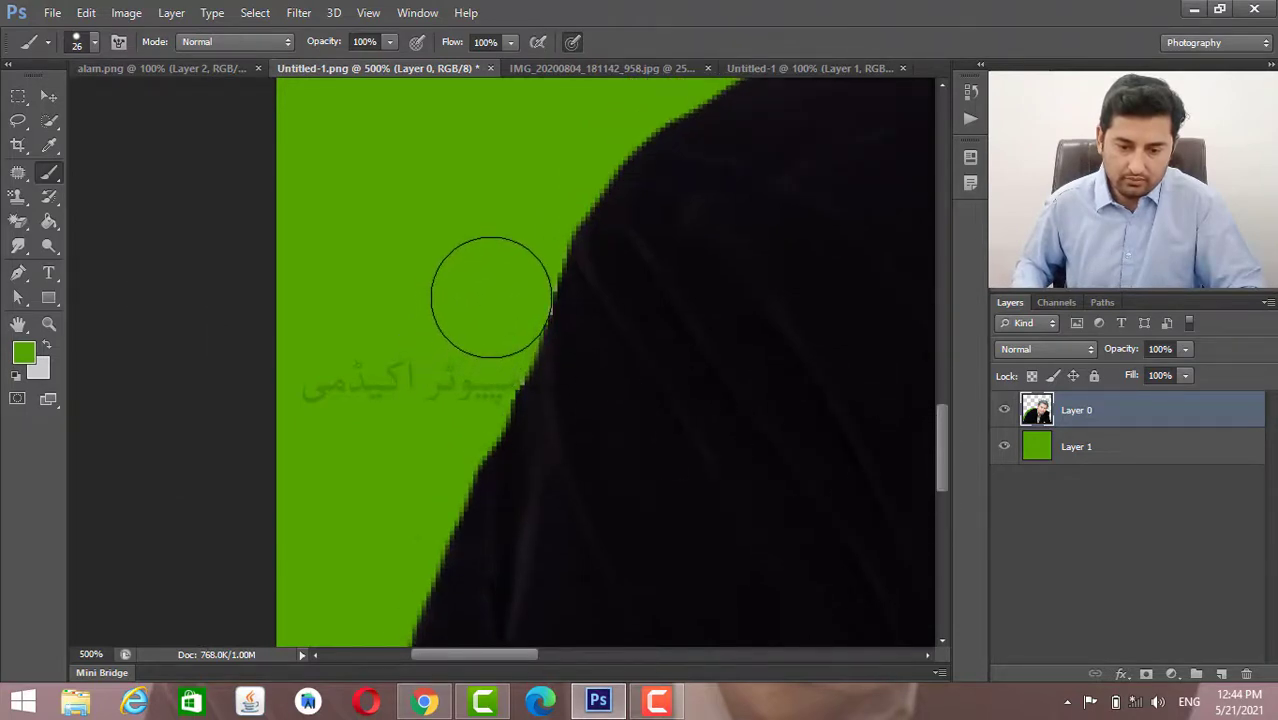
scroll(556, 164, "up", 2)
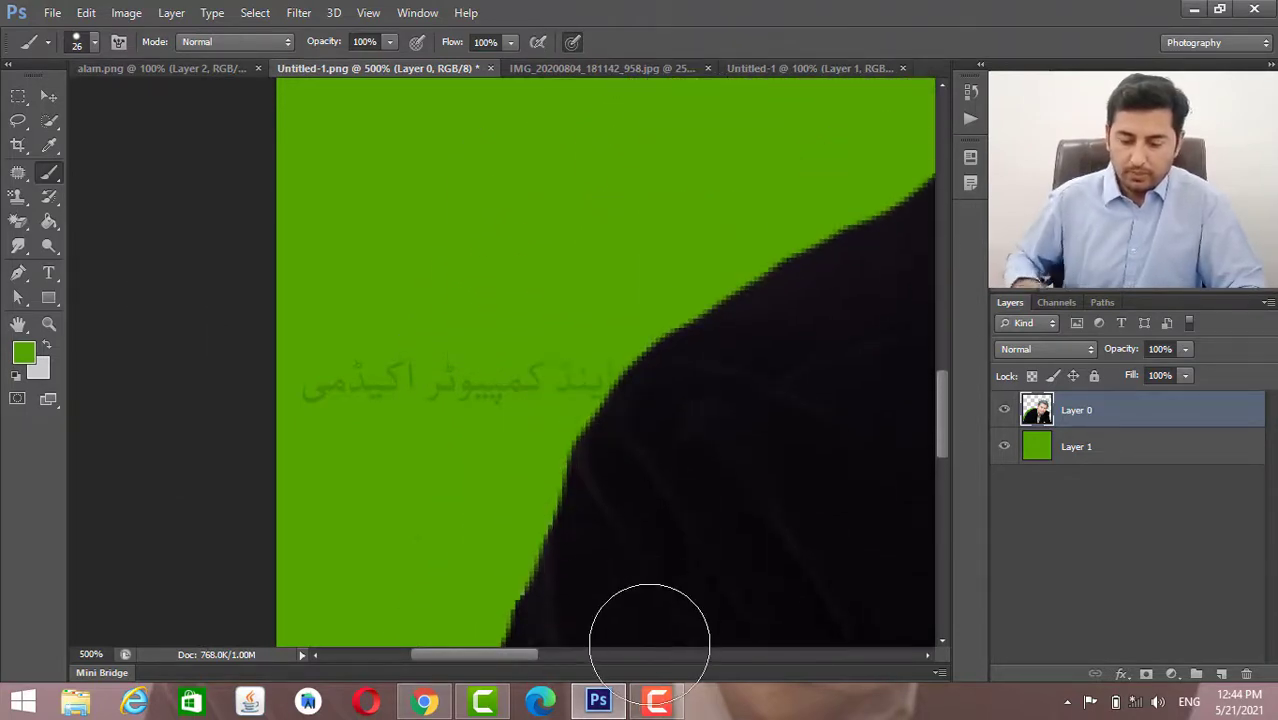
scroll(650, 640, "down", 1)
scroll(650, 640, "down", 1)
scroll(650, 640, "down", 2)
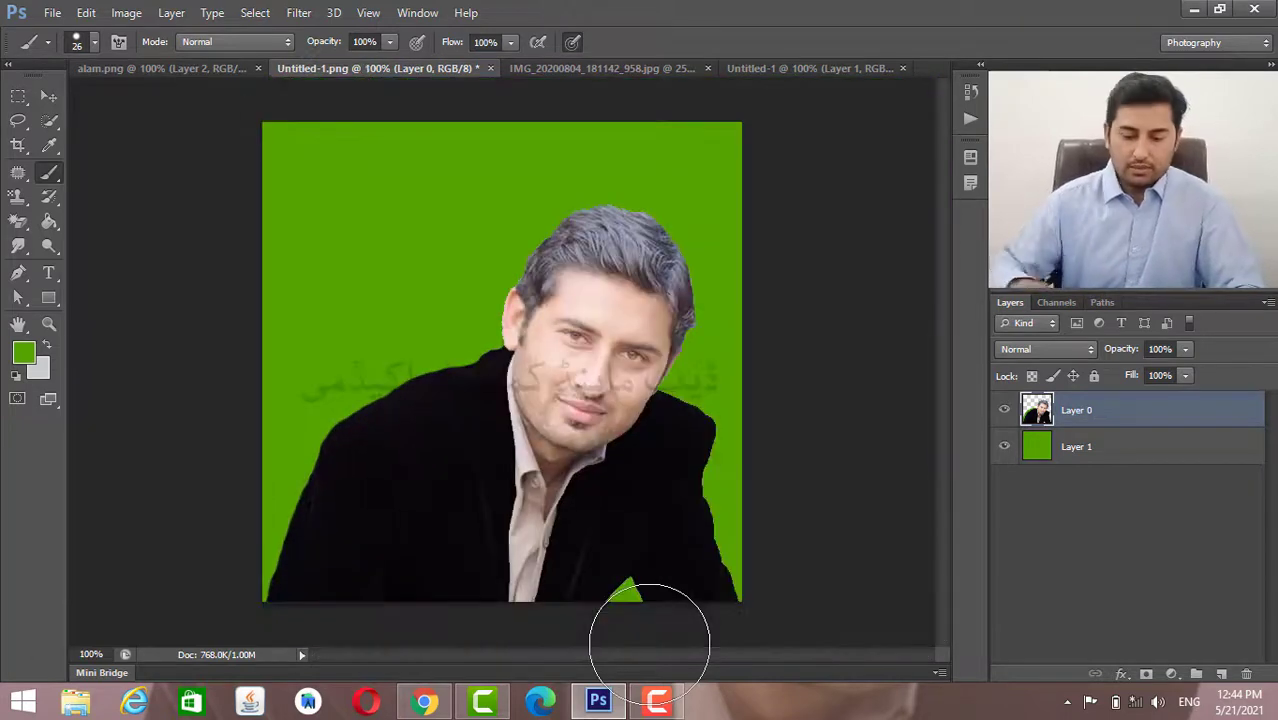
Remove the green fill from Layer 1 and reselect the portrait layer Layer 0.
key("alt+bracketleft")
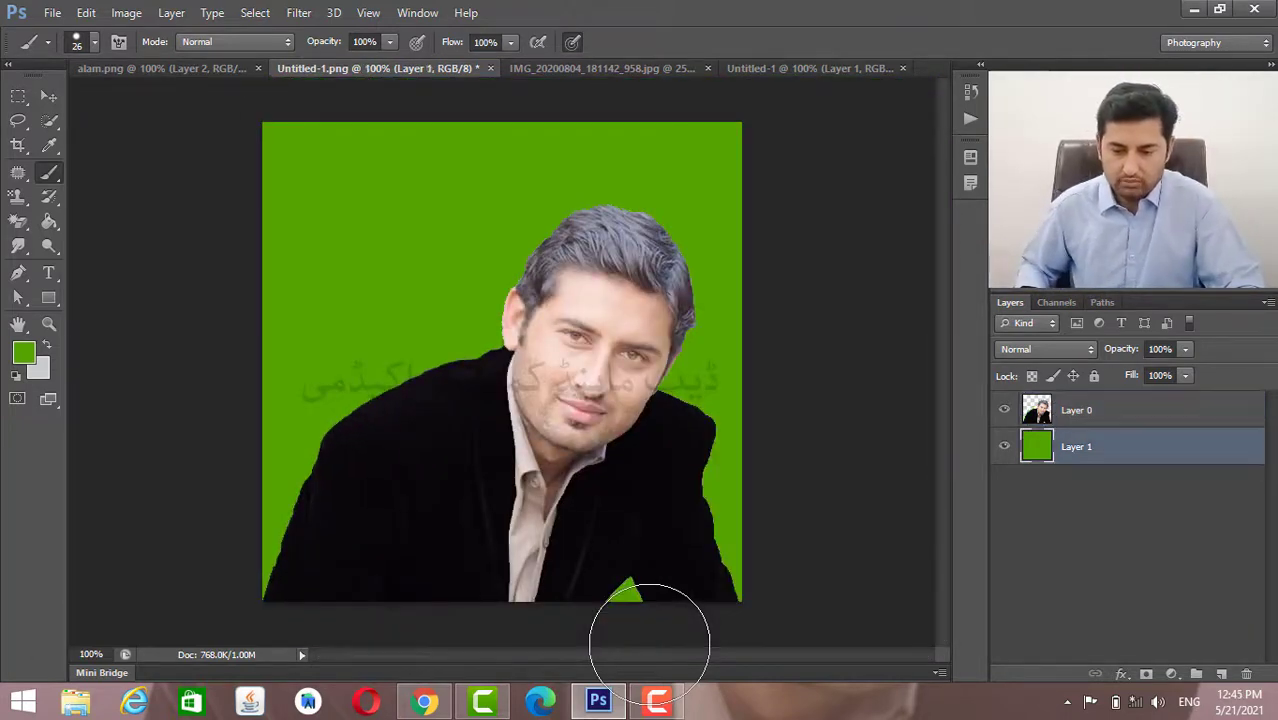
key("ctrl+z")
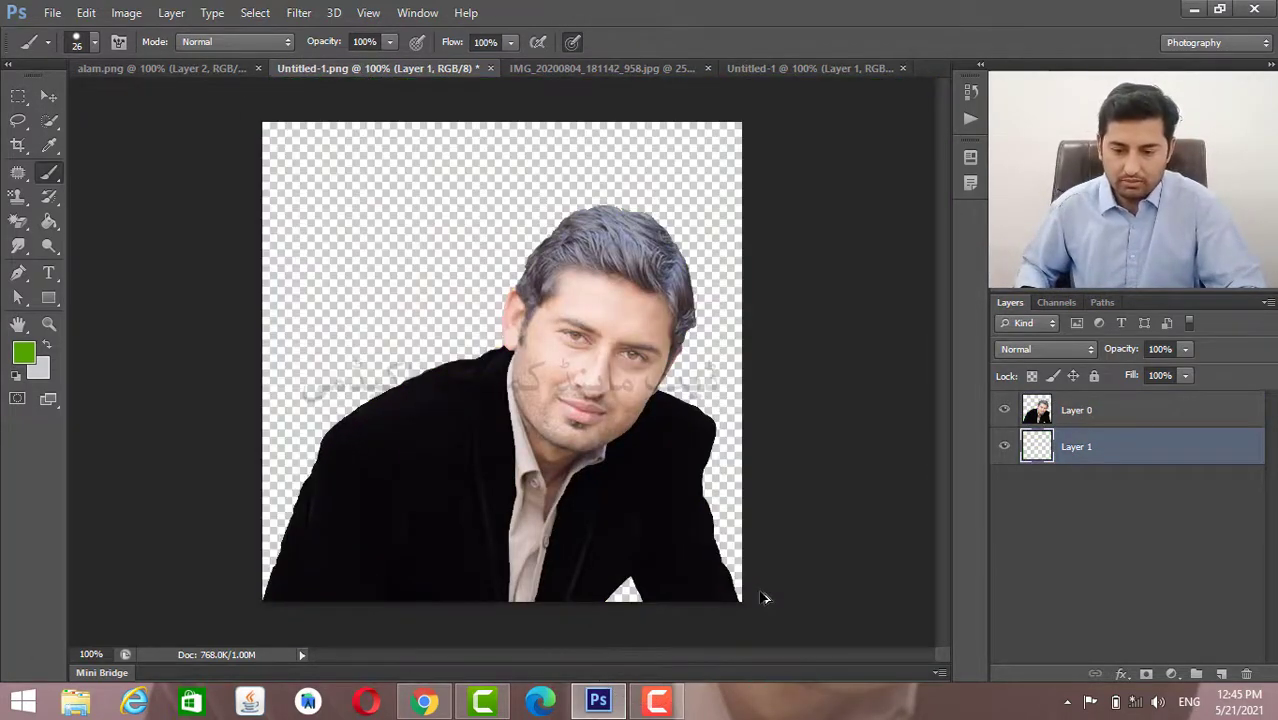
left_click(1079, 410)
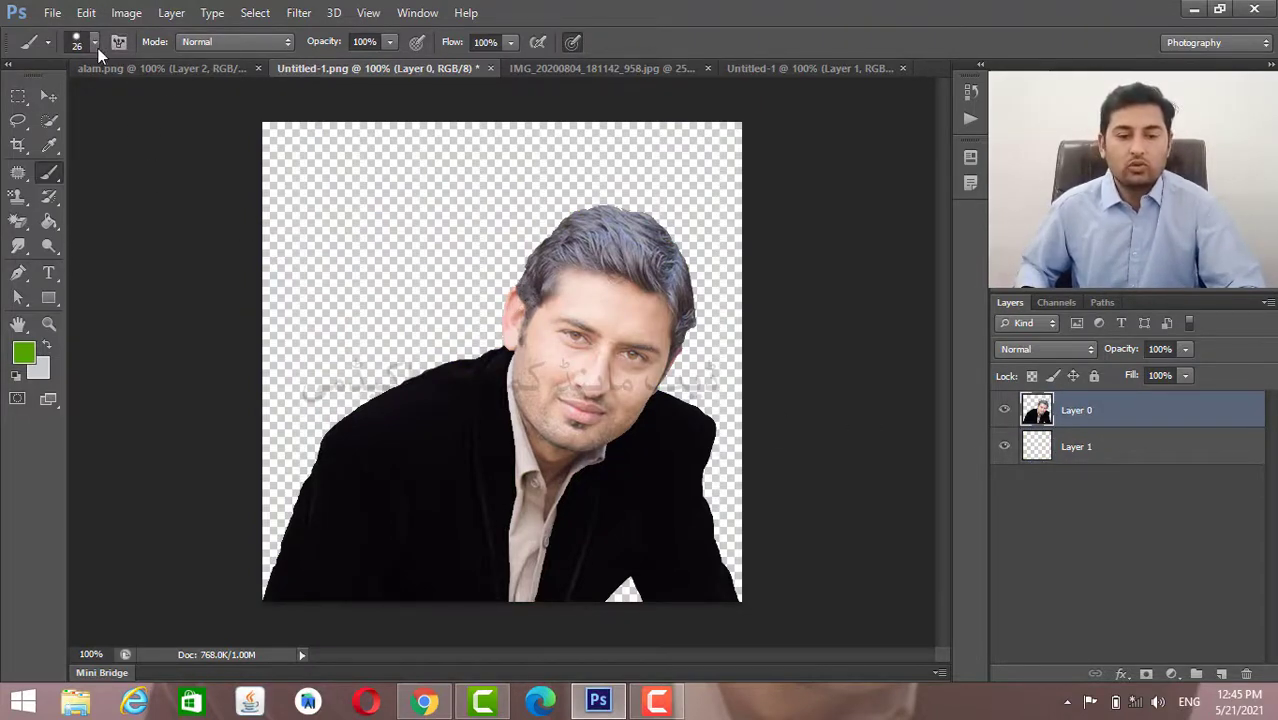
Drag the portrait into Untitled-1 as Layer 2, scale it to 55.4% and rest it on the bottom edge.
left_click(55, 99)
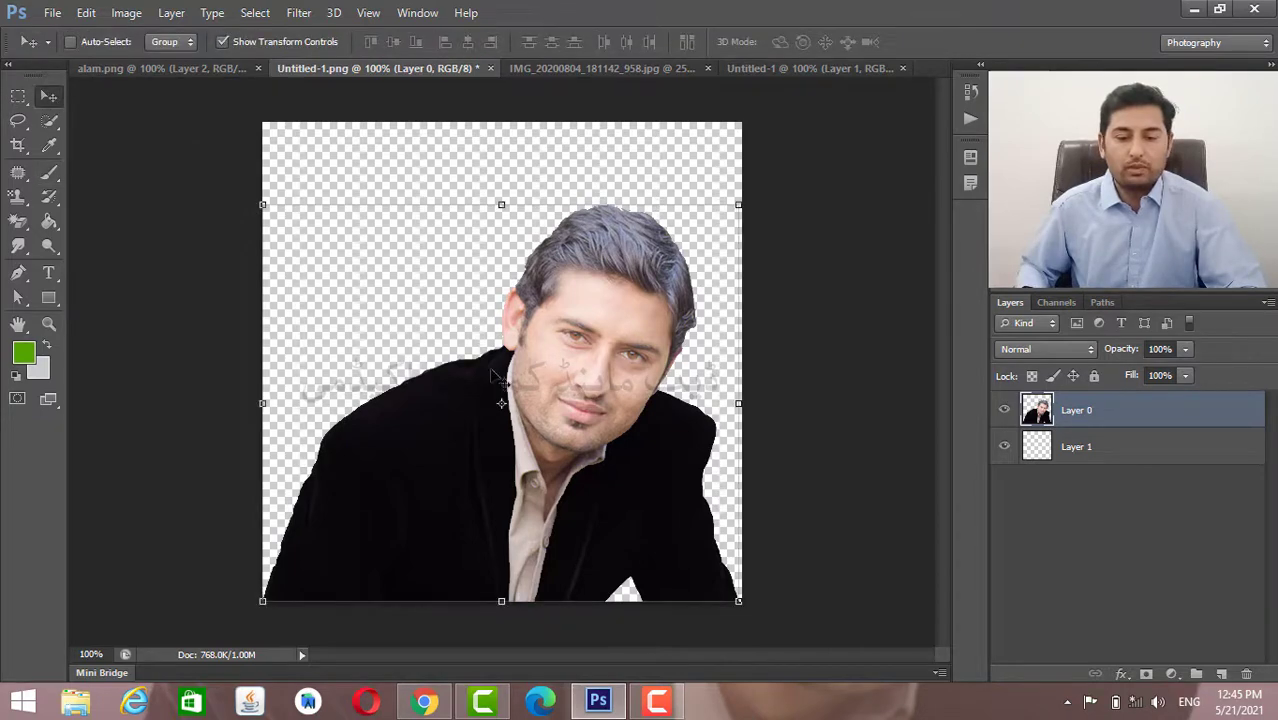
left_click_drag(511, 370, 812, 78)
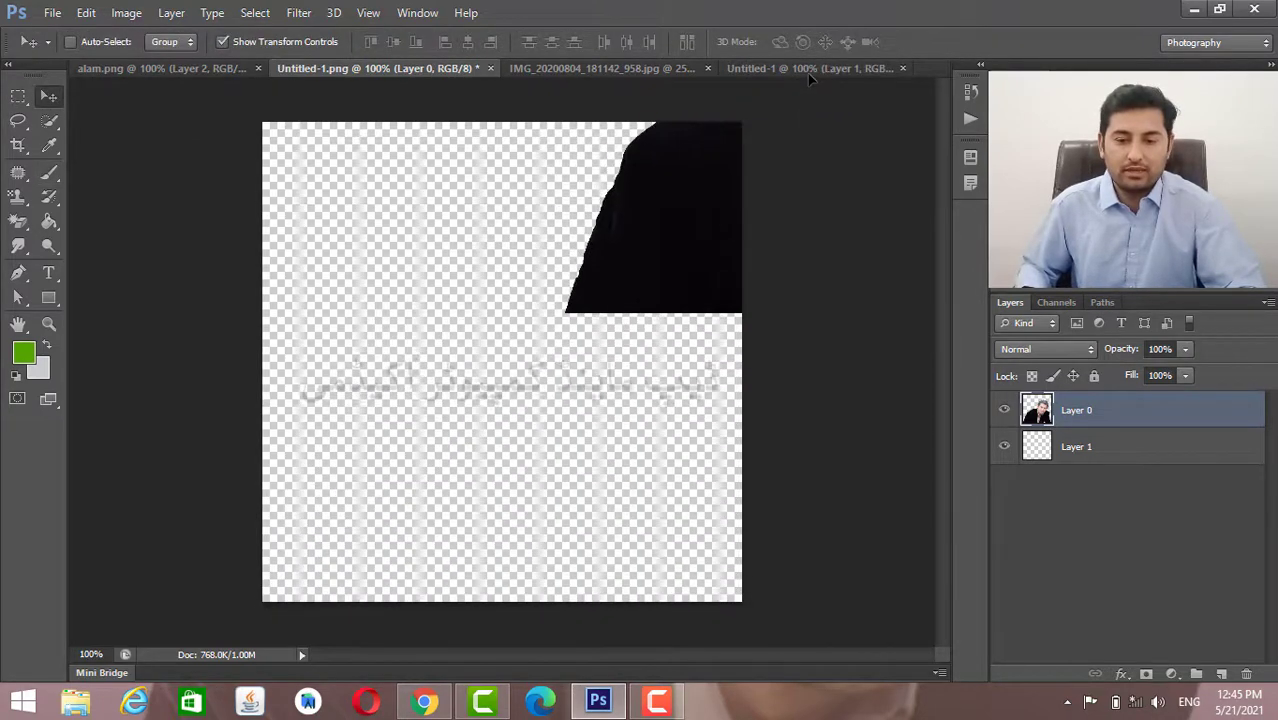
left_click_drag(812, 78, 468, 351)
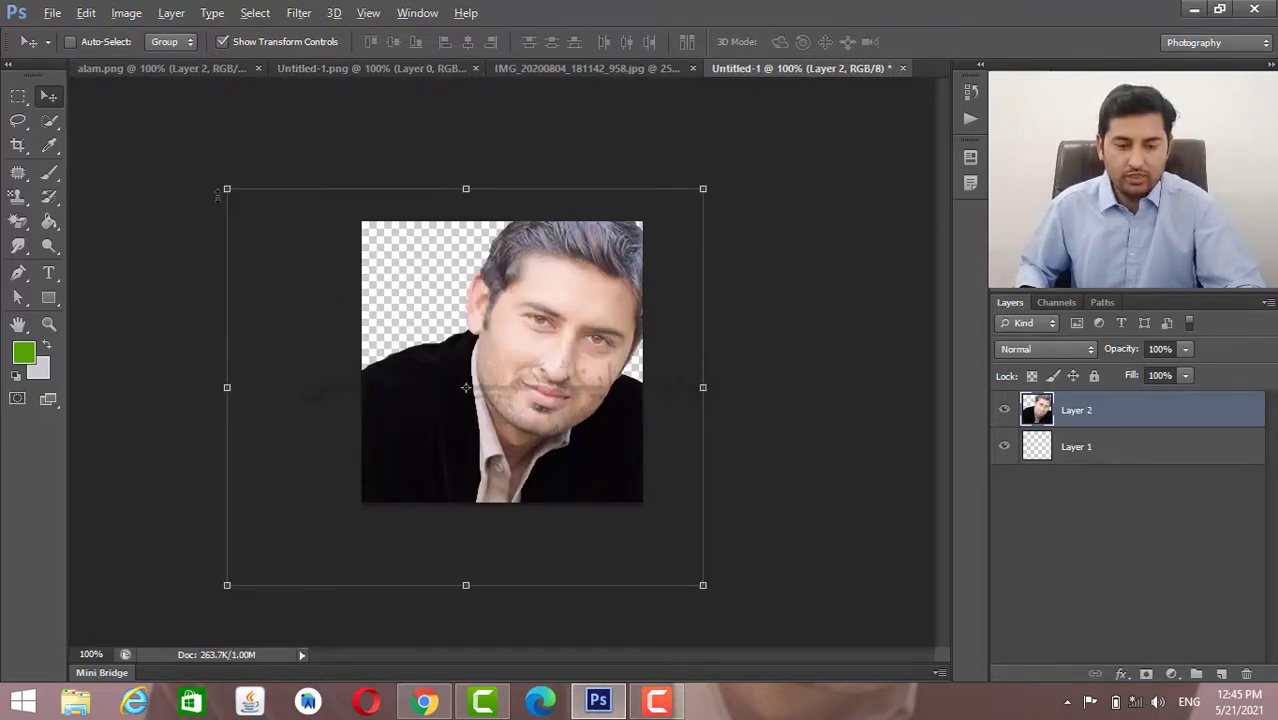
left_click_drag(217, 184, 323, 274)
left_click_drag(448, 410, 486, 414)
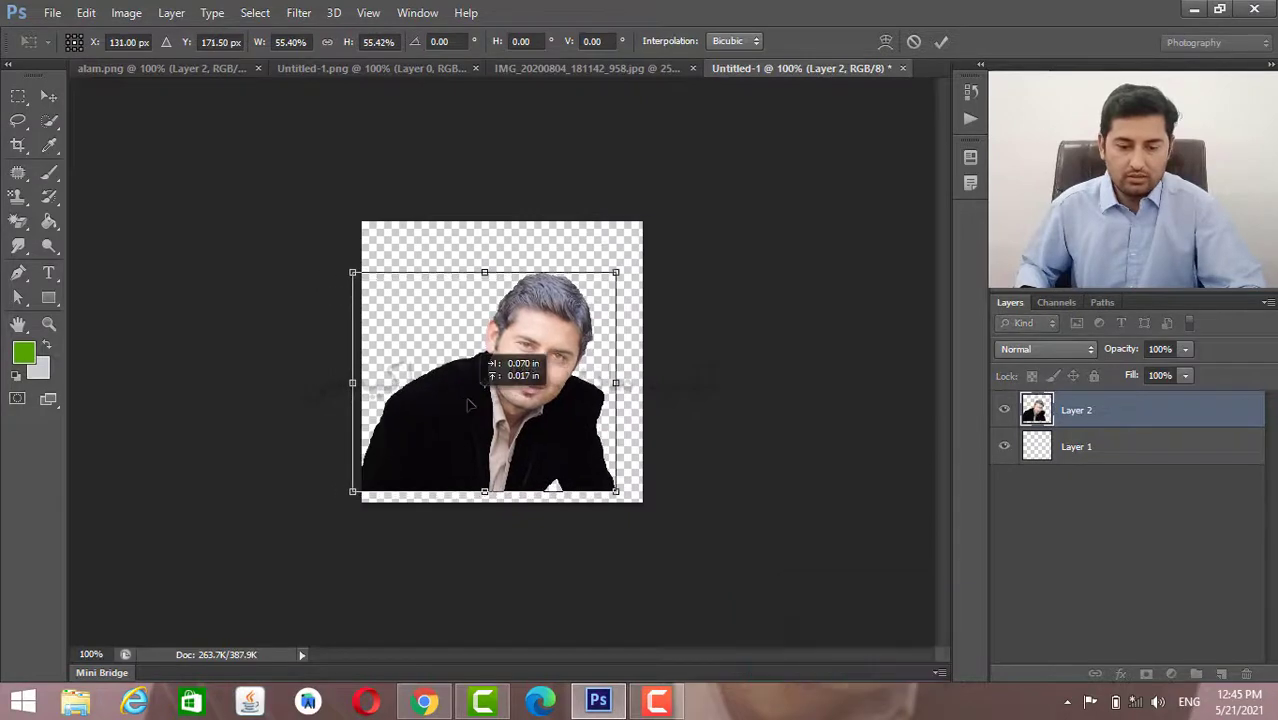
key("Return")
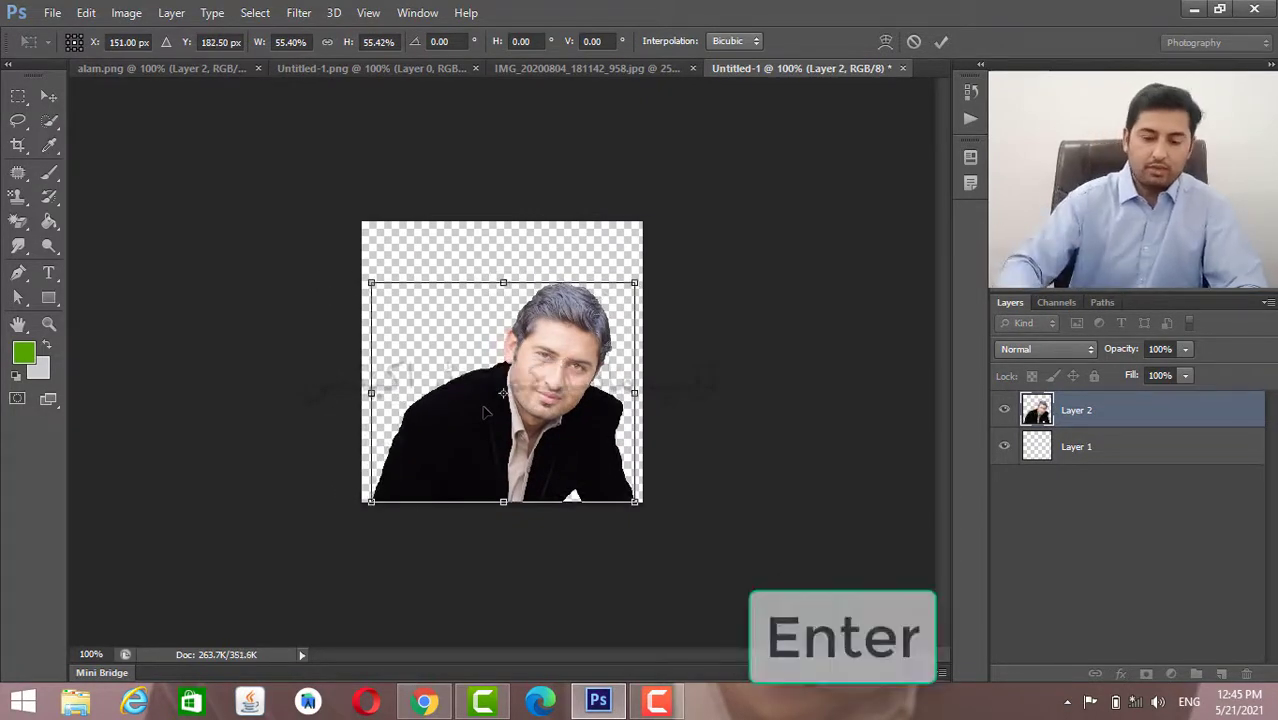
Define a brush preset from the cut-out portrait, named deepmind.
left_click(80, 14)
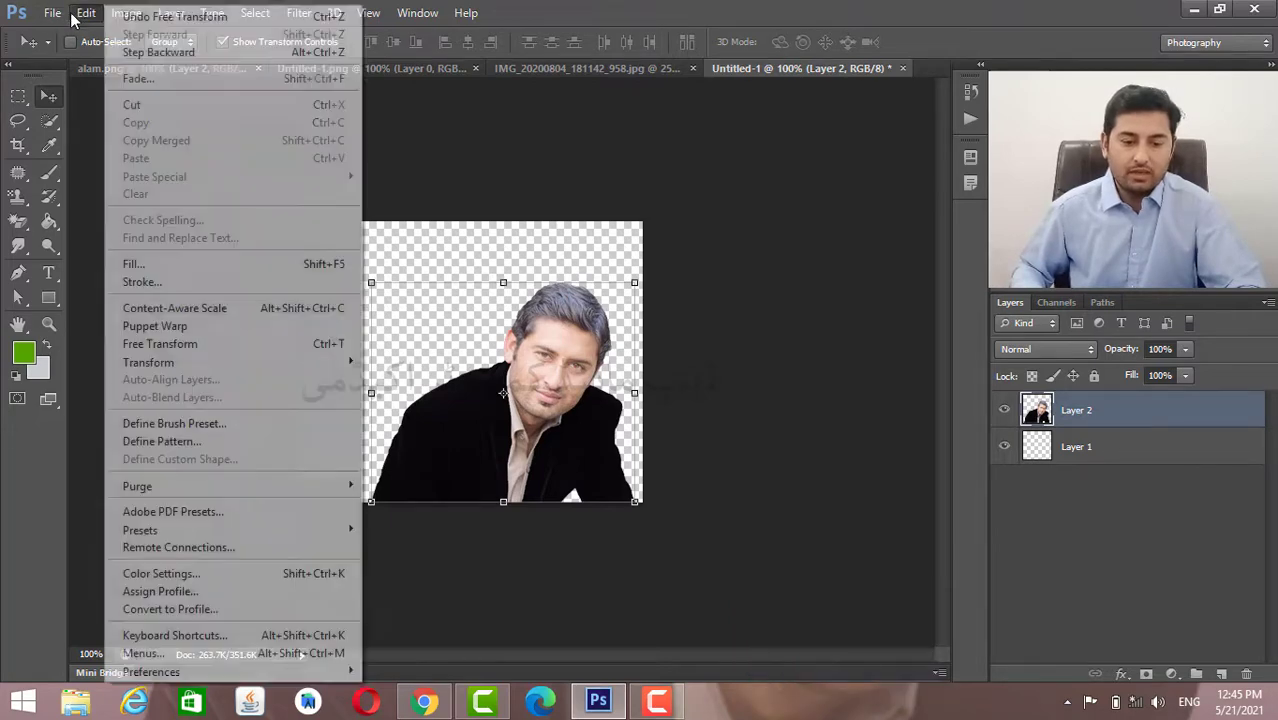
left_click(223, 428)
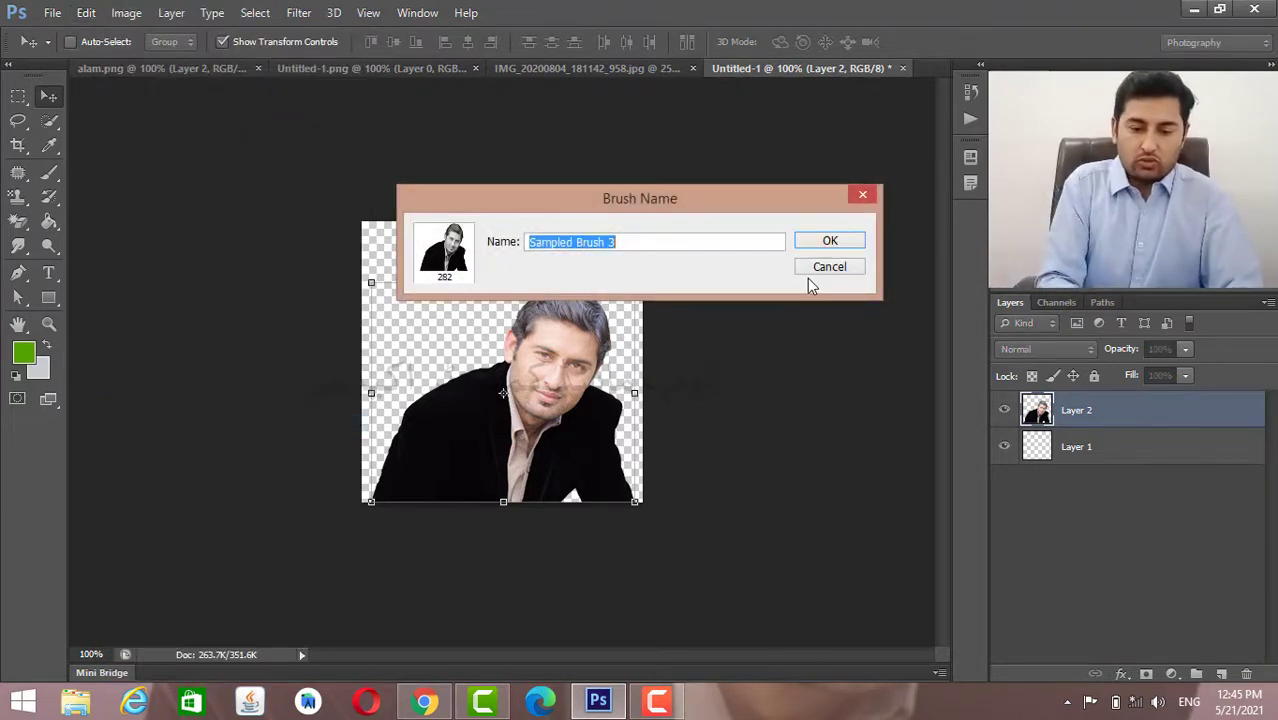
type("deep")
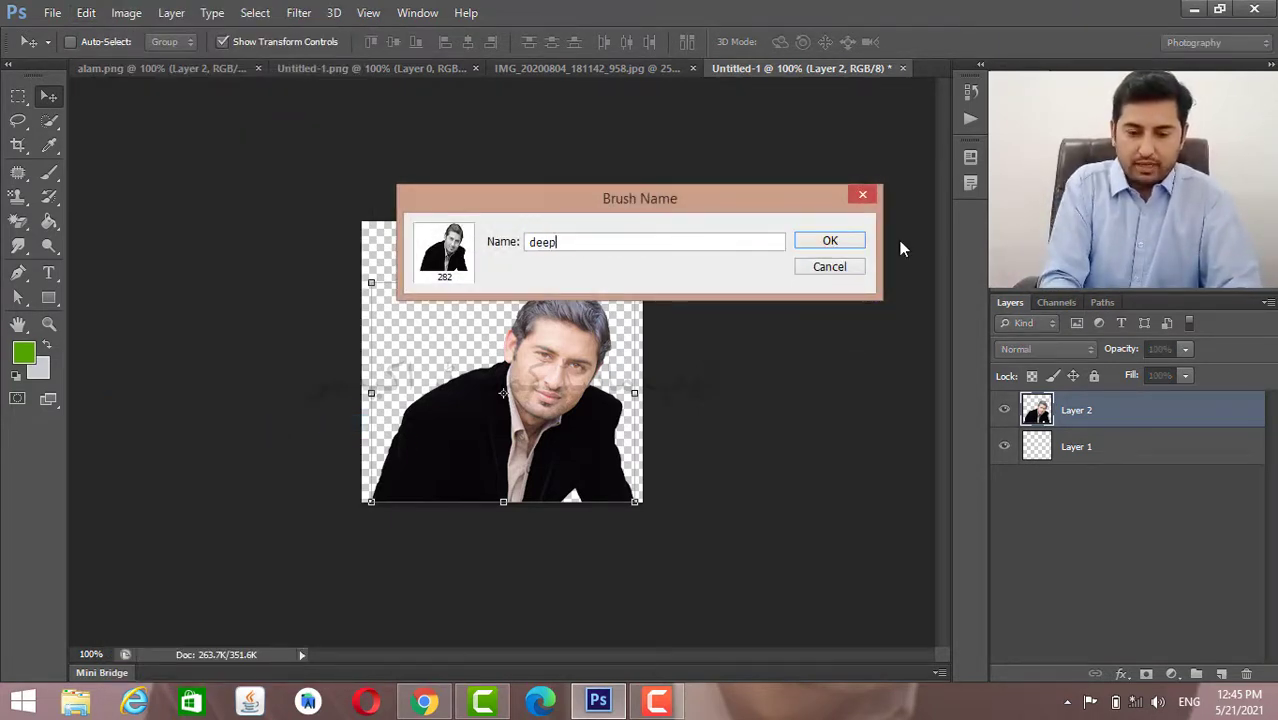
type("d")
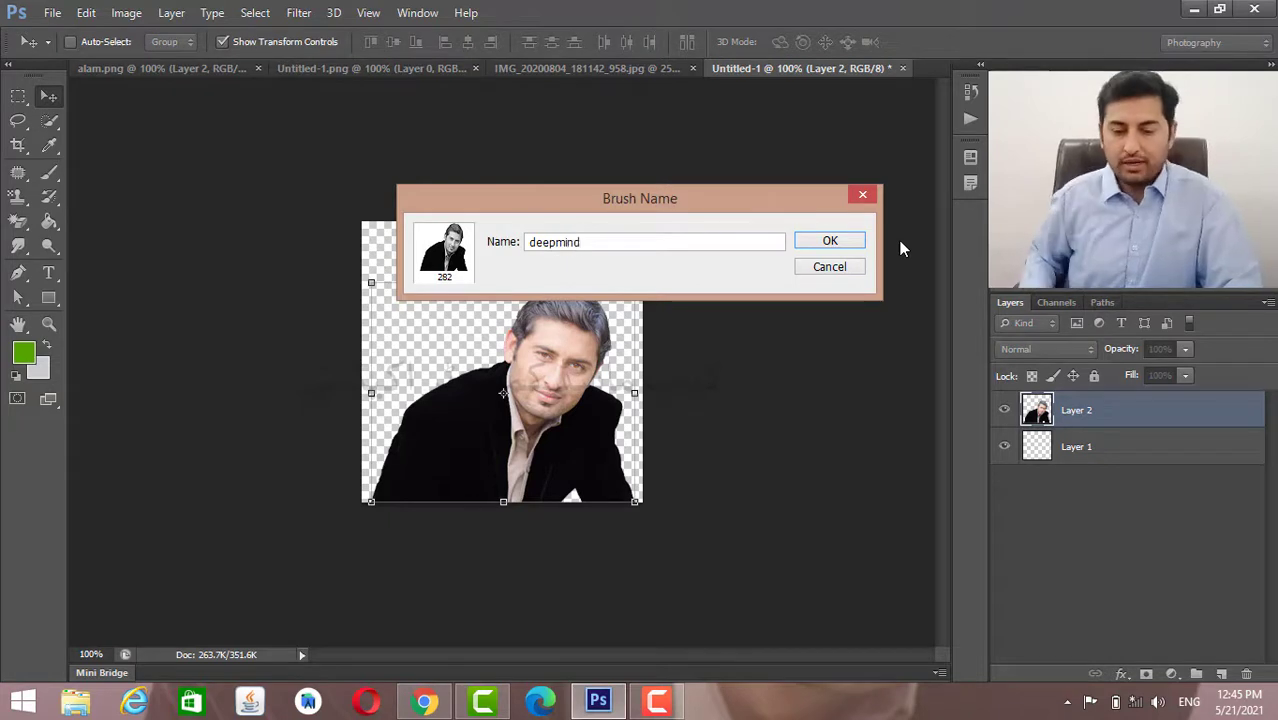
left_click(828, 244)
In alam.png, hide the photo layer Layer 0 and select Layer 2.
left_click(396, 68)
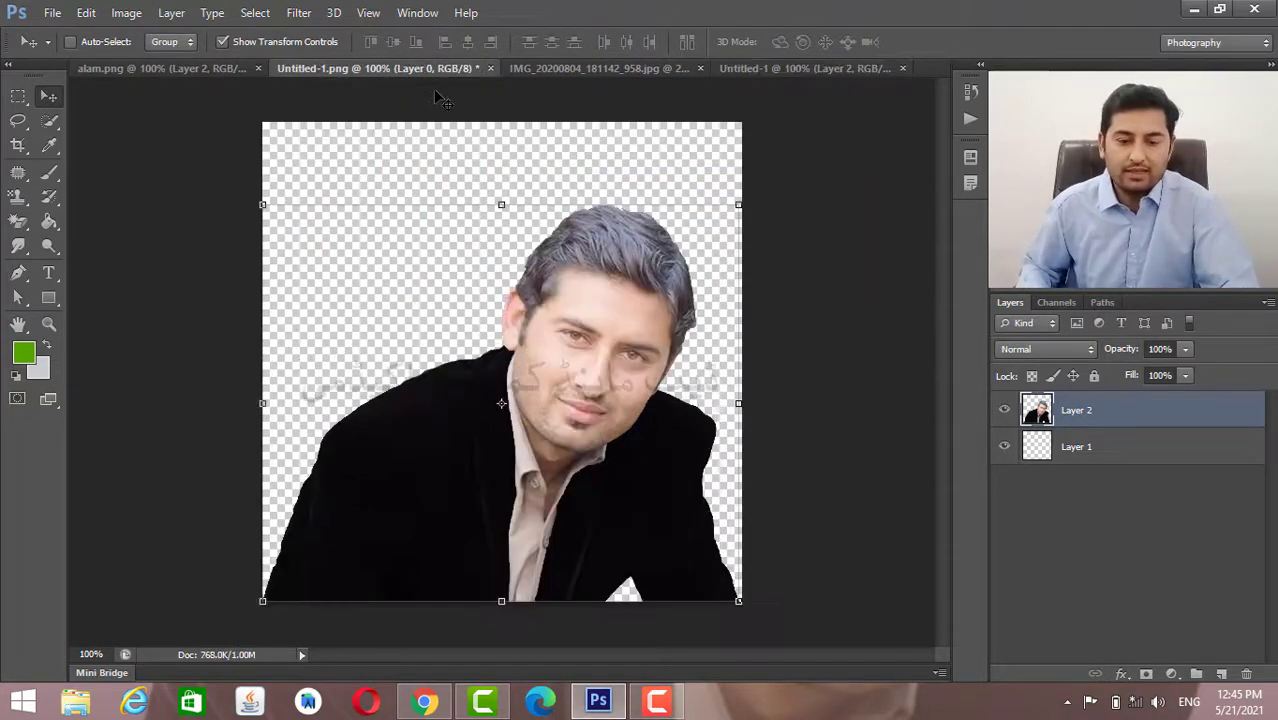
left_click(160, 68)
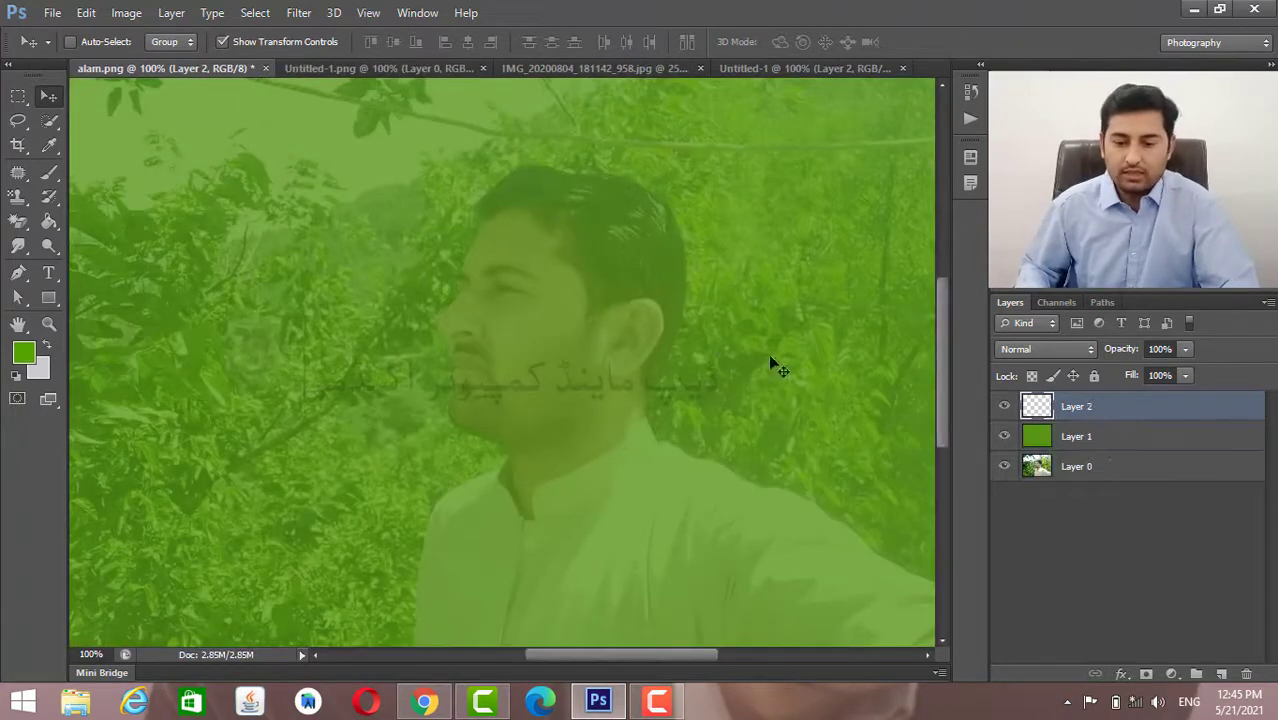
left_click(1003, 467)
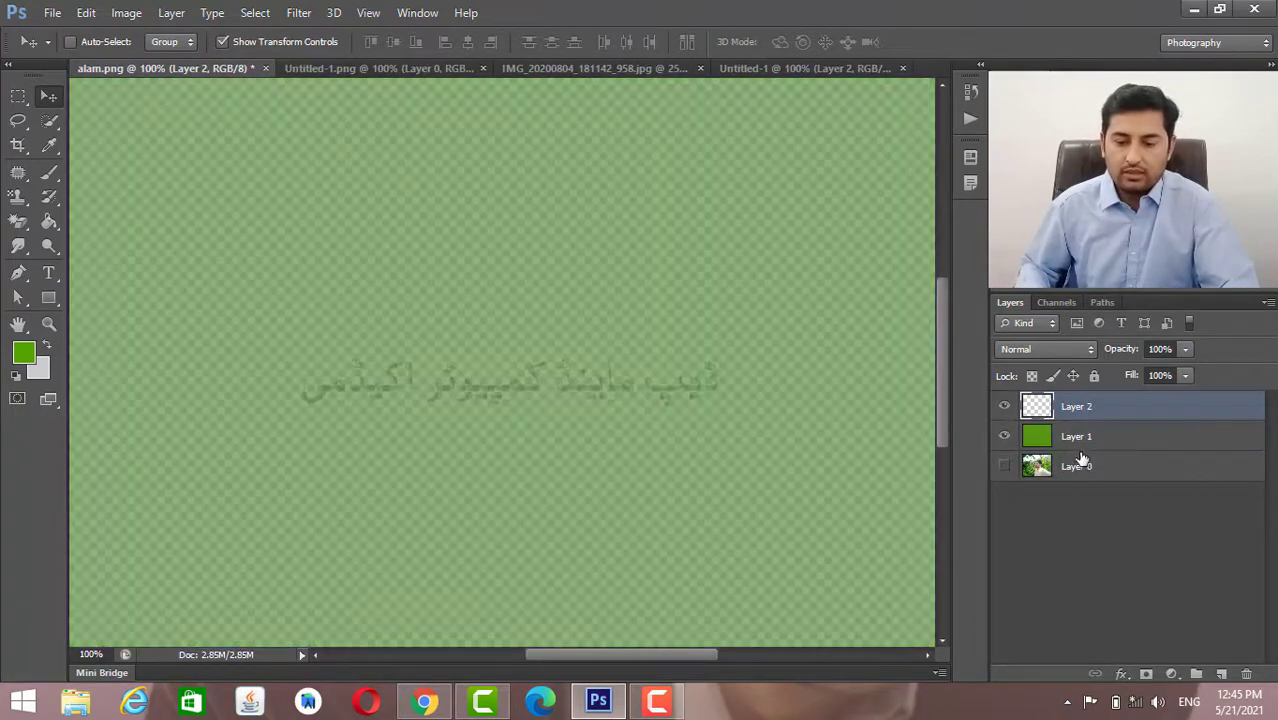
left_click(1080, 440)
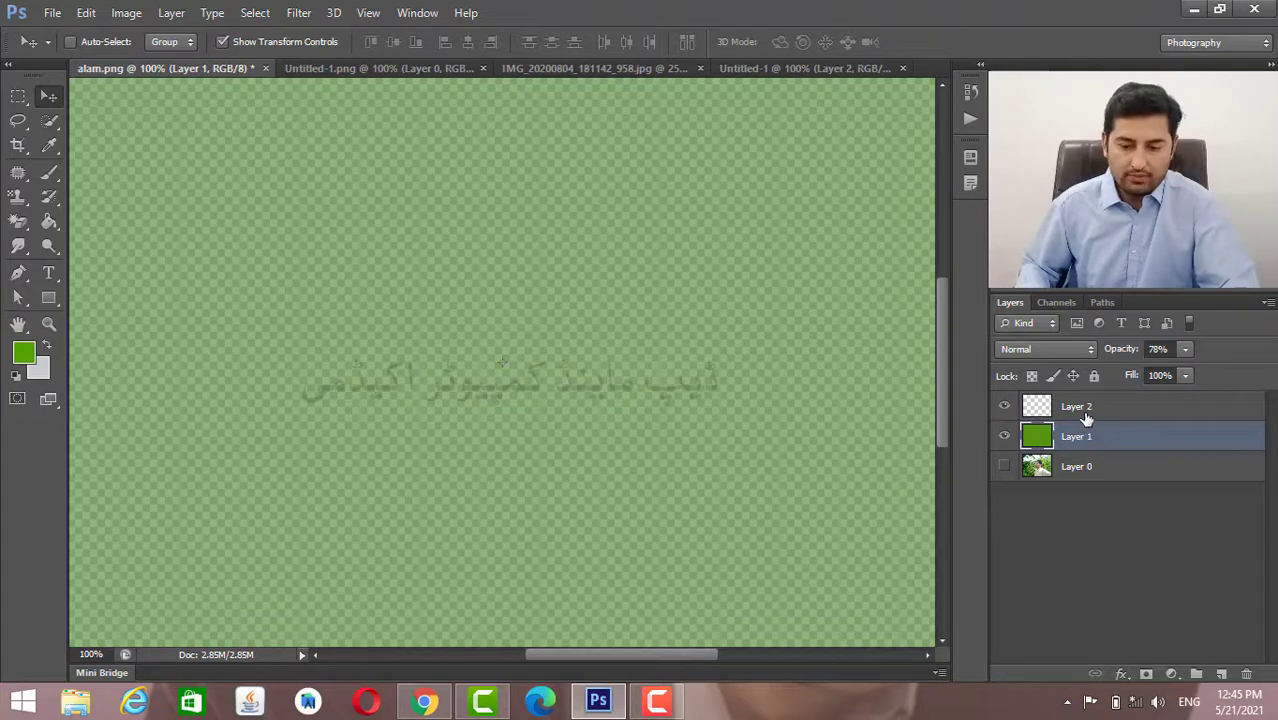
left_click(1080, 407)
Fill Layer 2 with dark green 234300 and zoom out to see the whole canvas.
left_click(33, 352)
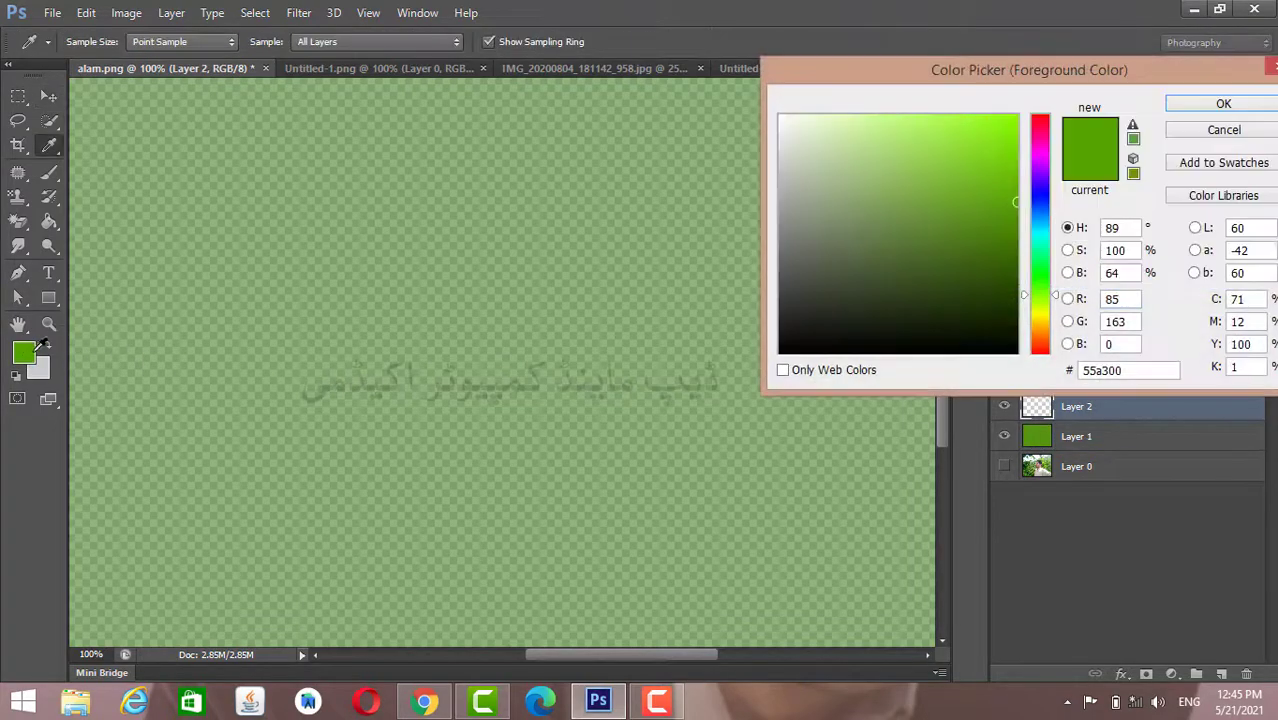
left_click_drag(984, 223, 1018, 292)
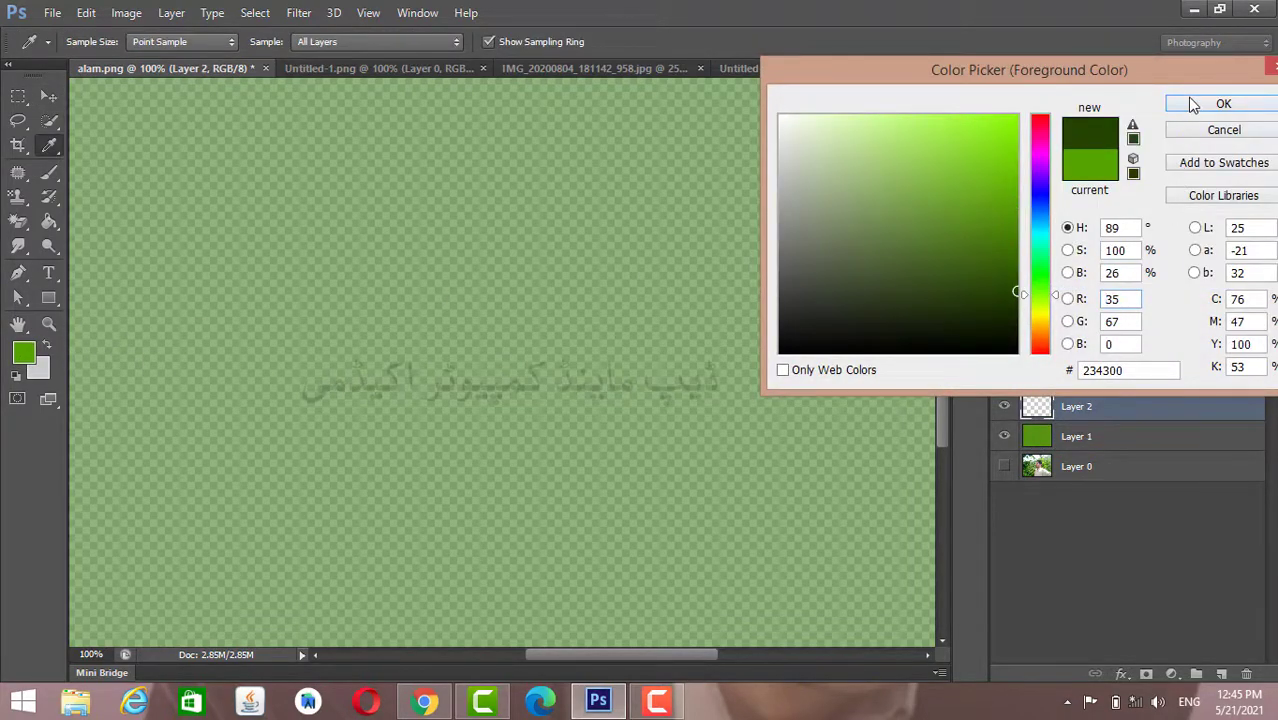
left_click(1222, 104)
key("alt+BackSpace")
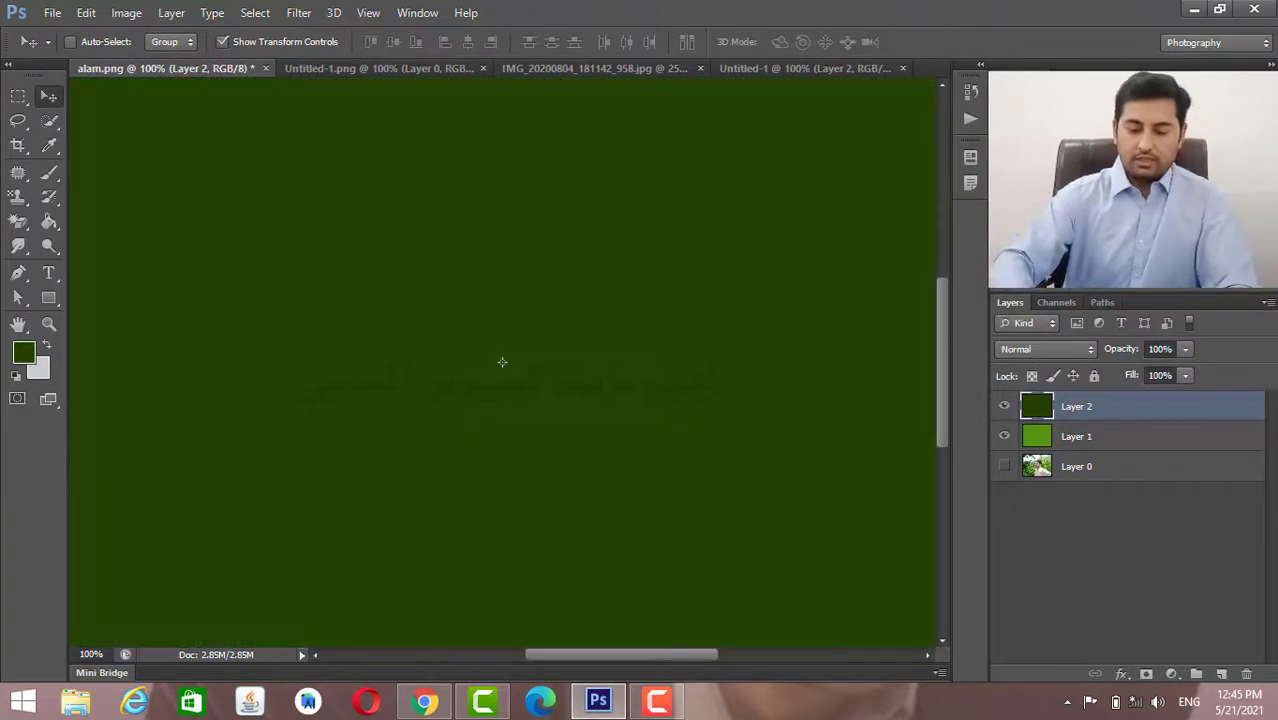
key("ctrl+minus")
key("ctrl+minus")
key("ctrl+minus")
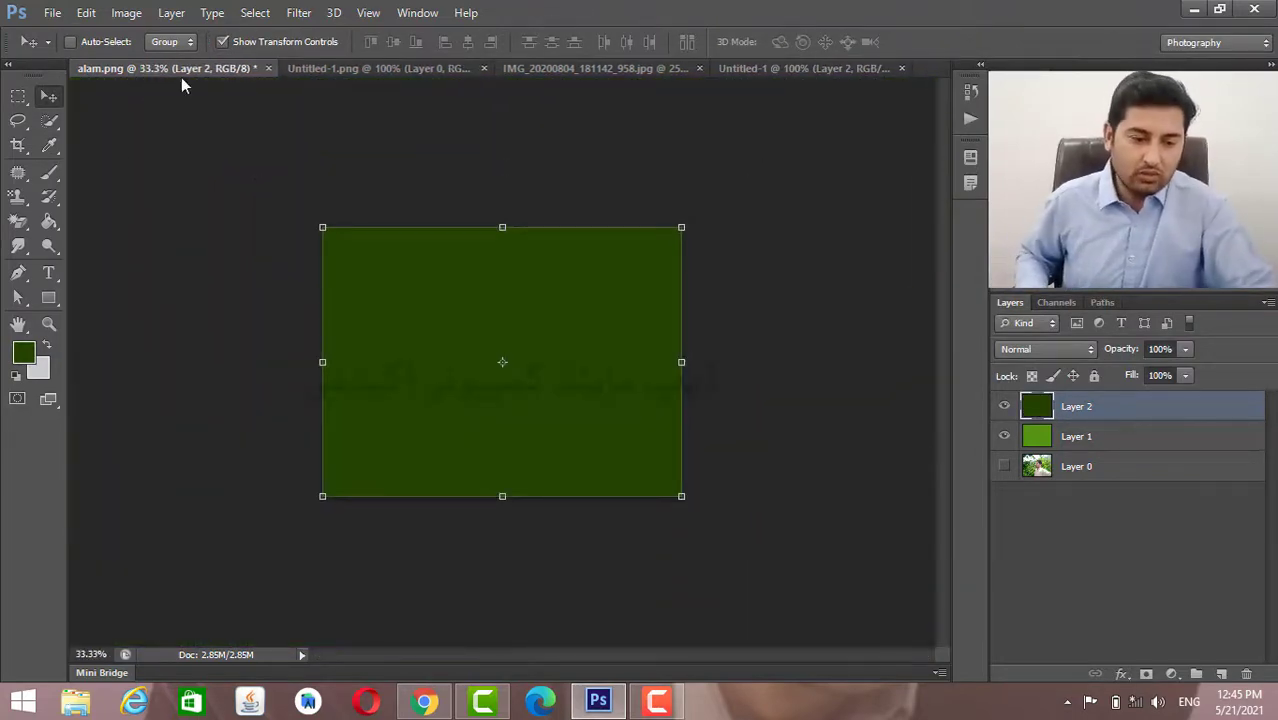
Make the custom 282 px deepmind preset the Brush Tool's active tip.
left_click(50, 175)
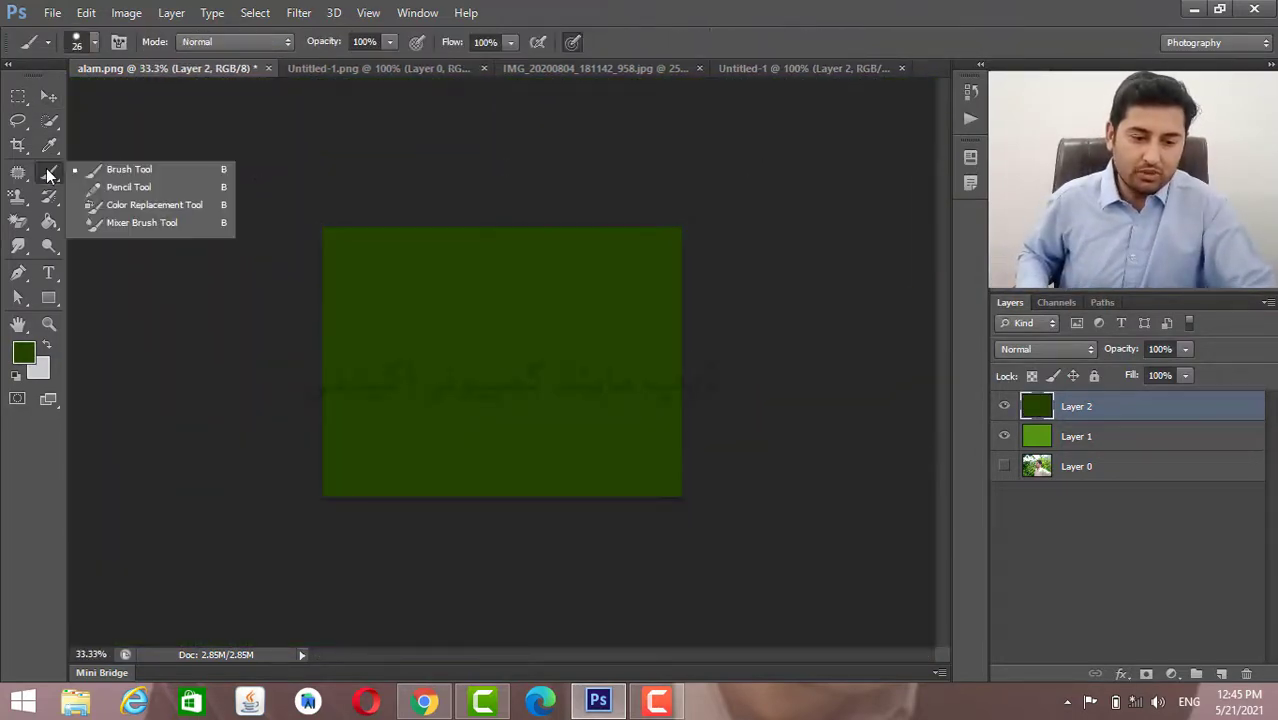
left_click(108, 174)
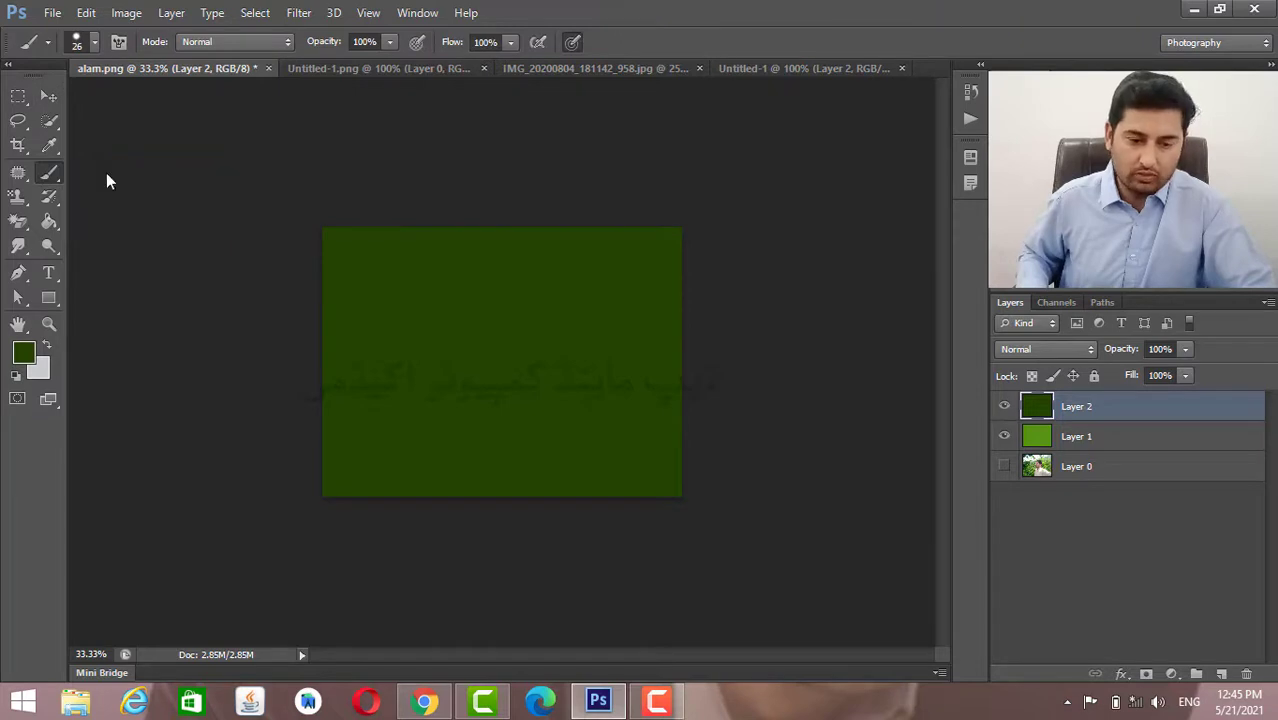
left_click(95, 43)
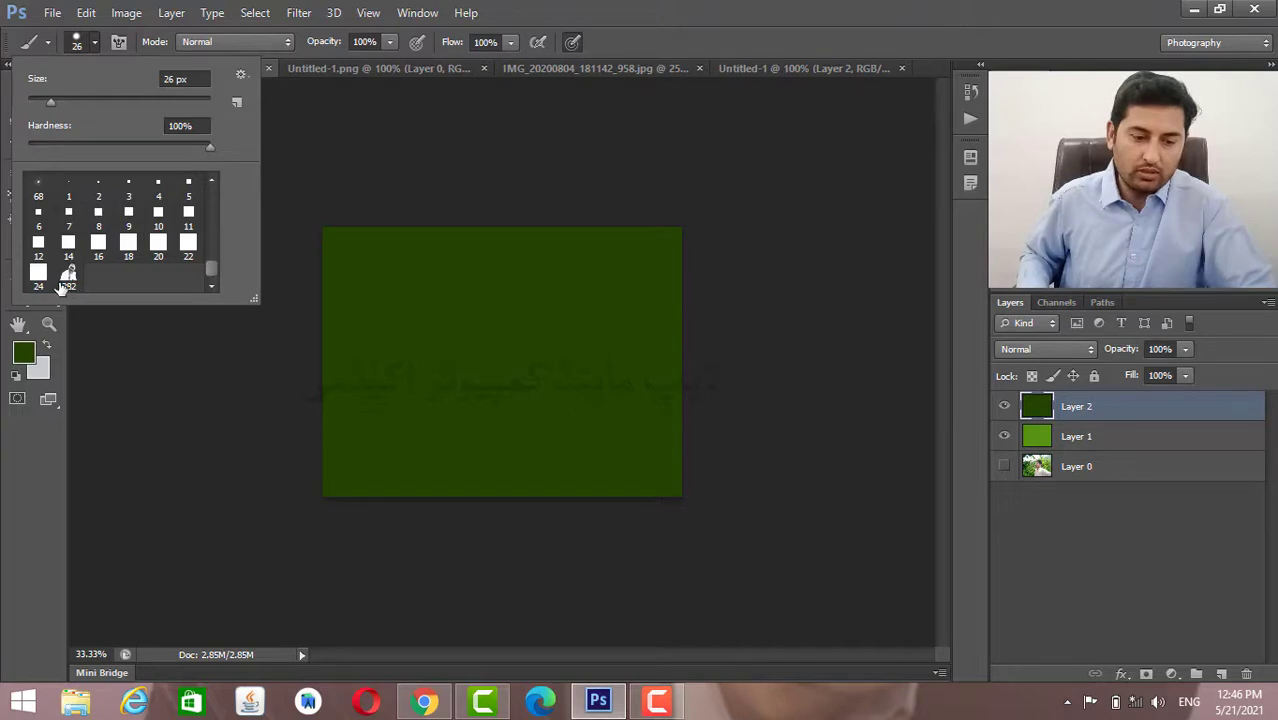
left_click(240, 77)
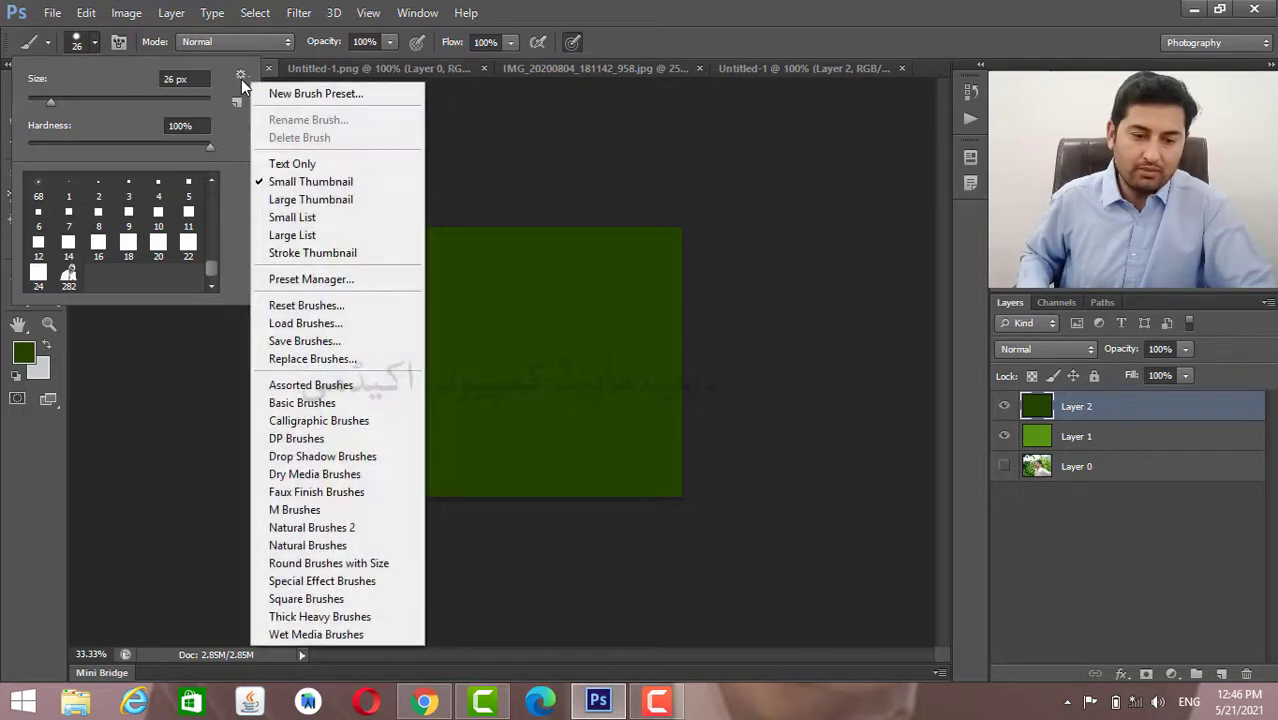
left_click(292, 164)
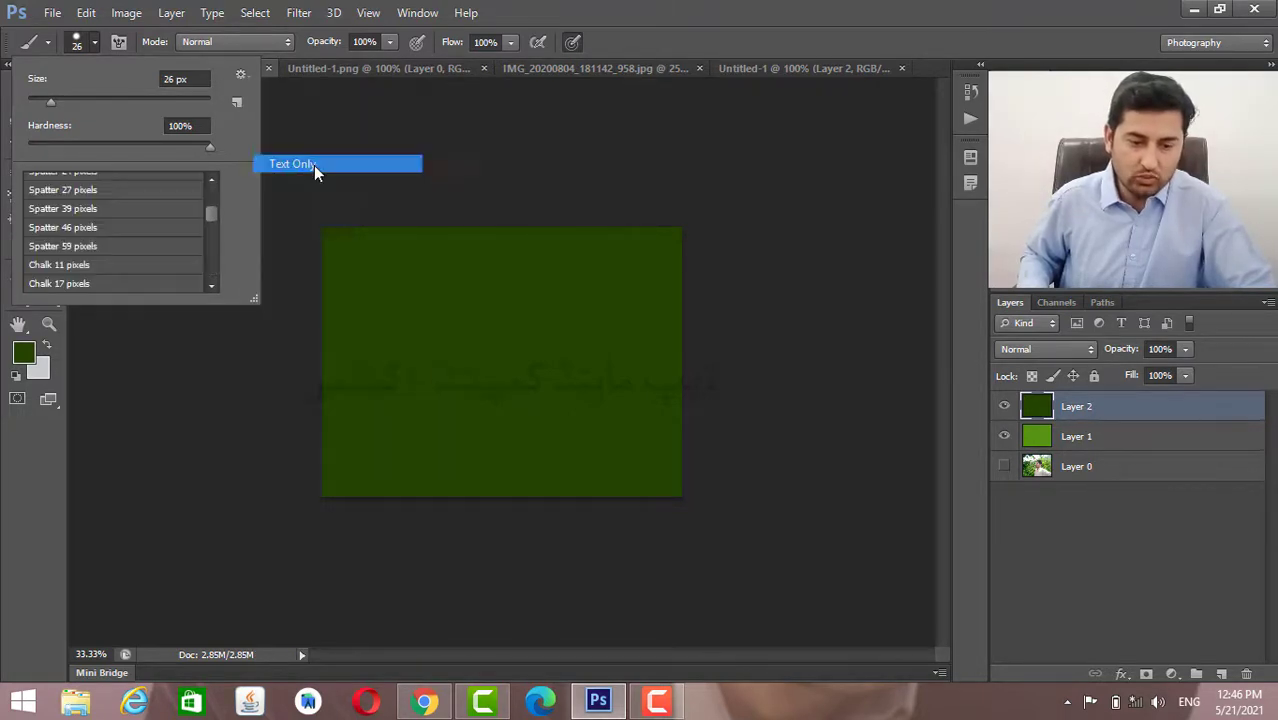
left_click_drag(212, 216, 212, 289)
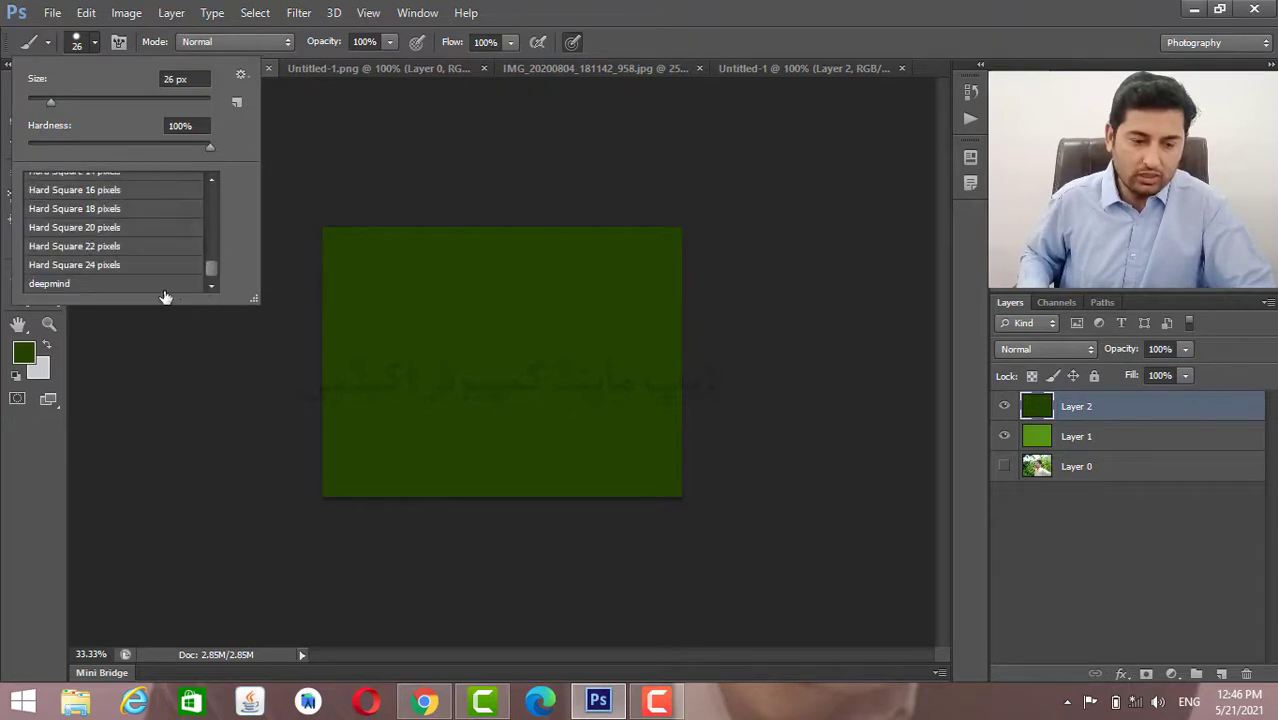
left_click(97, 286)
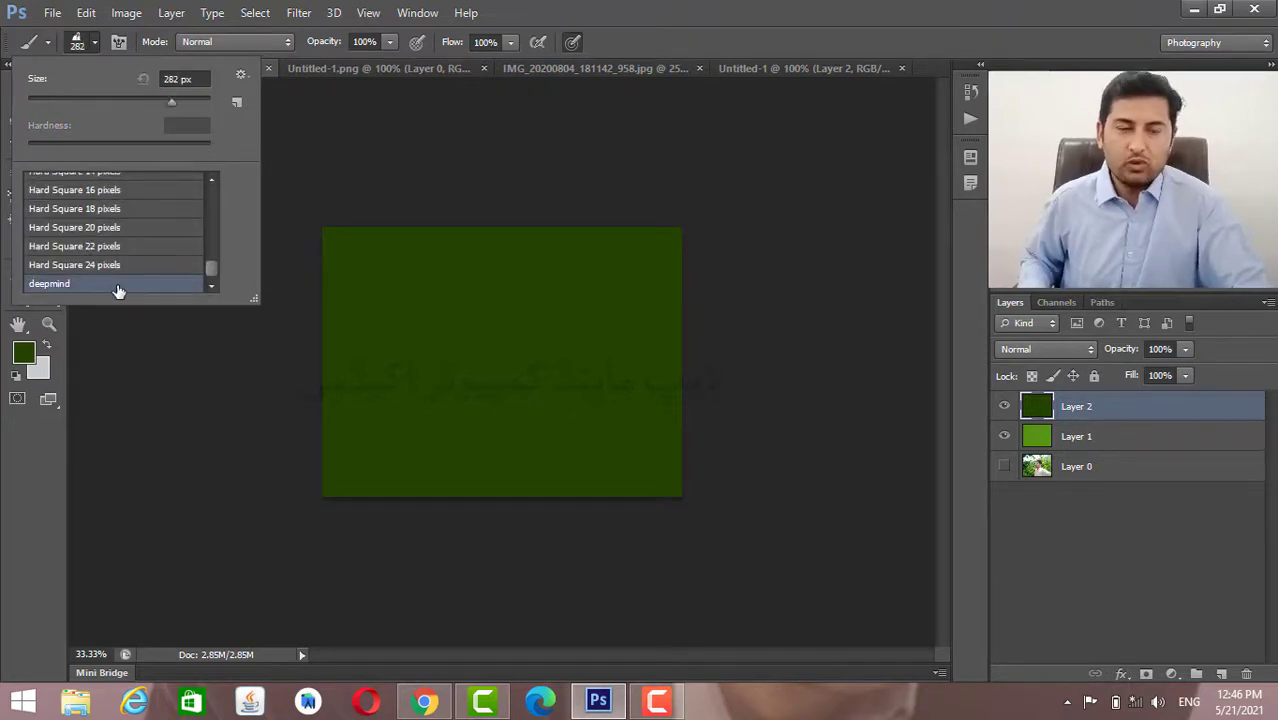
left_click(244, 77)
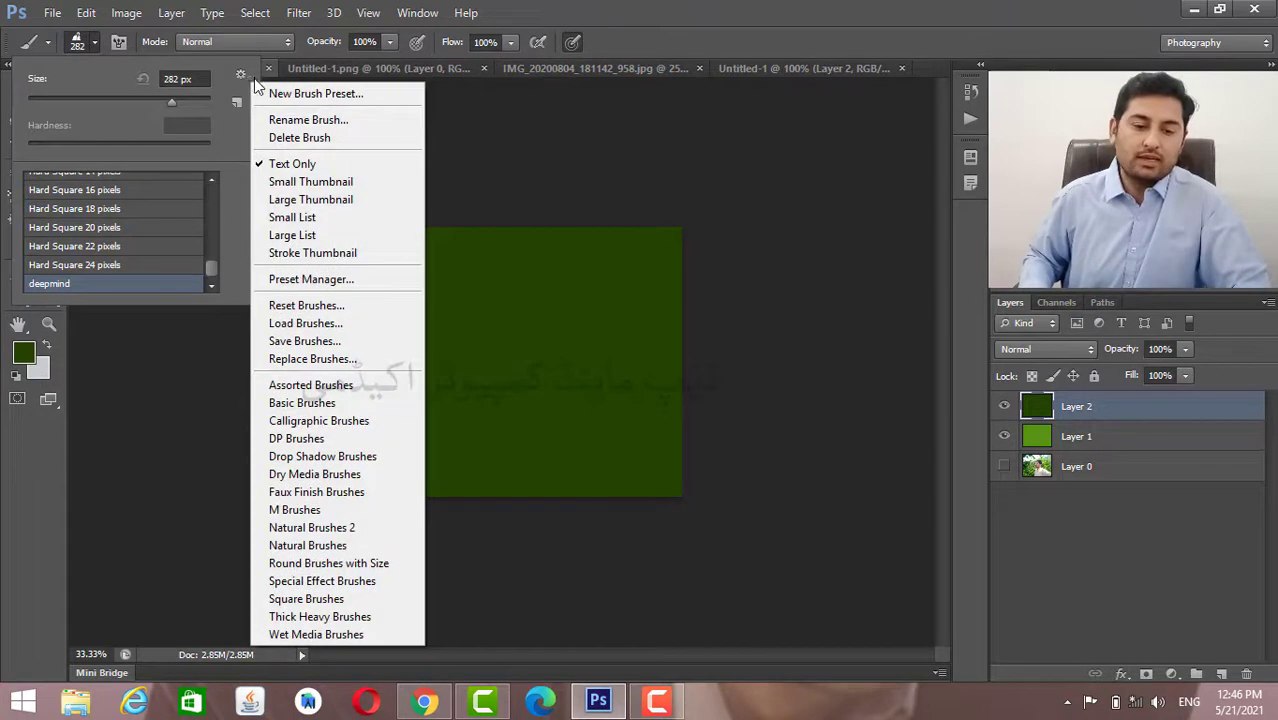
left_click(361, 184)
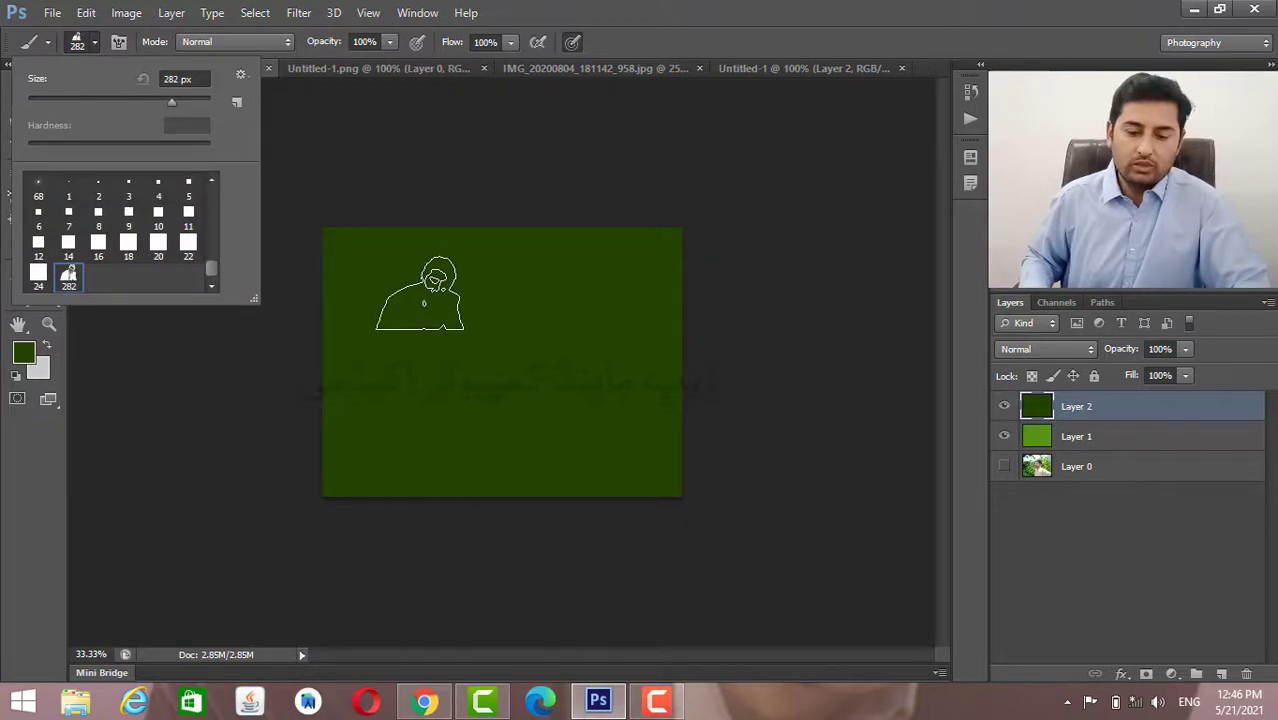
key("Escape")
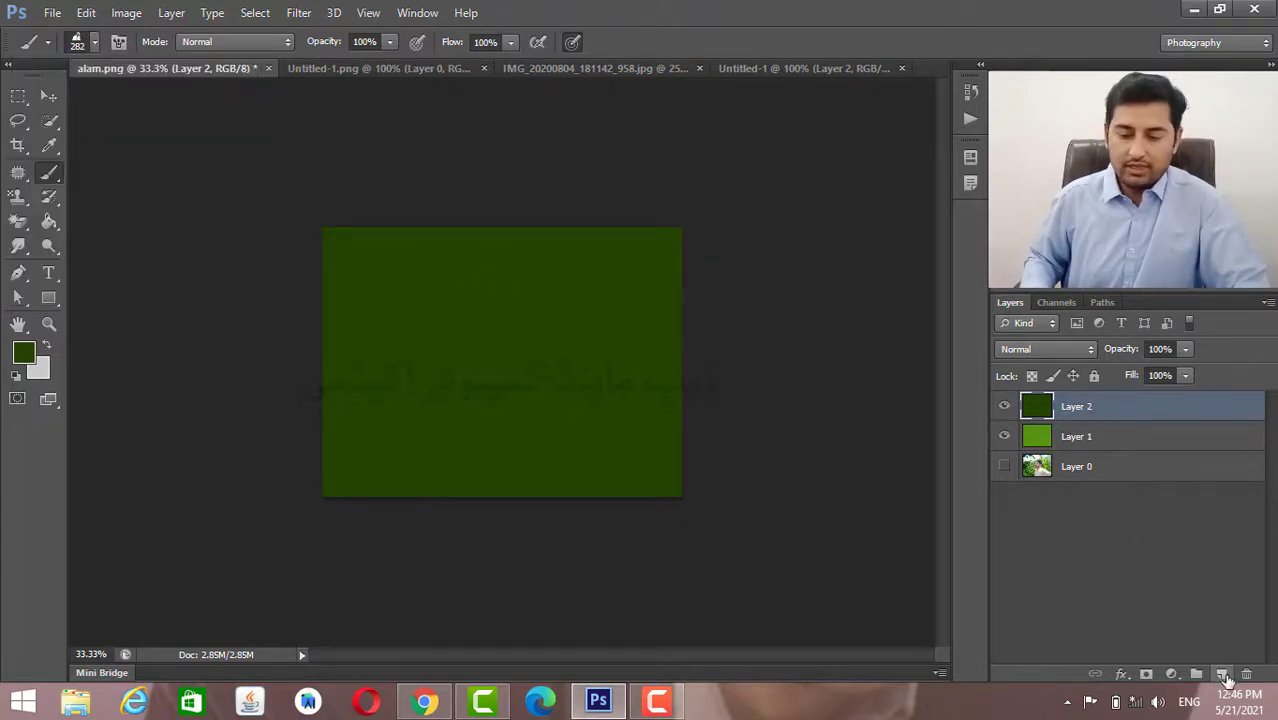
Add Layer 3, set the foreground to bright red, and undo a red test stroke.
left_click(1222, 675)
left_click(24, 352)
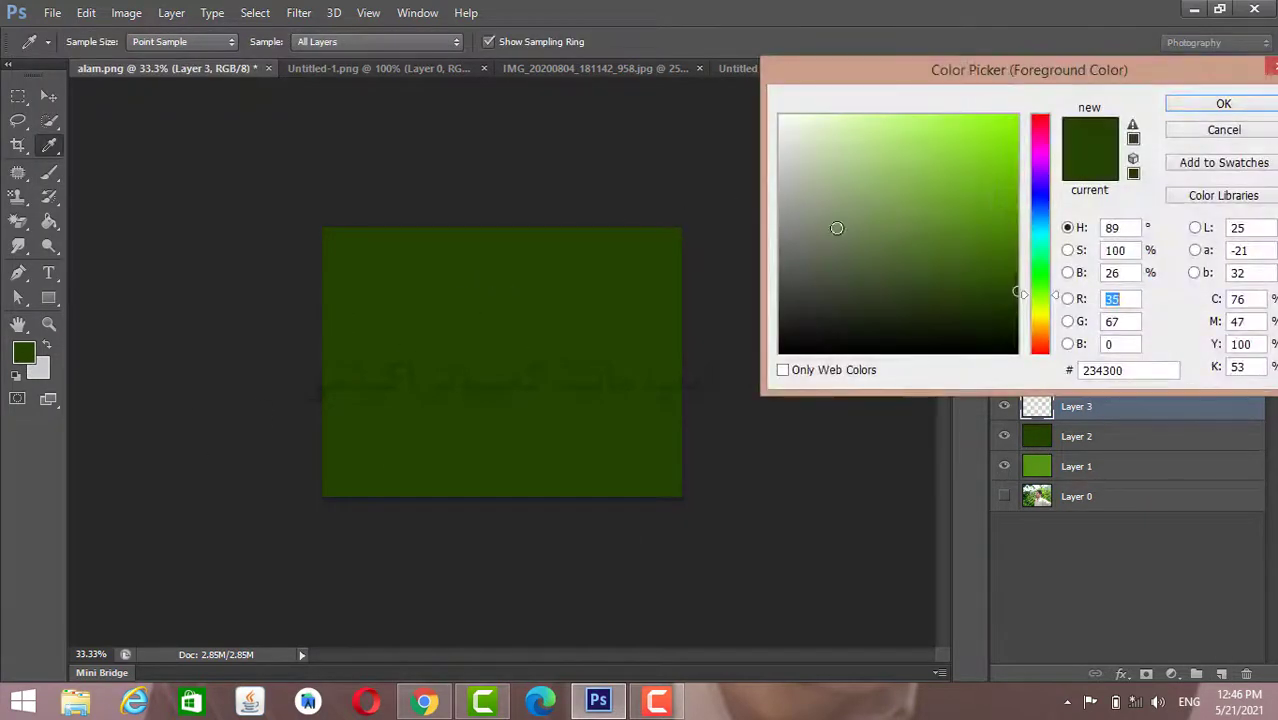
left_click_drag(1045, 128, 1031, 96)
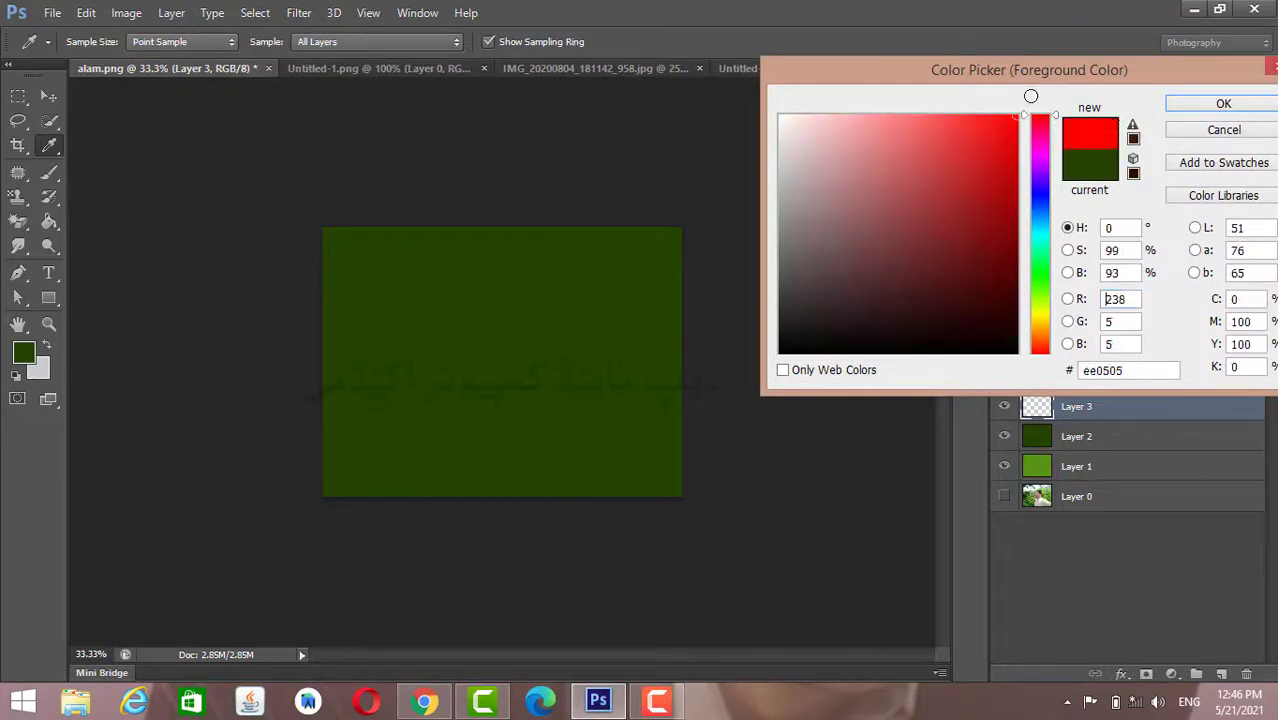
left_click(1222, 104)
key("b")
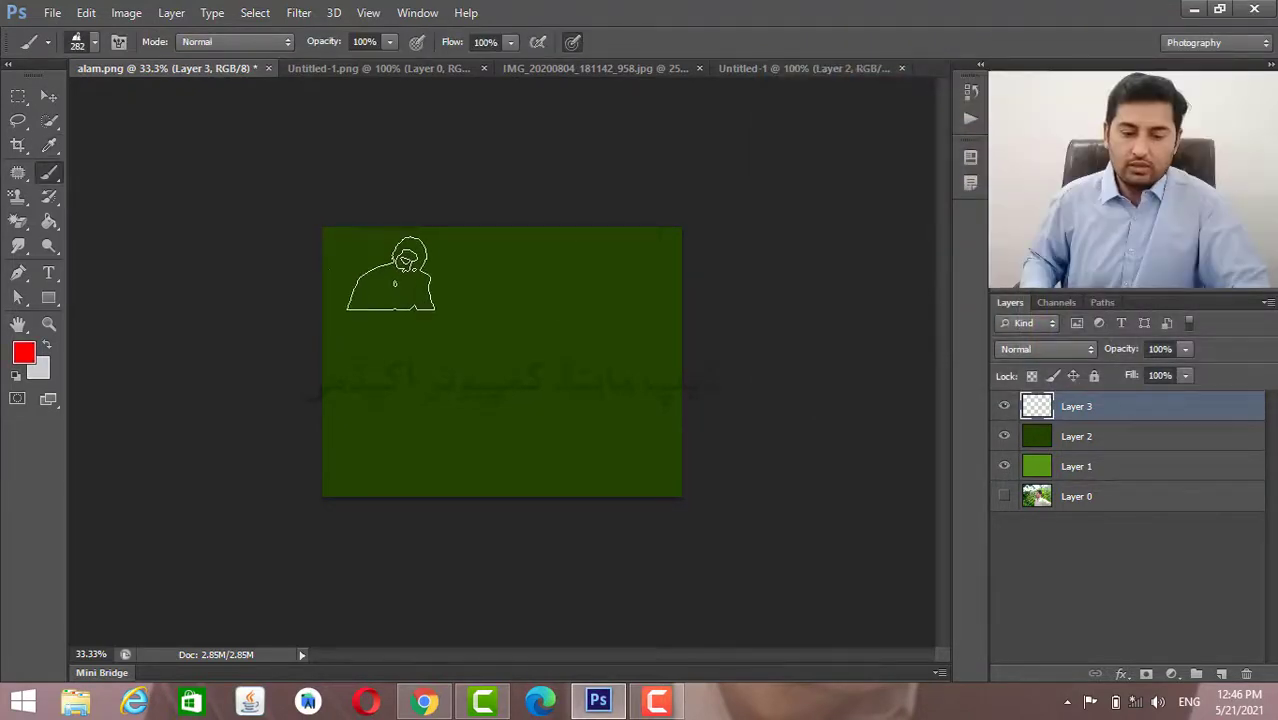
mouse_move(405, 255)
left_mouse_down()
mouse_move(567, 313)
mouse_move(419, 402)
mouse_move(382, 314)
mouse_move(451, 293)
left_mouse_up()
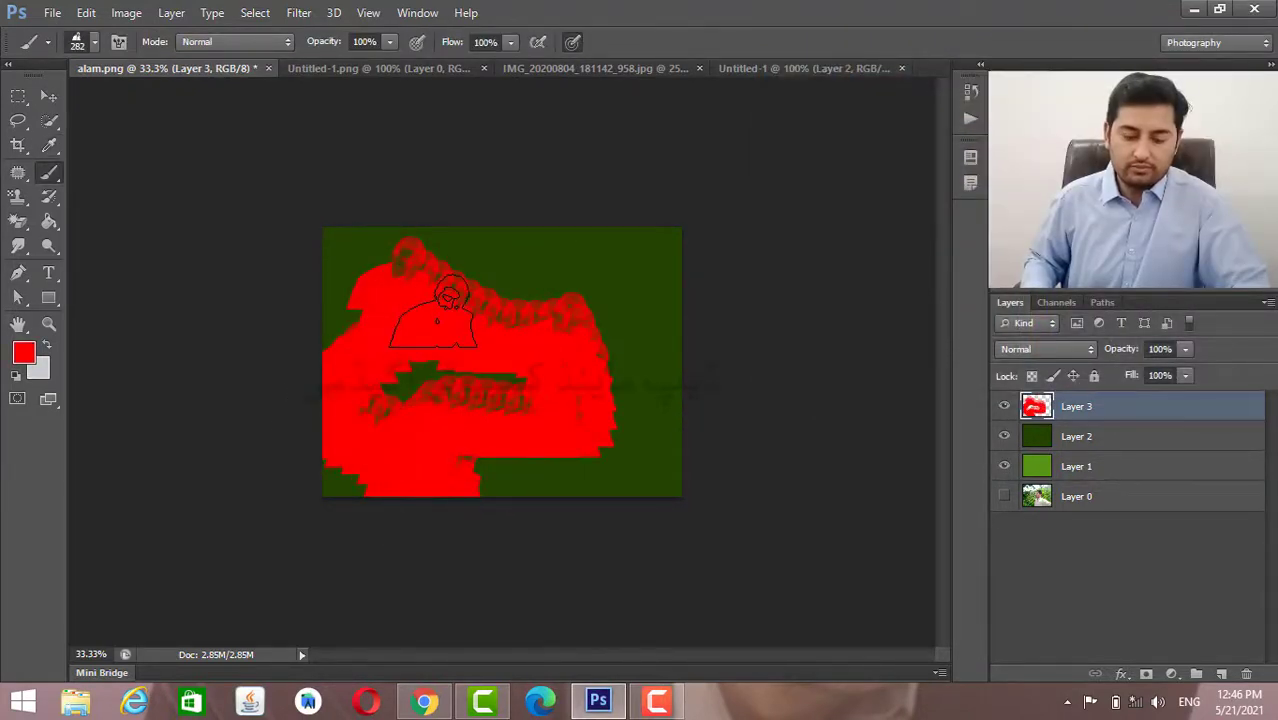
key("ctrl+z")
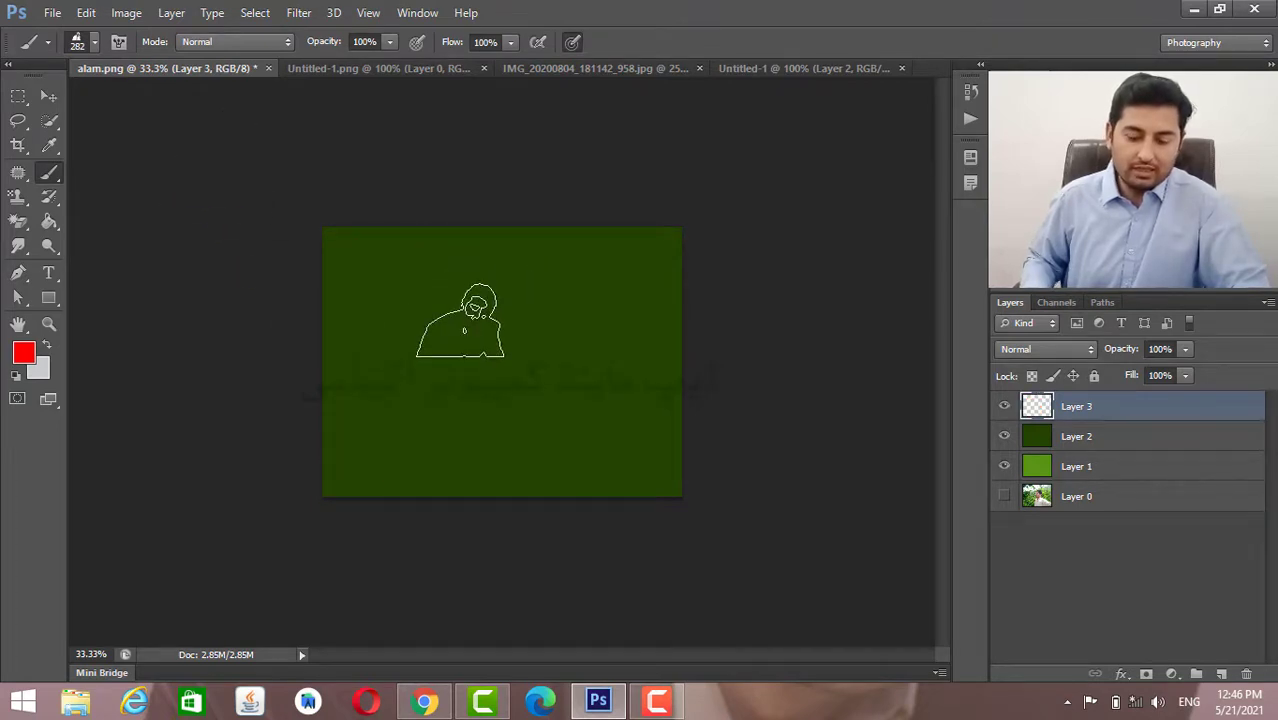
key("ctrl+plus")
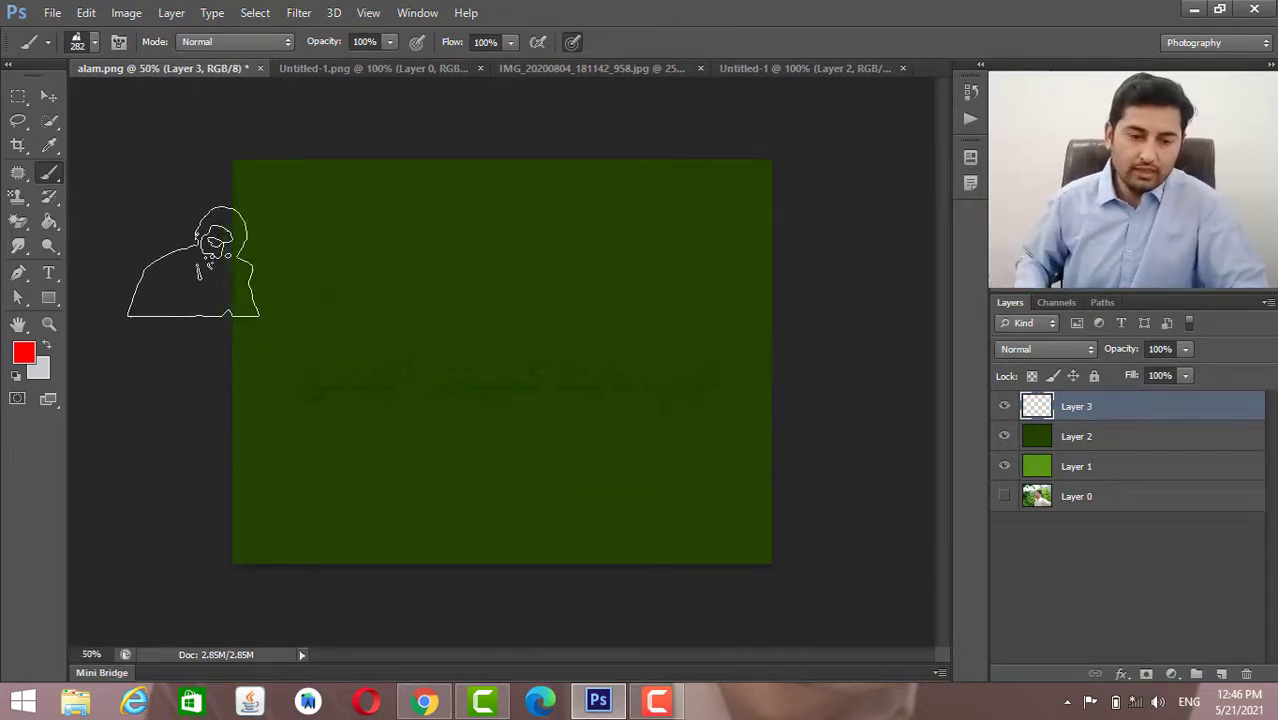
Set the brush tip spacing to 155%, test-stamp portraits across the canvas, then undo them.
left_click(119, 44)
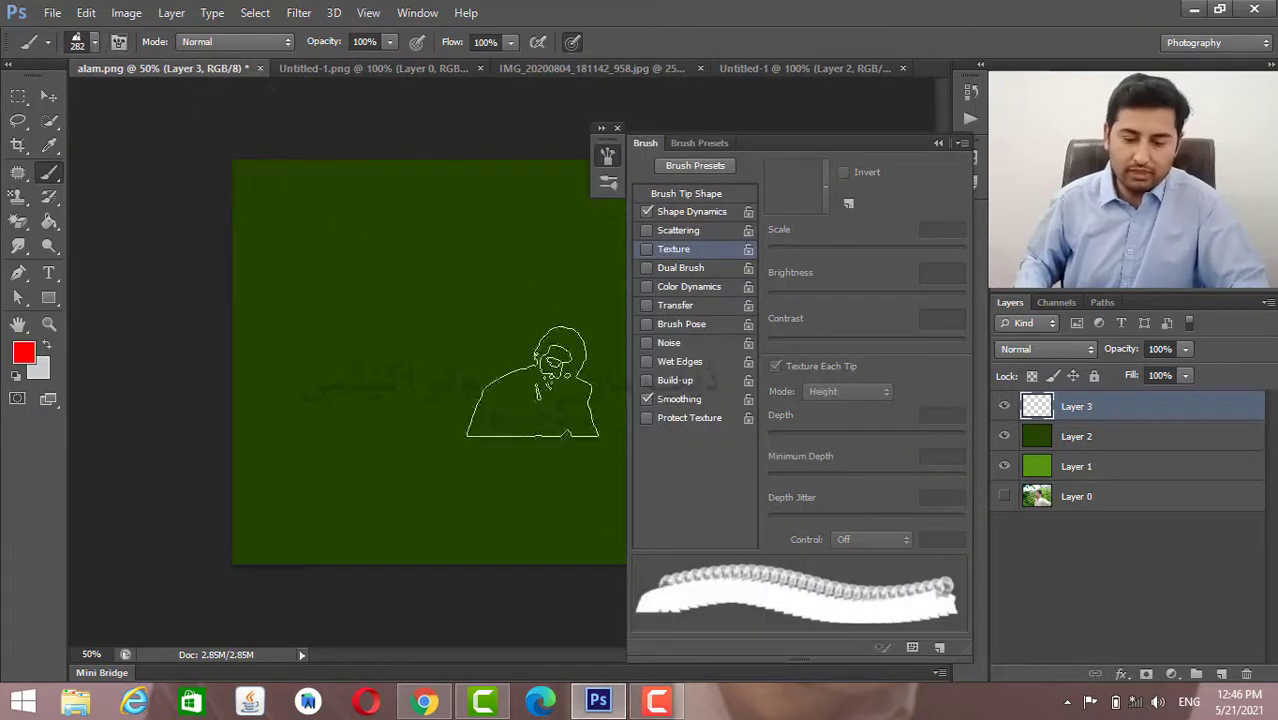
left_click(709, 195)
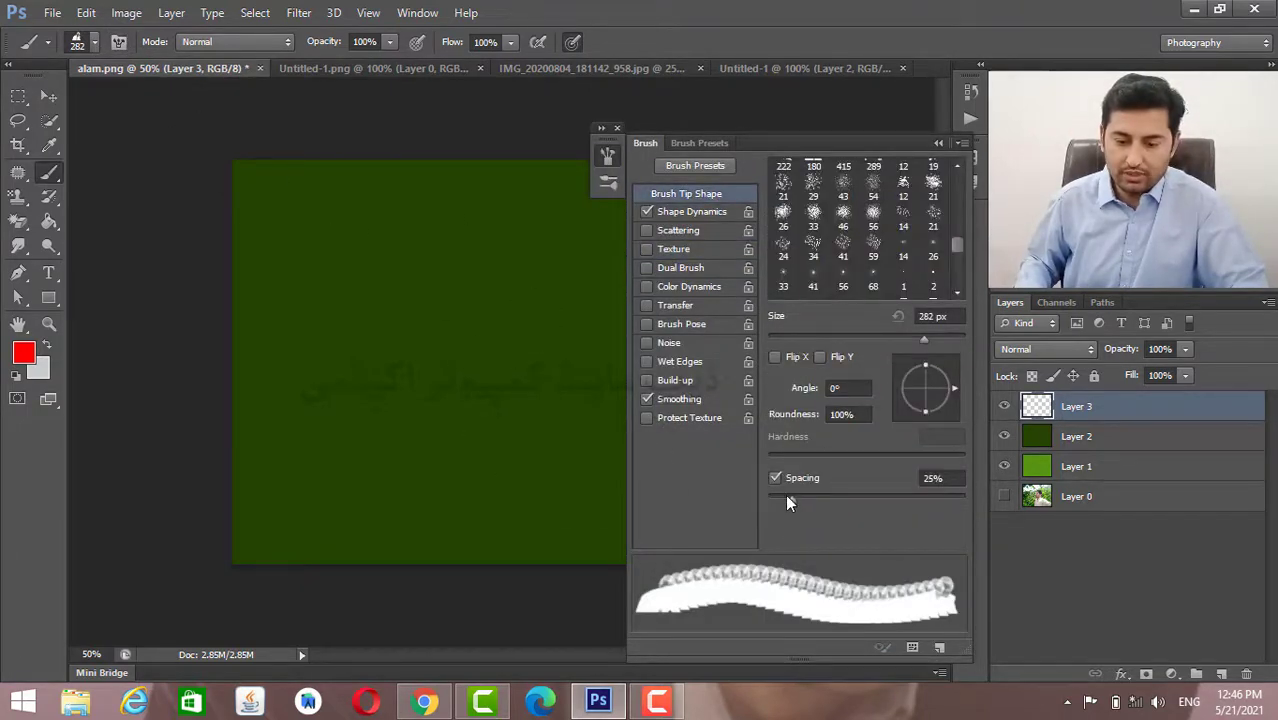
left_click_drag(787, 497, 893, 497)
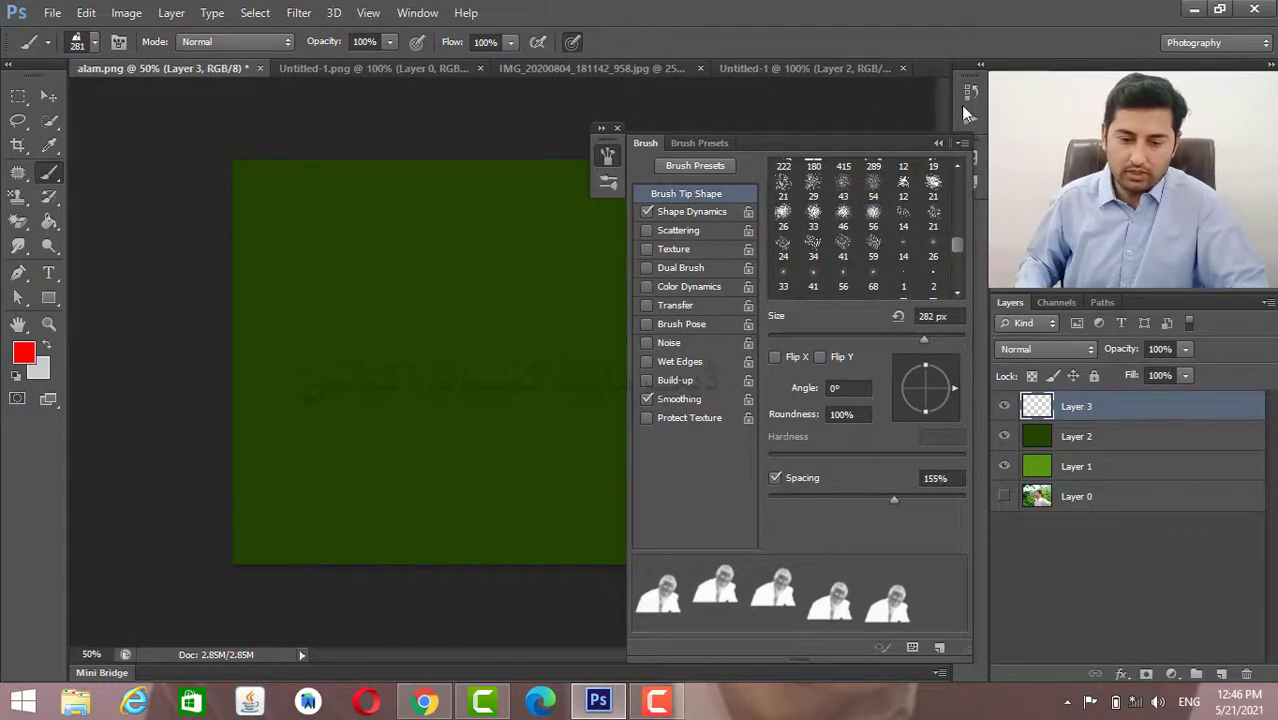
left_click(939, 143)
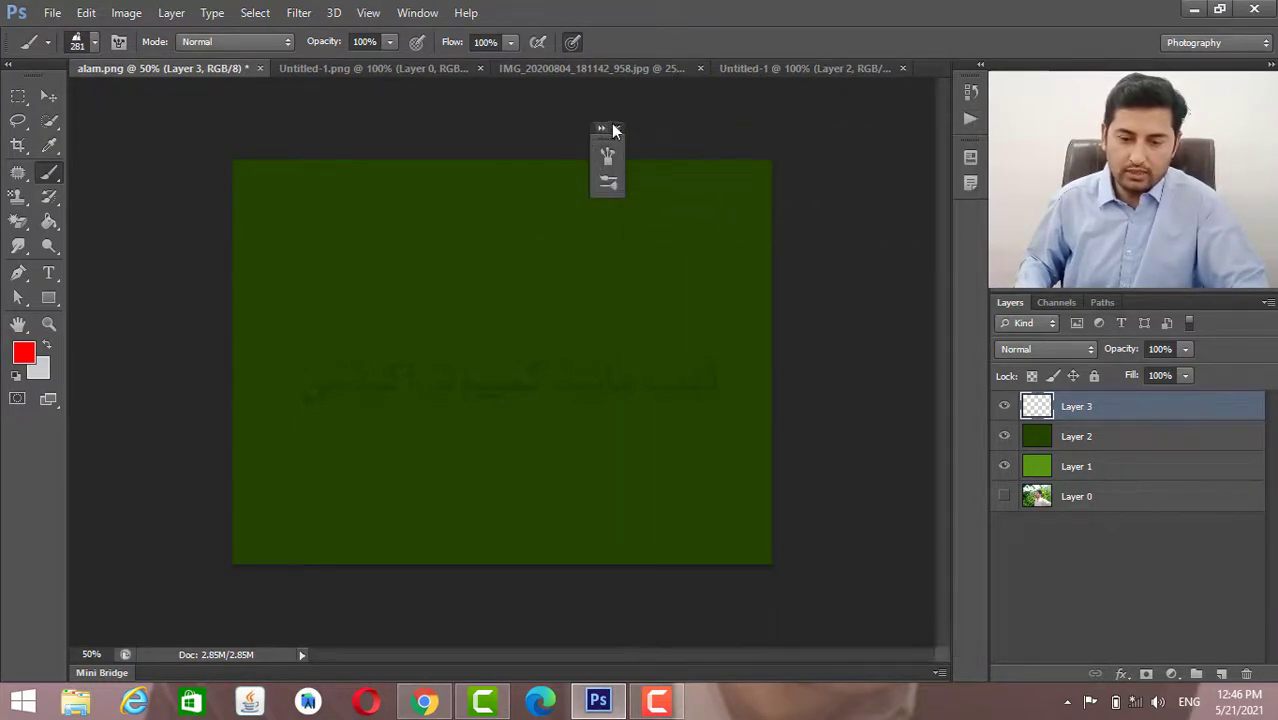
mouse_move(321, 246)
left_mouse_down()
mouse_move(543, 264)
mouse_move(662, 257)
mouse_move(579, 337)
mouse_move(294, 386)
mouse_move(718, 411)
mouse_move(479, 460)
mouse_move(442, 324)
mouse_move(554, 199)
mouse_move(726, 341)
mouse_move(690, 376)
left_mouse_up()
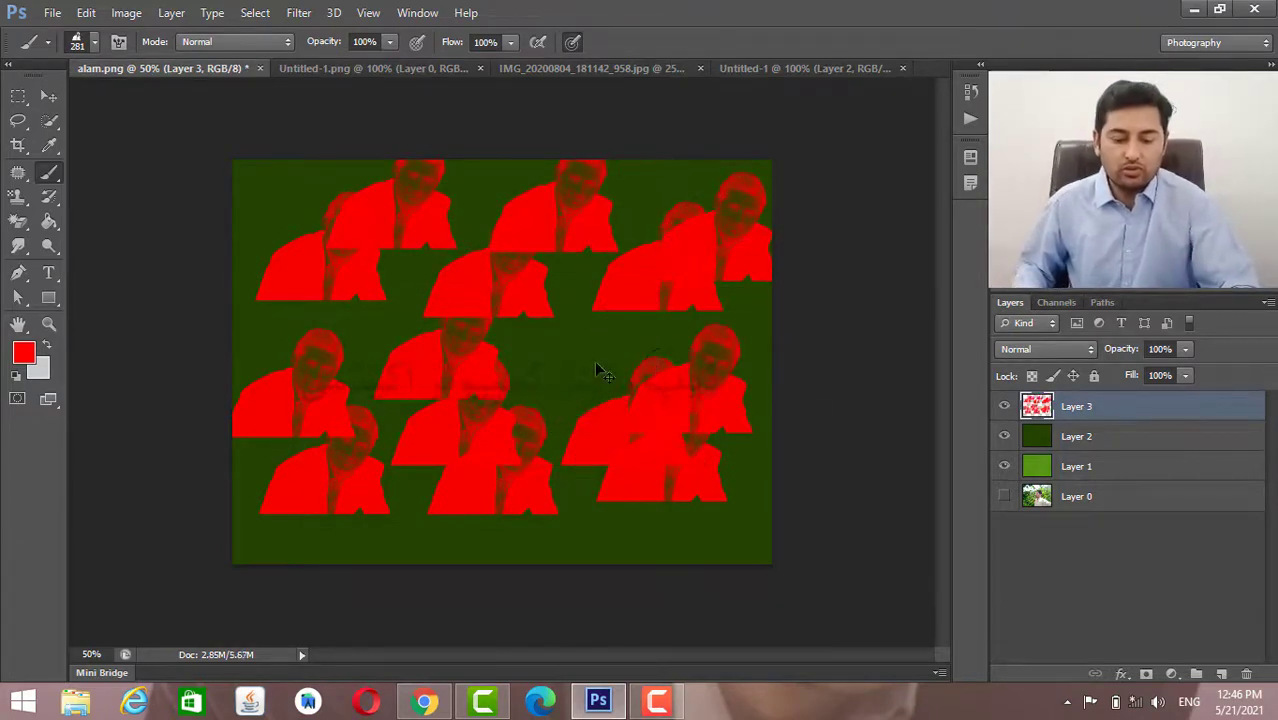
key("ctrl+alt+z")
key("ctrl+alt+z")
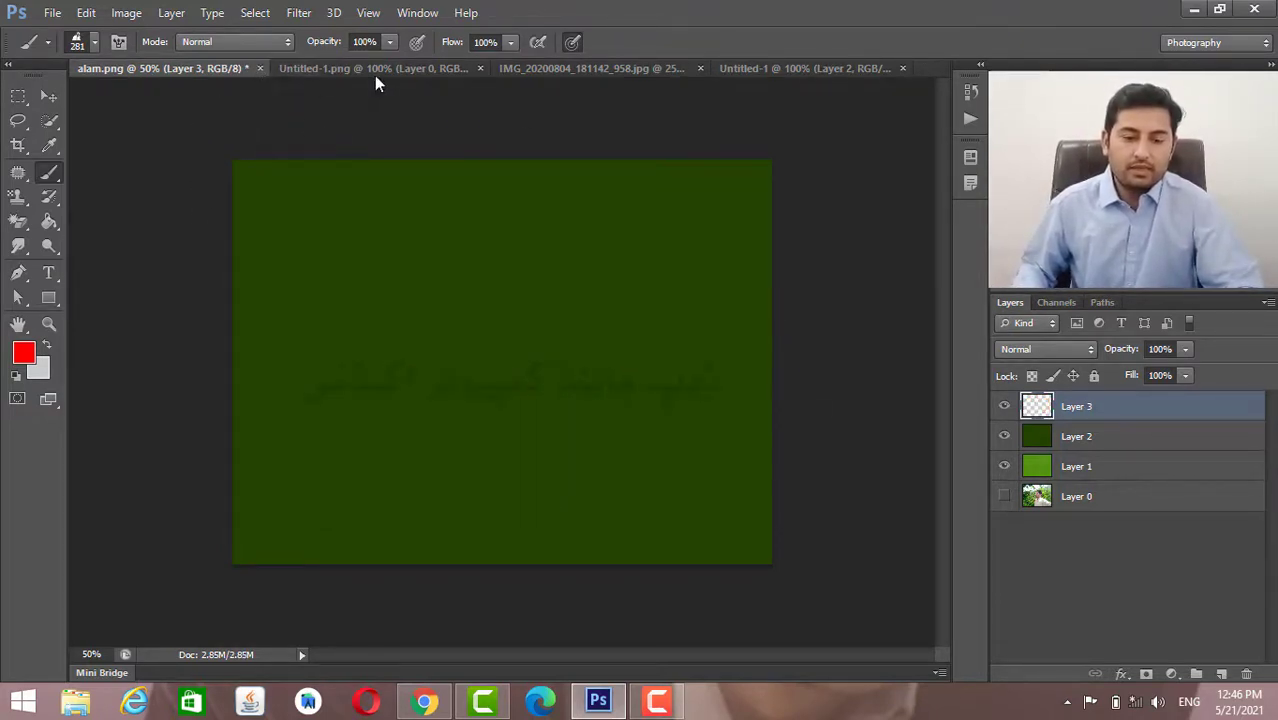
In Untitled-1, hide the portrait Layer 2 and add a new empty layer.
left_click(645, 64)
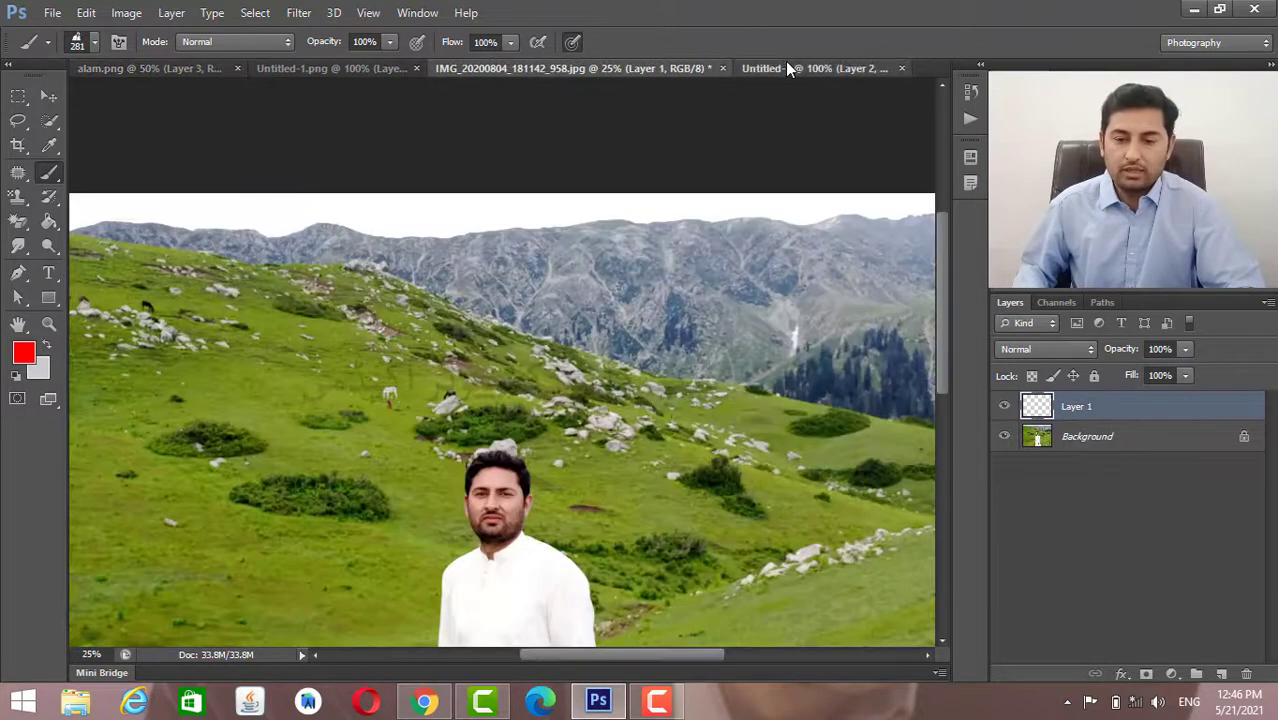
left_click(785, 63)
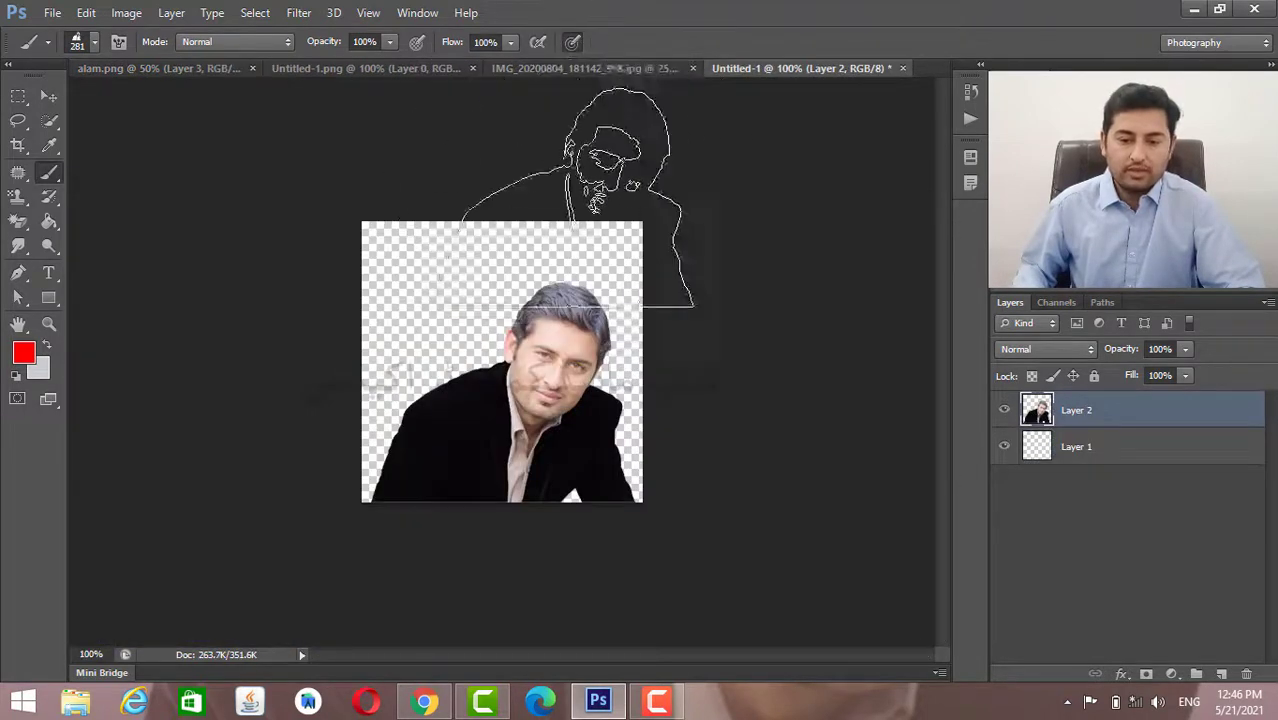
left_click(1005, 411)
left_click(1223, 675)
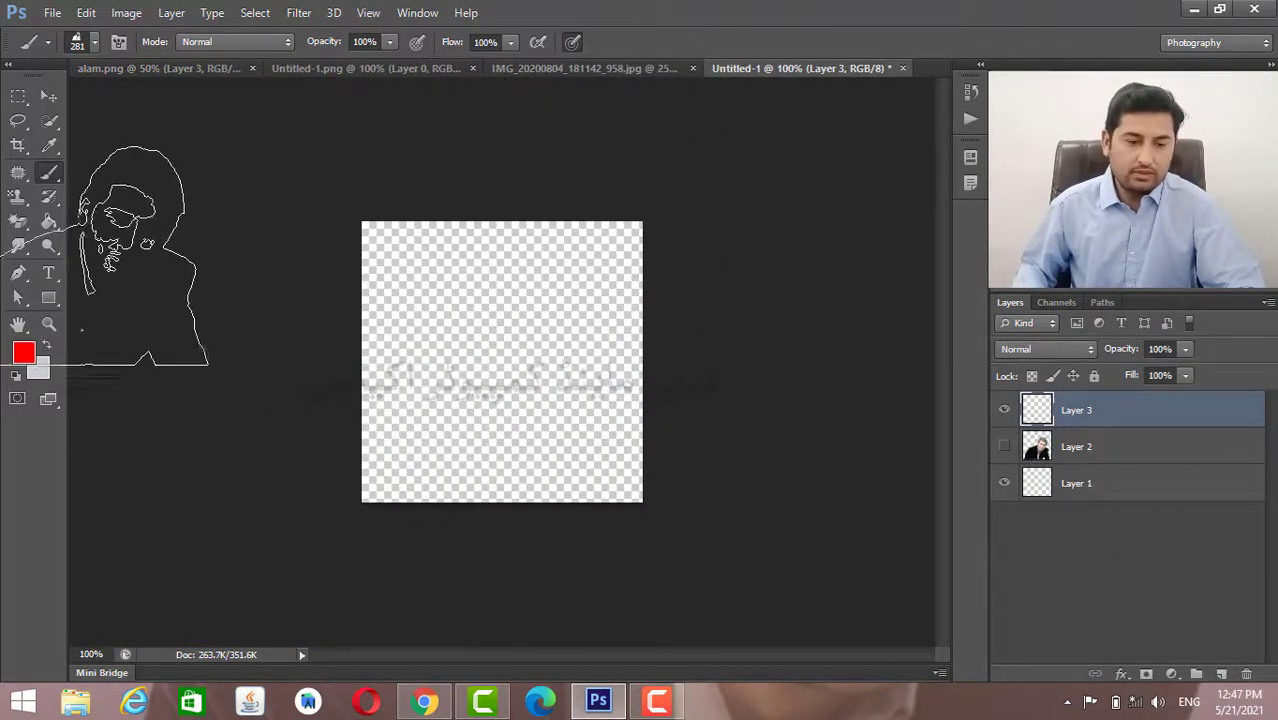
Lasso a heart shape in the canvas centre, fill it with red, and deselect.
left_click(14, 123)
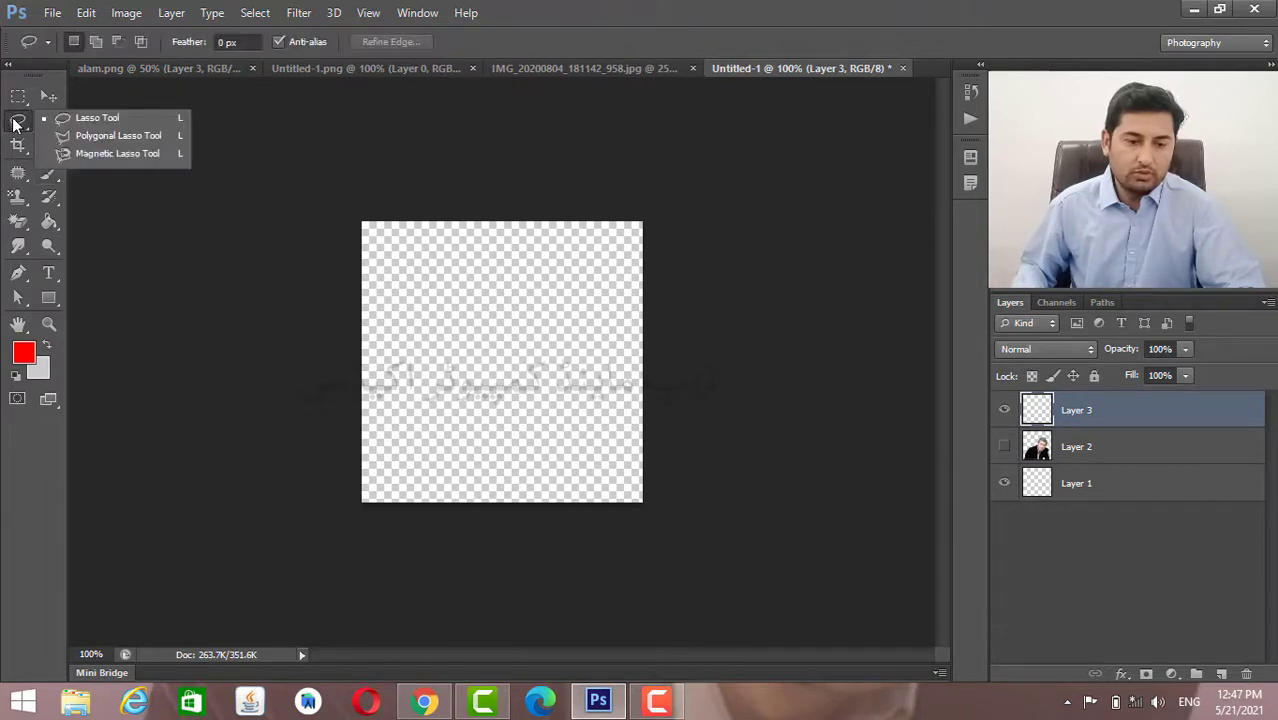
left_click(90, 120)
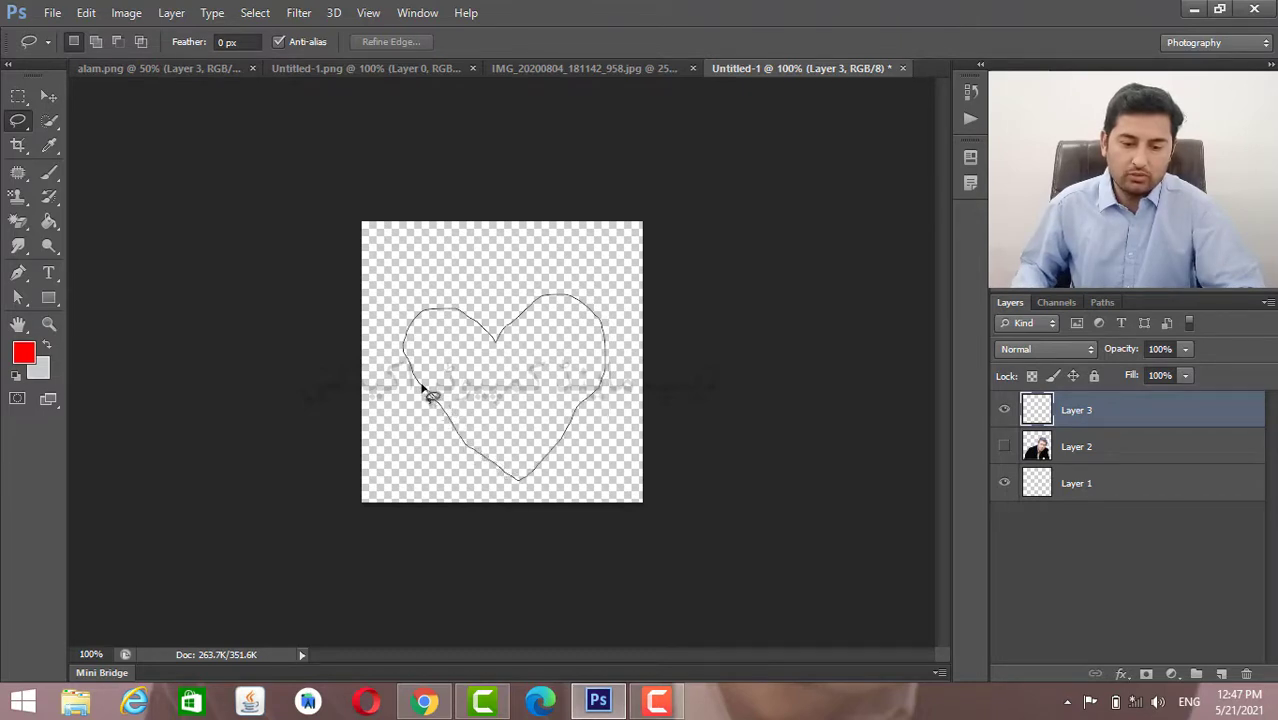
left_click_drag(424, 388, 420, 382)
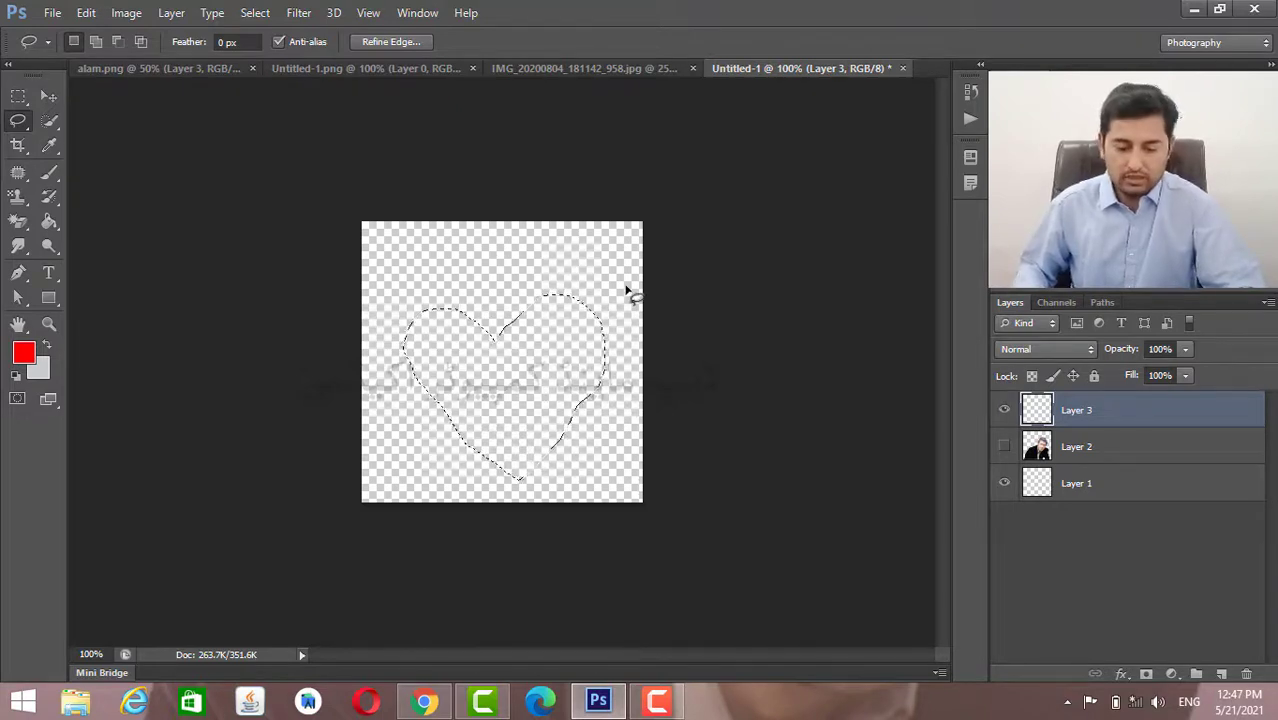
left_click(24, 352)
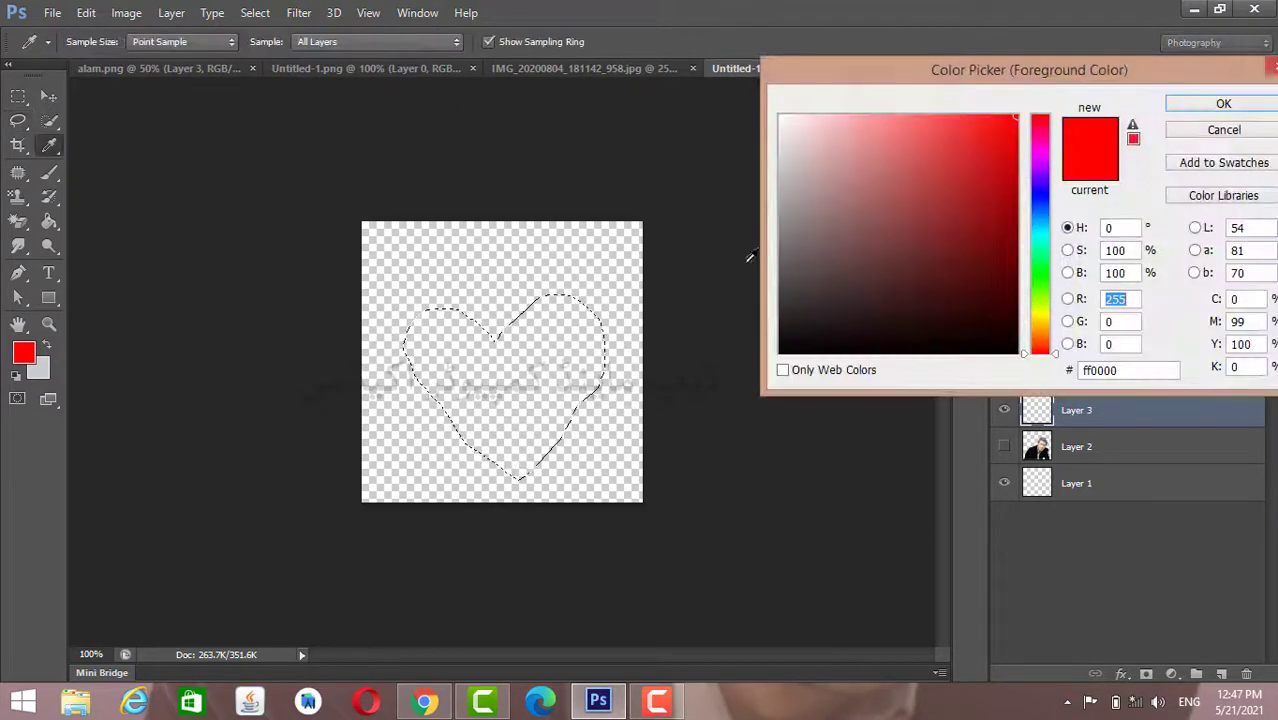
left_click(1218, 105)
key("alt+BackSpace")
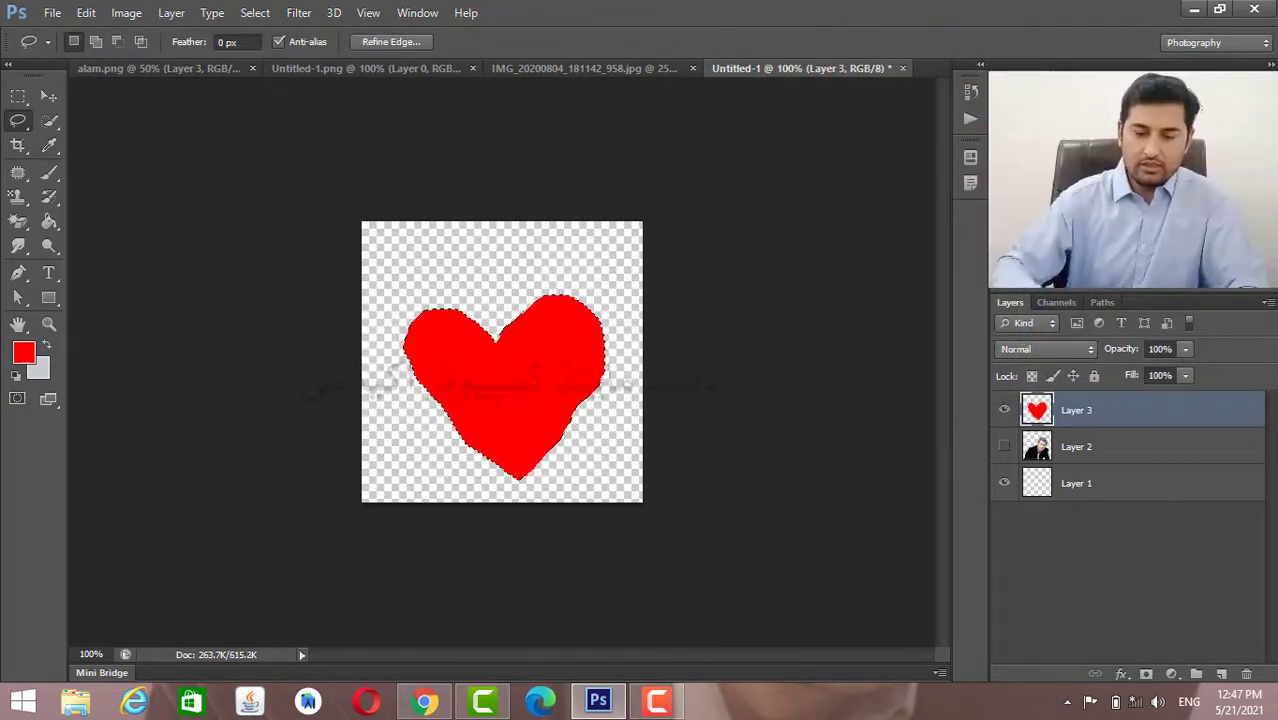
key("ctrl+d")
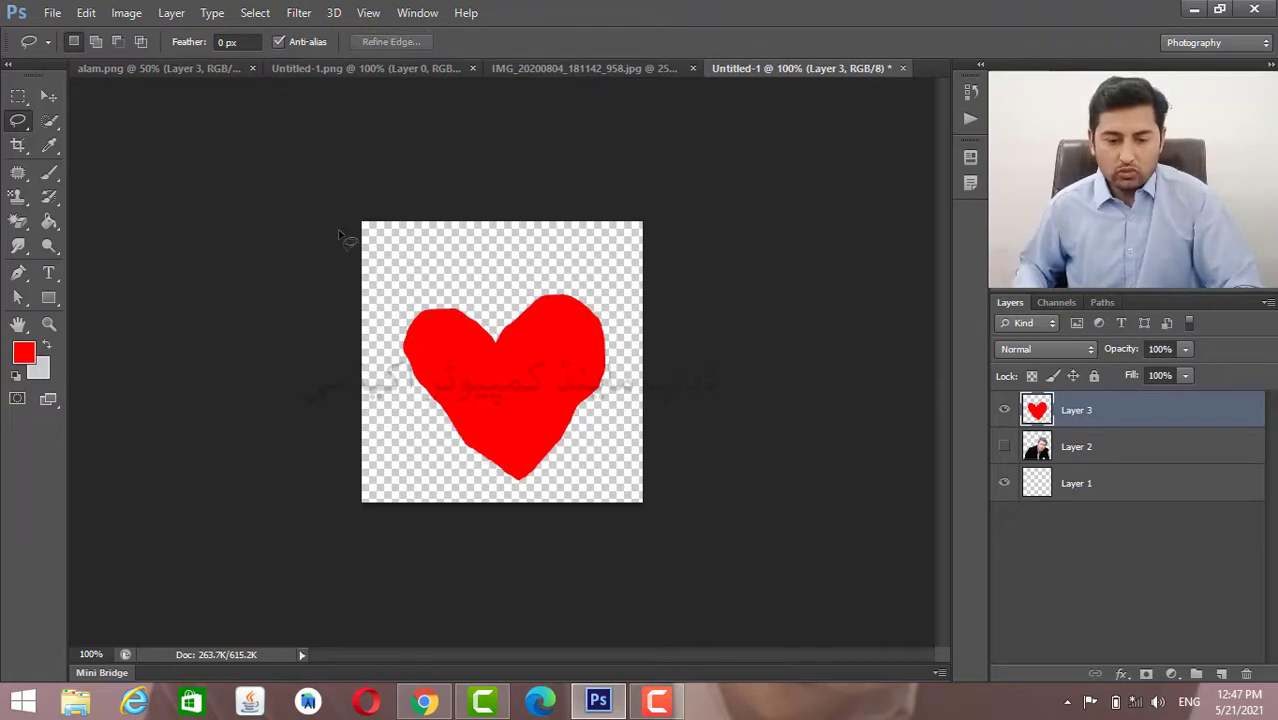
Define the red heart as a 216 px brush preset named 'del', then return to alam.png.
left_click(84, 13)
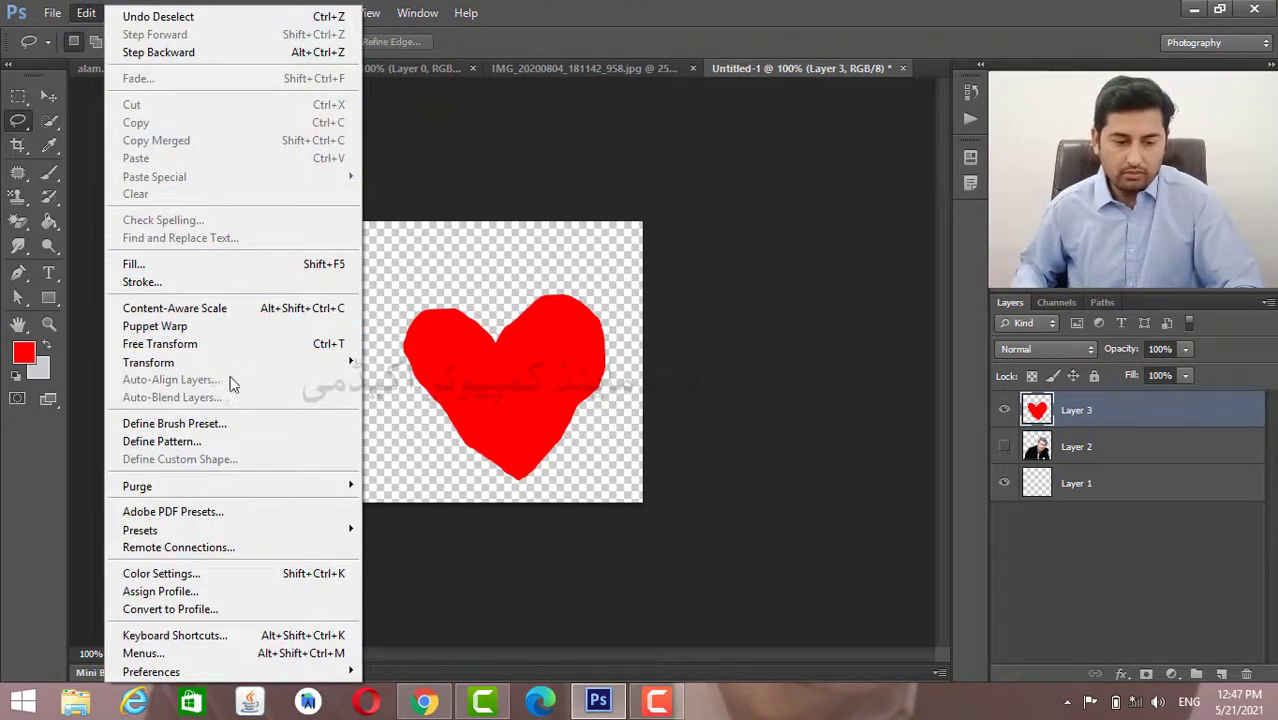
left_click(236, 423)
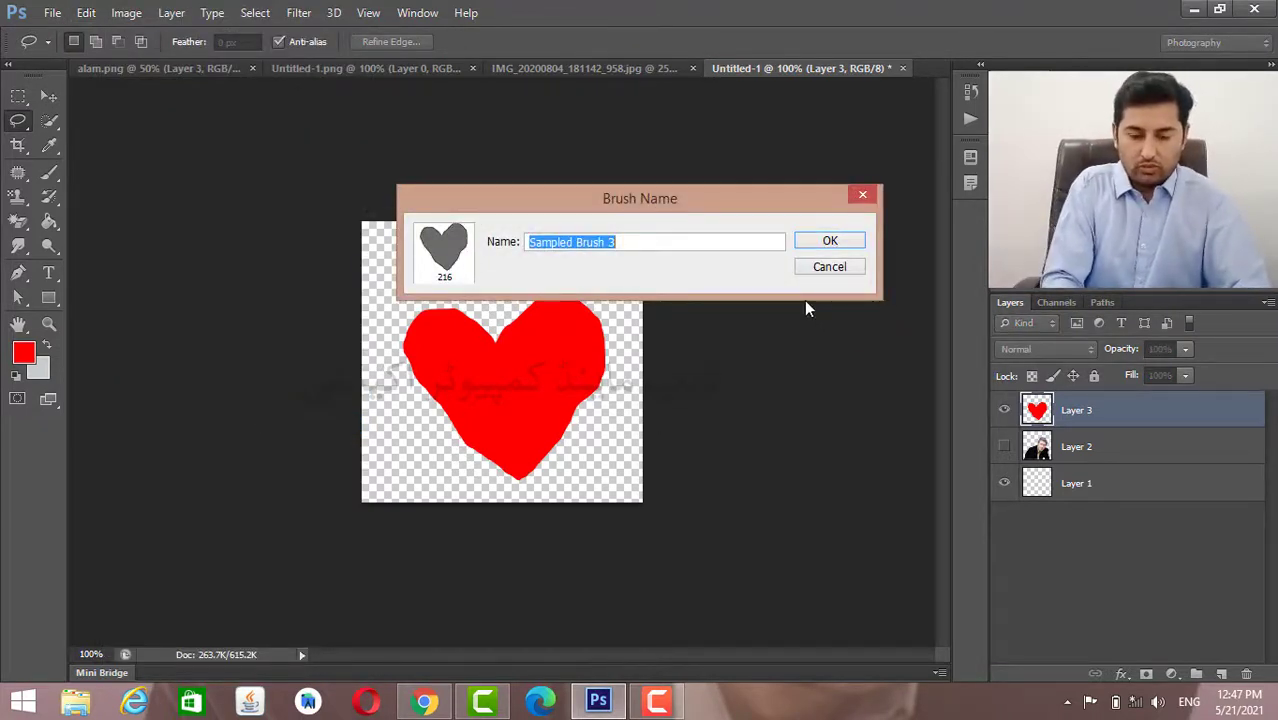
type("del")
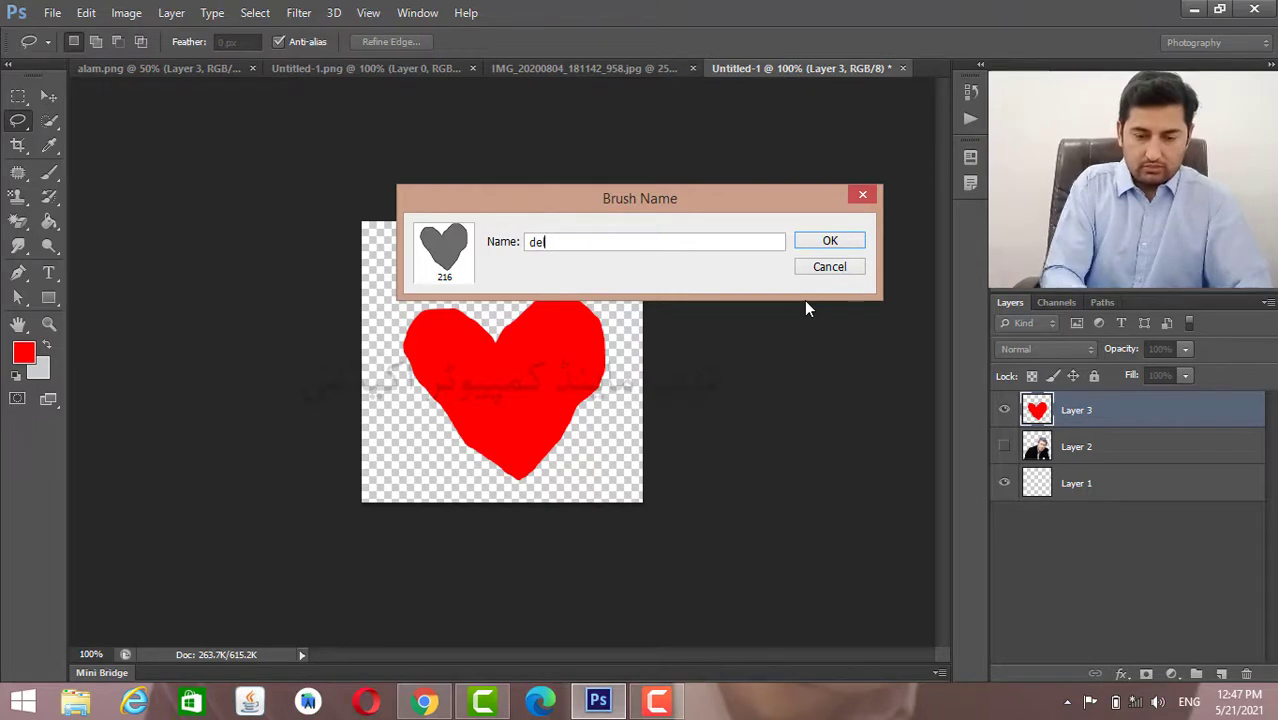
left_click(832, 244)
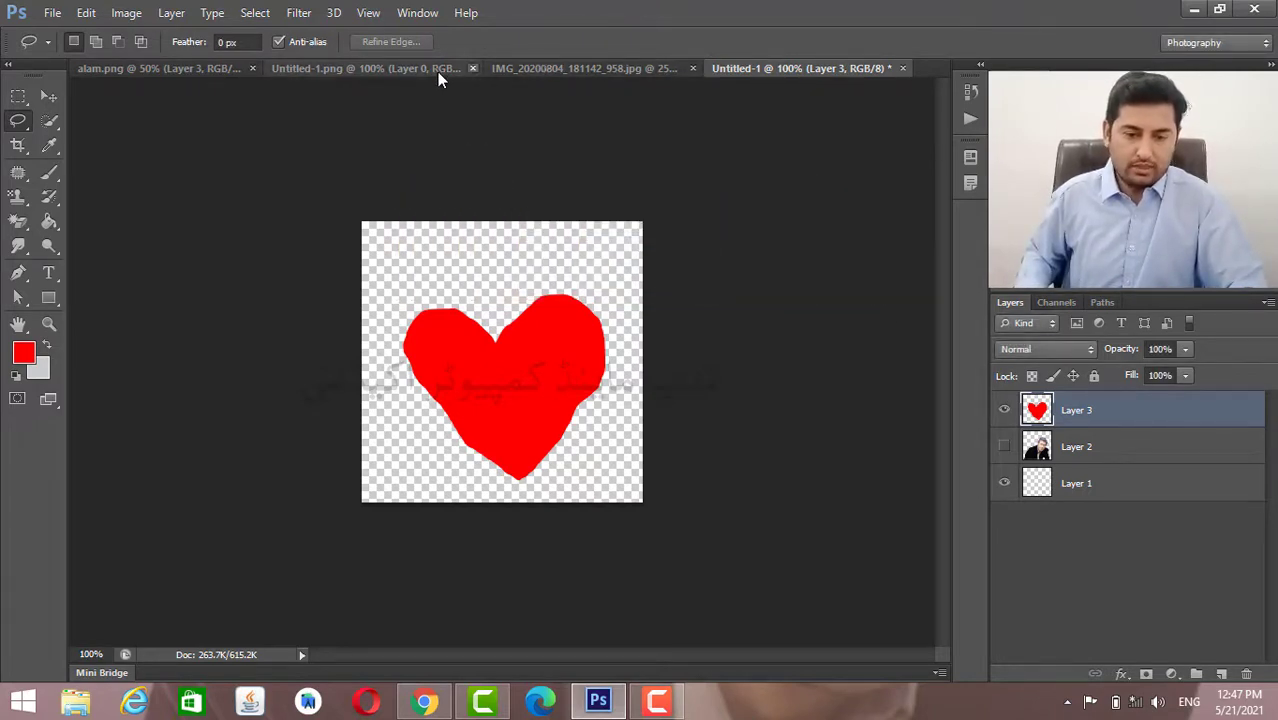
left_click(285, 70)
left_click(210, 72)
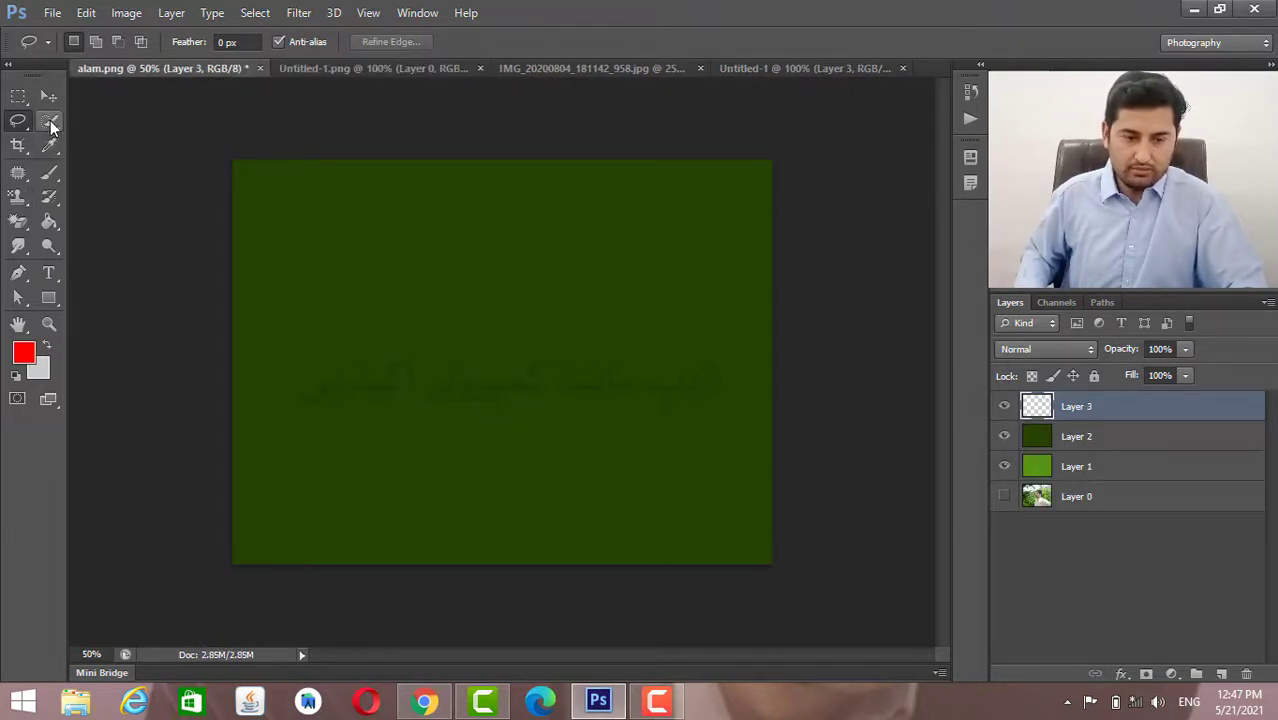
Paint a trial heart trail with the new heart brush, then undo the smeared stroke.
left_click(50, 175)
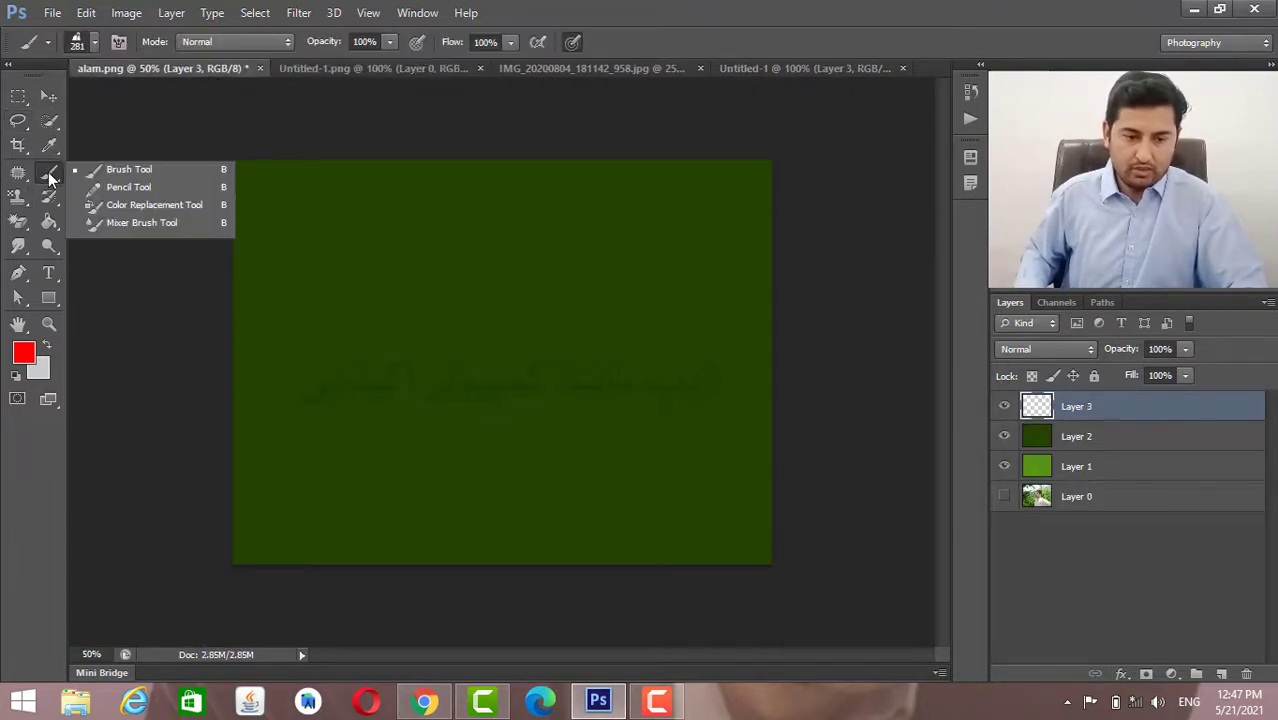
left_click(110, 169)
left_click(93, 44)
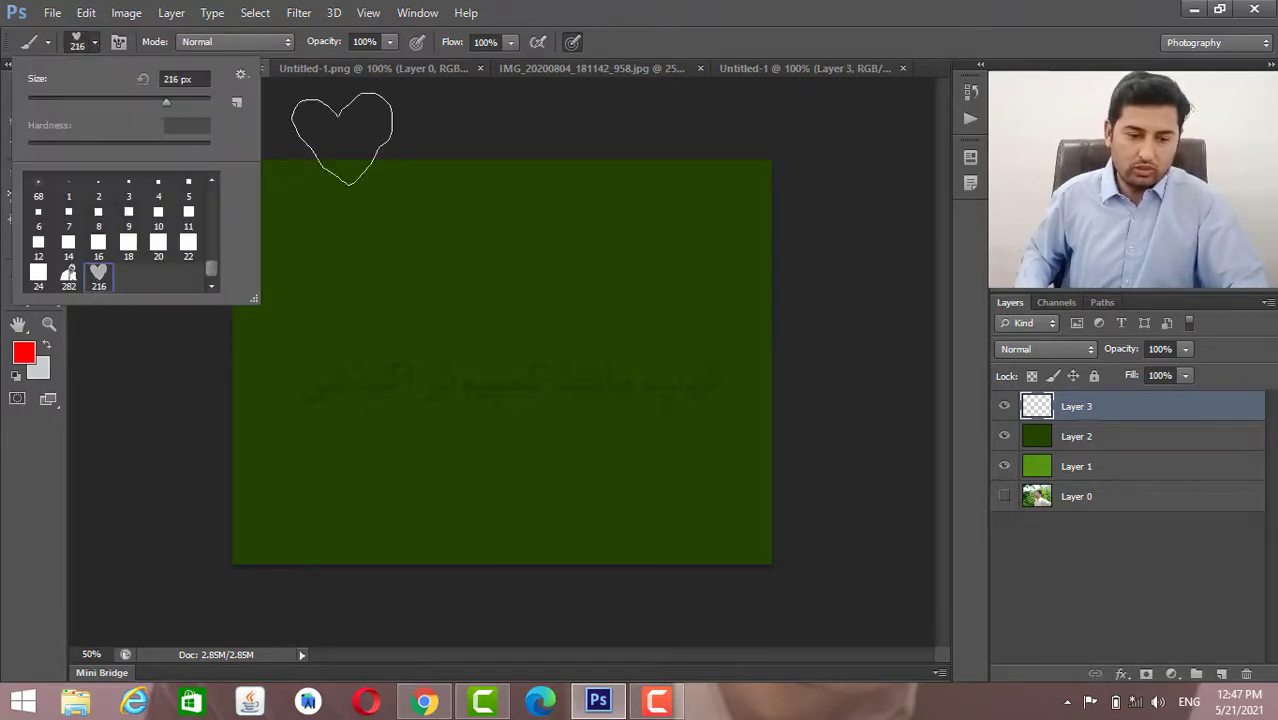
left_click(434, 214)
left_click_drag(345, 258, 608, 400)
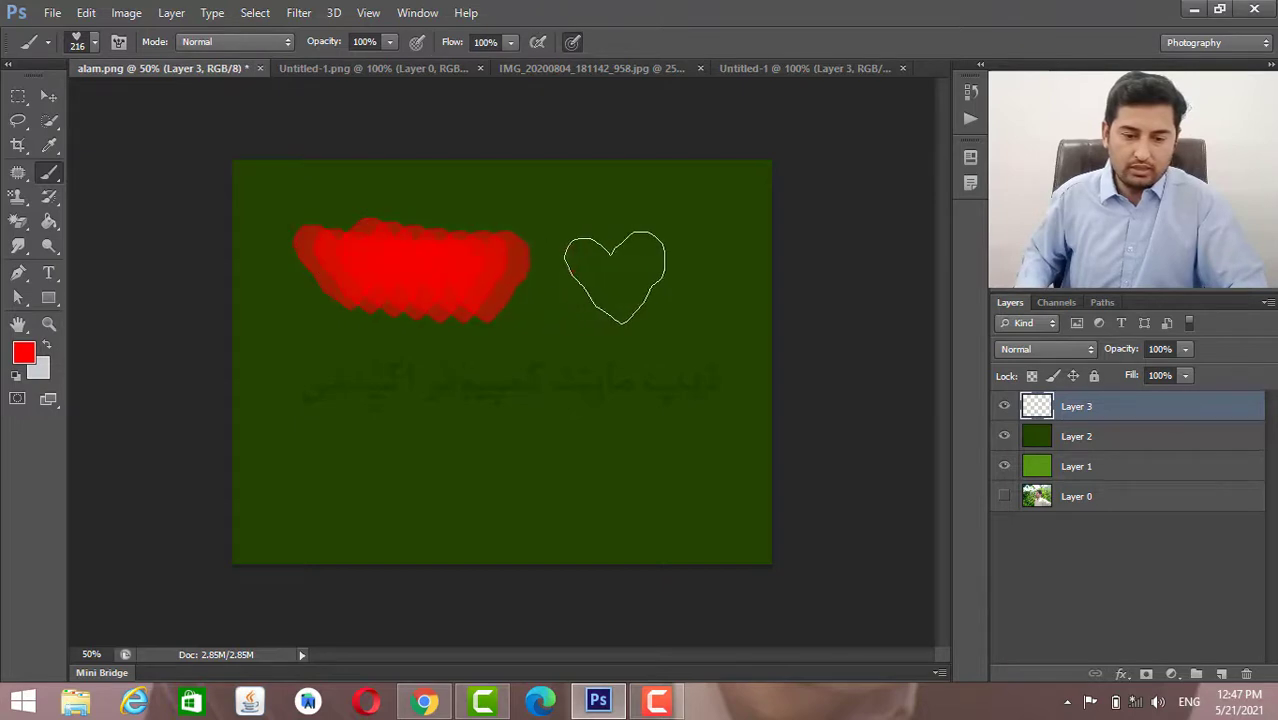
left_click_drag(460, 395, 171, 410)
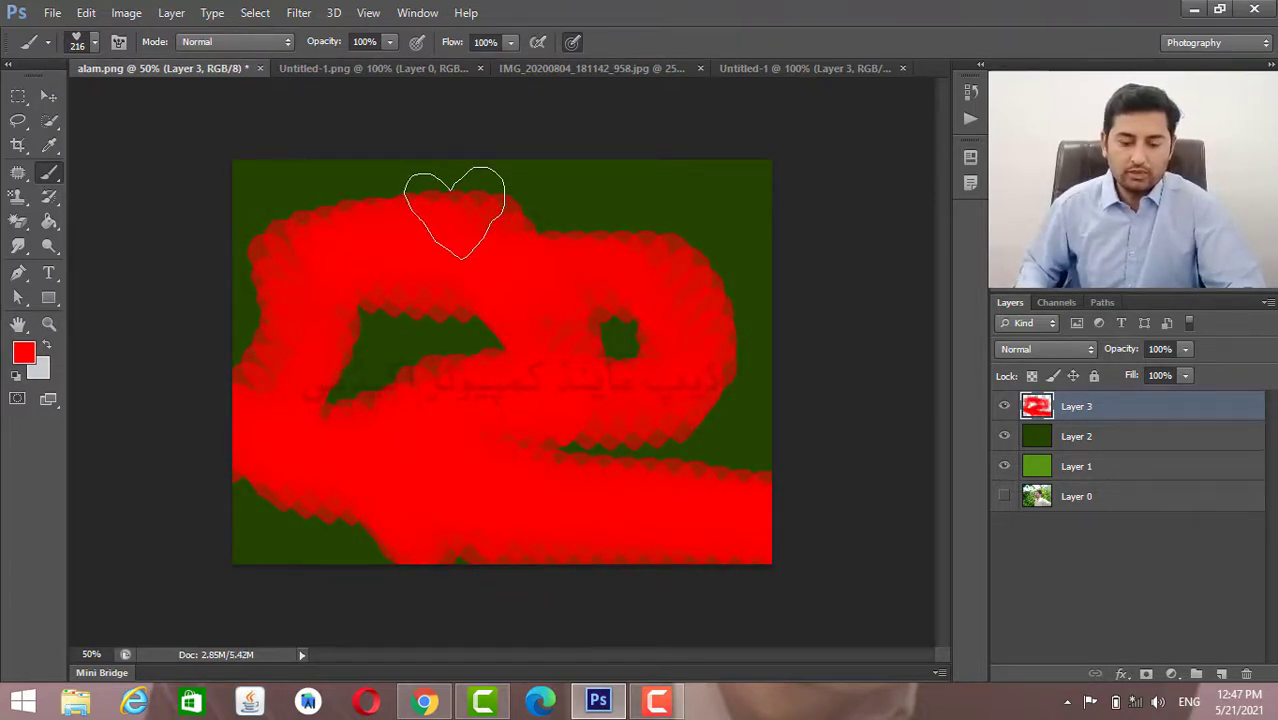
key("ctrl+z")
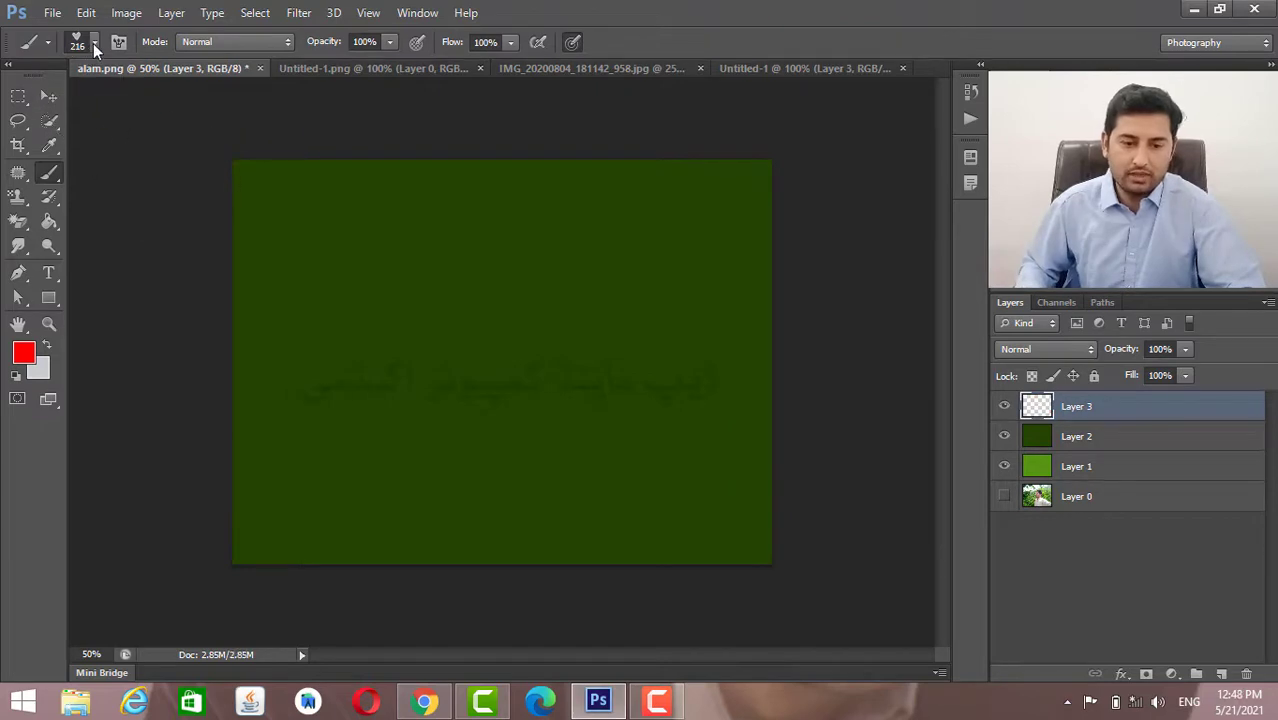
Set heart brush spacing to 129%, test-paint hearts, then clear them from the layer.
left_click(118, 42)
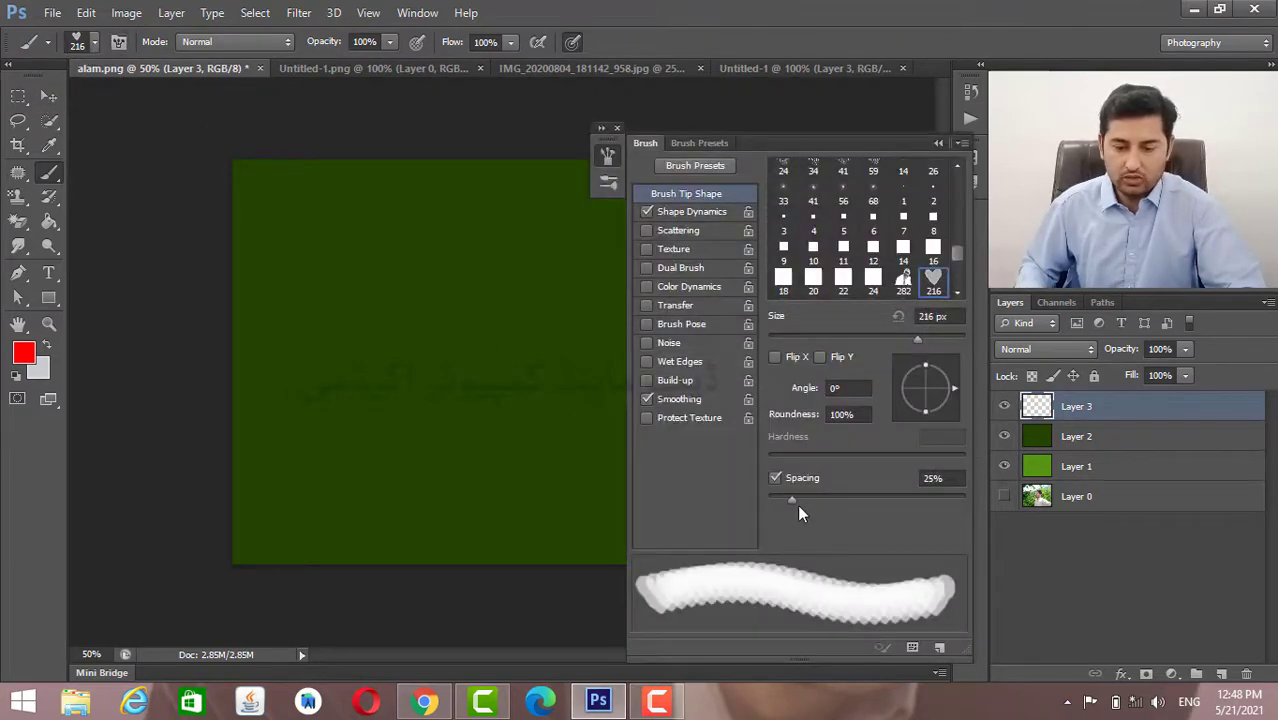
left_click_drag(795, 501, 880, 497)
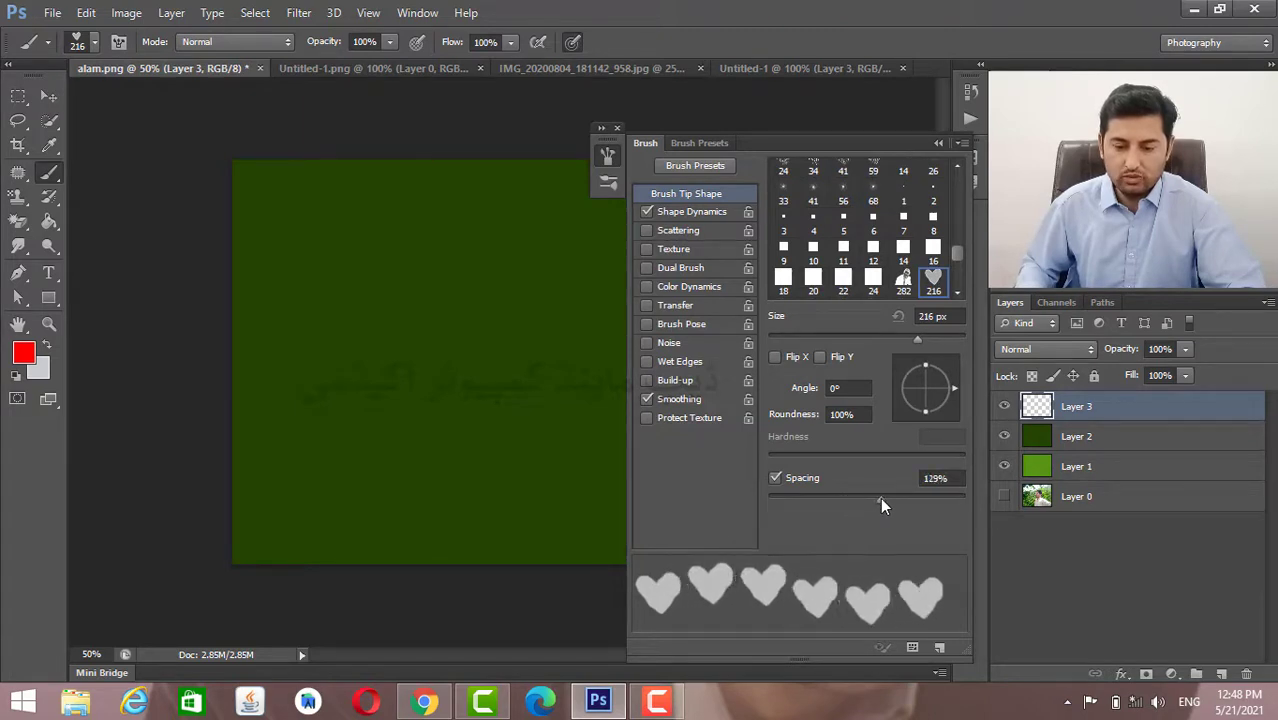
left_click(938, 143)
mouse_move(520, 295)
left_mouse_down()
mouse_move(685, 348)
mouse_move(400, 462)
mouse_move(285, 528)
mouse_move(562, 468)
mouse_move(322, 371)
left_mouse_up()
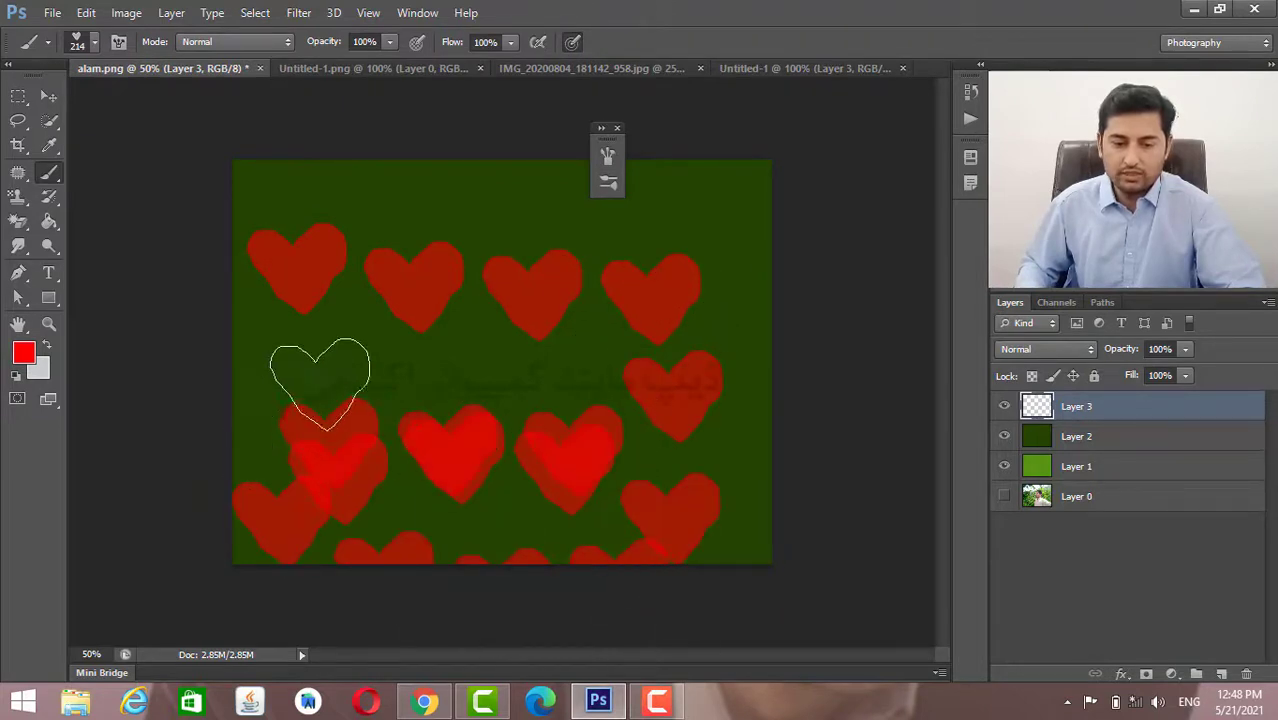
key("ctrl+a")
key("Delete")
key("ctrl+d")
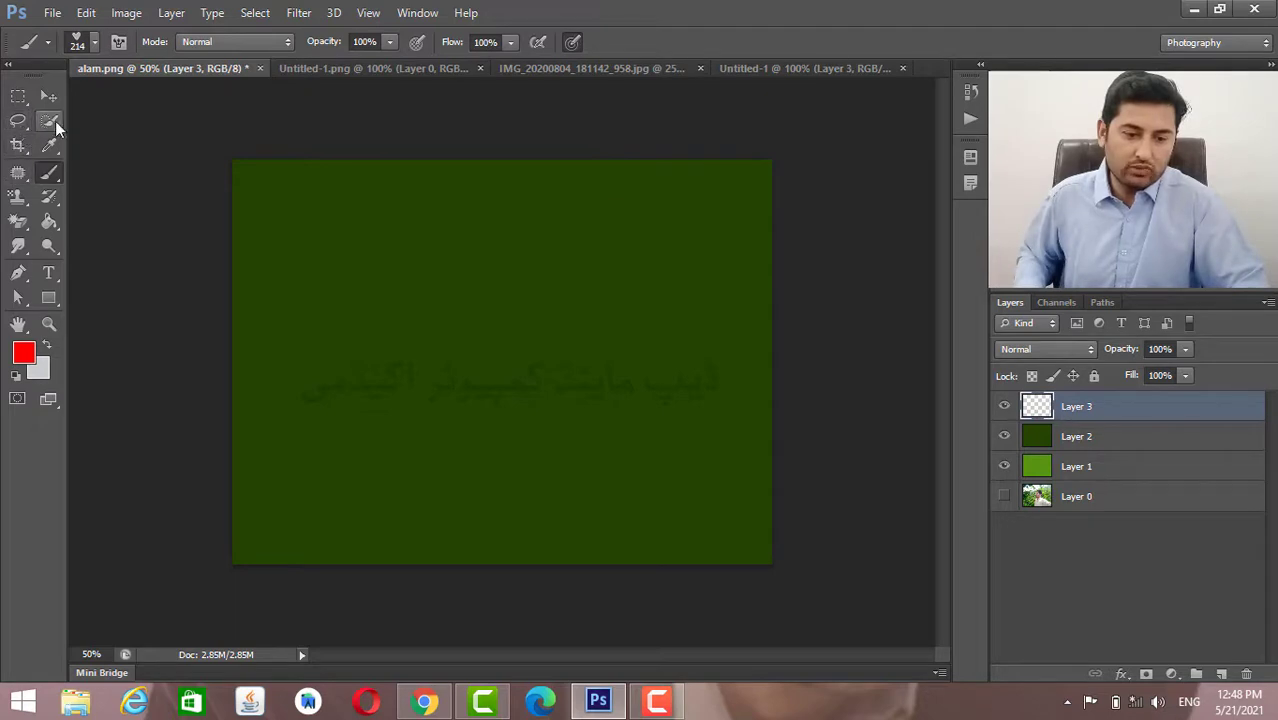
Shrink the heart brush to 55 px, test a trail of small hearts, and undo it.
left_click(94, 42)
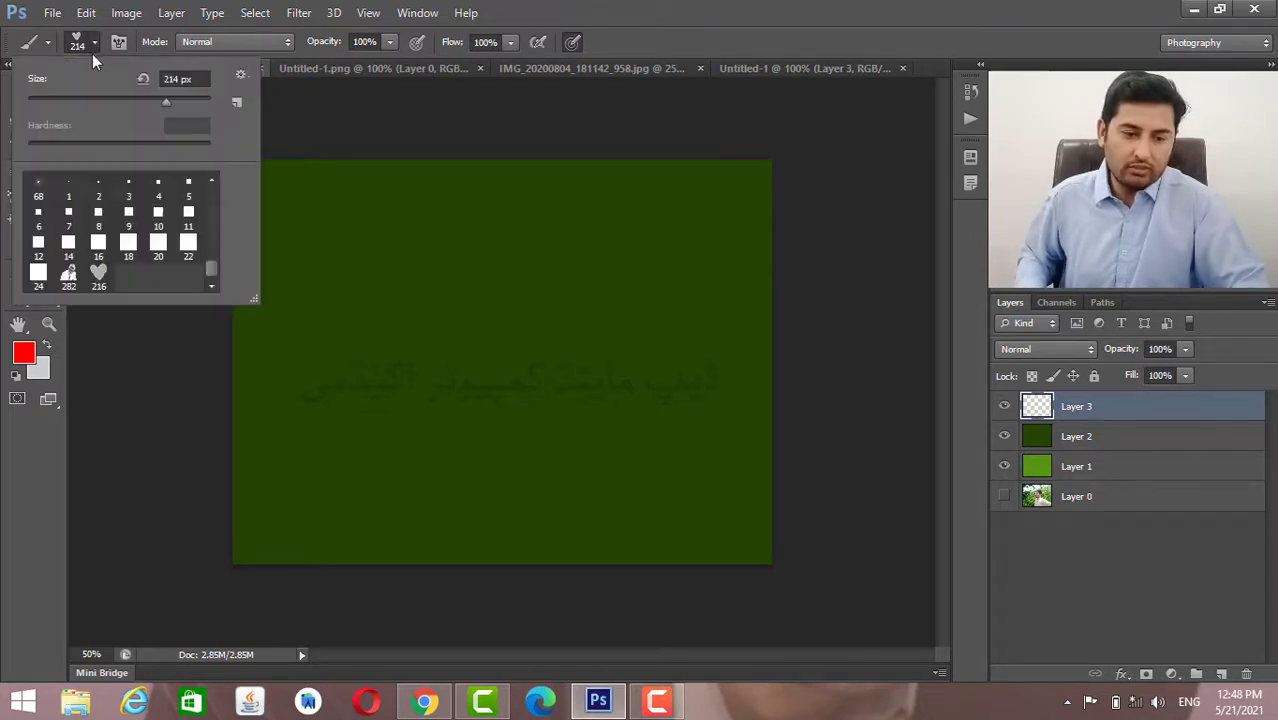
left_click_drag(140, 99, 77, 100)
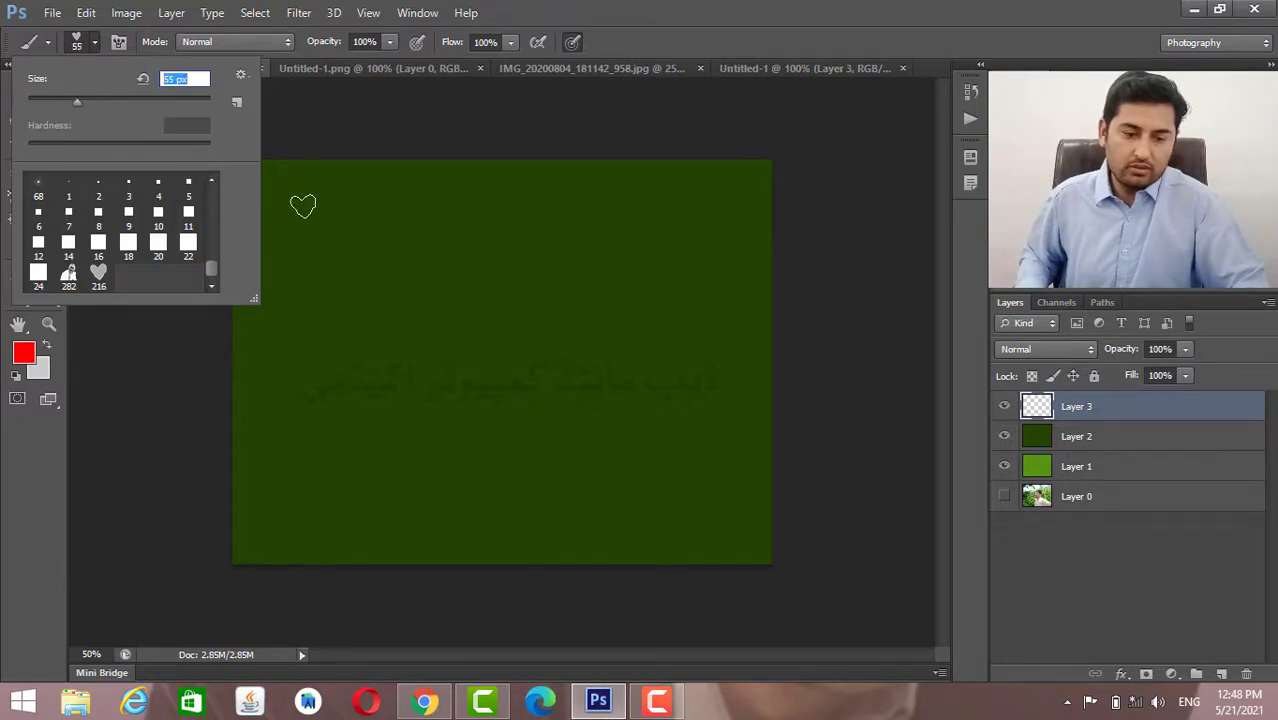
left_click(735, 8)
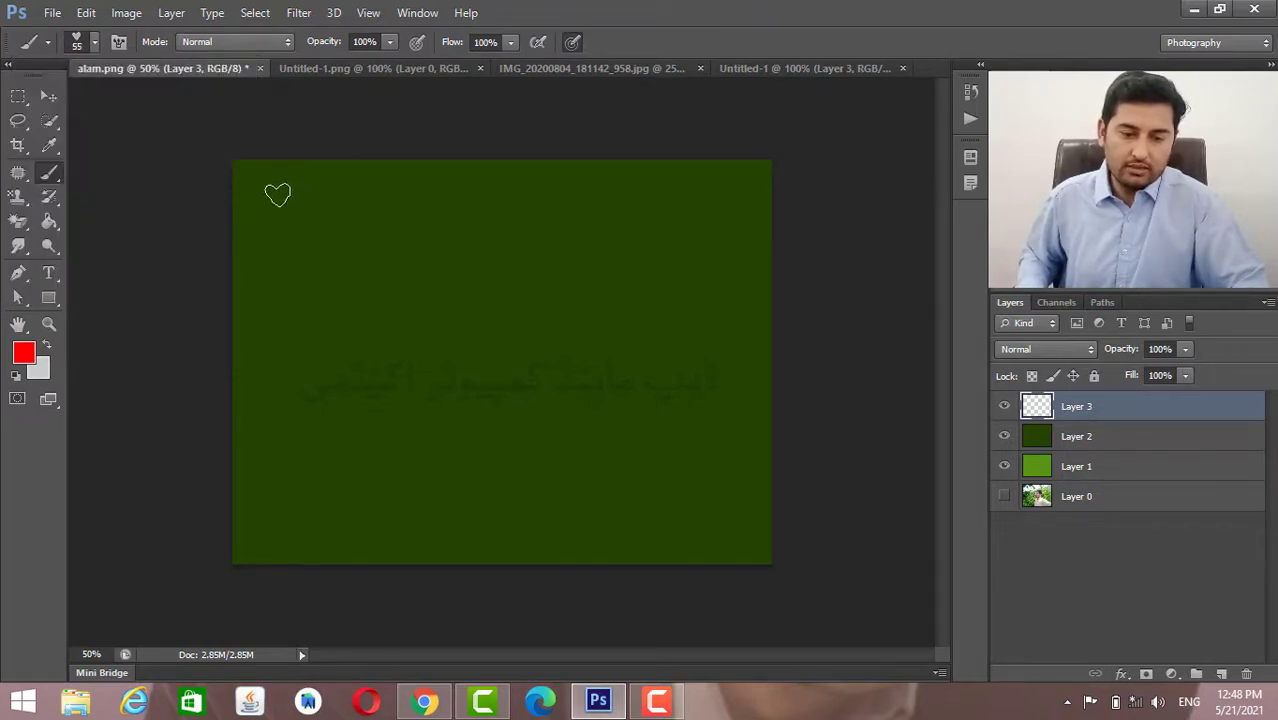
mouse_move(277, 195)
left_mouse_down()
mouse_move(707, 211)
mouse_move(391, 288)
mouse_move(656, 457)
mouse_move(722, 425)
mouse_move(322, 297)
mouse_move(257, 391)
mouse_move(632, 573)
left_mouse_up()
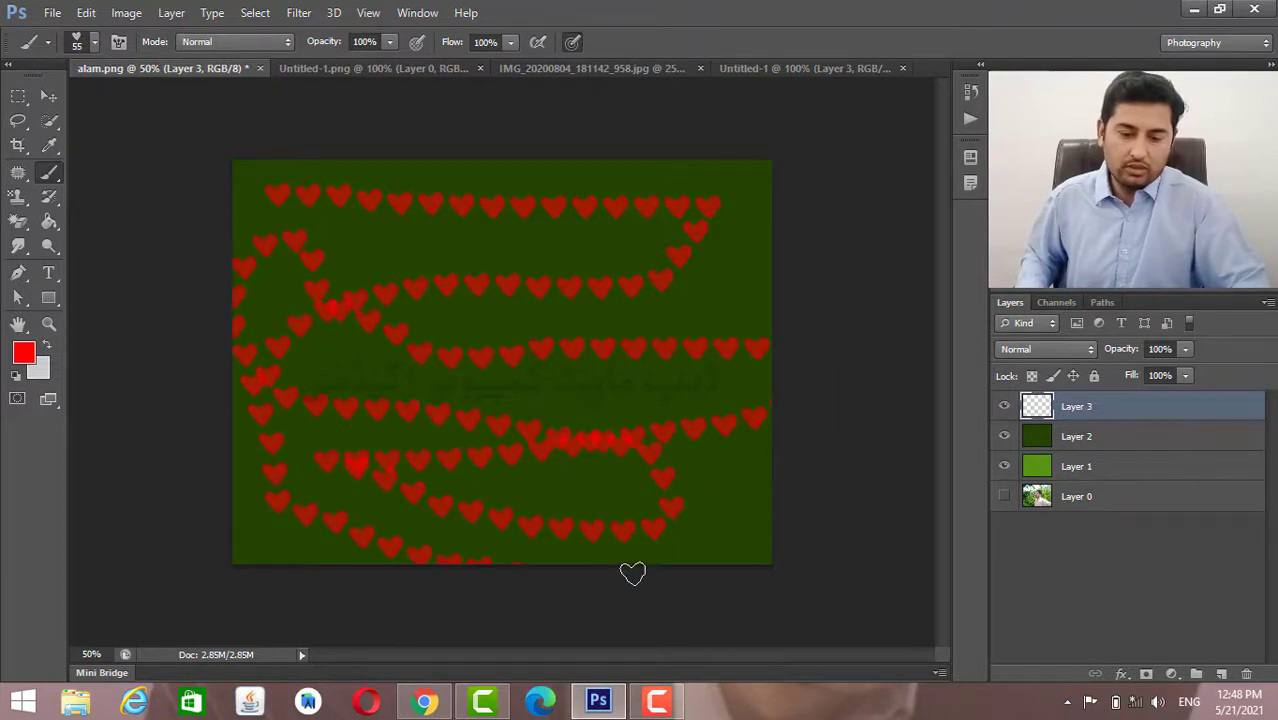
key("ctrl+z")
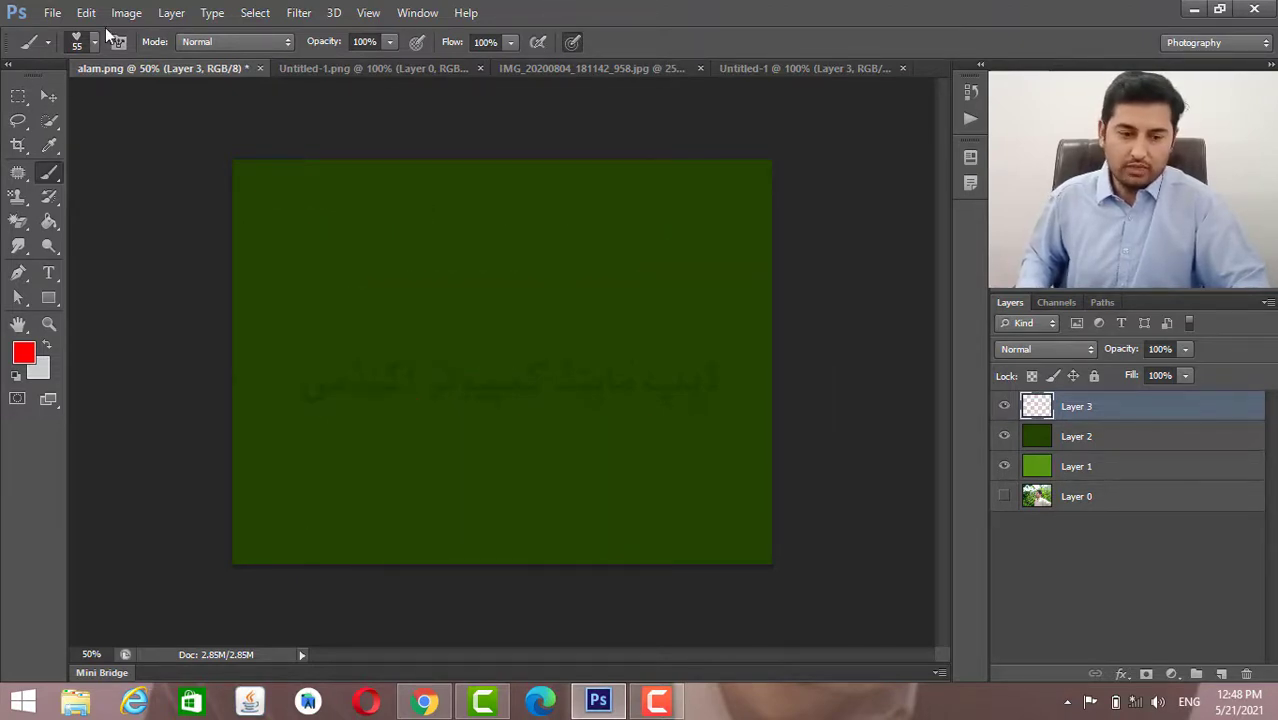
Raise the heart brush spacing to 195% in the Brush panel.
left_click(119, 42)
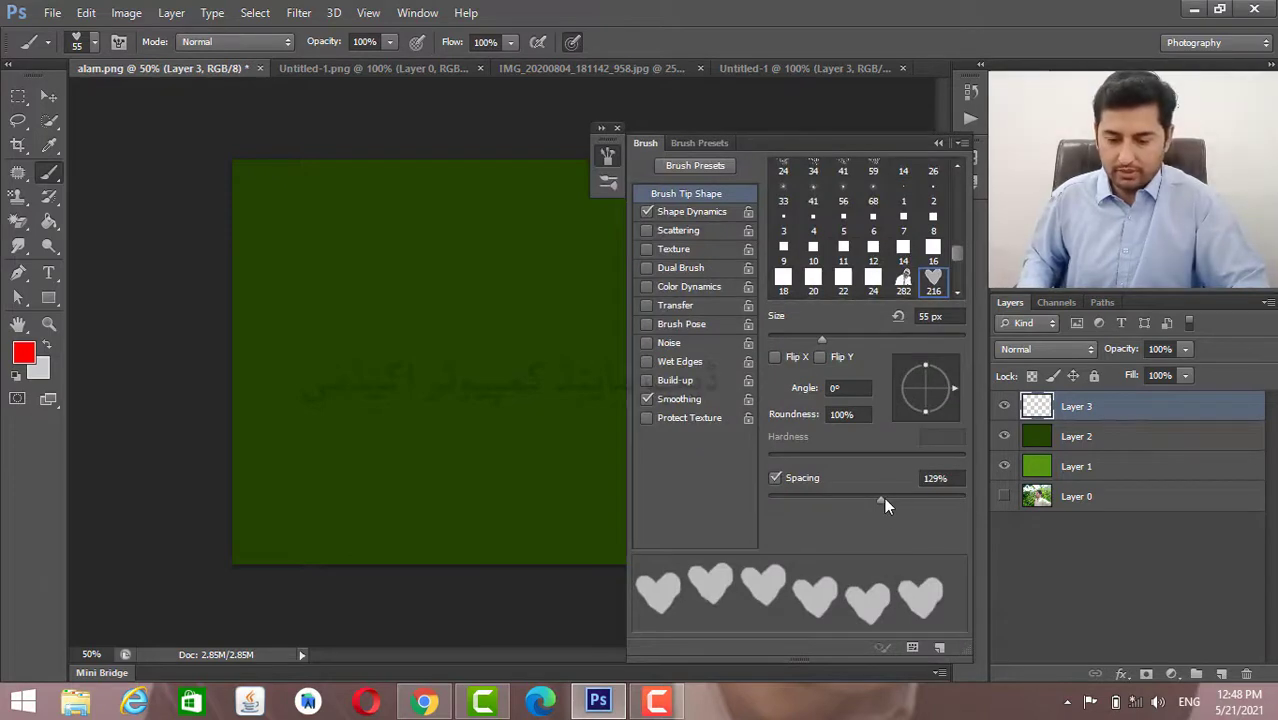
mouse_move(884, 497)
left_mouse_down()
mouse_move(926, 494)
mouse_move(913, 495)
left_mouse_up()
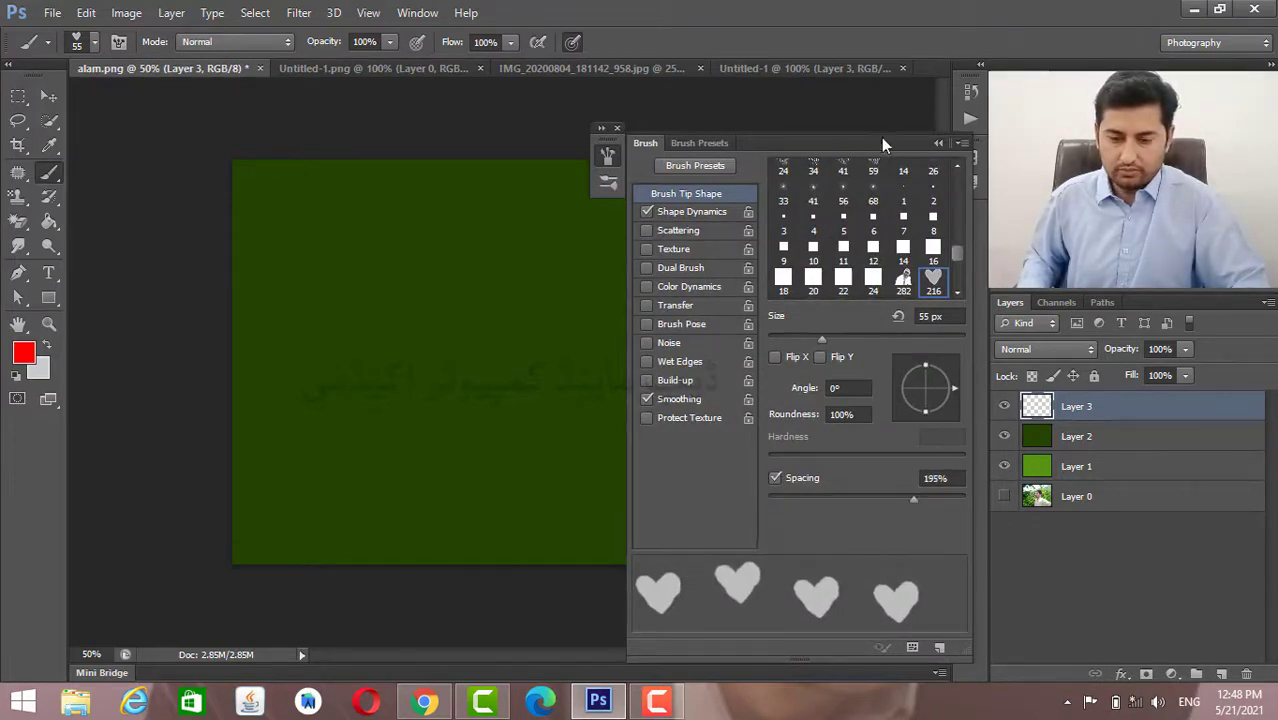
left_click(938, 145)
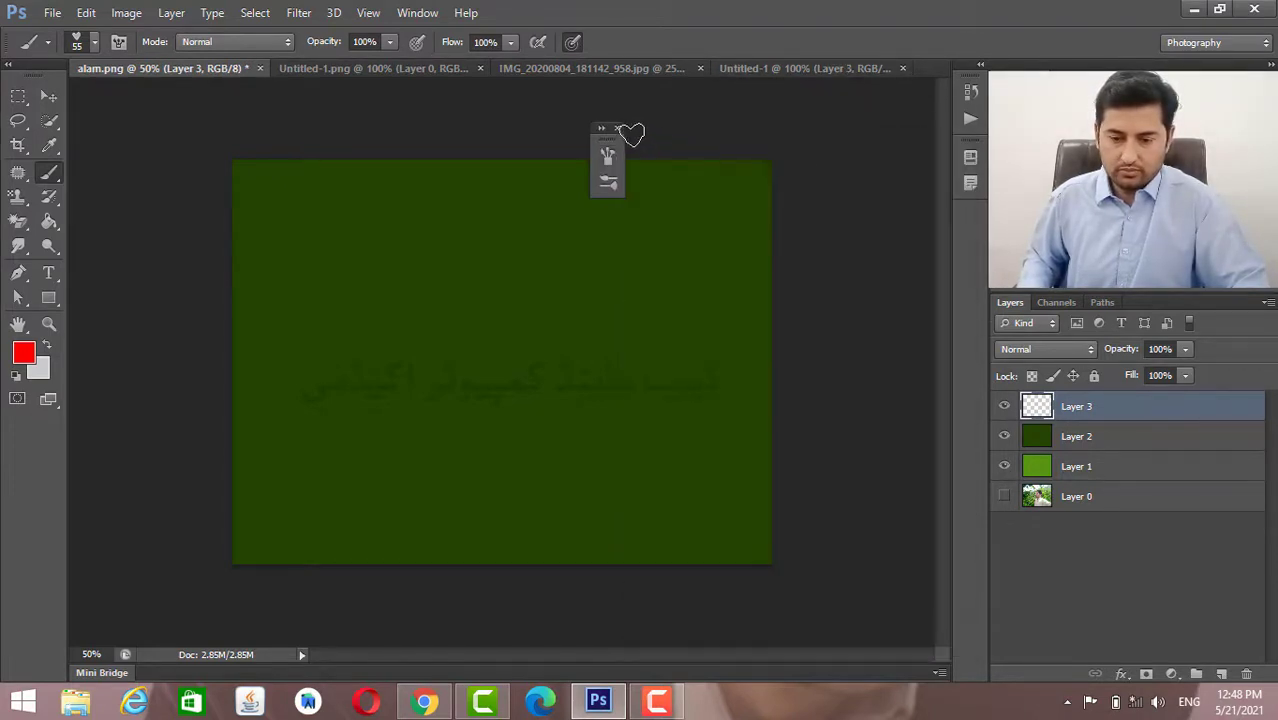
left_click(616, 129)
Paint several horizontal rows and vertical columns of red hearts across the green canvas.
left_click_drag(255, 200, 768, 233)
left_click_drag(270, 291, 770, 368)
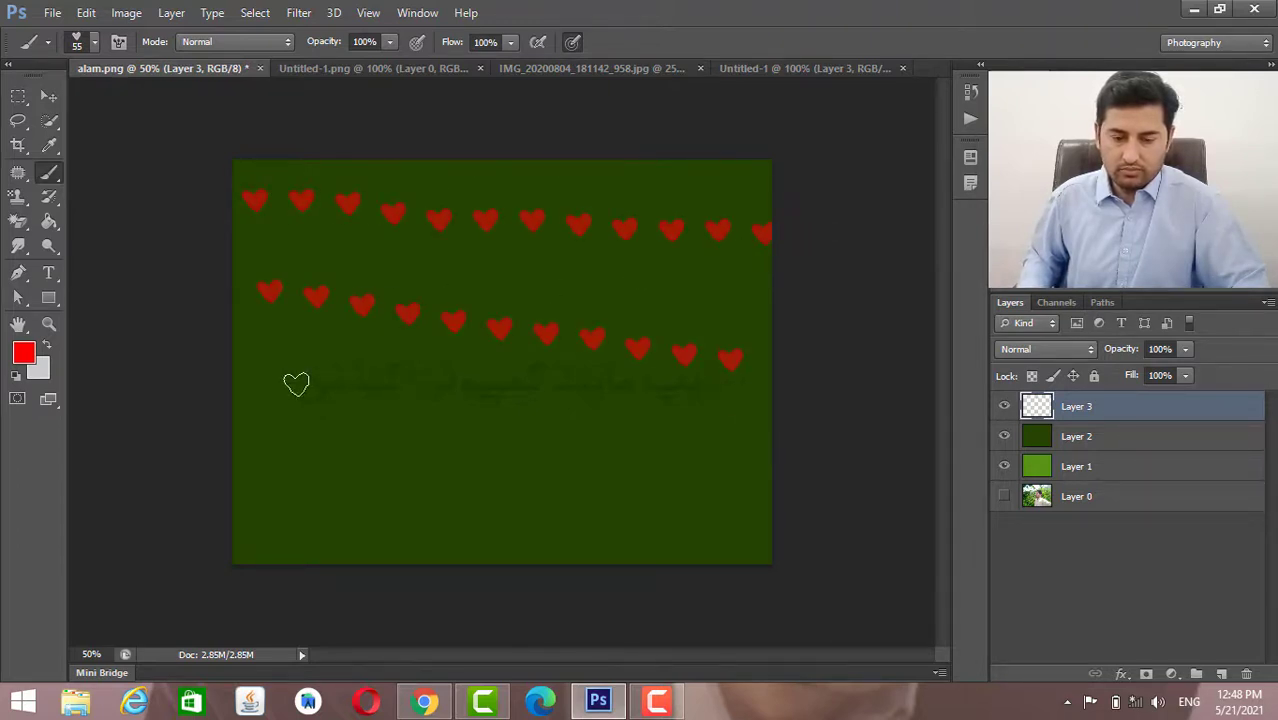
left_click_drag(296, 383, 660, 447)
left_click_drag(242, 480, 752, 533)
left_click_drag(302, 405, 622, 470)
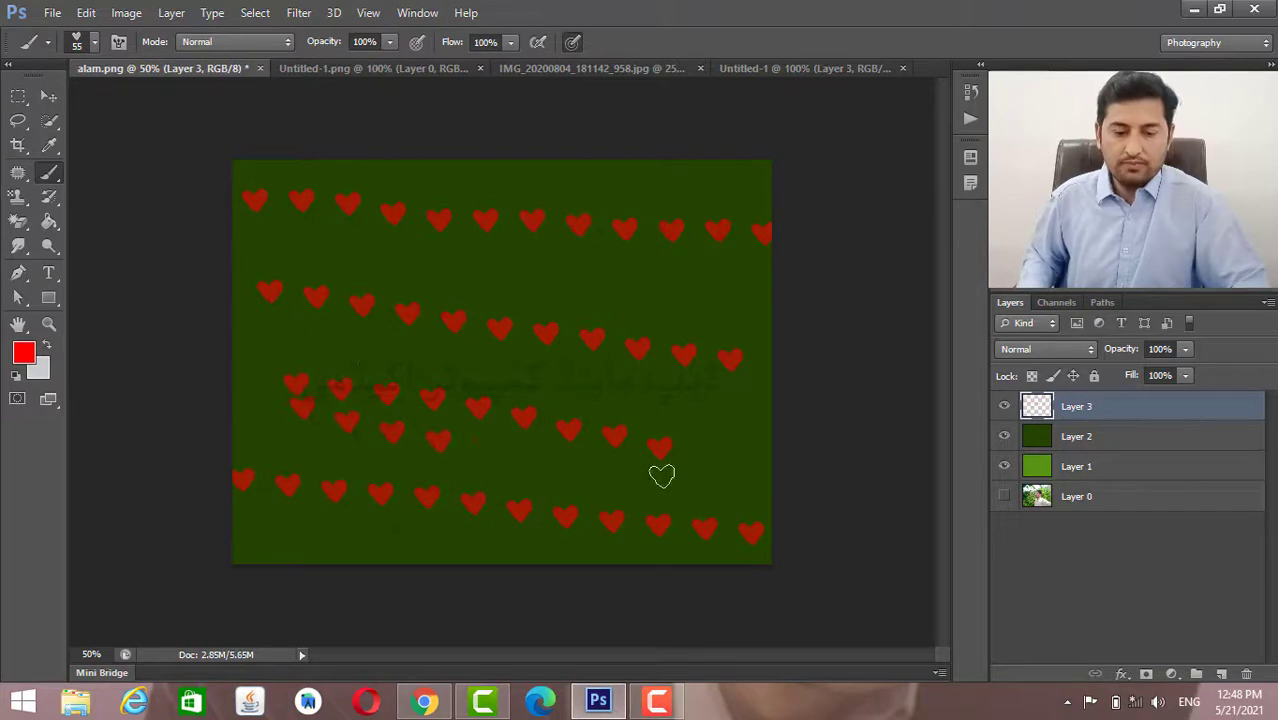
mouse_move(342, 314)
left_mouse_down()
mouse_move(347, 425)
mouse_move(280, 354)
mouse_move(285, 520)
left_mouse_up()
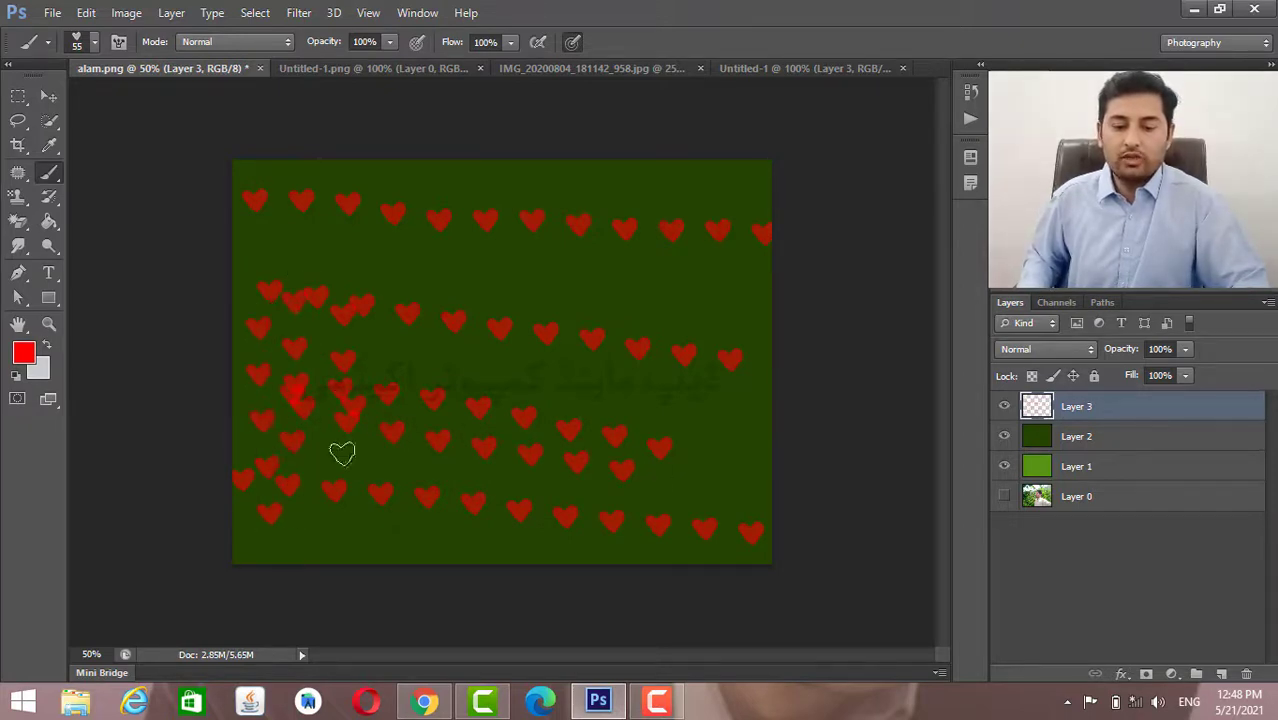
left_click_drag(509, 187, 570, 414)
left_click_drag(673, 203, 660, 440)
Paint winding red heart trails across the IMG_20200804_181142_958.jpg hillside around the standing man.
left_click(445, 70)
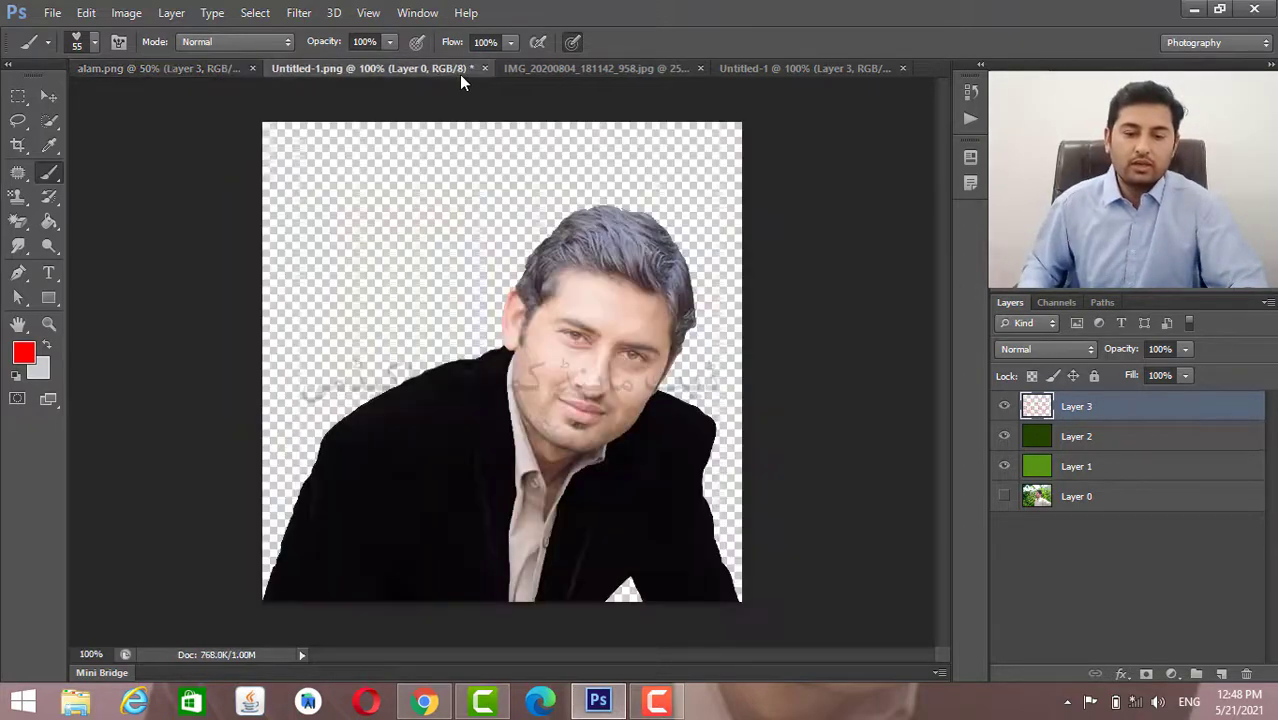
left_click(604, 70)
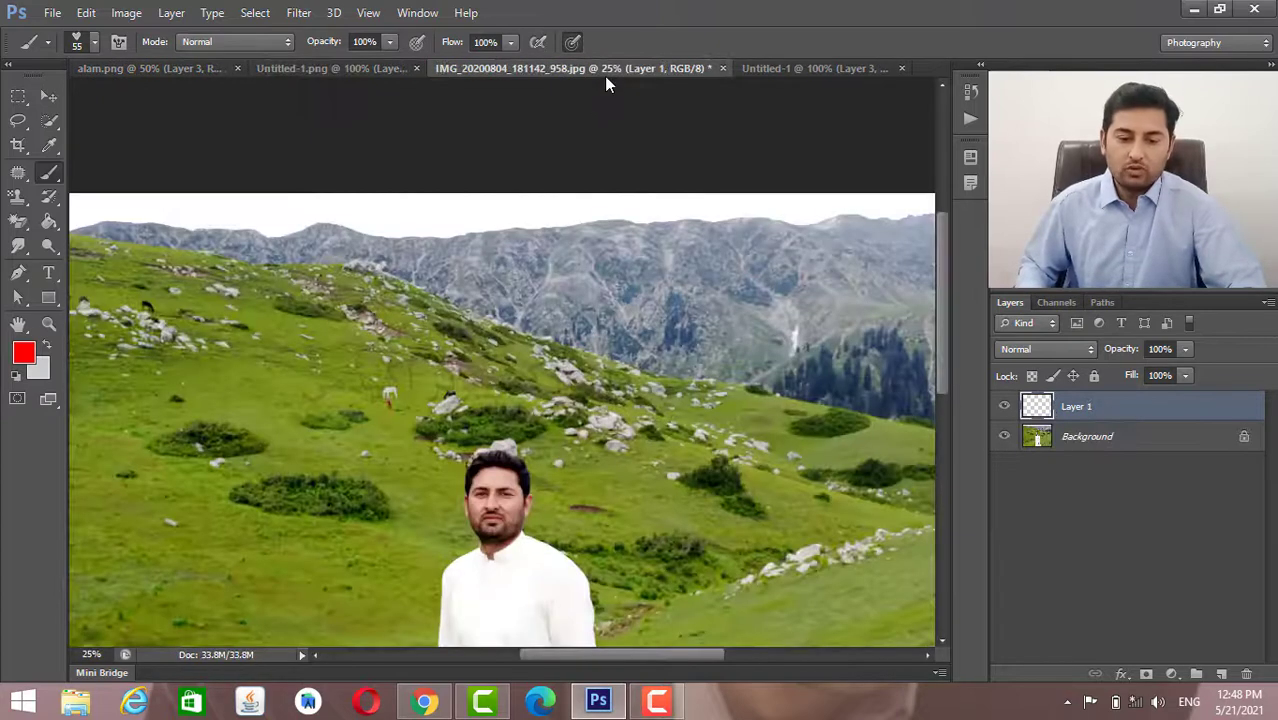
scroll(695, 325, "down", 3)
scroll(695, 325, "down", 2)
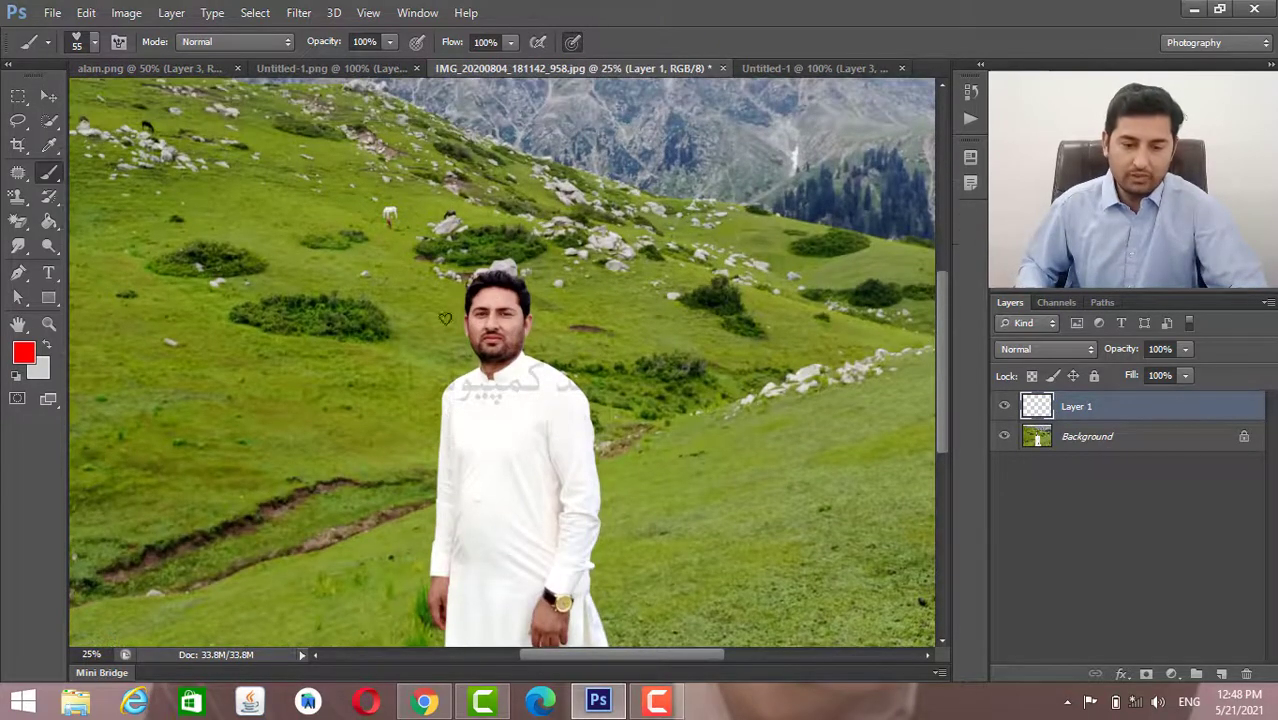
left_click_drag(126, 406, 362, 364)
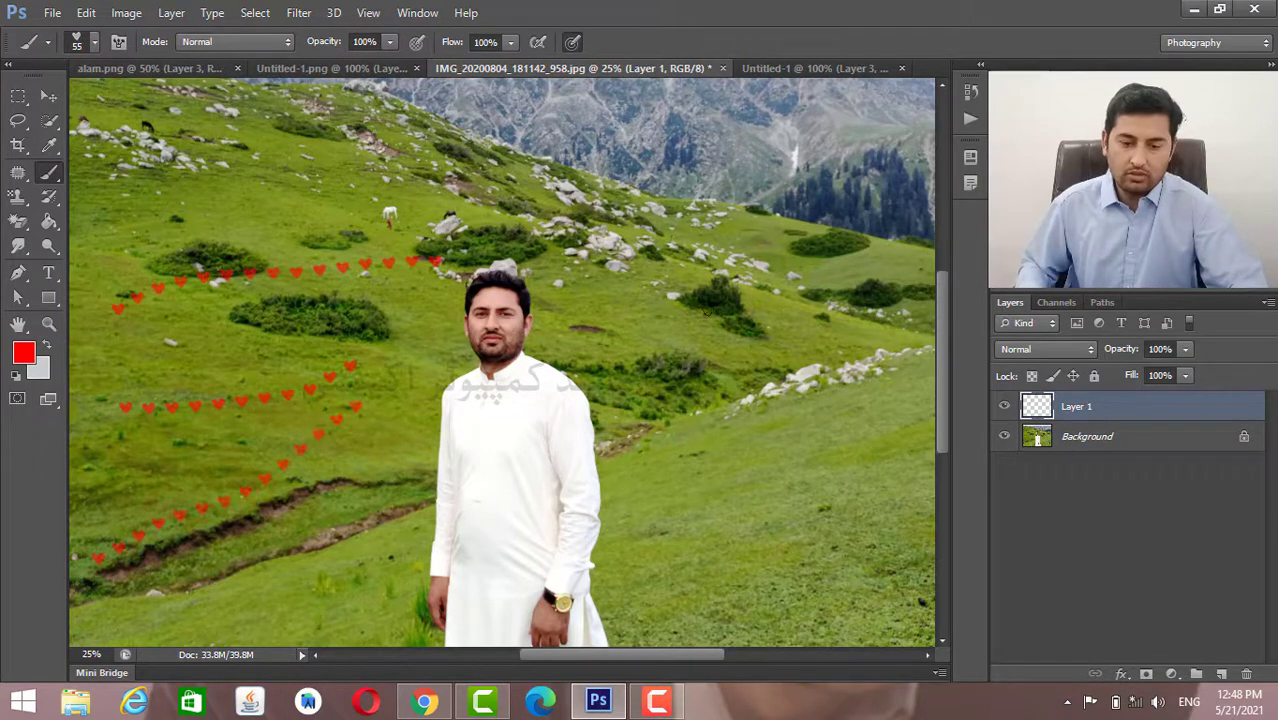
left_click_drag(782, 255, 836, 468)
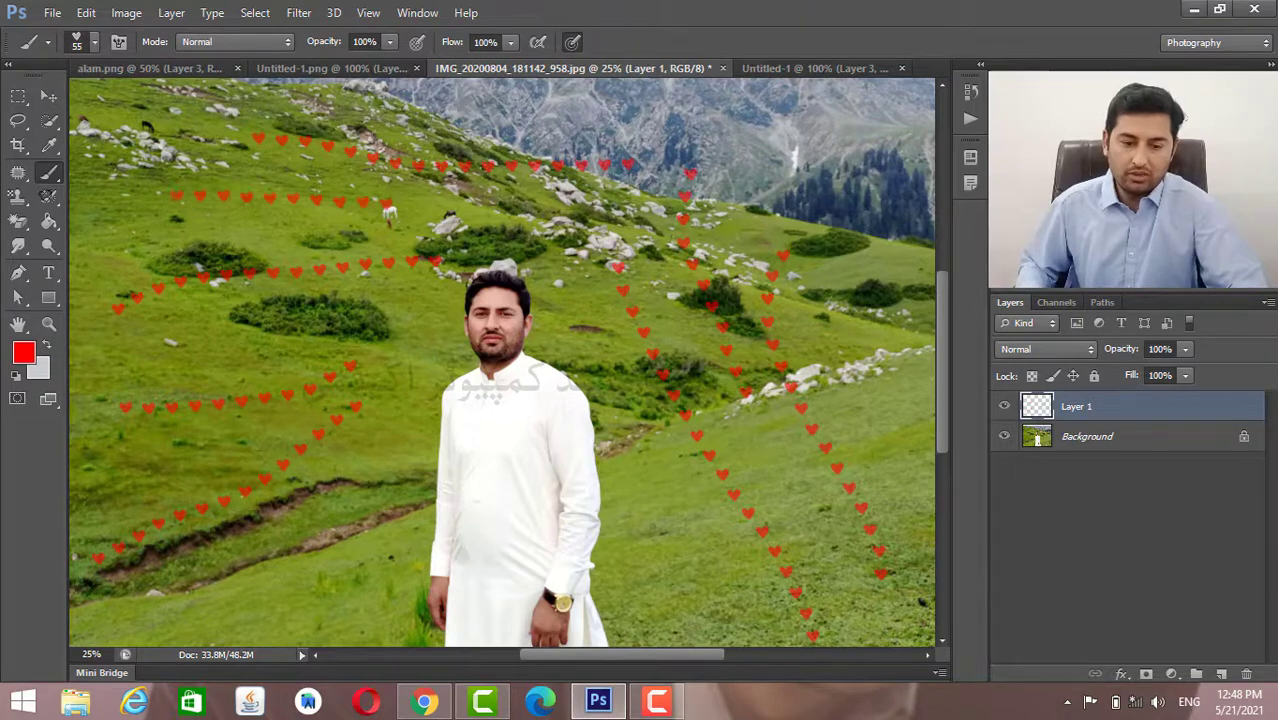
scroll(125, 190, "up", 2)
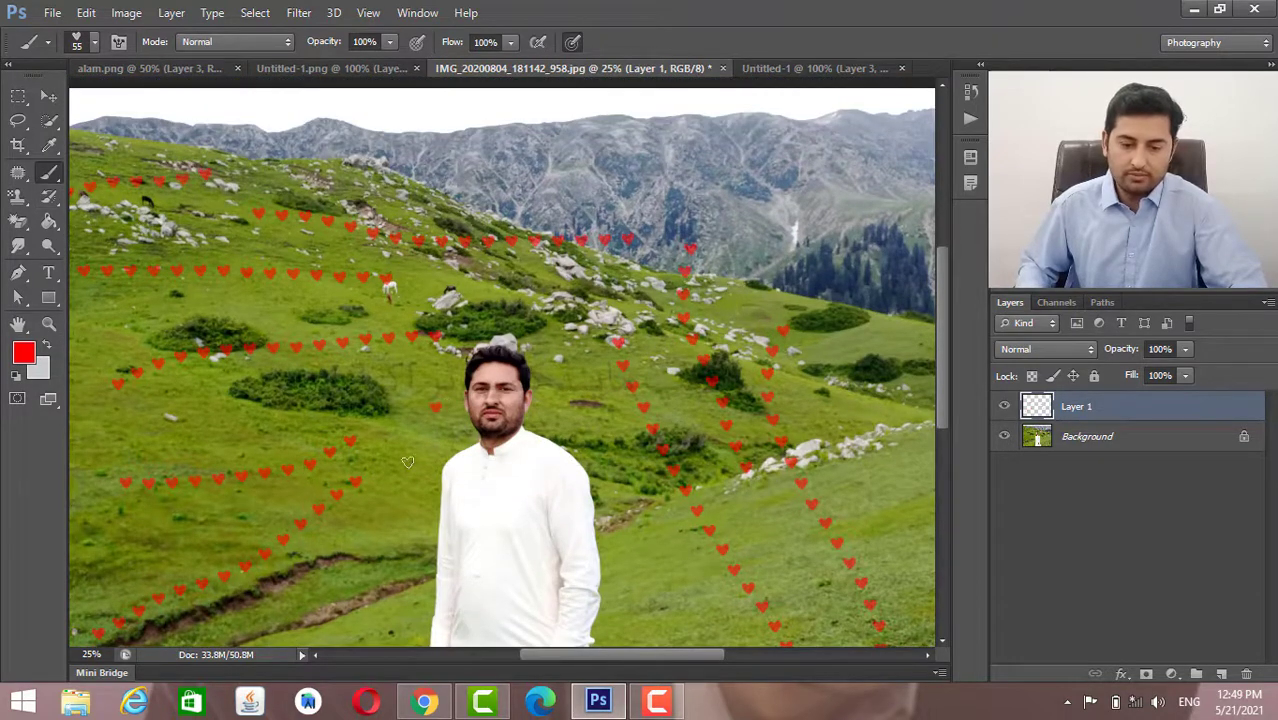
left_click_drag(615, 415, 700, 606)
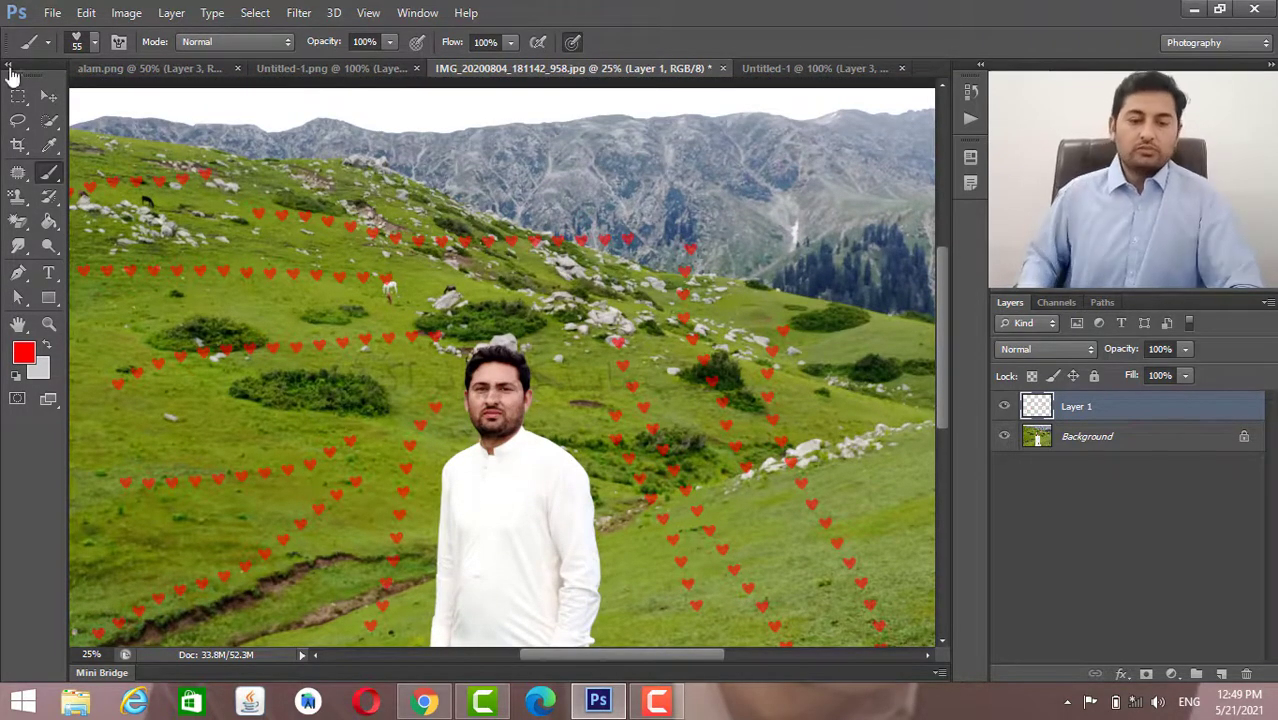